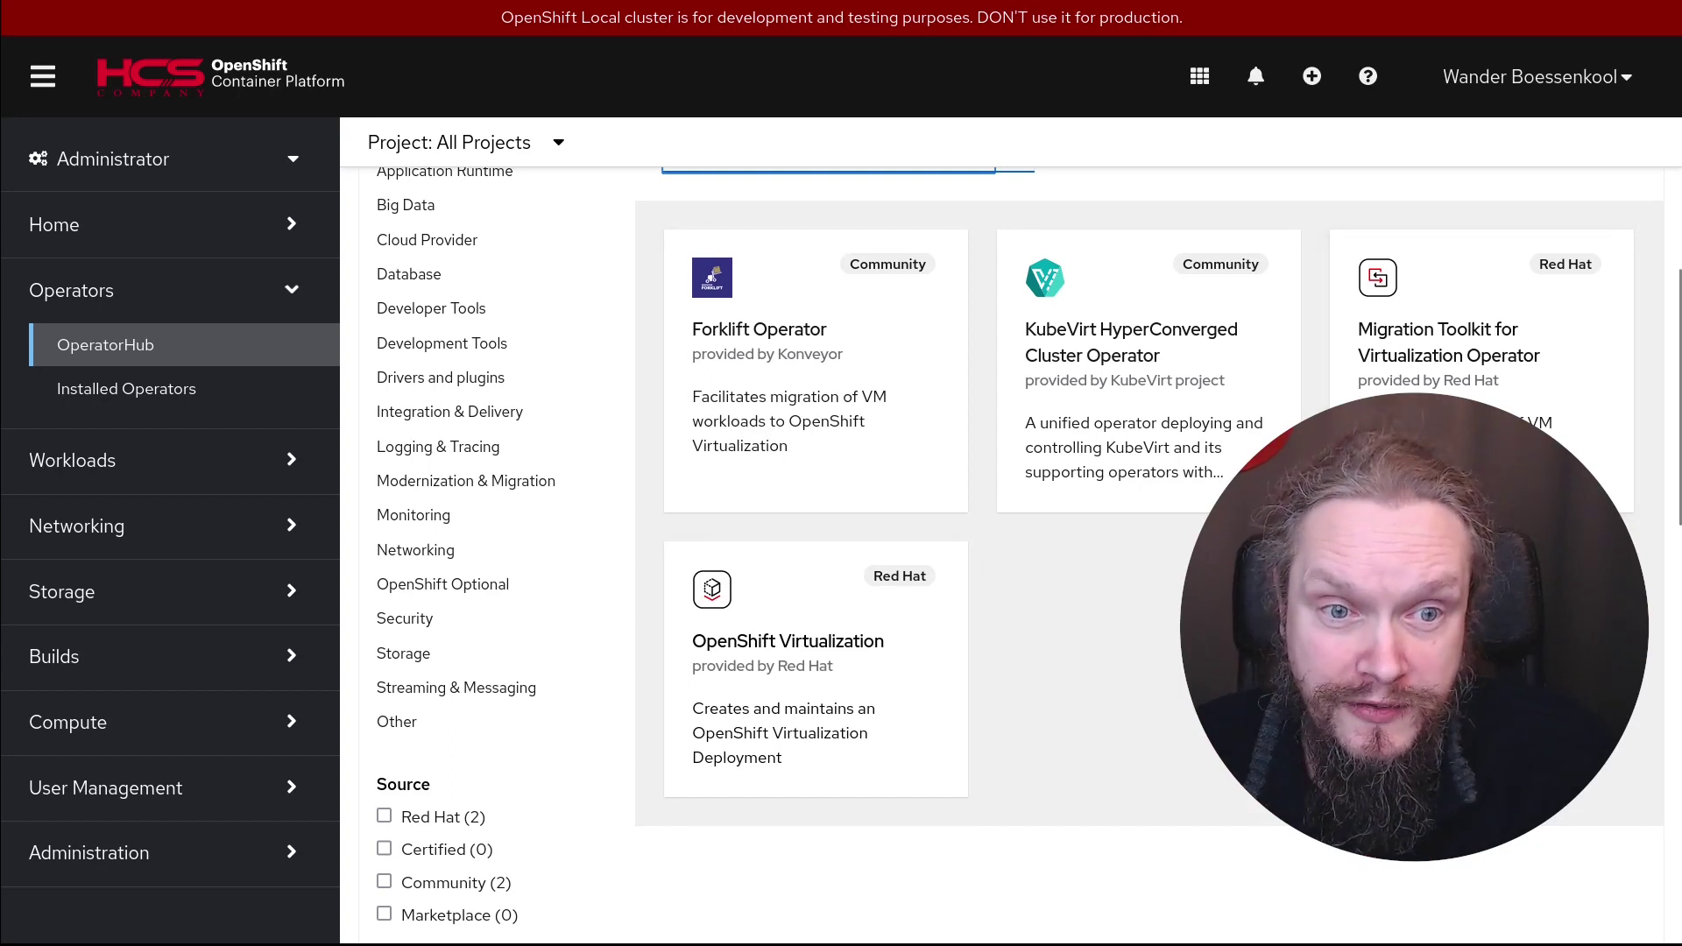
Open the OpenShift Virtualization operator details, keeping the stable channel and version 4.14.2
click(800, 645)
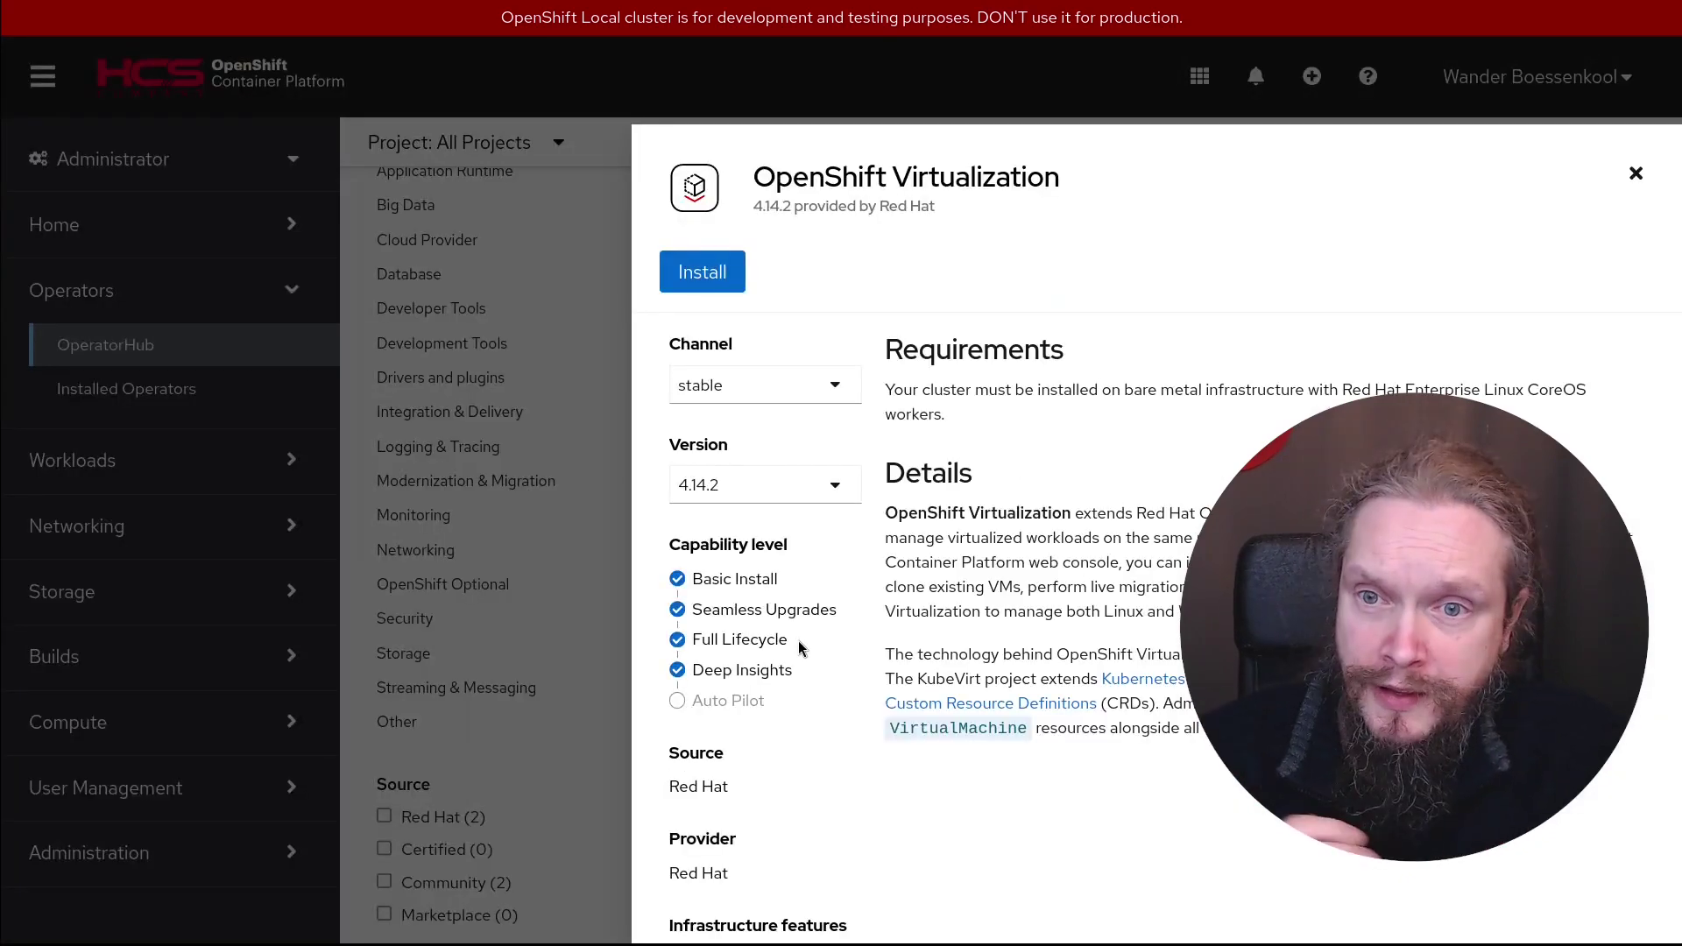
click(847, 395)
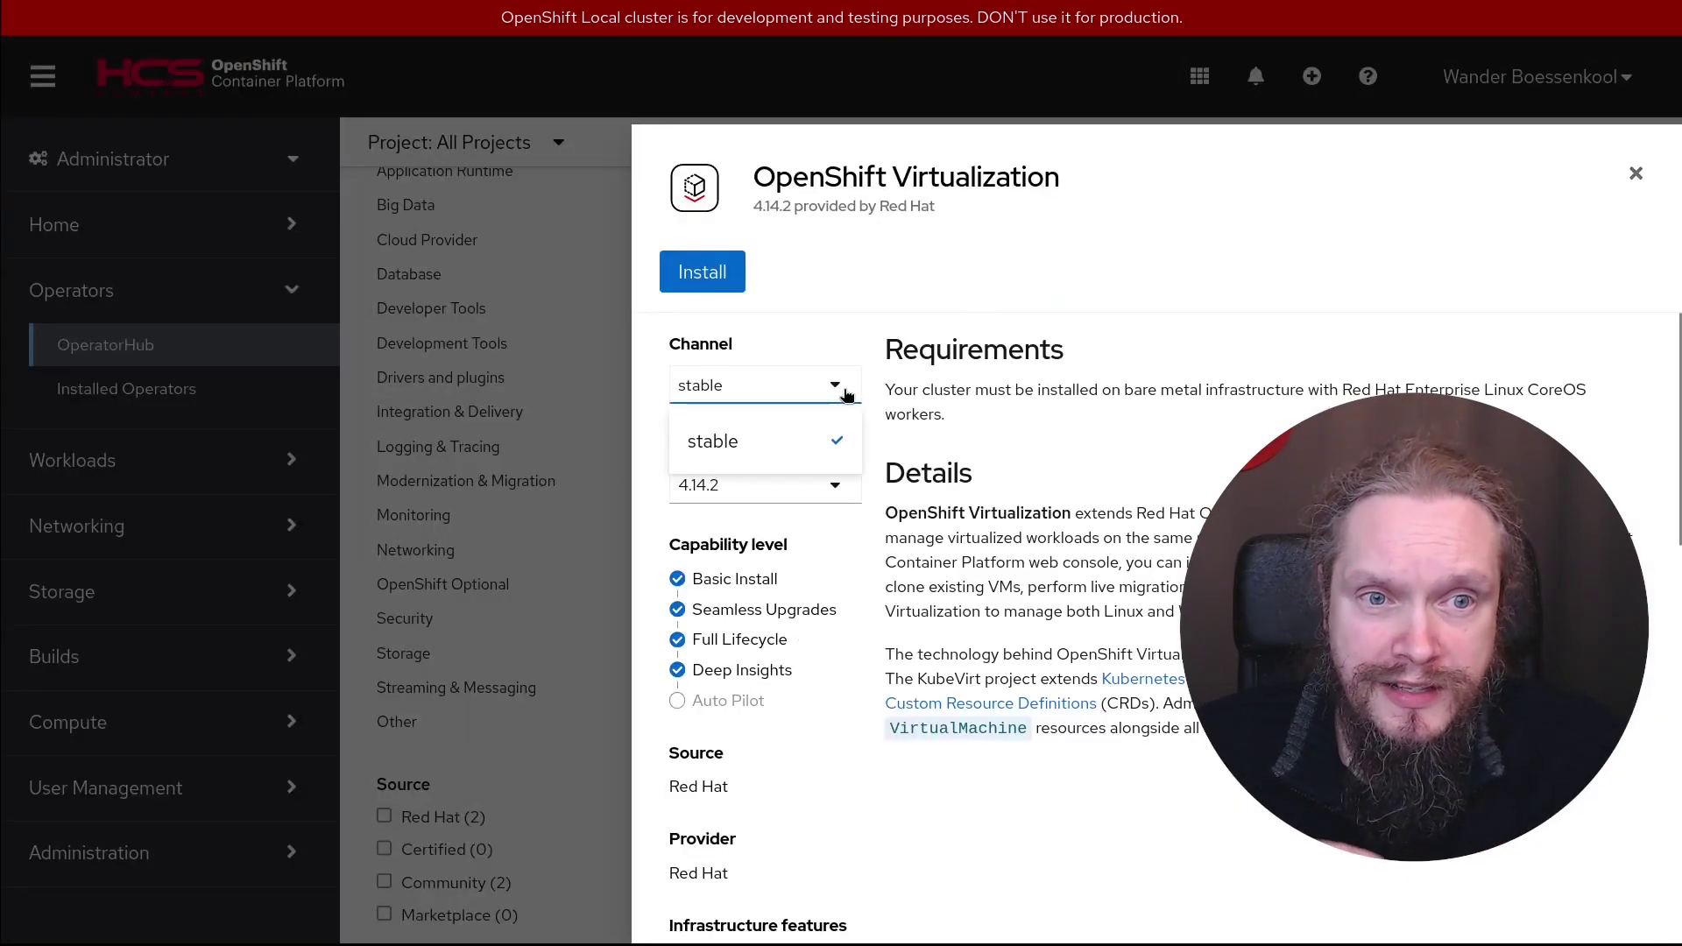
click(847, 397)
click(834, 485)
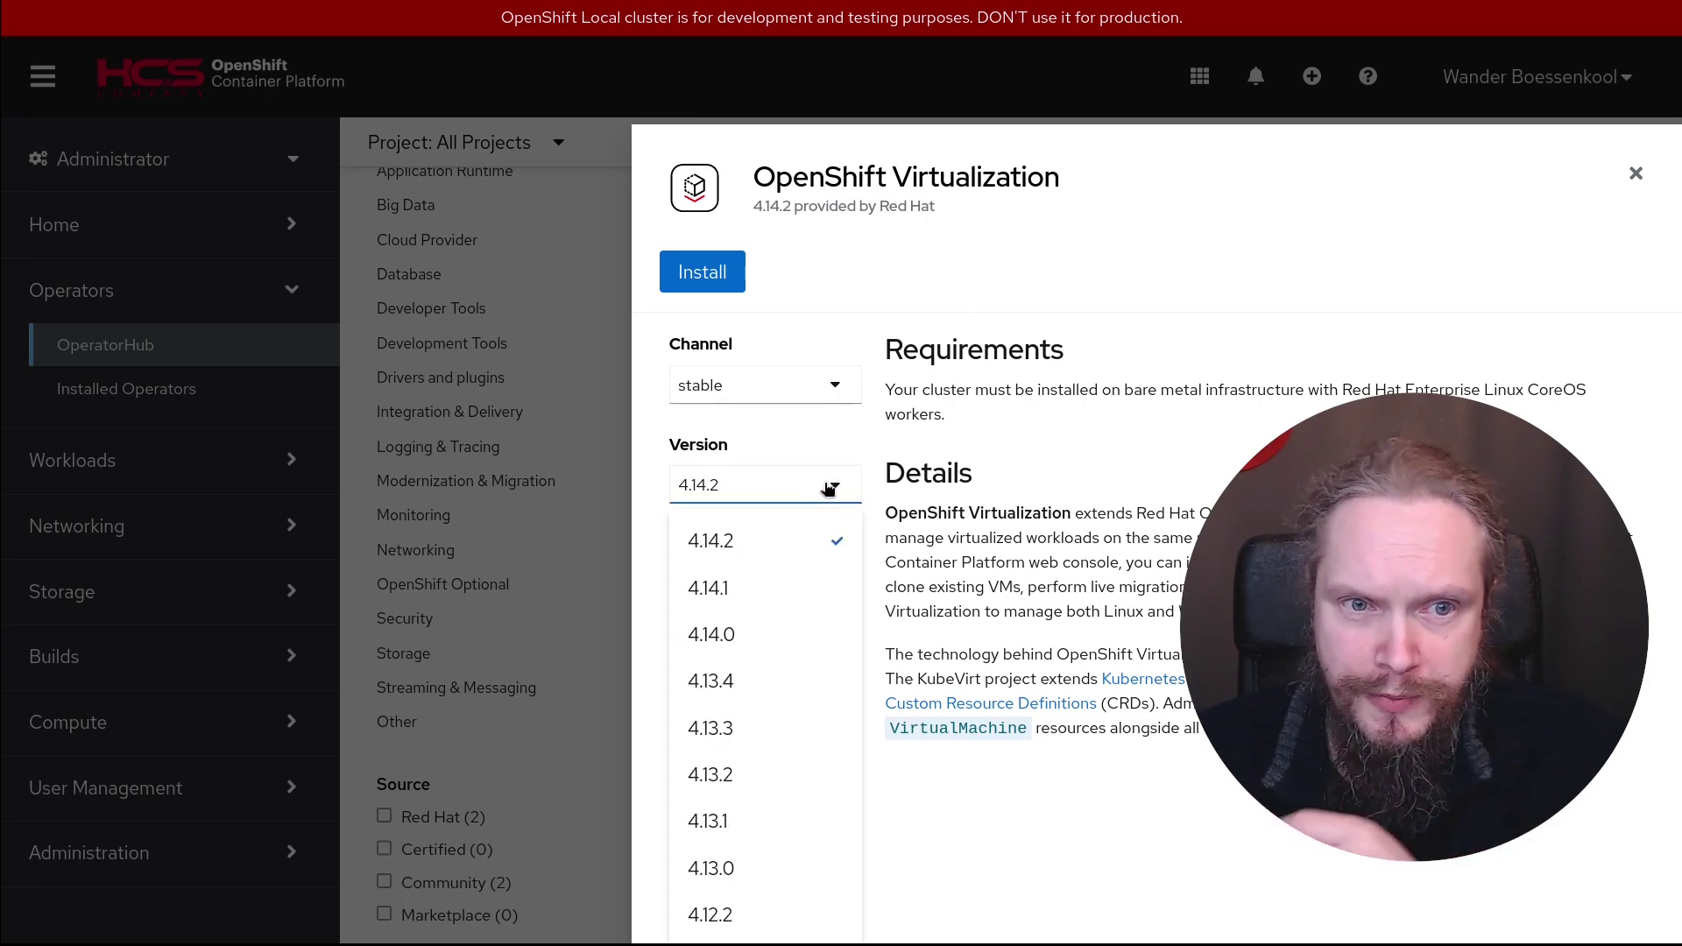
click(829, 488)
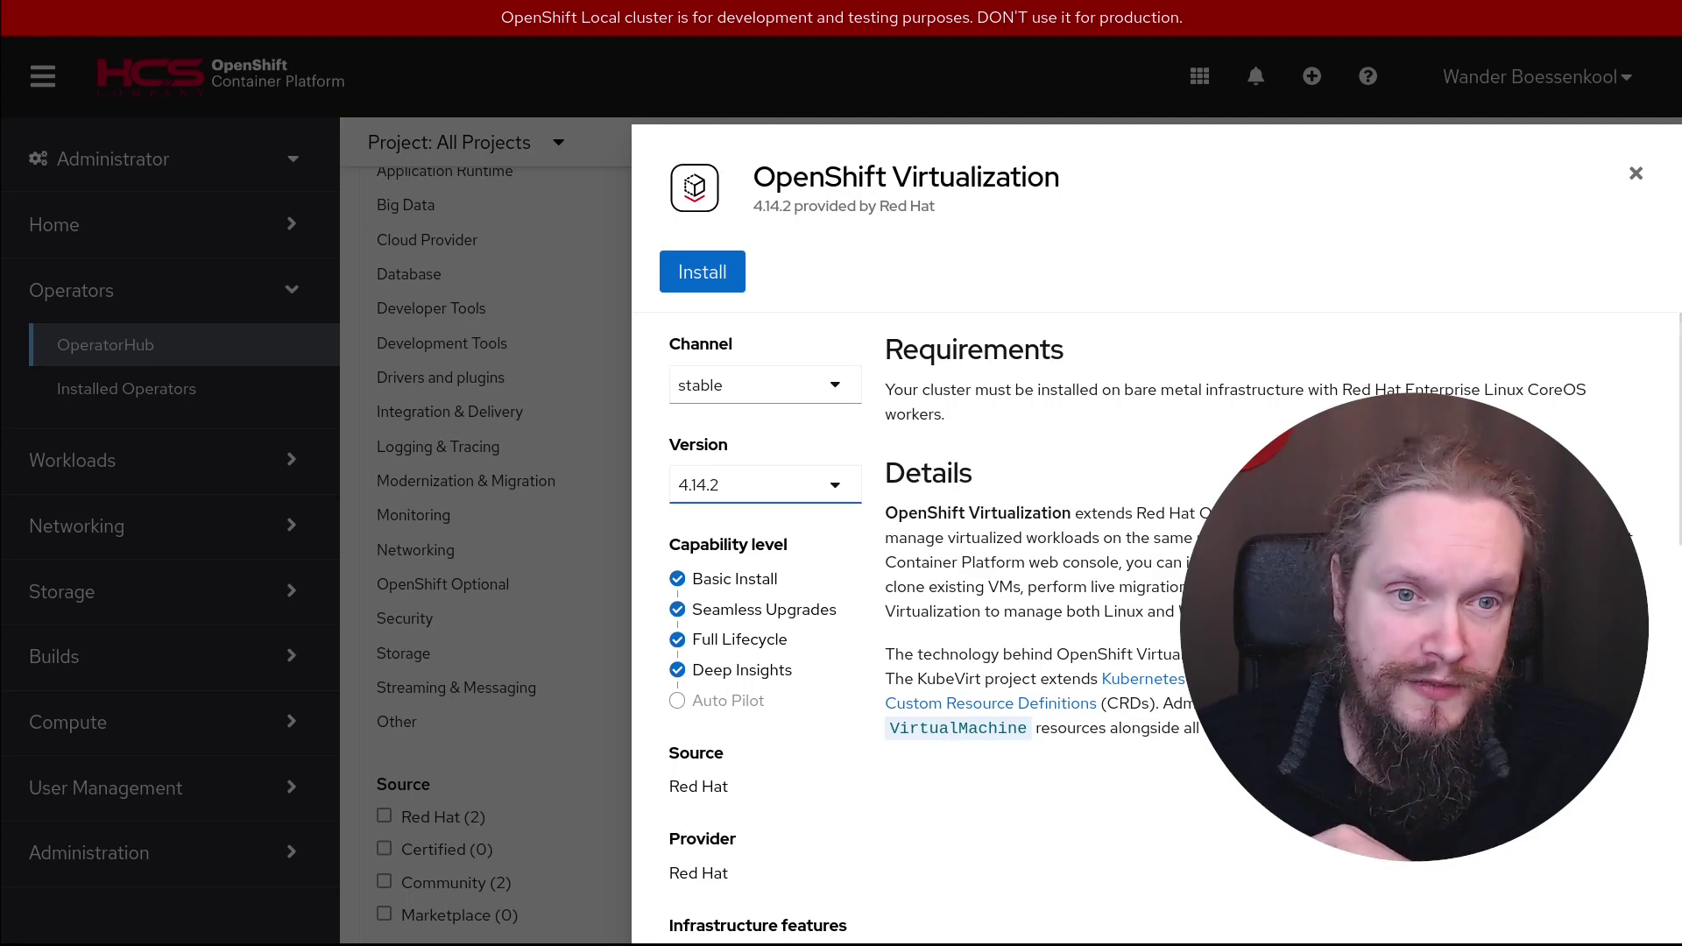
Review the operator's description and requirements, then begin its installation
scroll(1175, 628, down, 3)
scroll(729, 483, down, 5)
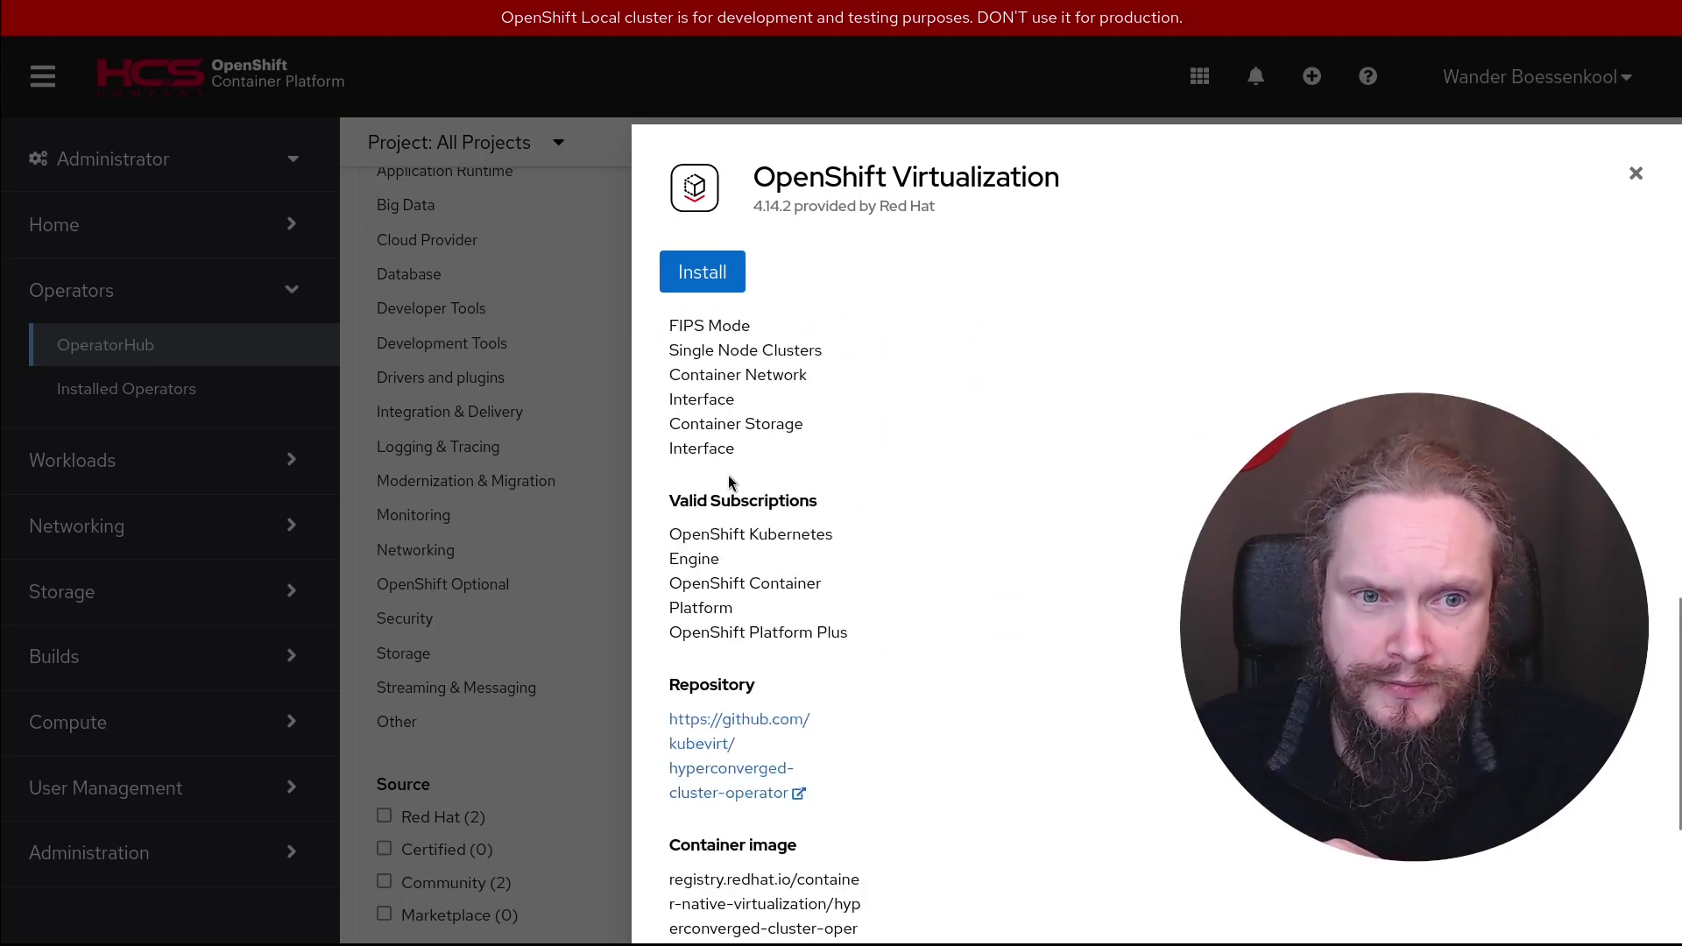
scroll(1111, 564, up, 2)
scroll(1112, 593, down, 2)
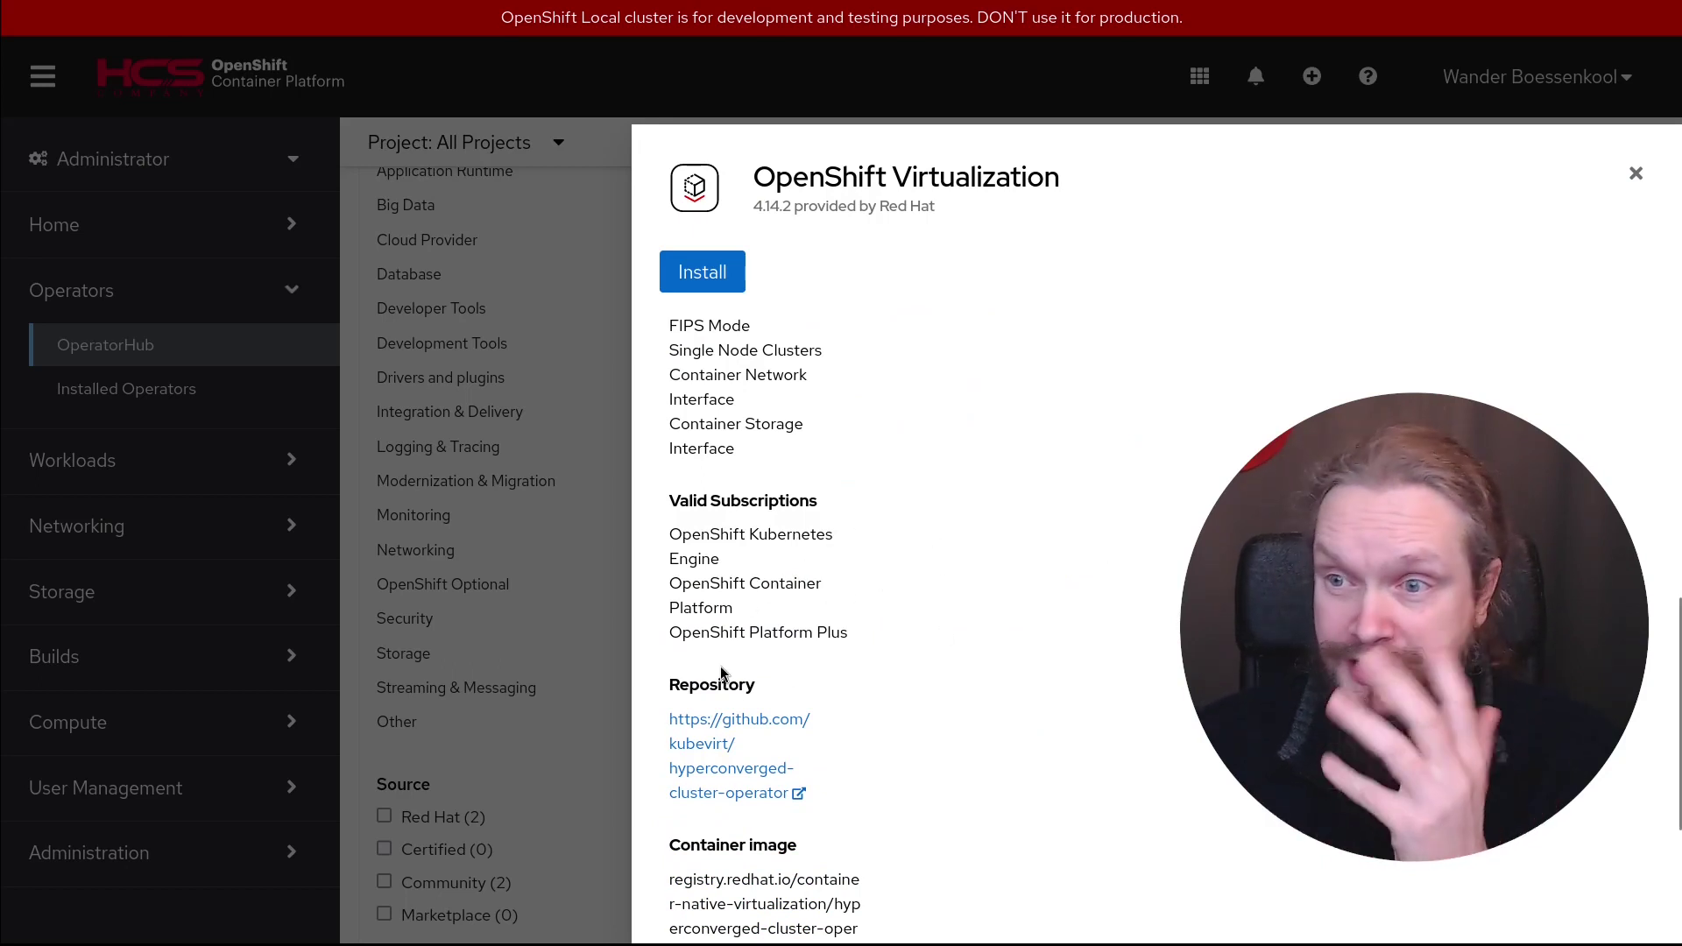
scroll(924, 687, down, 2)
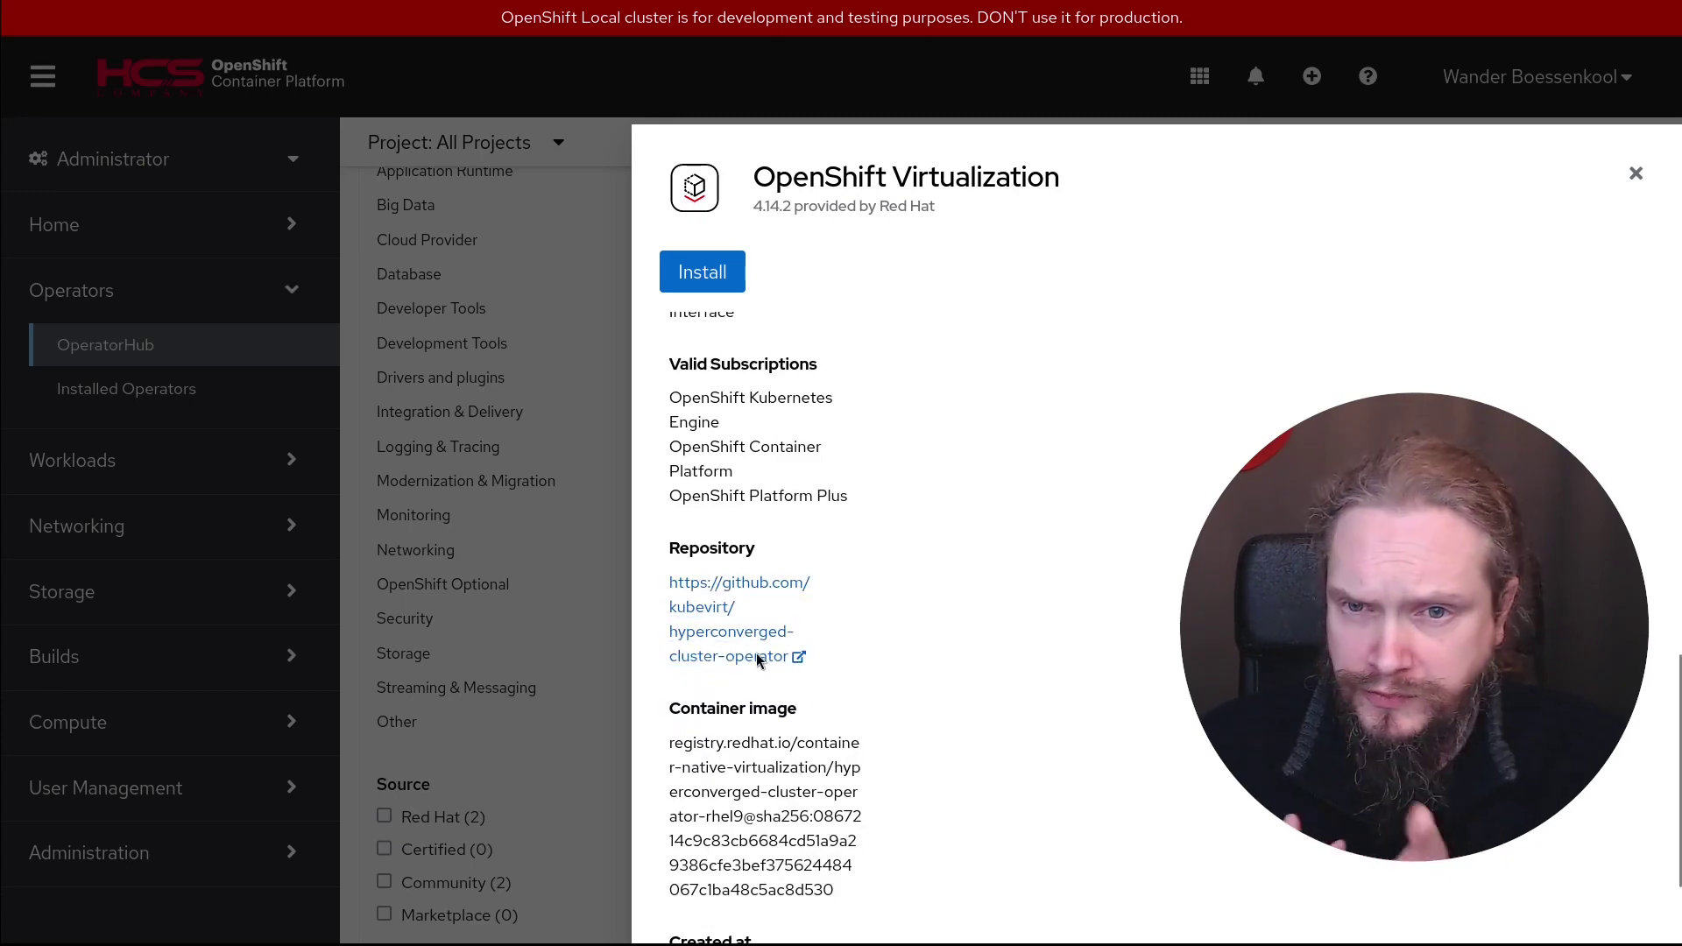
scroll(1083, 610, down, 2)
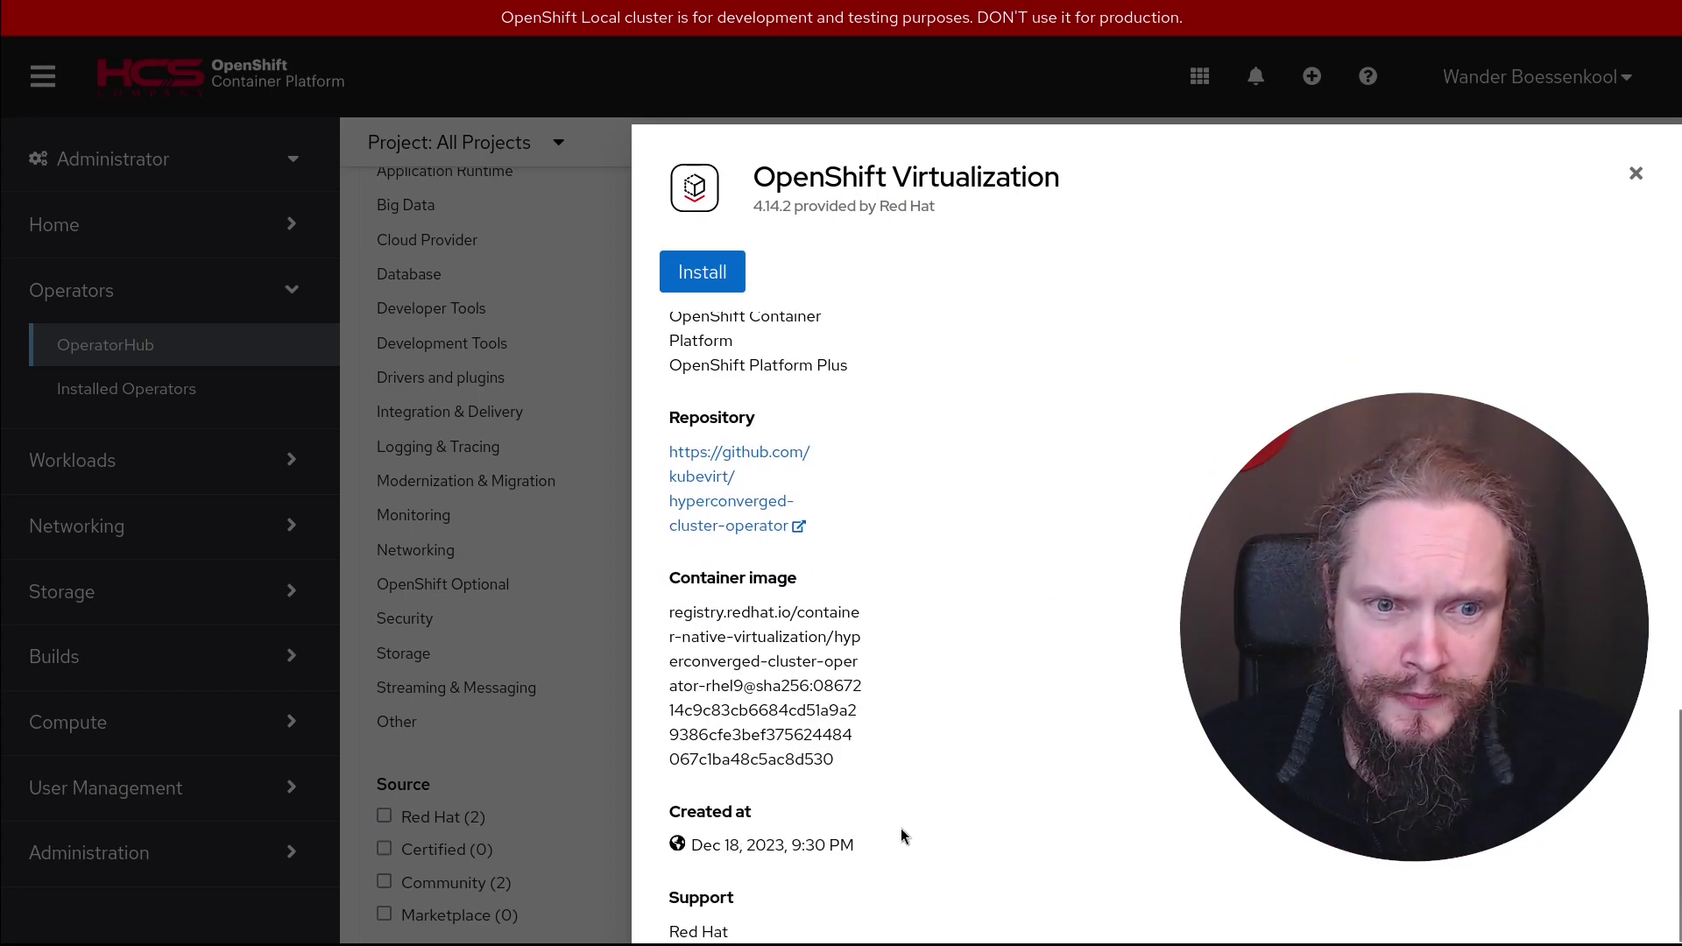
scroll(701, 894, up, 4)
click(701, 277)
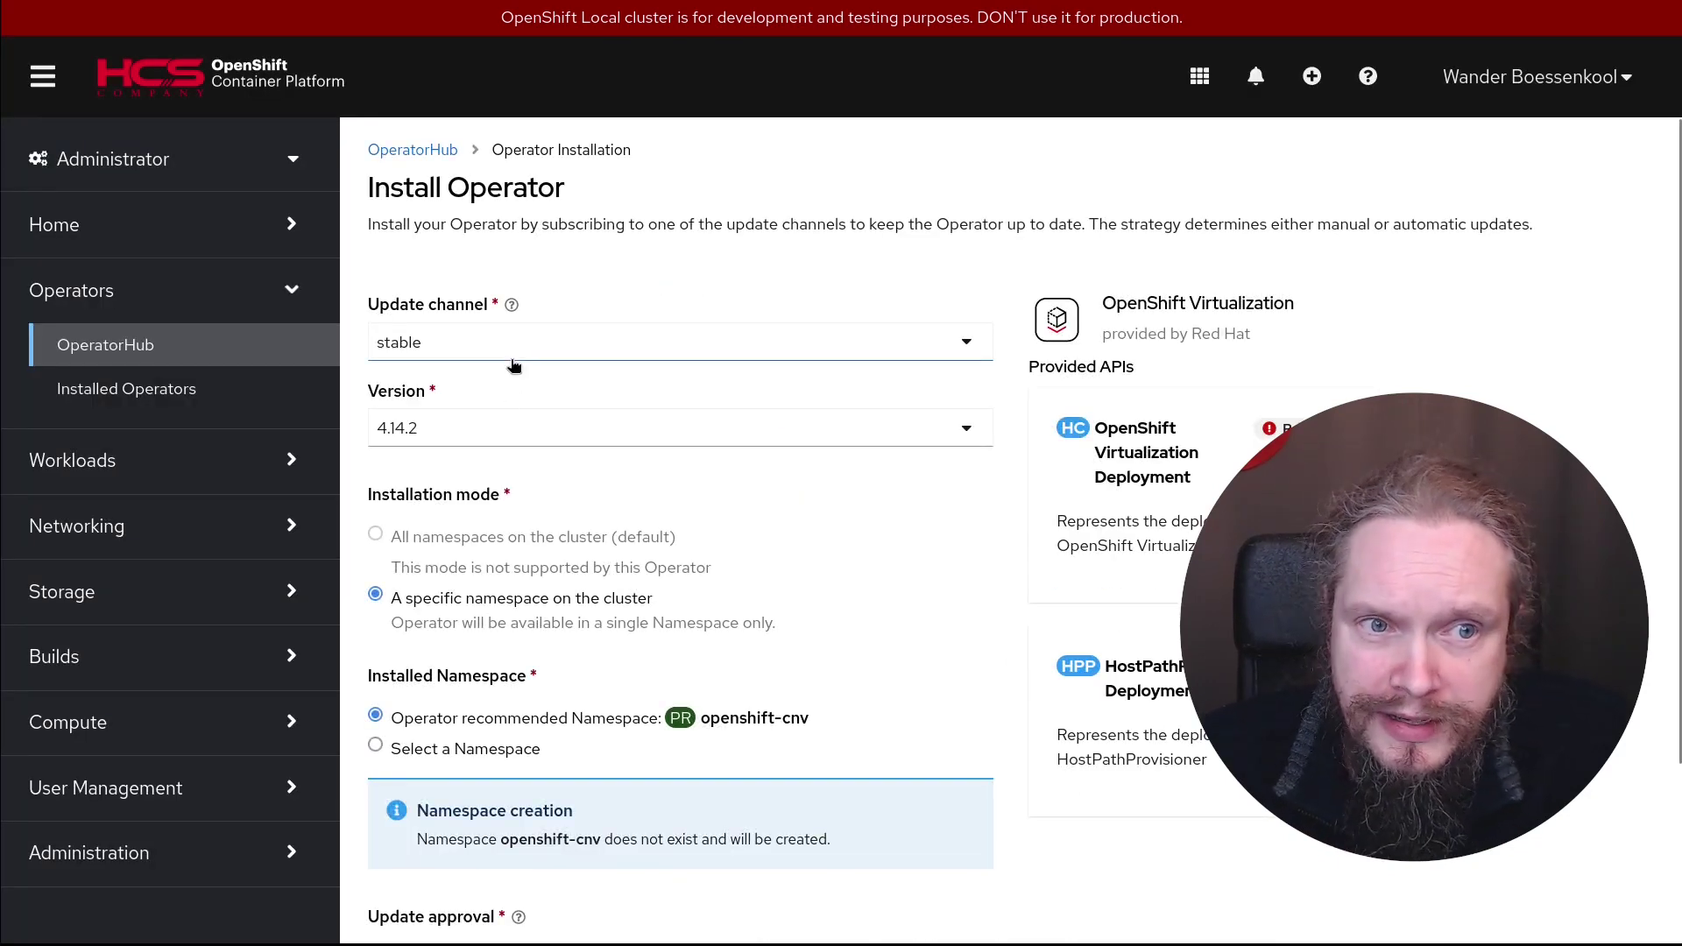
Install with stable channel, 4.14.2, namespace openshift-cnv and Automatic update approval
scroll(1000, 558, down, 2)
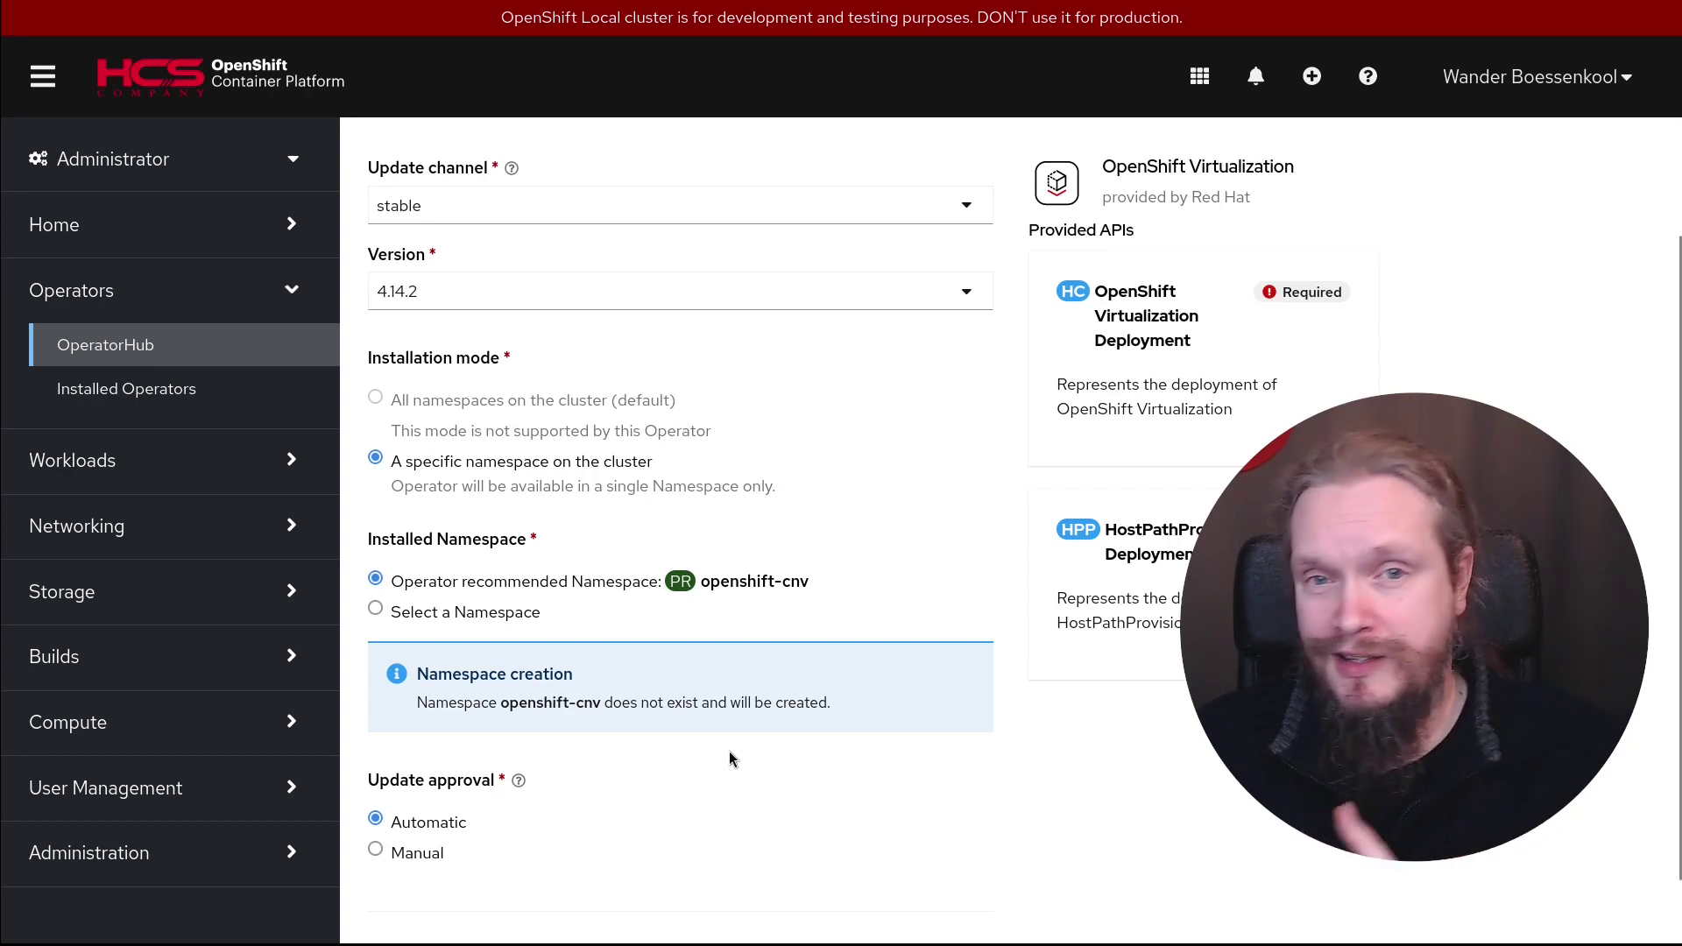
scroll(1142, 778, down, 1)
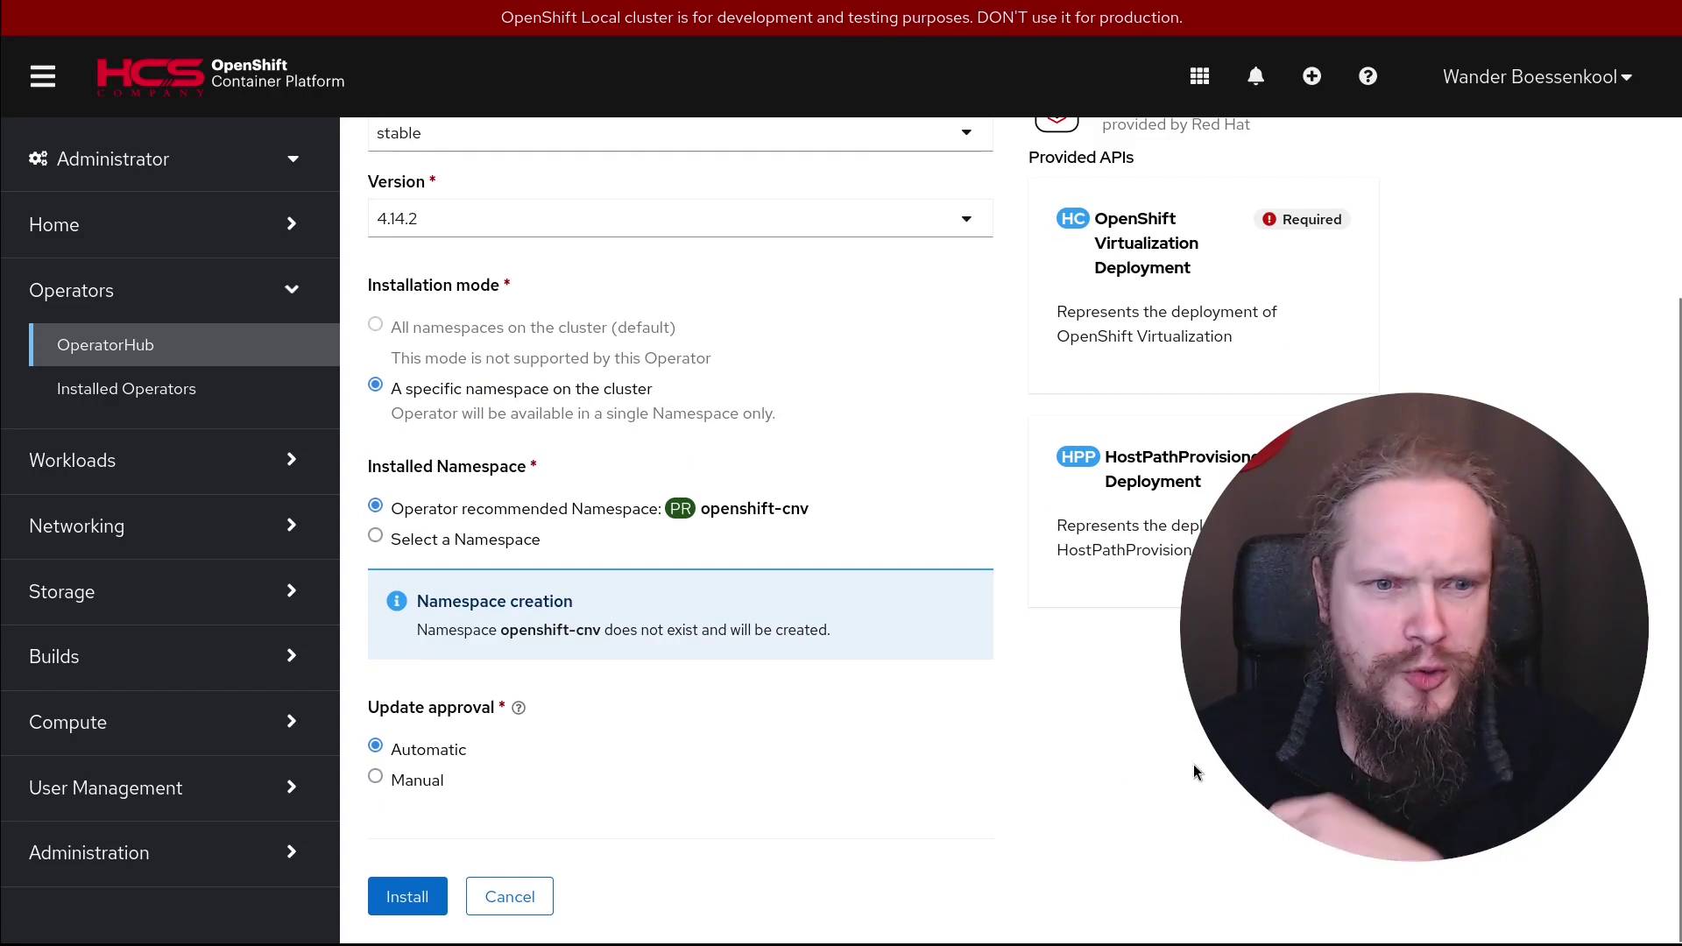
click(419, 900)
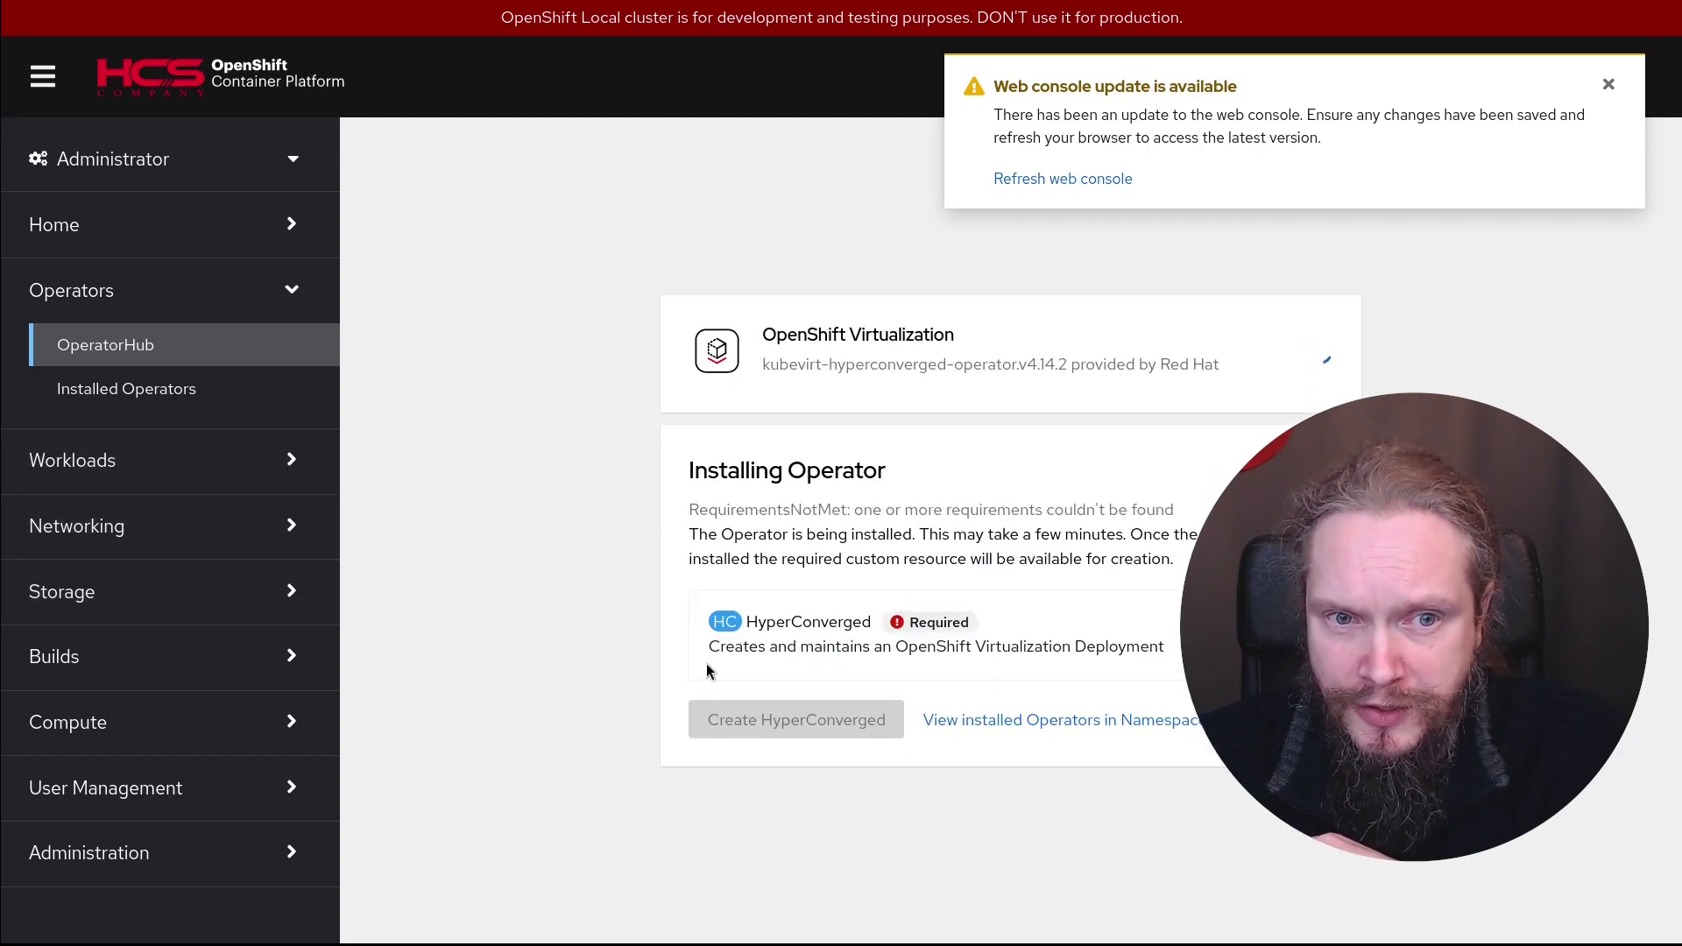
Refresh the web console and wait until OpenShift Virtualization reports as installed
click(1082, 180)
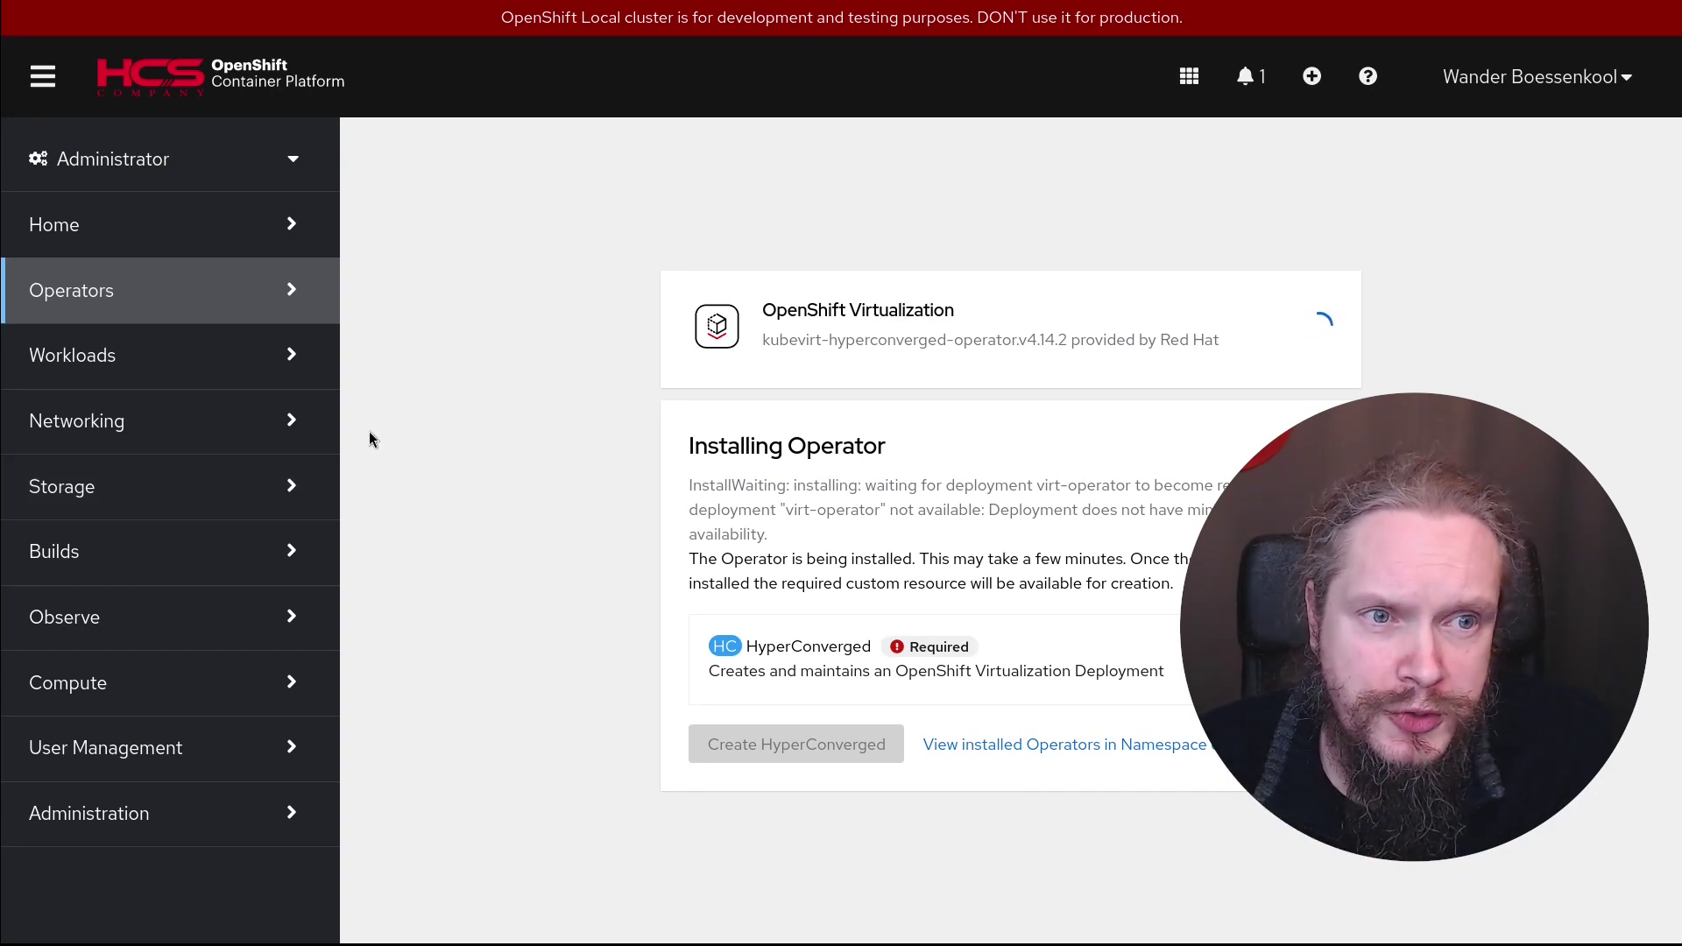
right_click(154, 361)
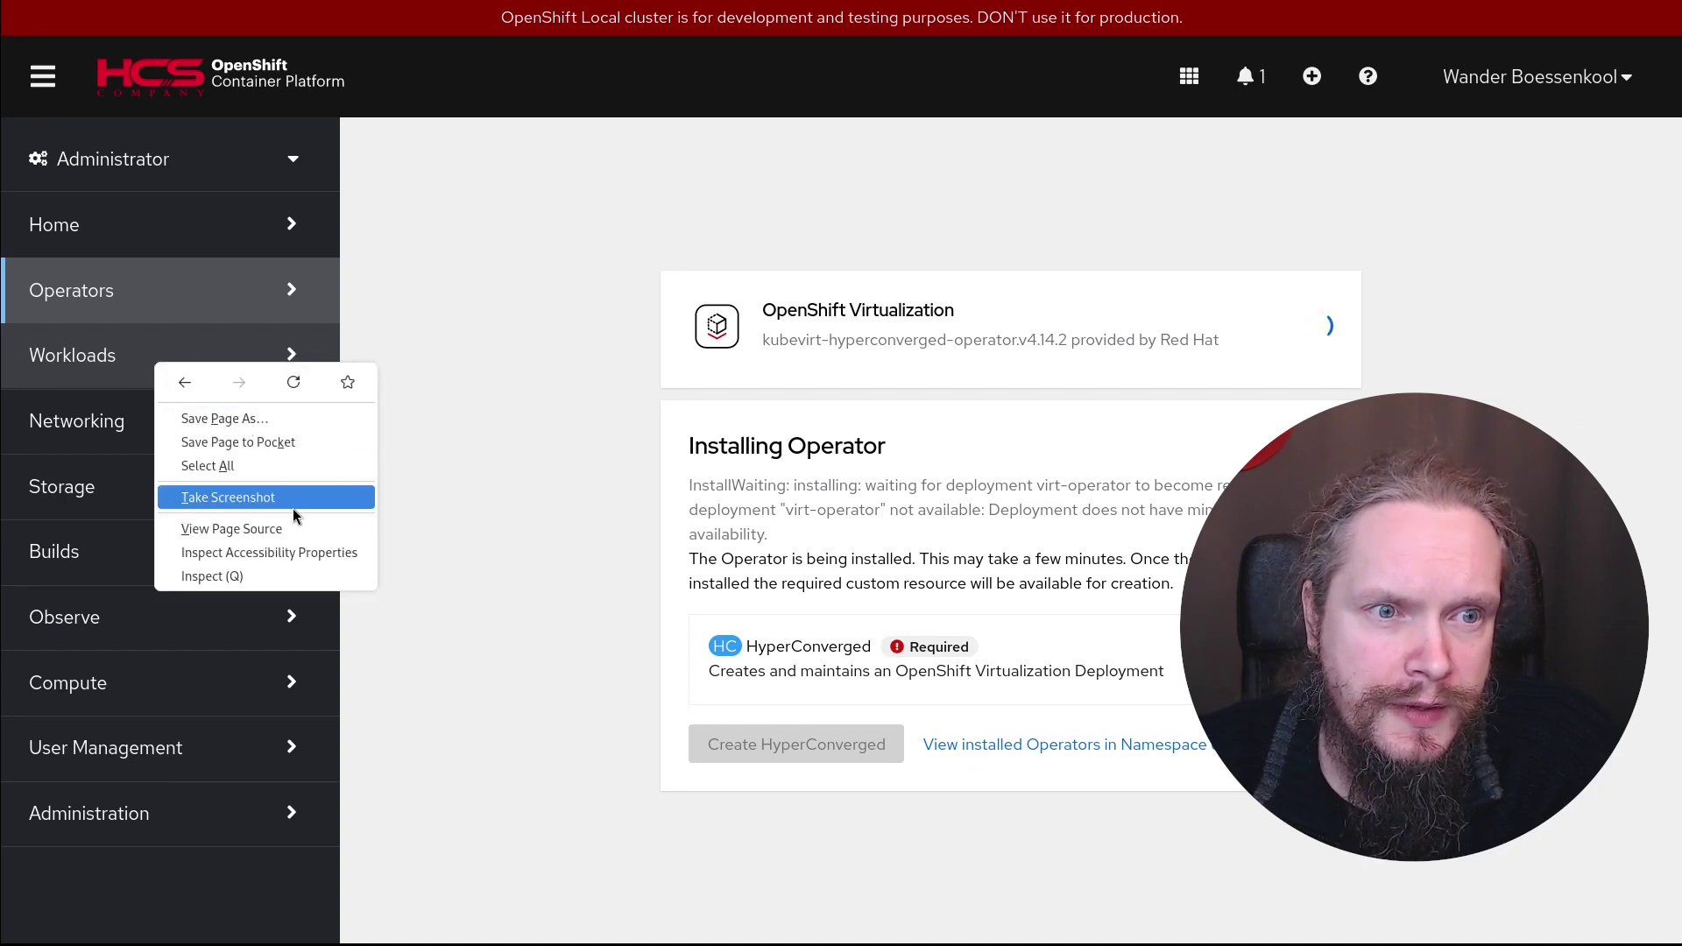
click(415, 288)
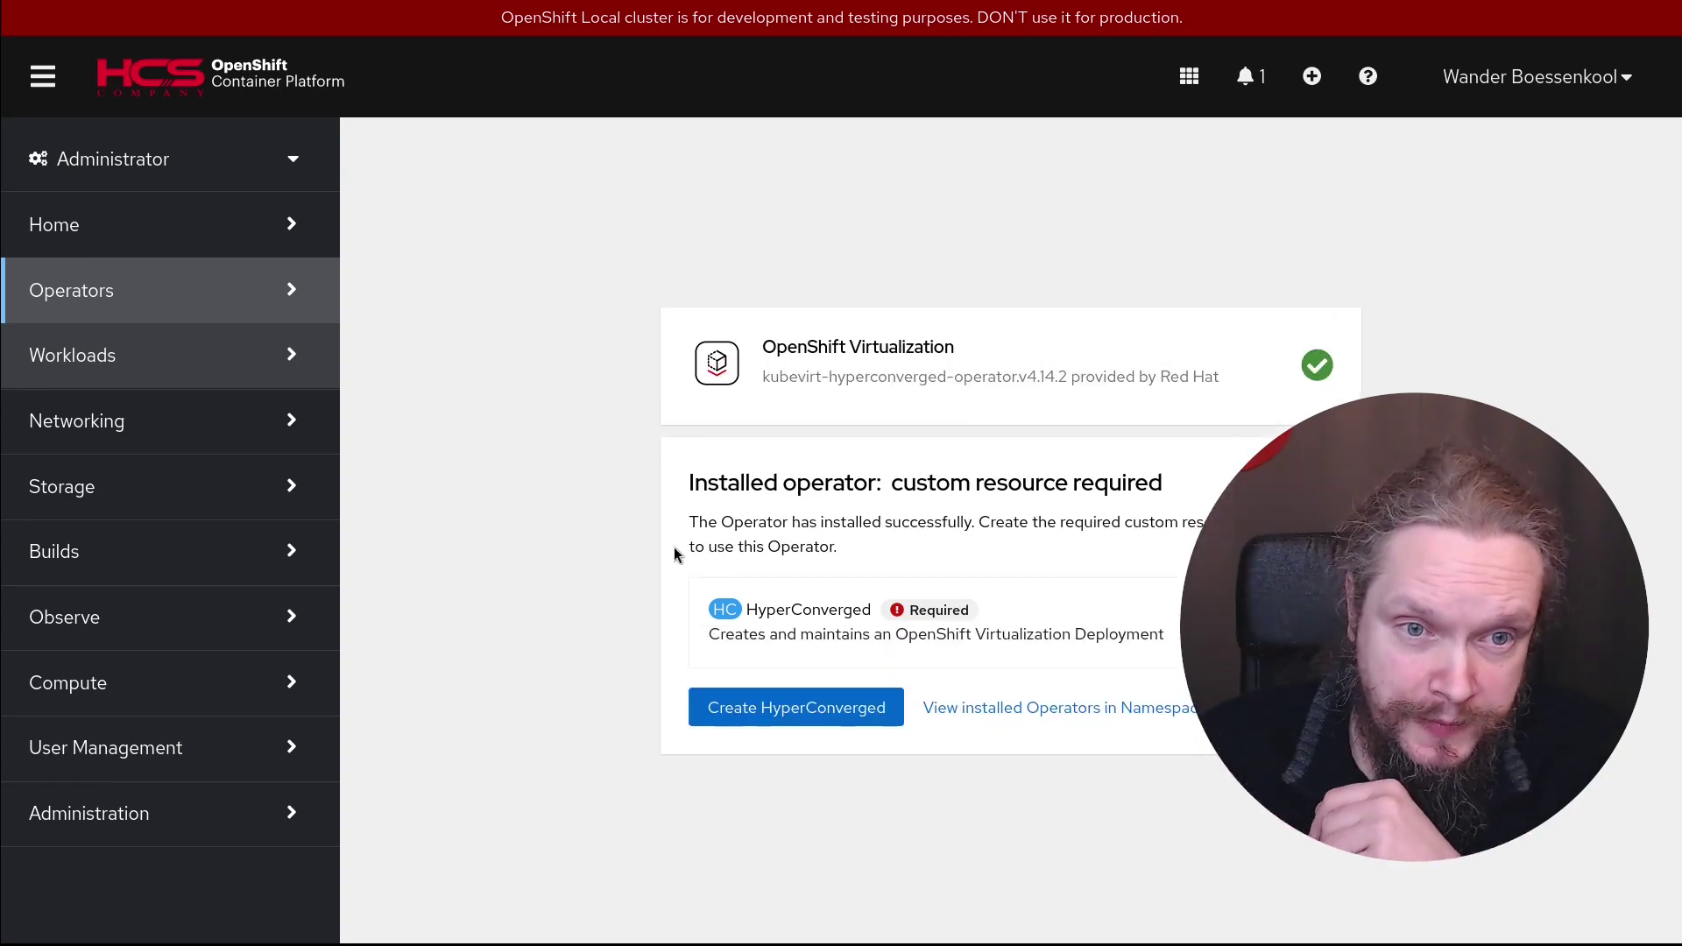
Start creating the required HyperConverged resource in openshift-cnv
click(800, 708)
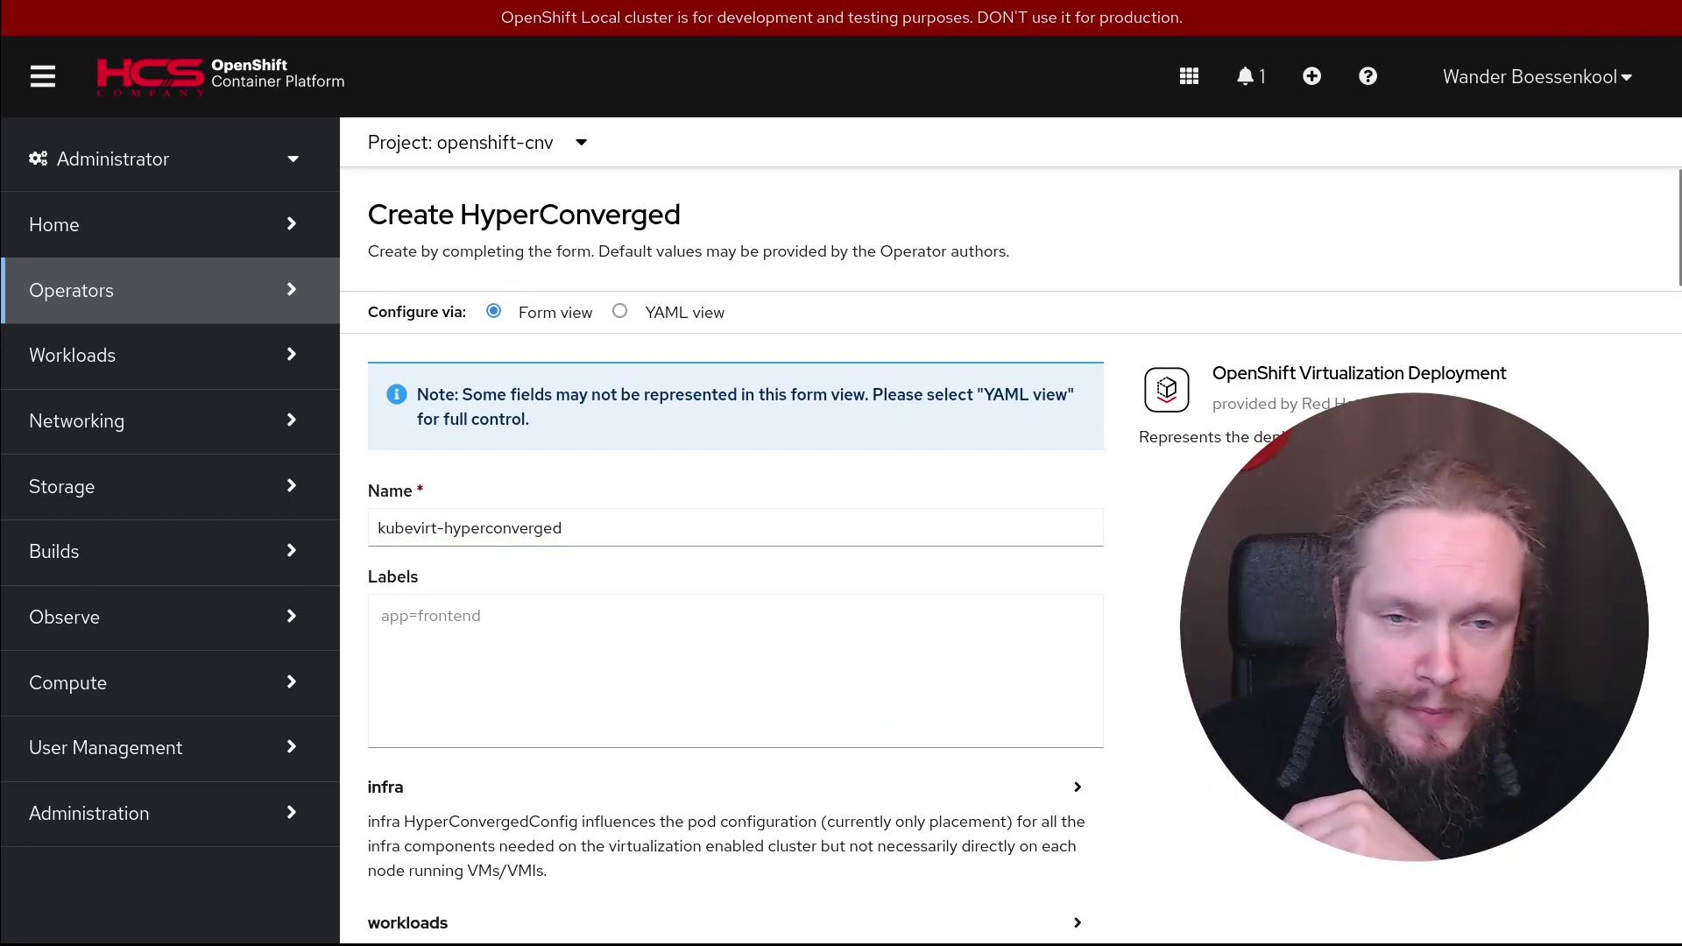
scroll(640, 534, down, 2)
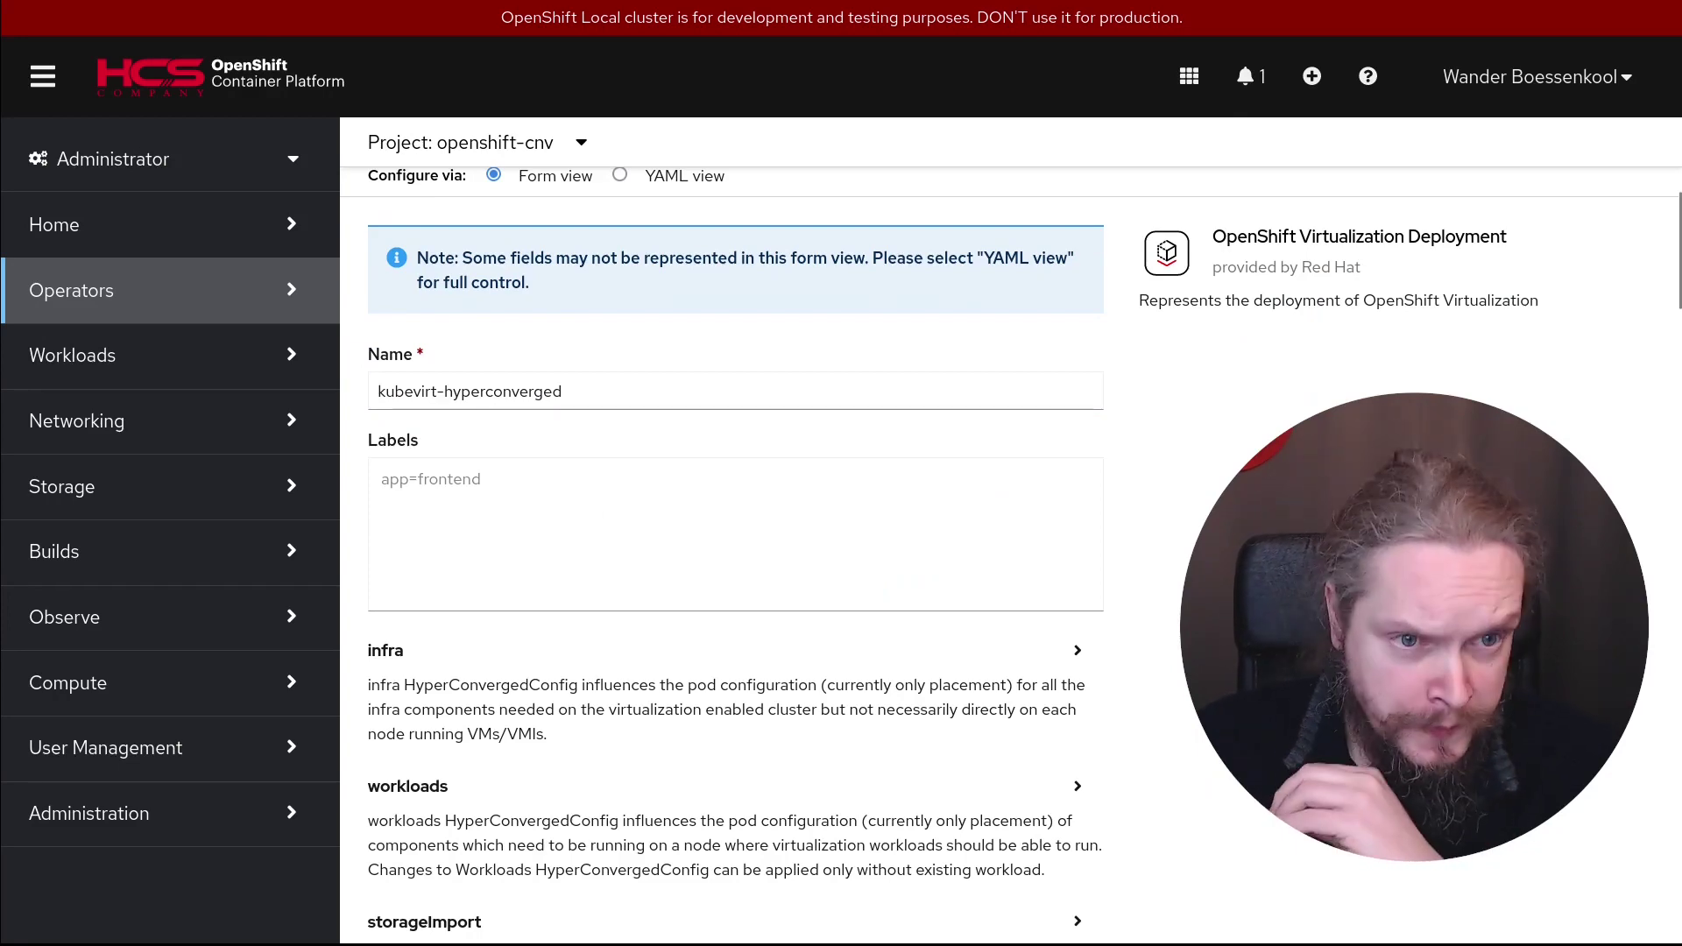
scroll(1134, 419, down, 4)
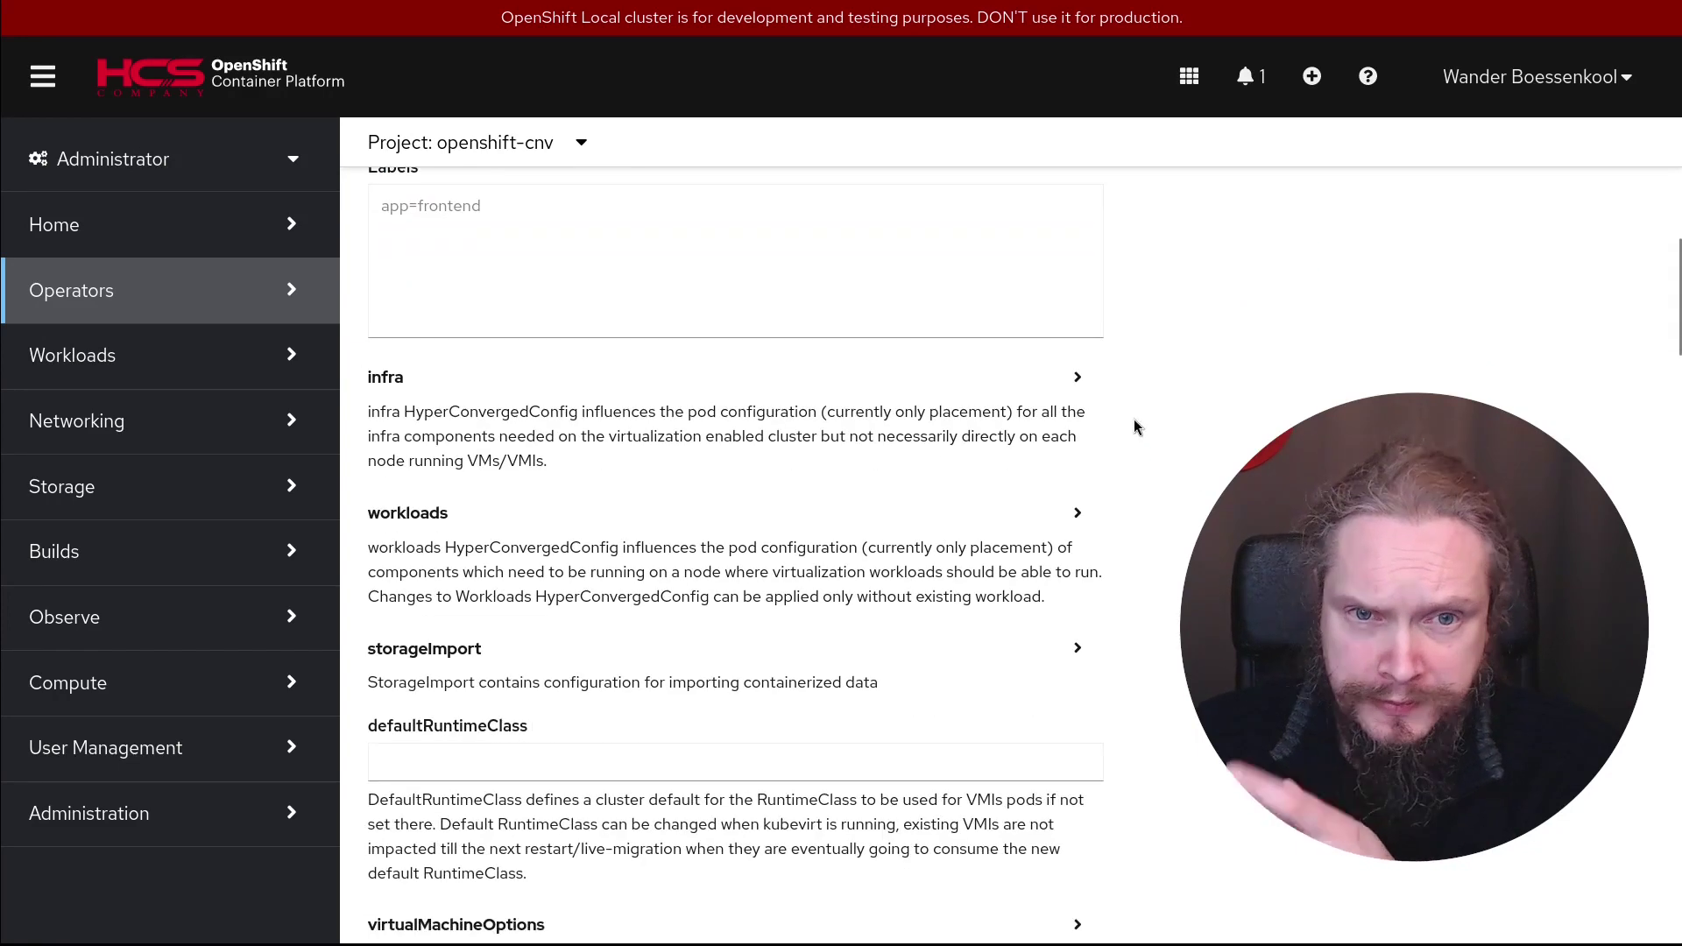
Inspect the infra, workloads, storageImport and virtualMachineOptions sections, leaving defaults unchanged
click(1078, 378)
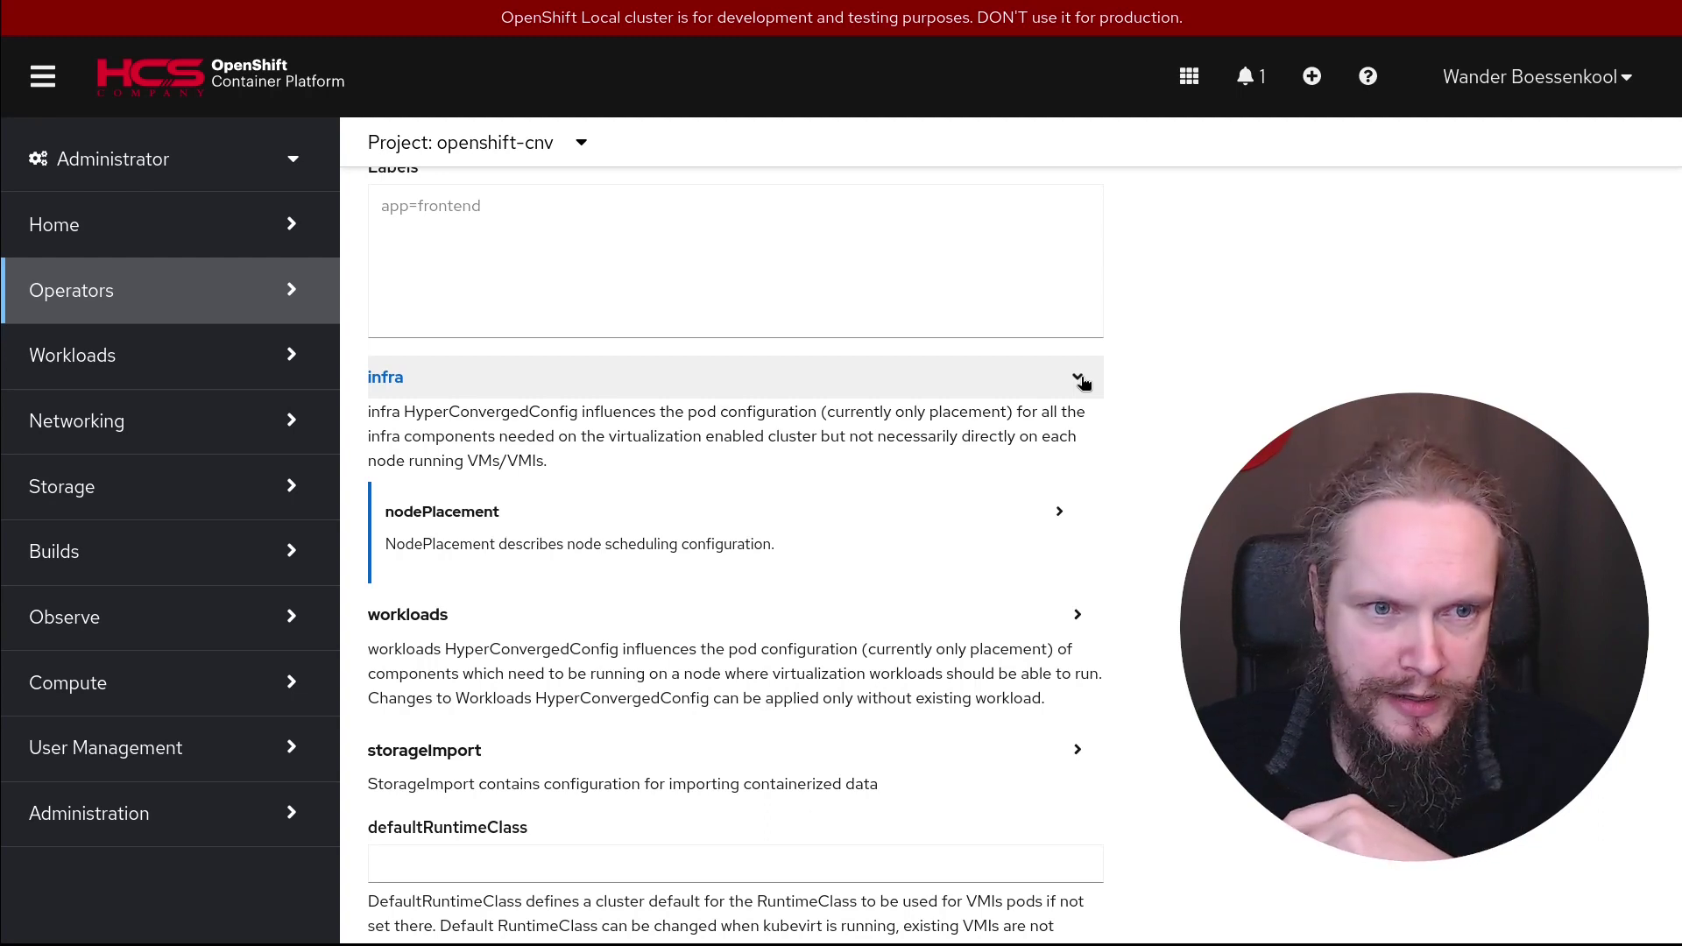
click(1080, 379)
click(1090, 519)
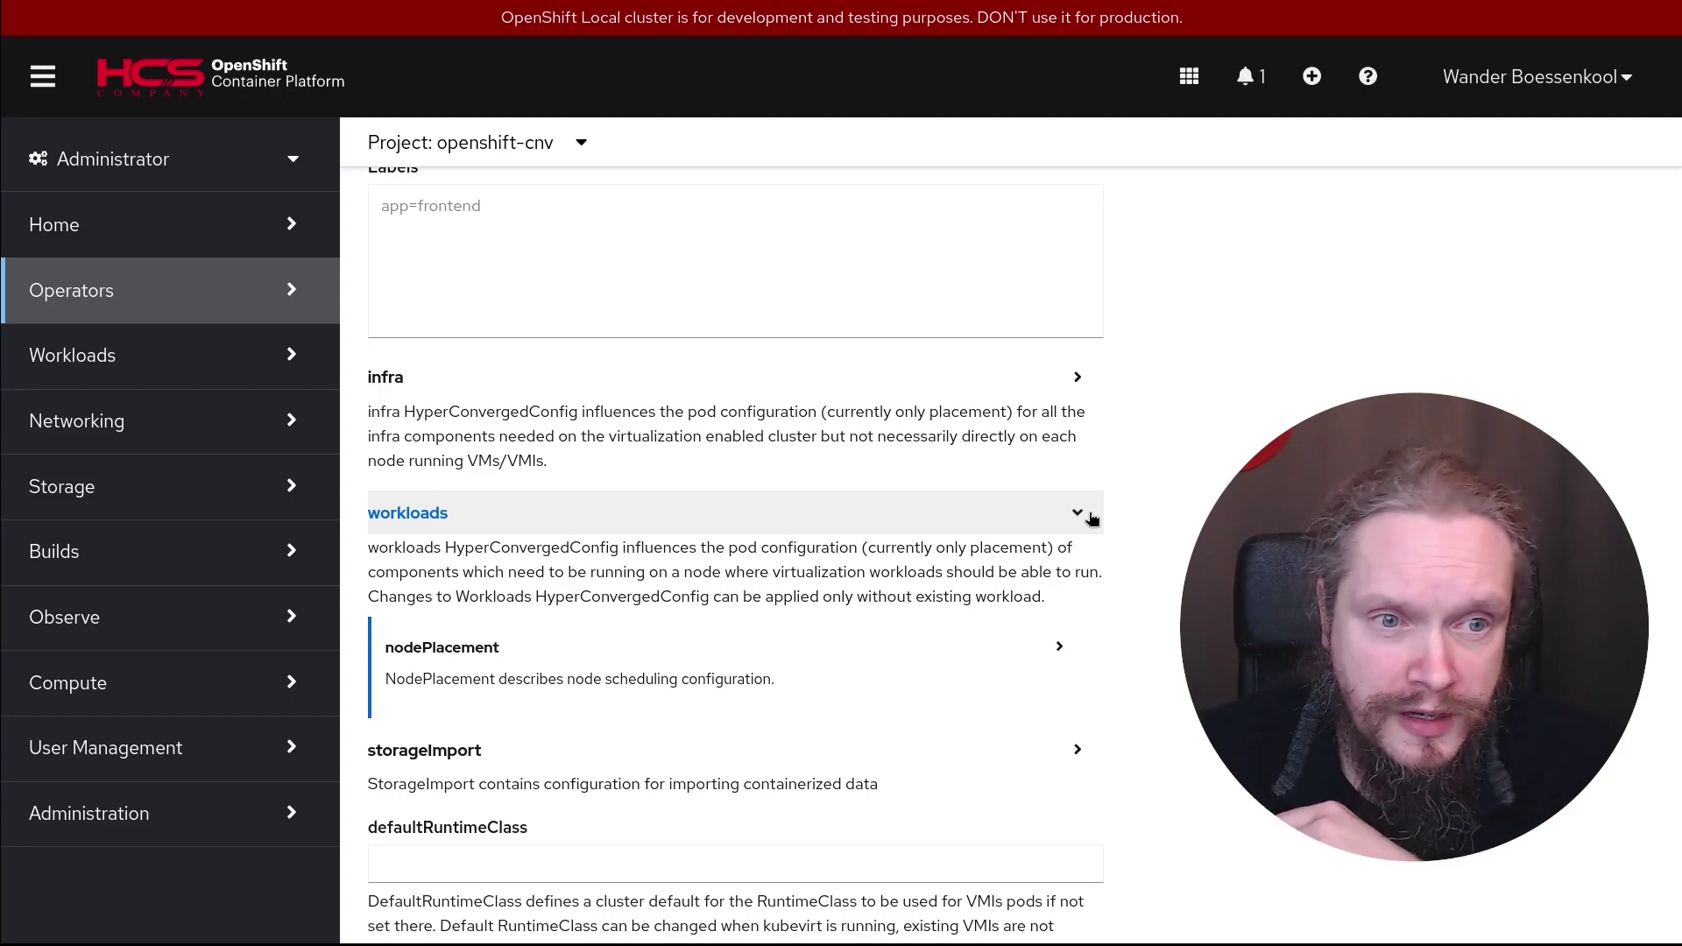
click(1092, 519)
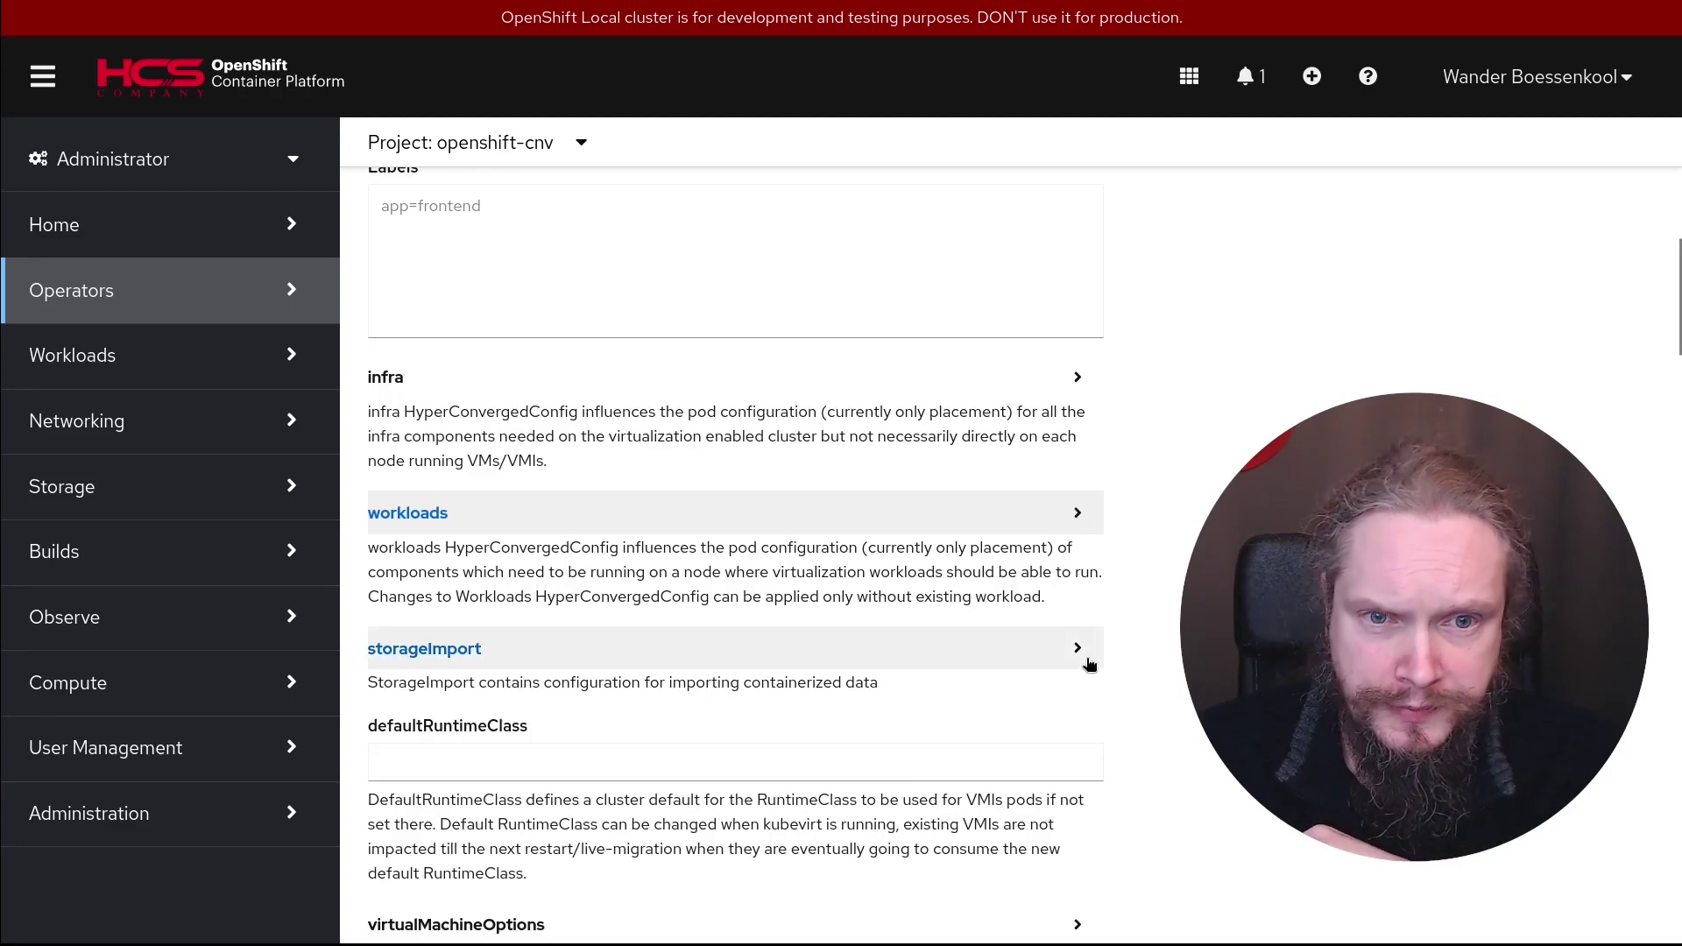
click(1078, 648)
scroll(1078, 648, down, 3)
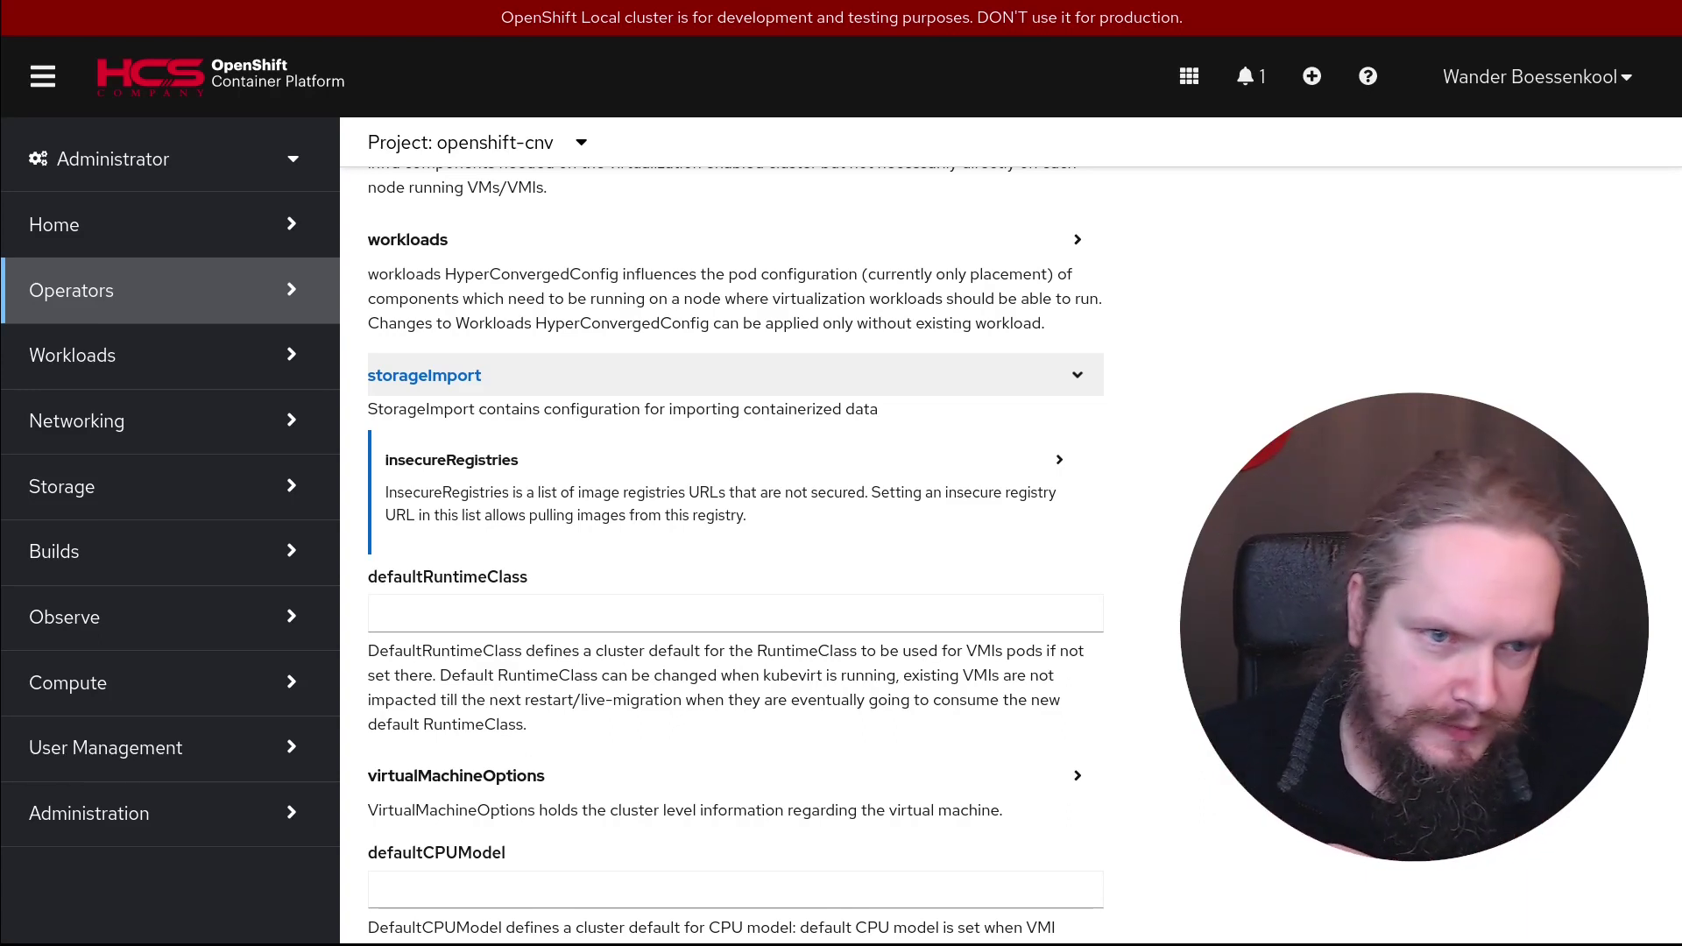
scroll(736, 555, down, 3)
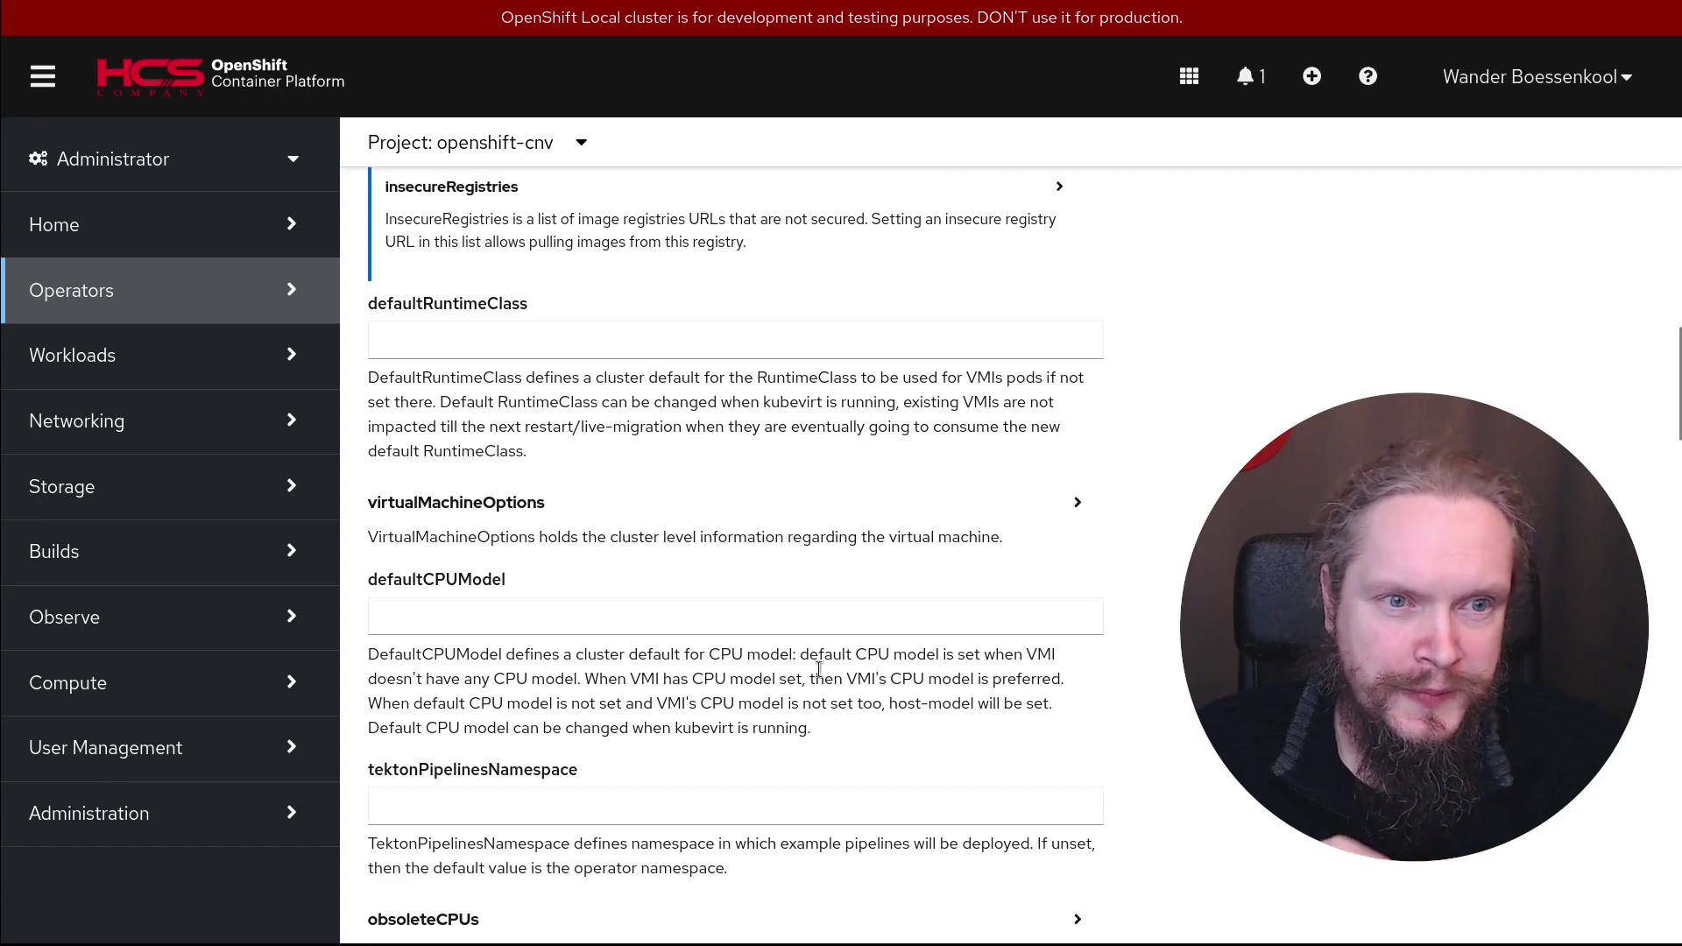
click(1078, 504)
Inspect the obsoleteCPUs, liveMigrationConfig and tuningPolicy options, leaving tuningPolicy unset
scroll(1077, 504, down, 8)
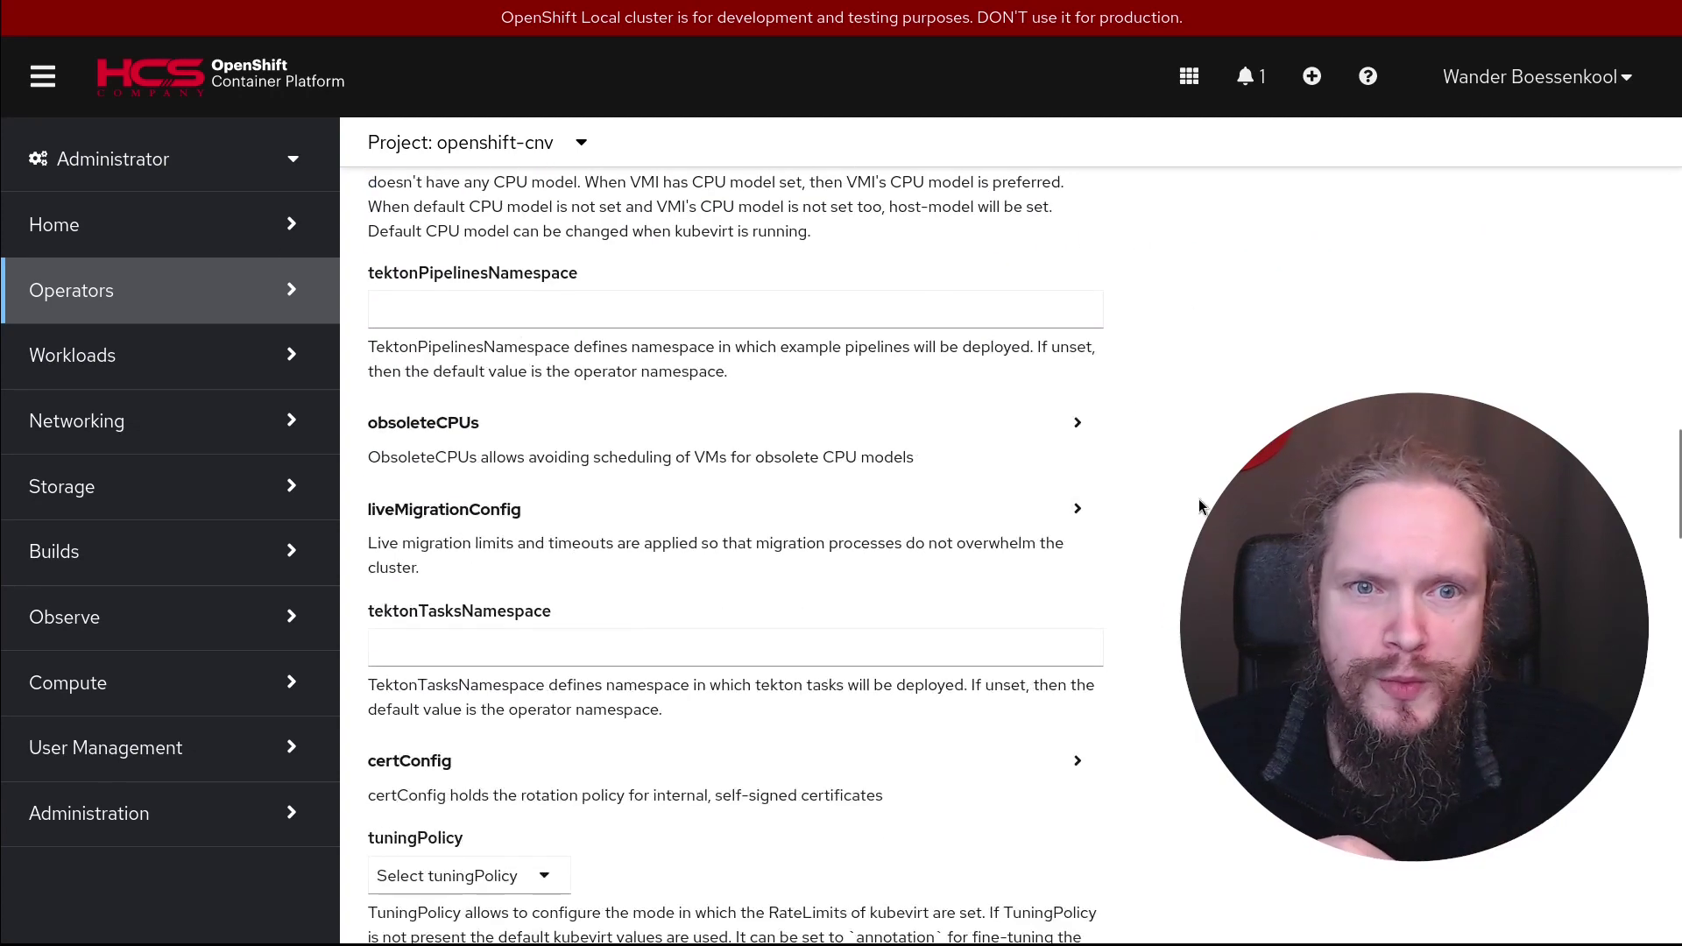
click(1081, 430)
scroll(736, 526, down, 5)
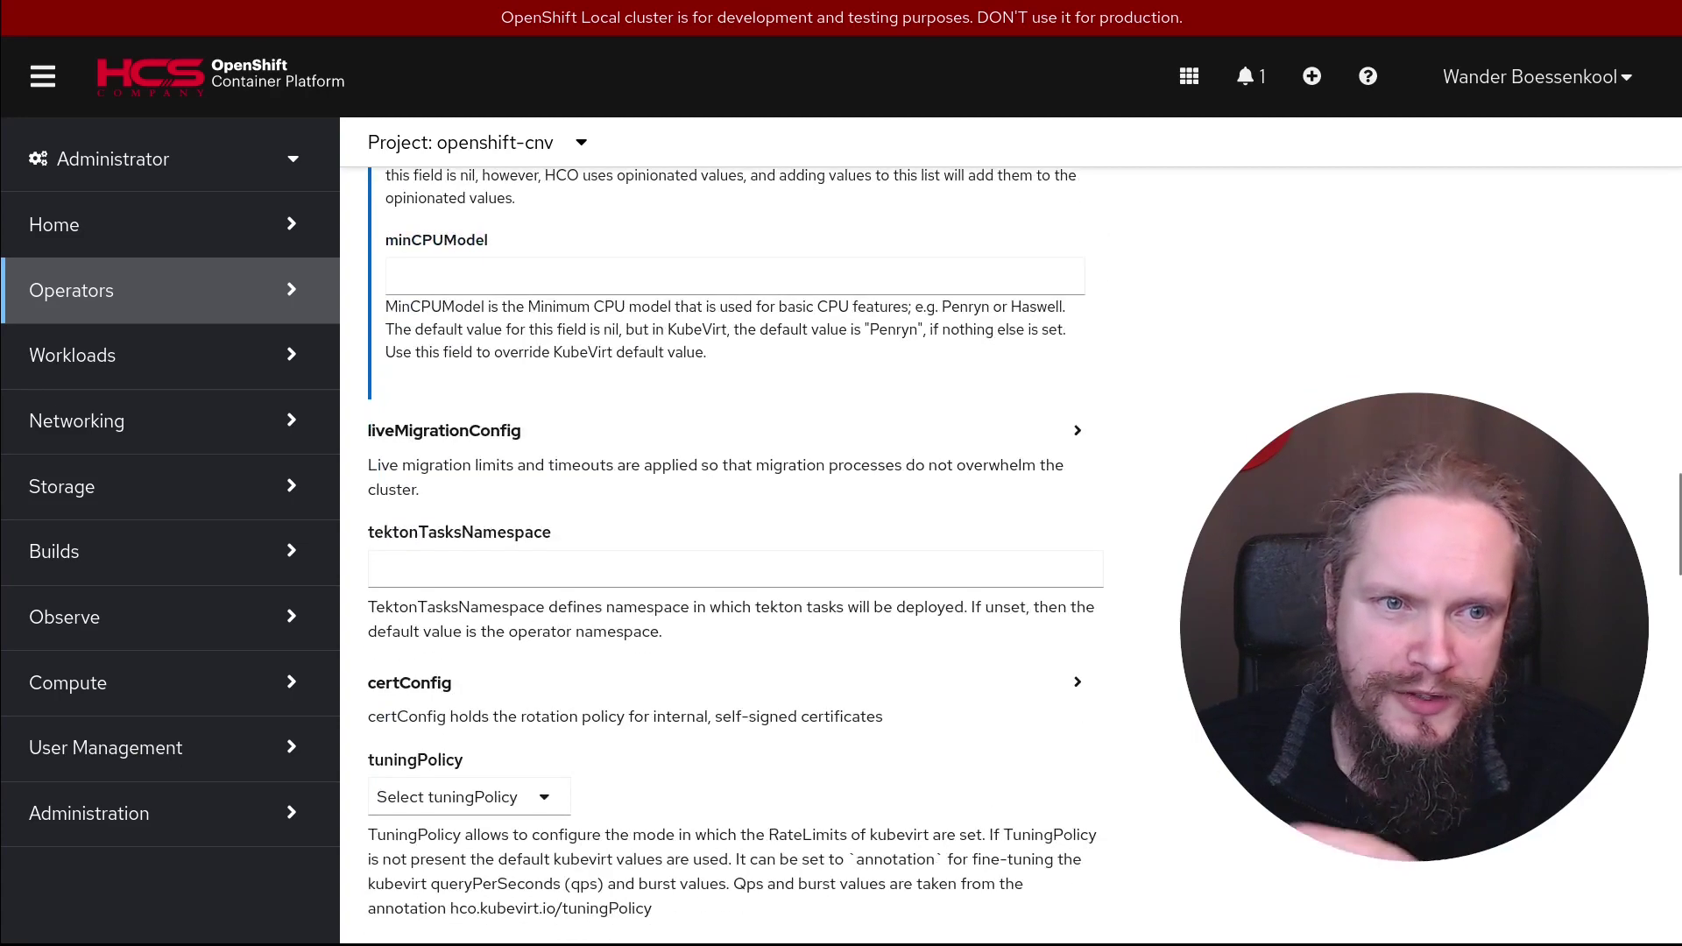
click(1078, 431)
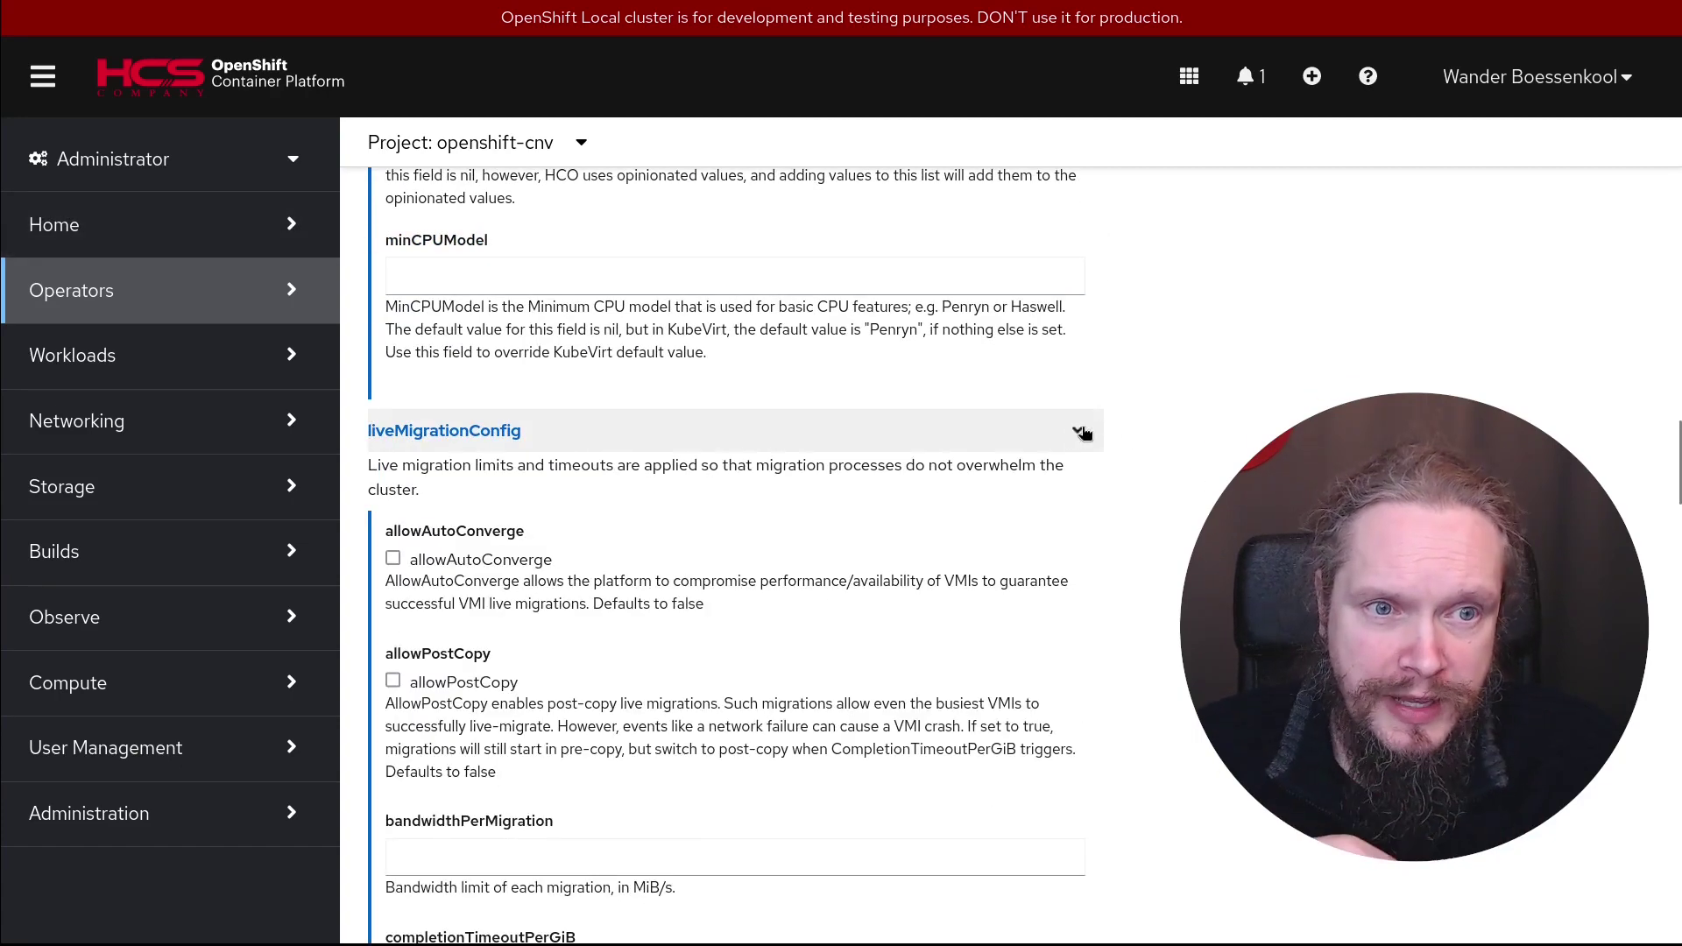
scroll(1078, 430, down, 2)
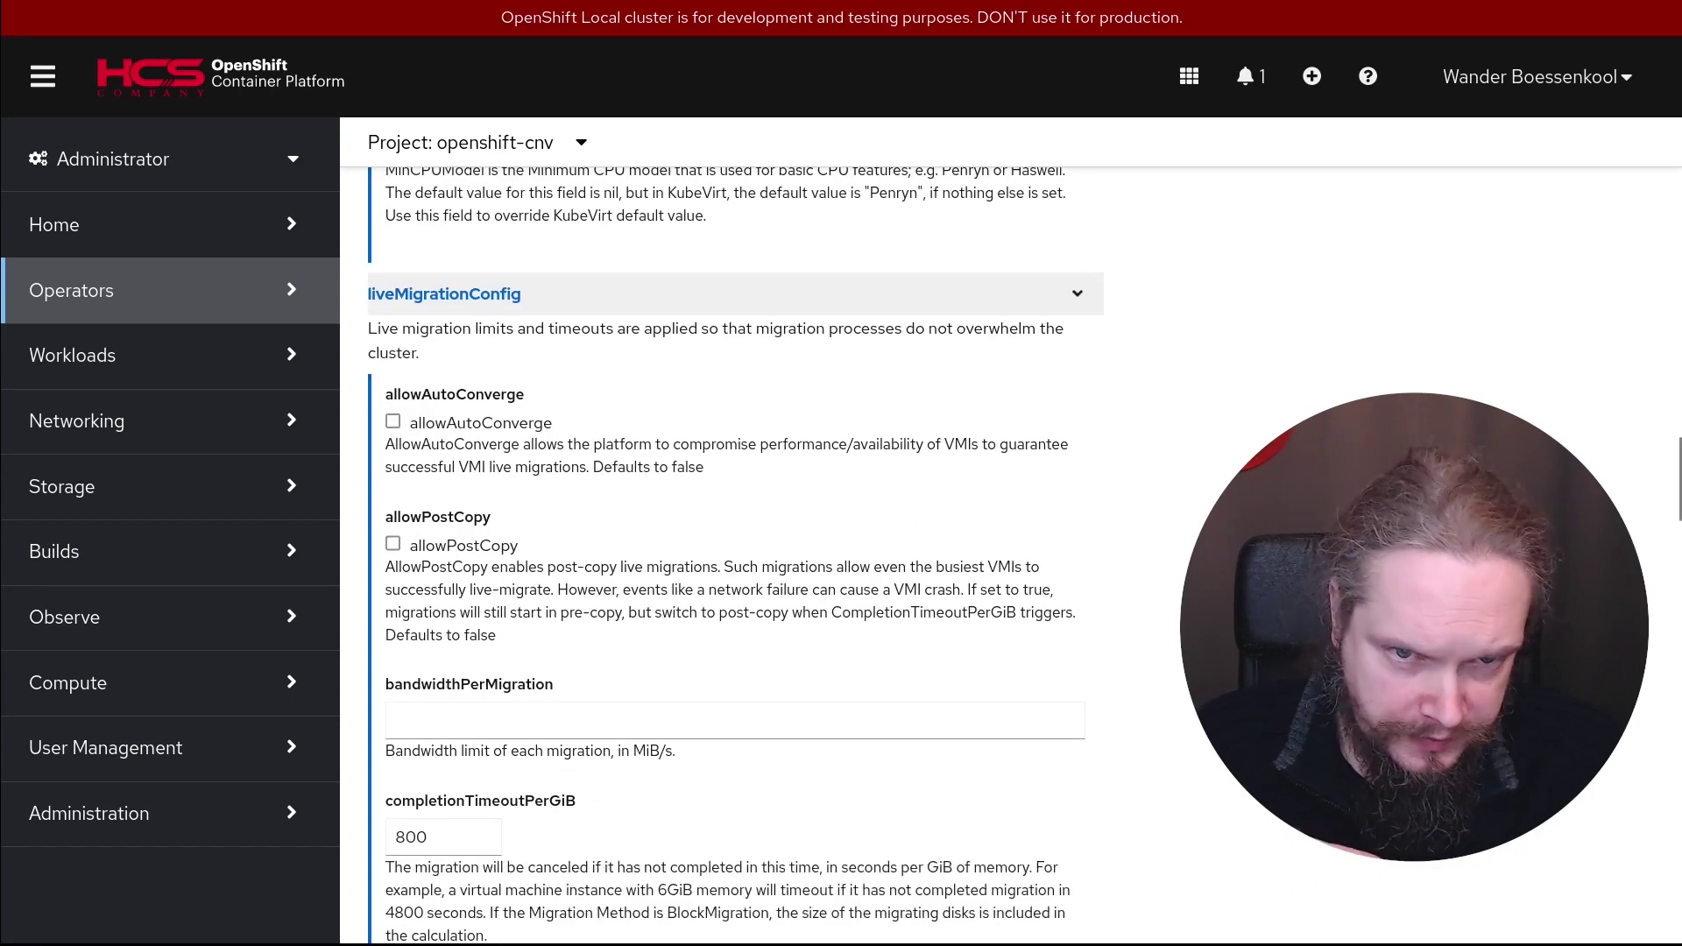
scroll(1106, 616, down, 10)
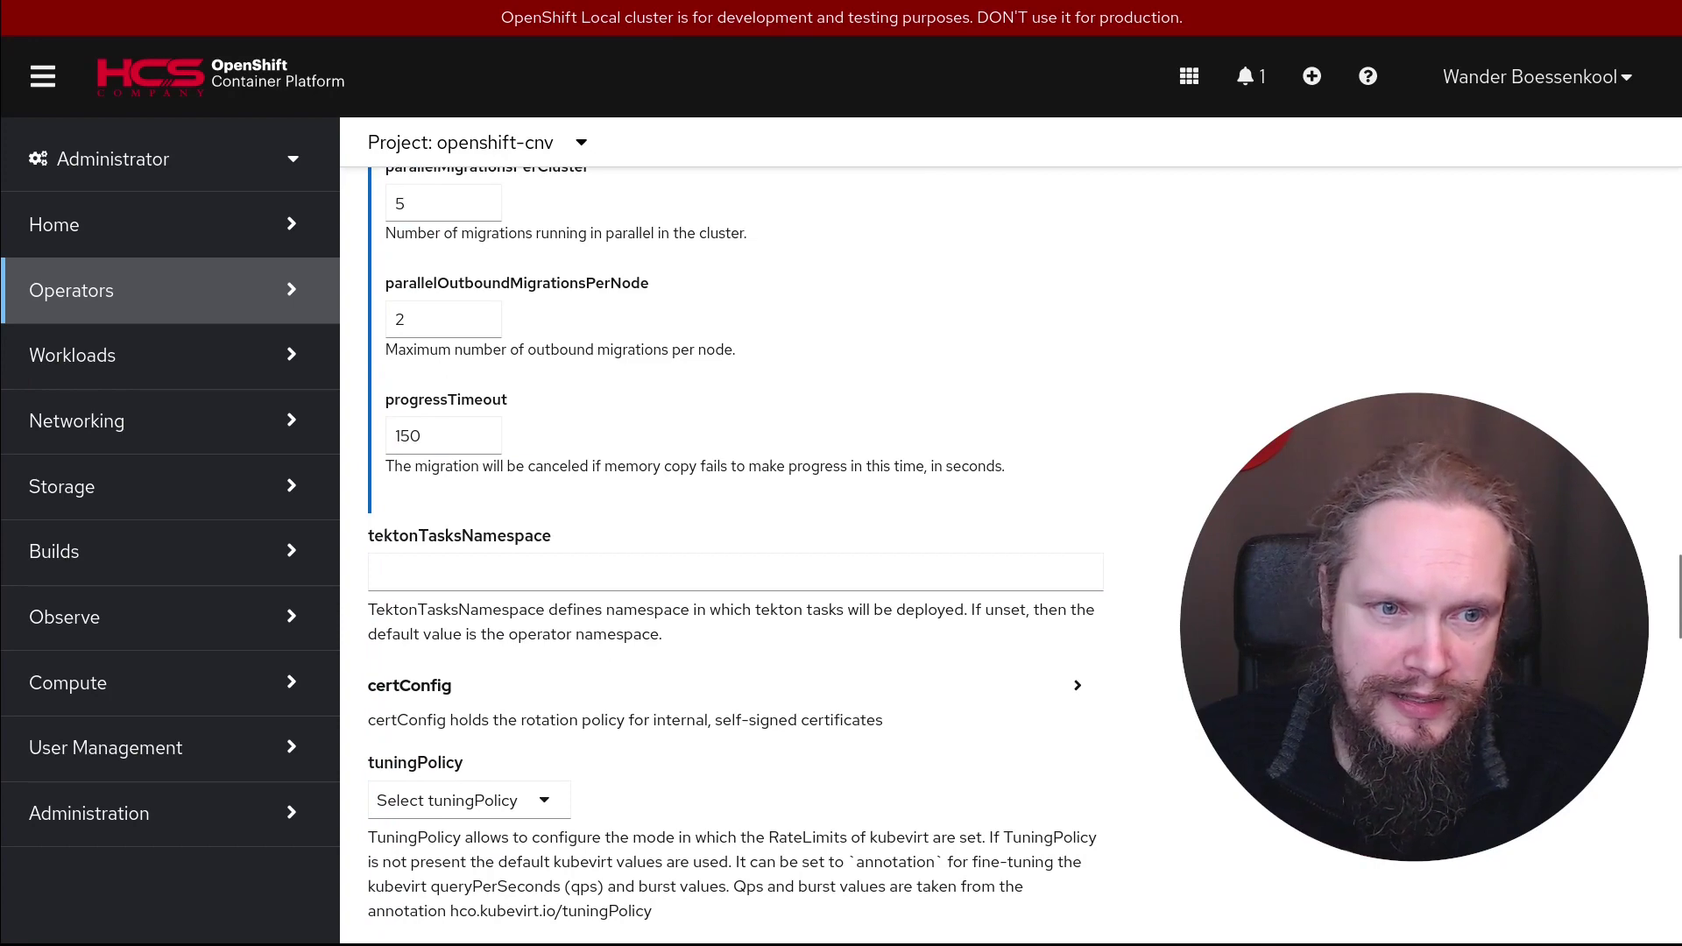
scroll(1135, 574, down, 5)
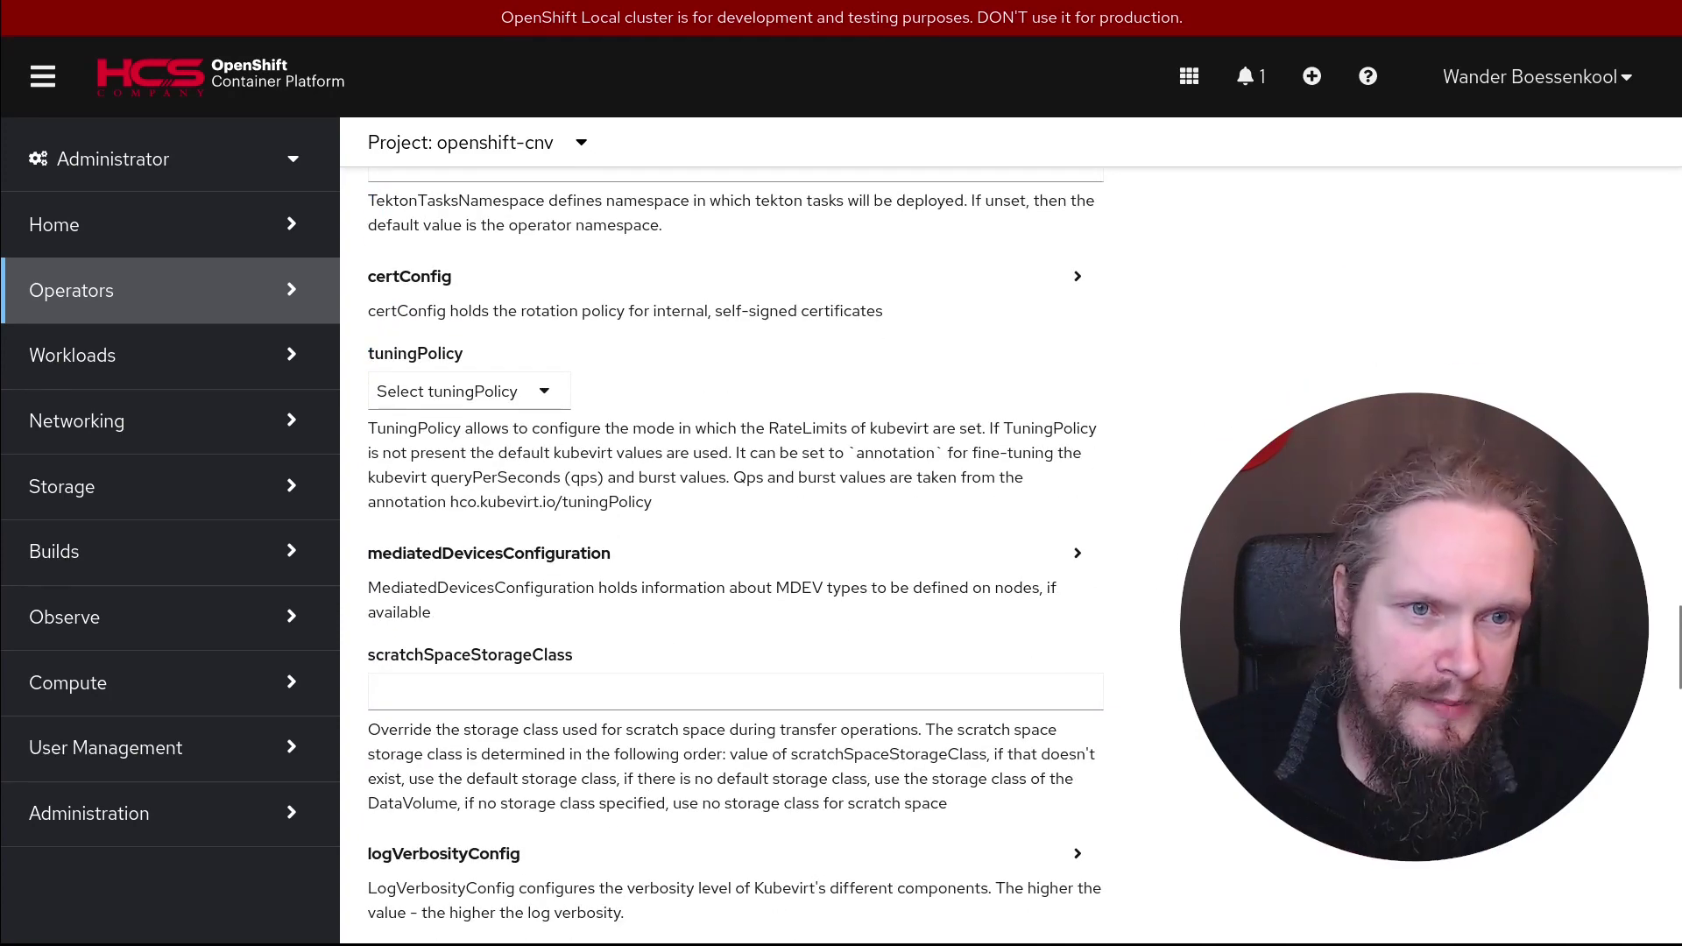
click(540, 394)
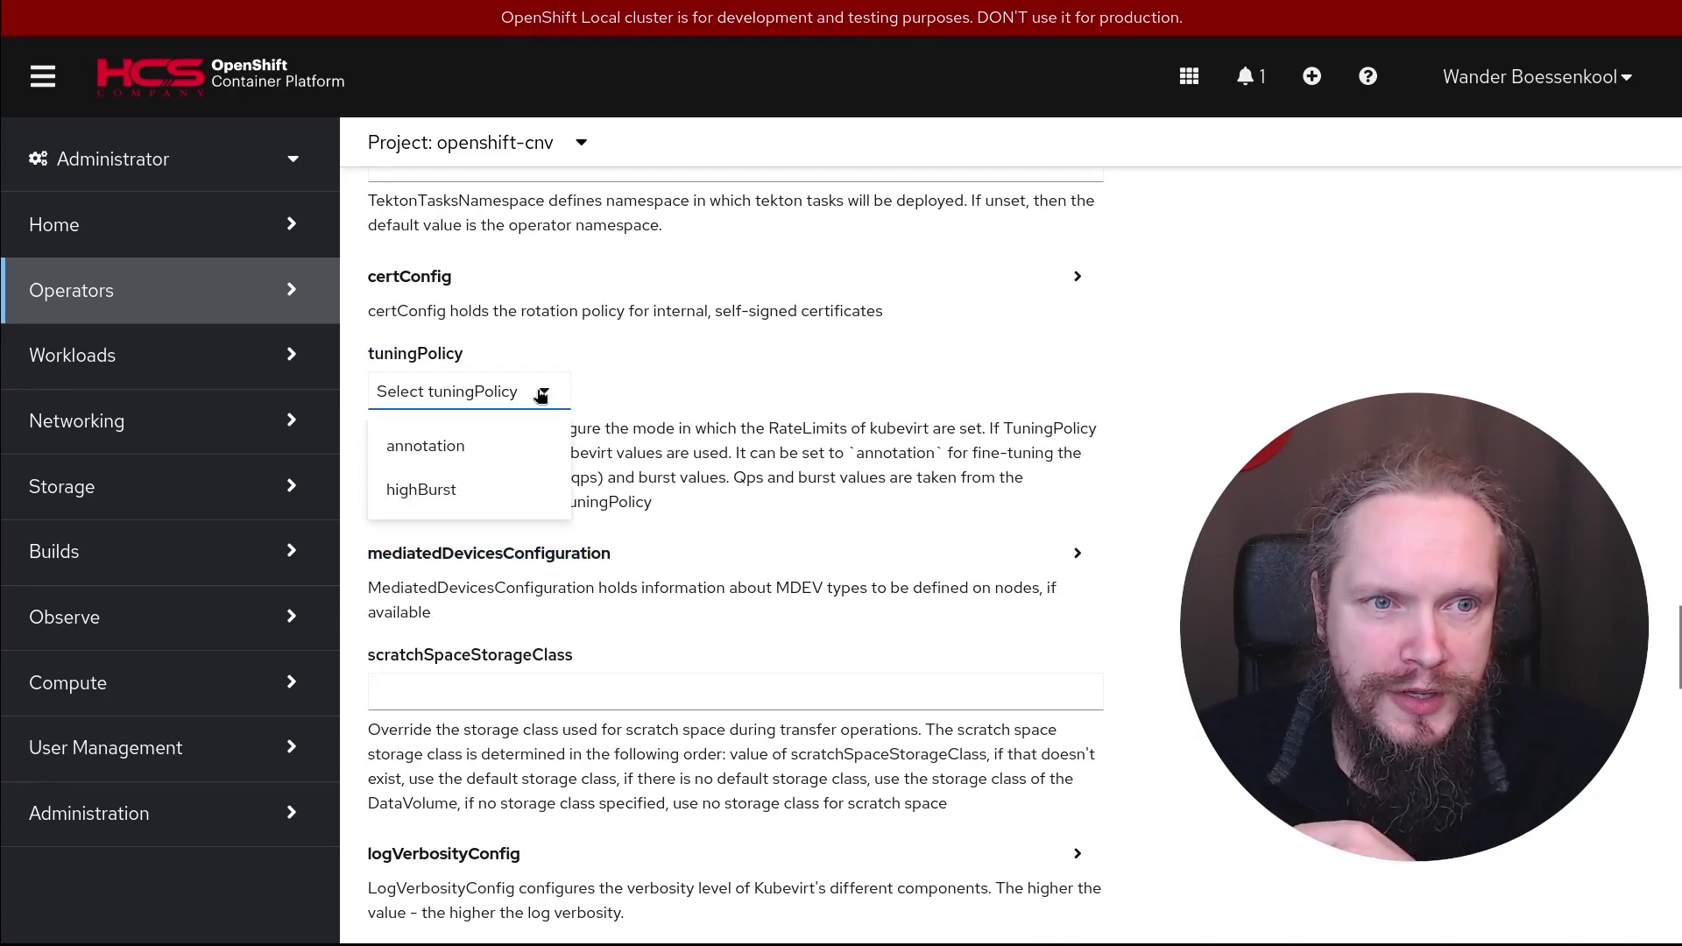
click(540, 394)
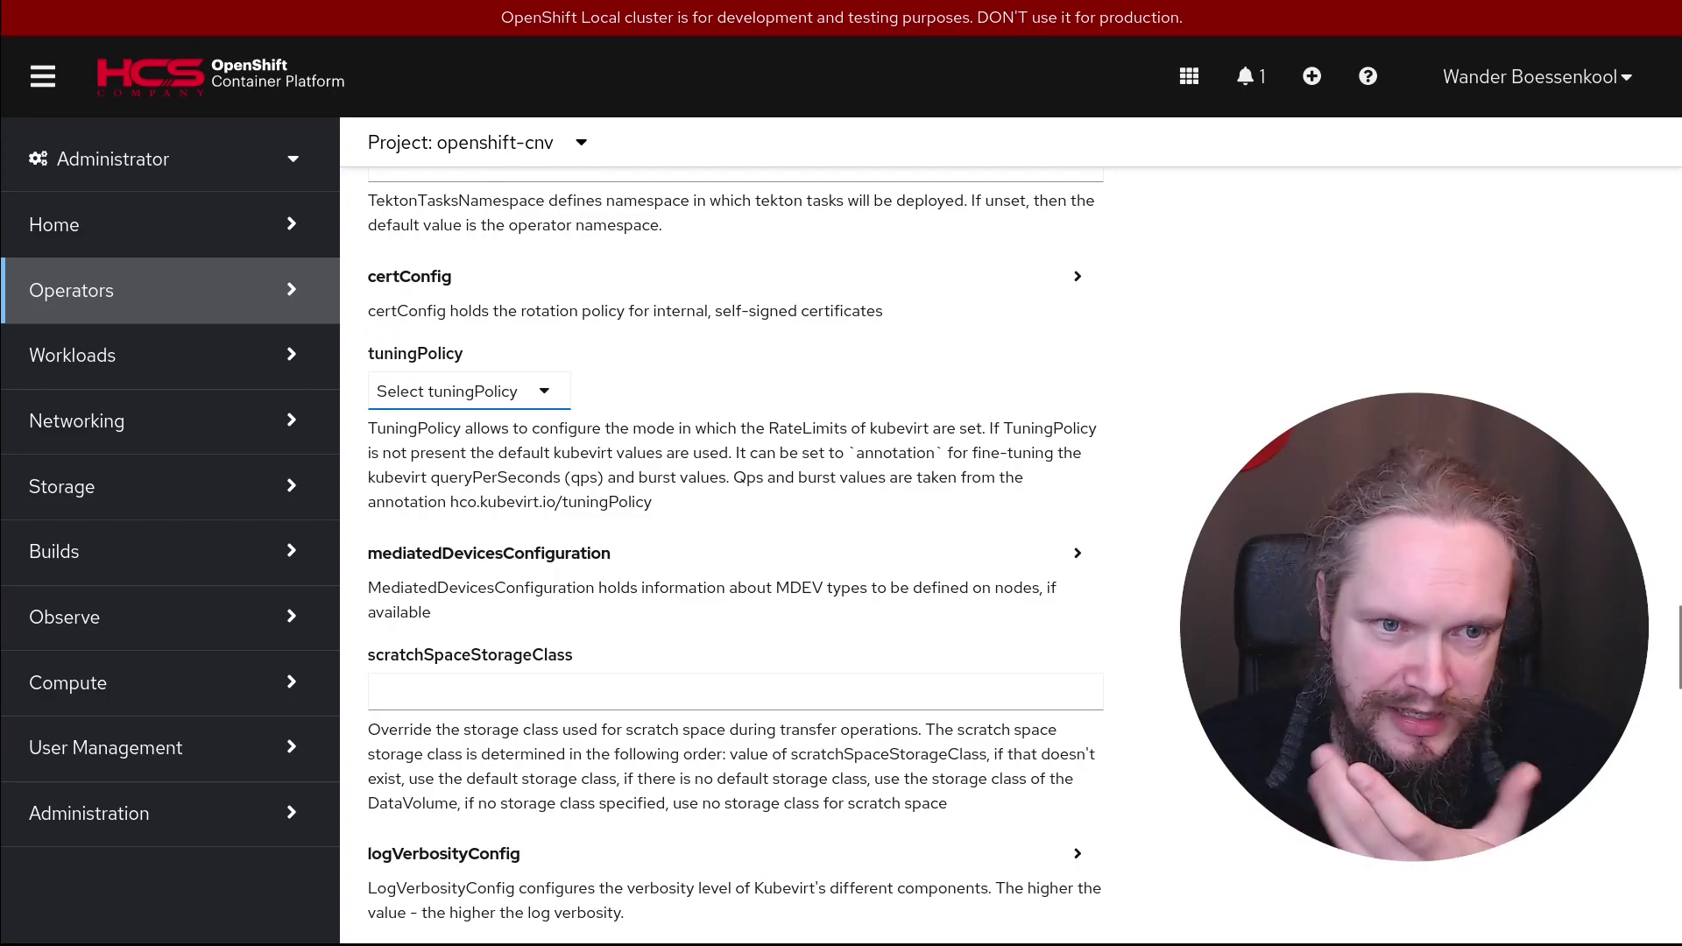
Create the kubevirt-hyperconverged resource with default settings
scroll(1117, 467, down, 3)
scroll(438, 481, down, 14)
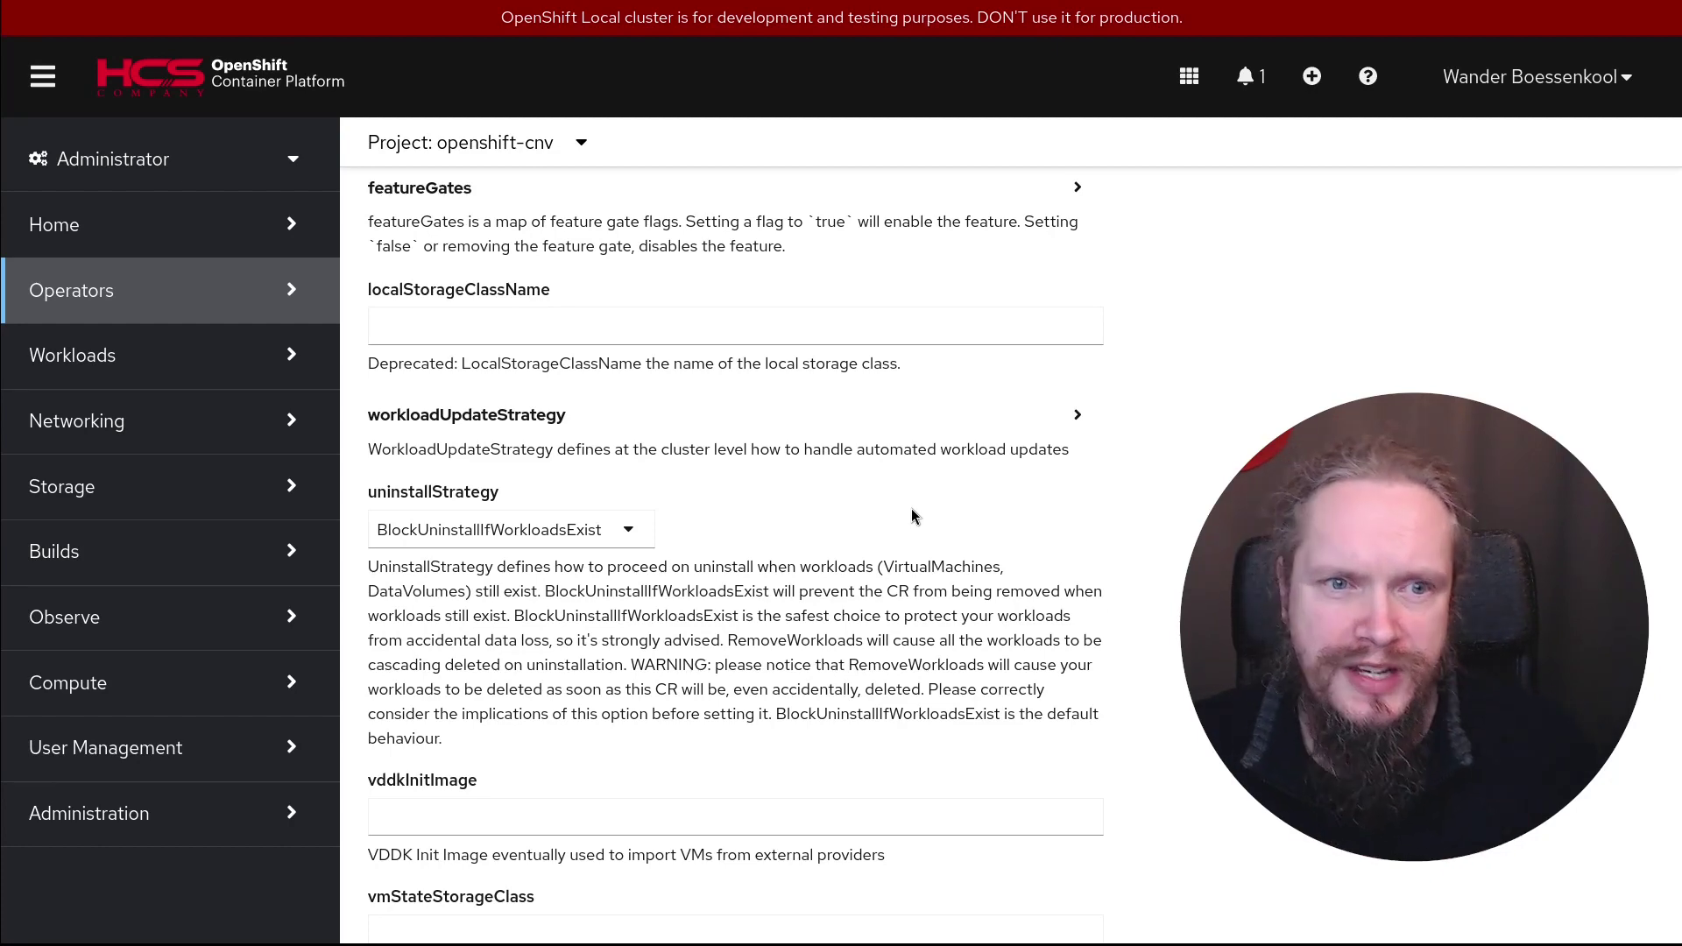
scroll(1054, 539, down, 8)
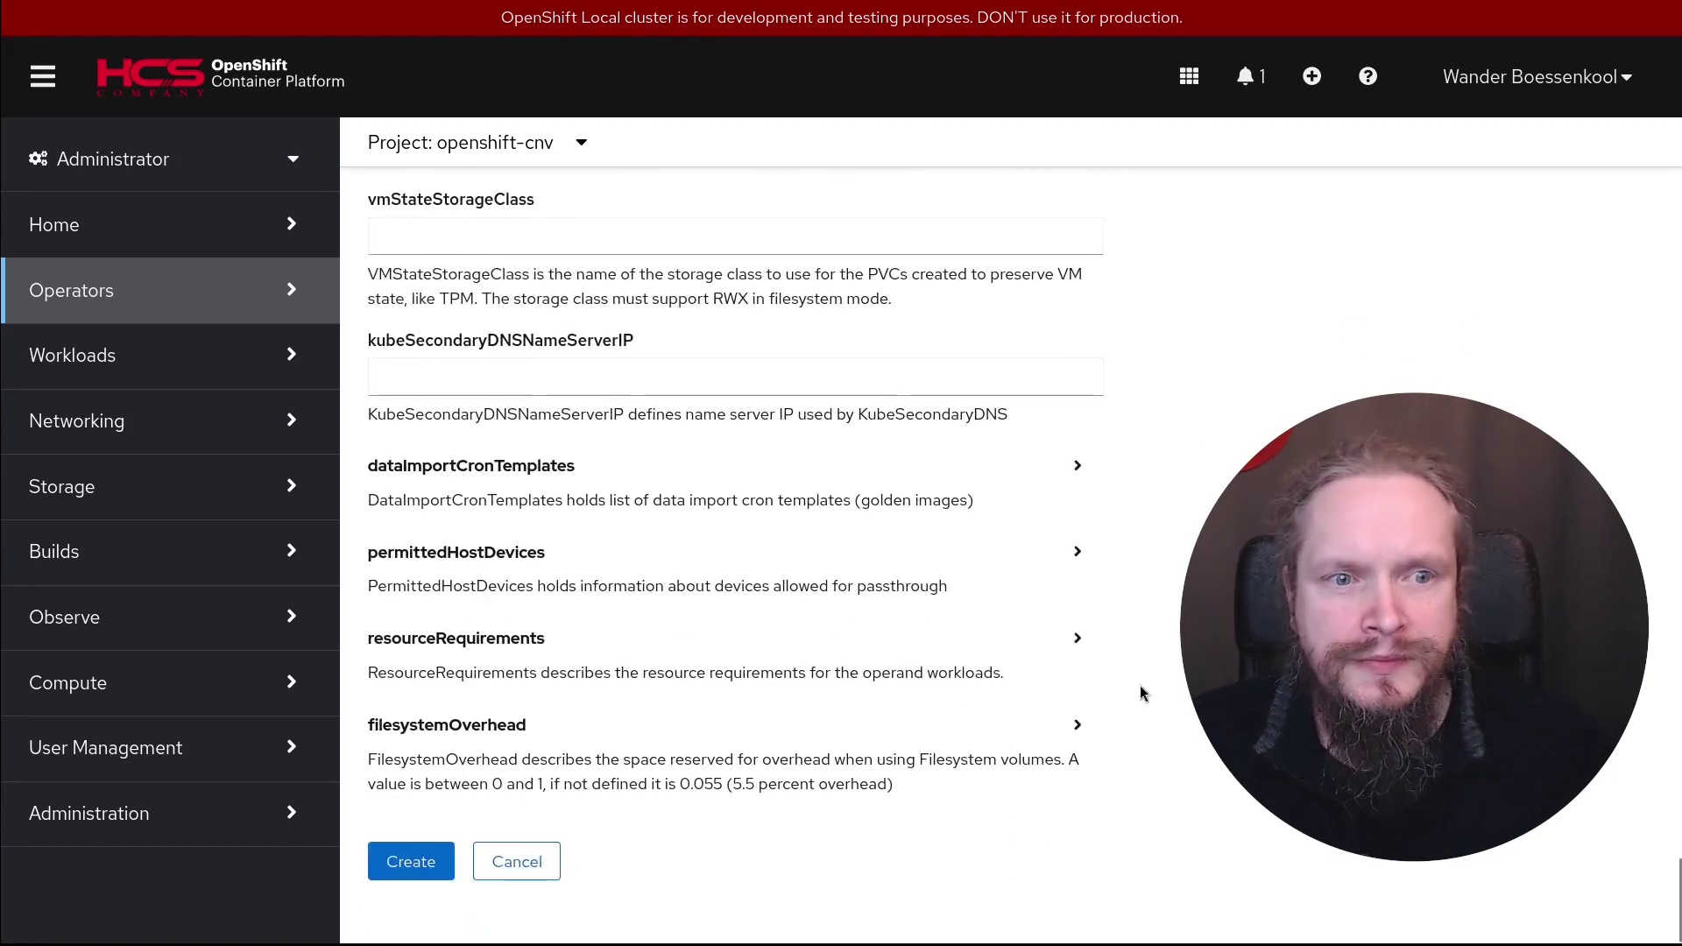
click(427, 877)
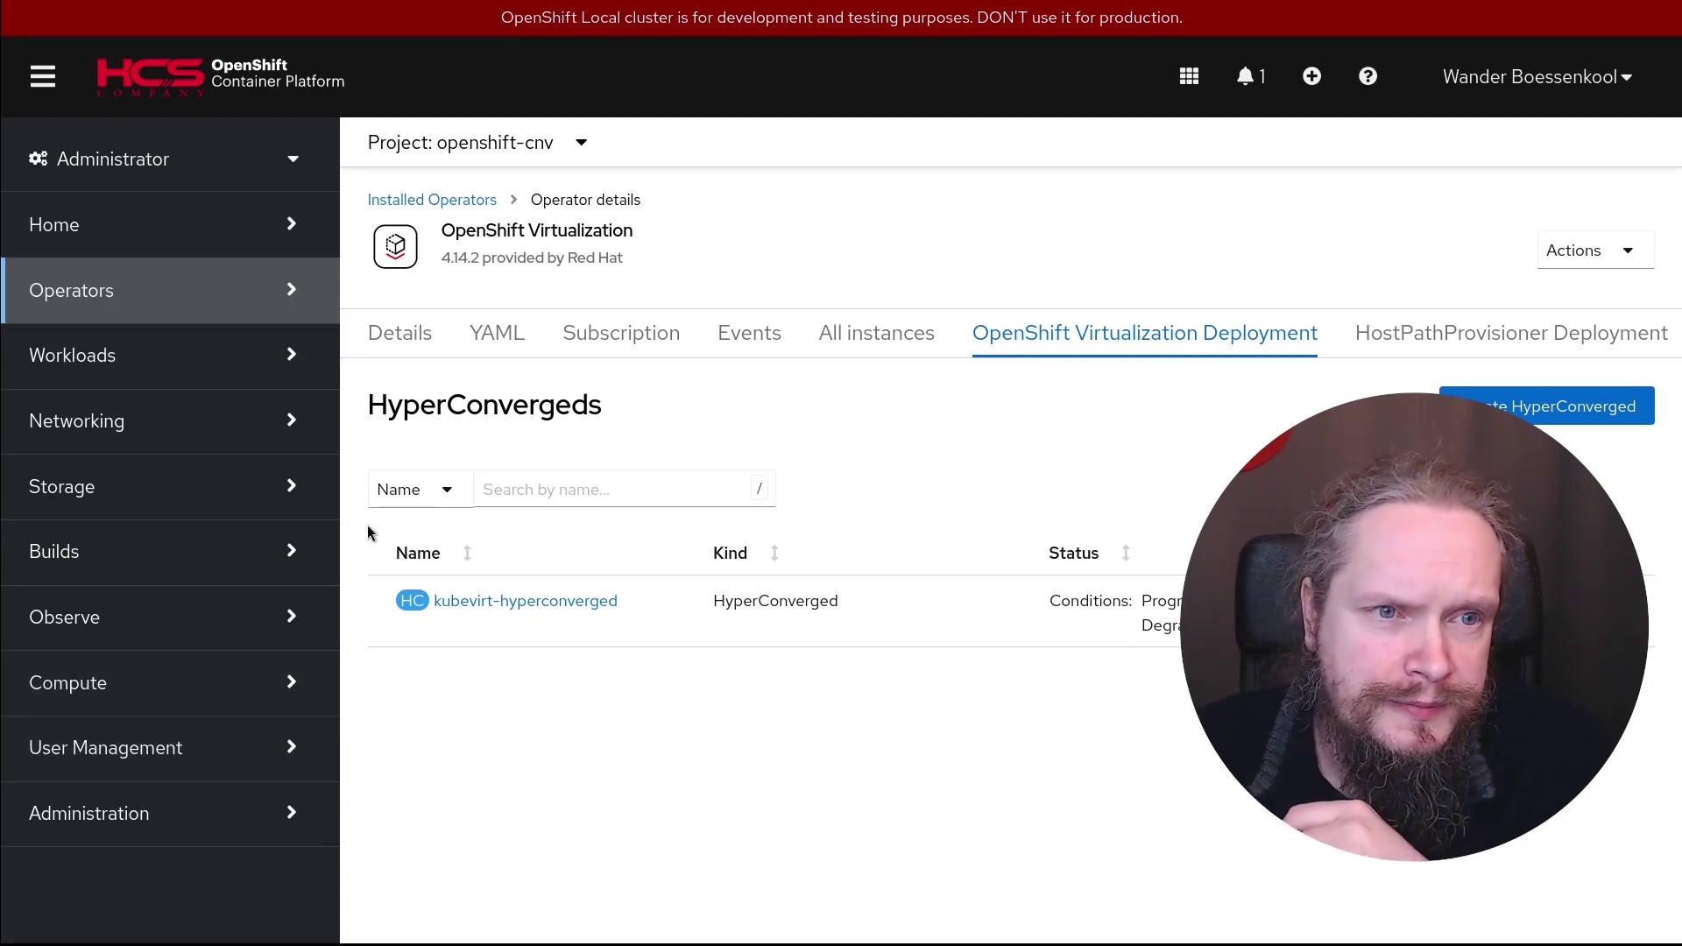
Expand the Workloads section in the left sidebar, collapsing and reopening it once
click(281, 360)
scroll(276, 649, down, 5)
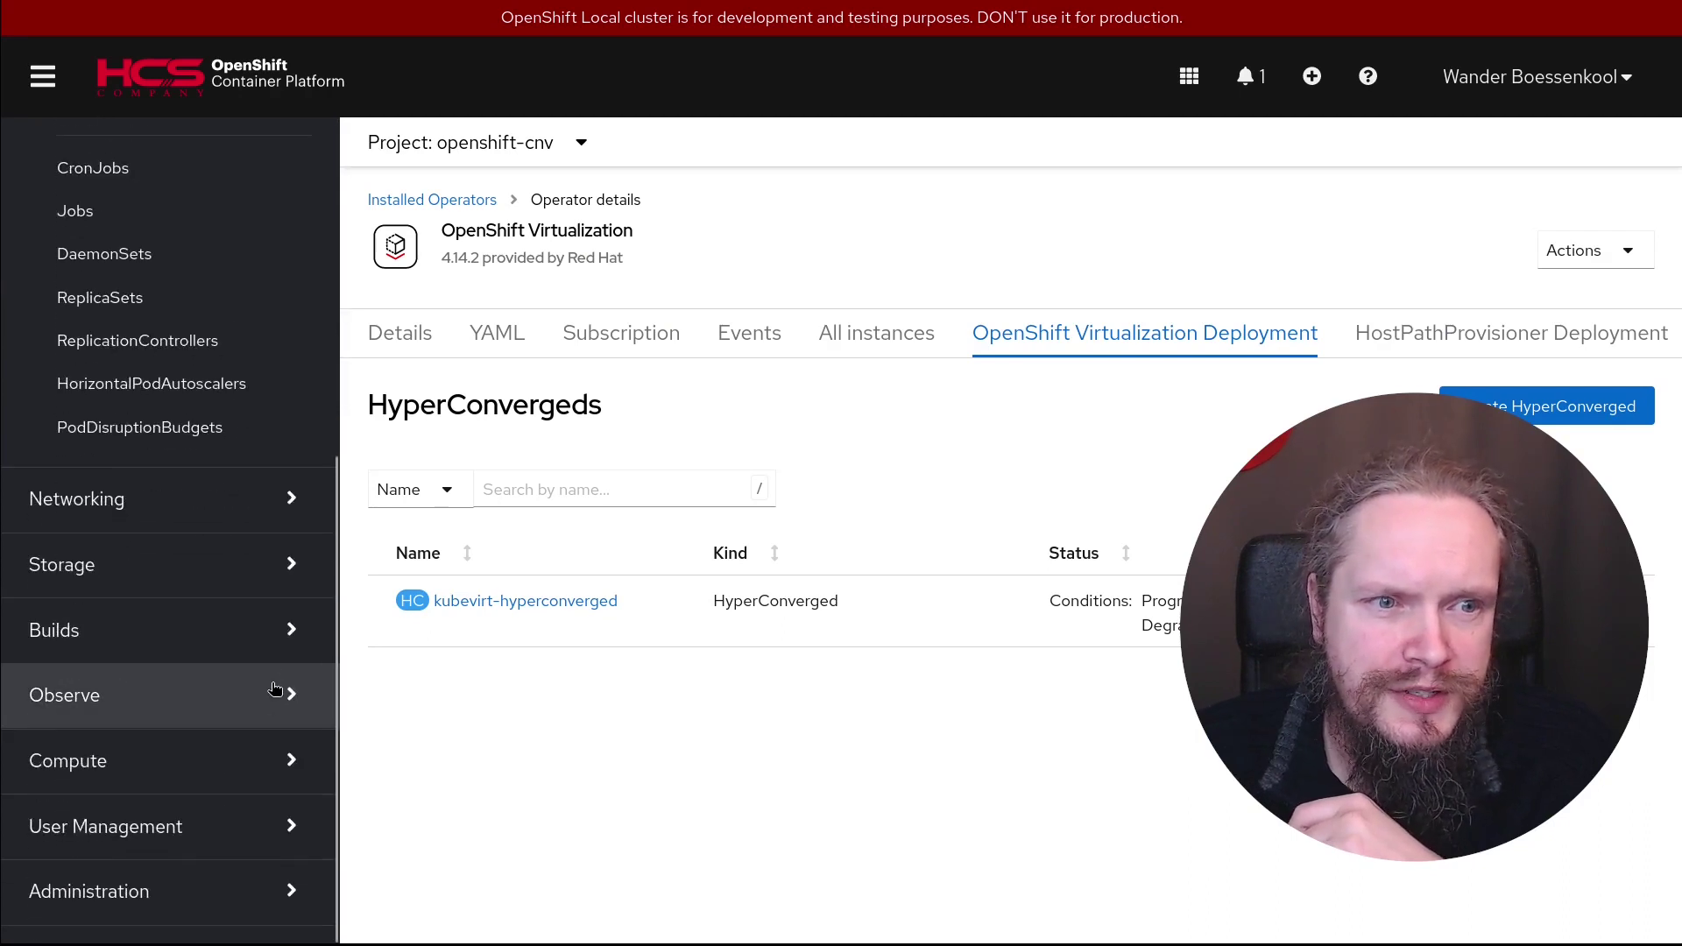
scroll(251, 359, up, 5)
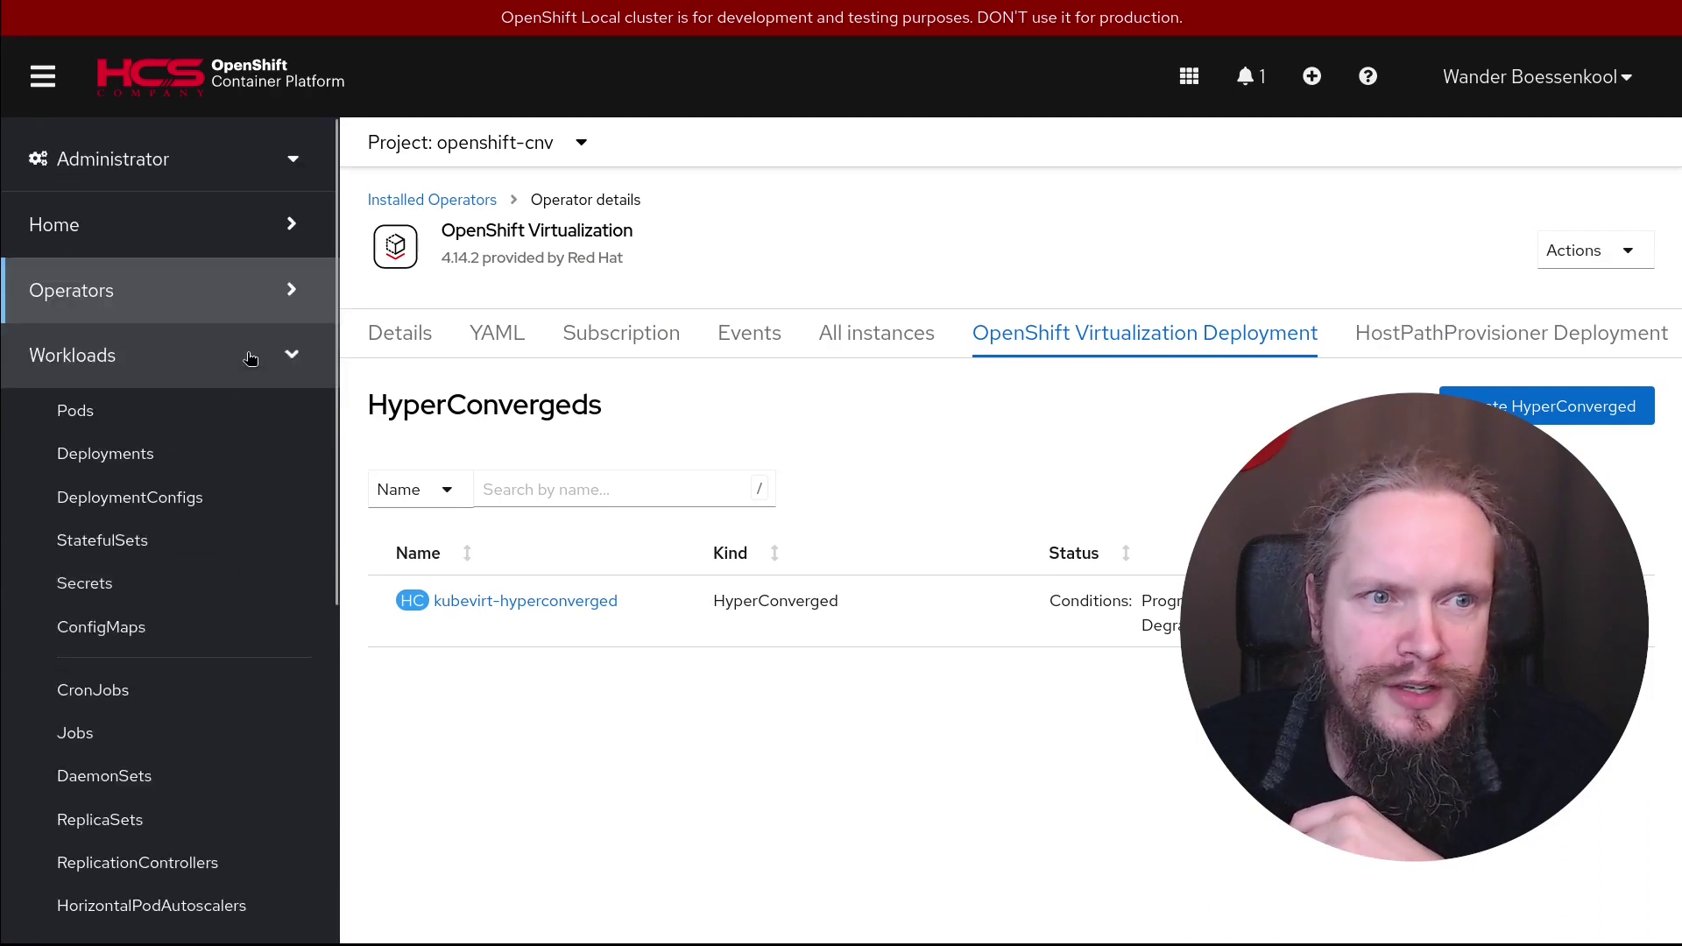
click(294, 357)
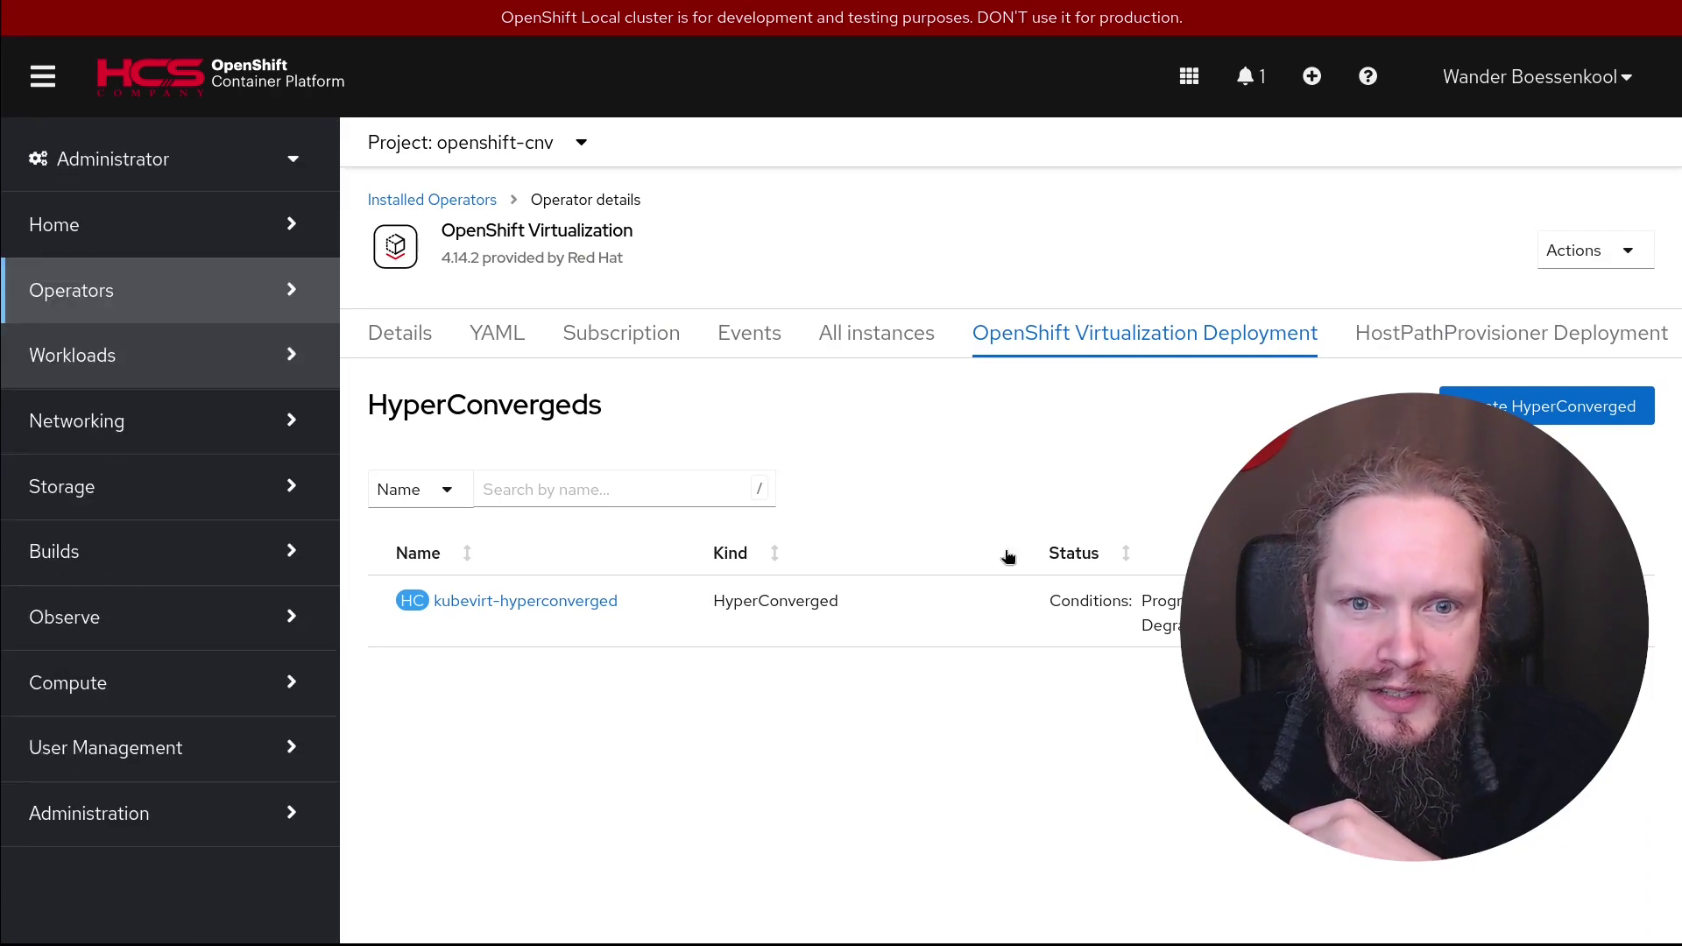
click(203, 359)
Open the openshift-cnv Pods list and confirm the cdi pods are running 1/1
click(121, 422)
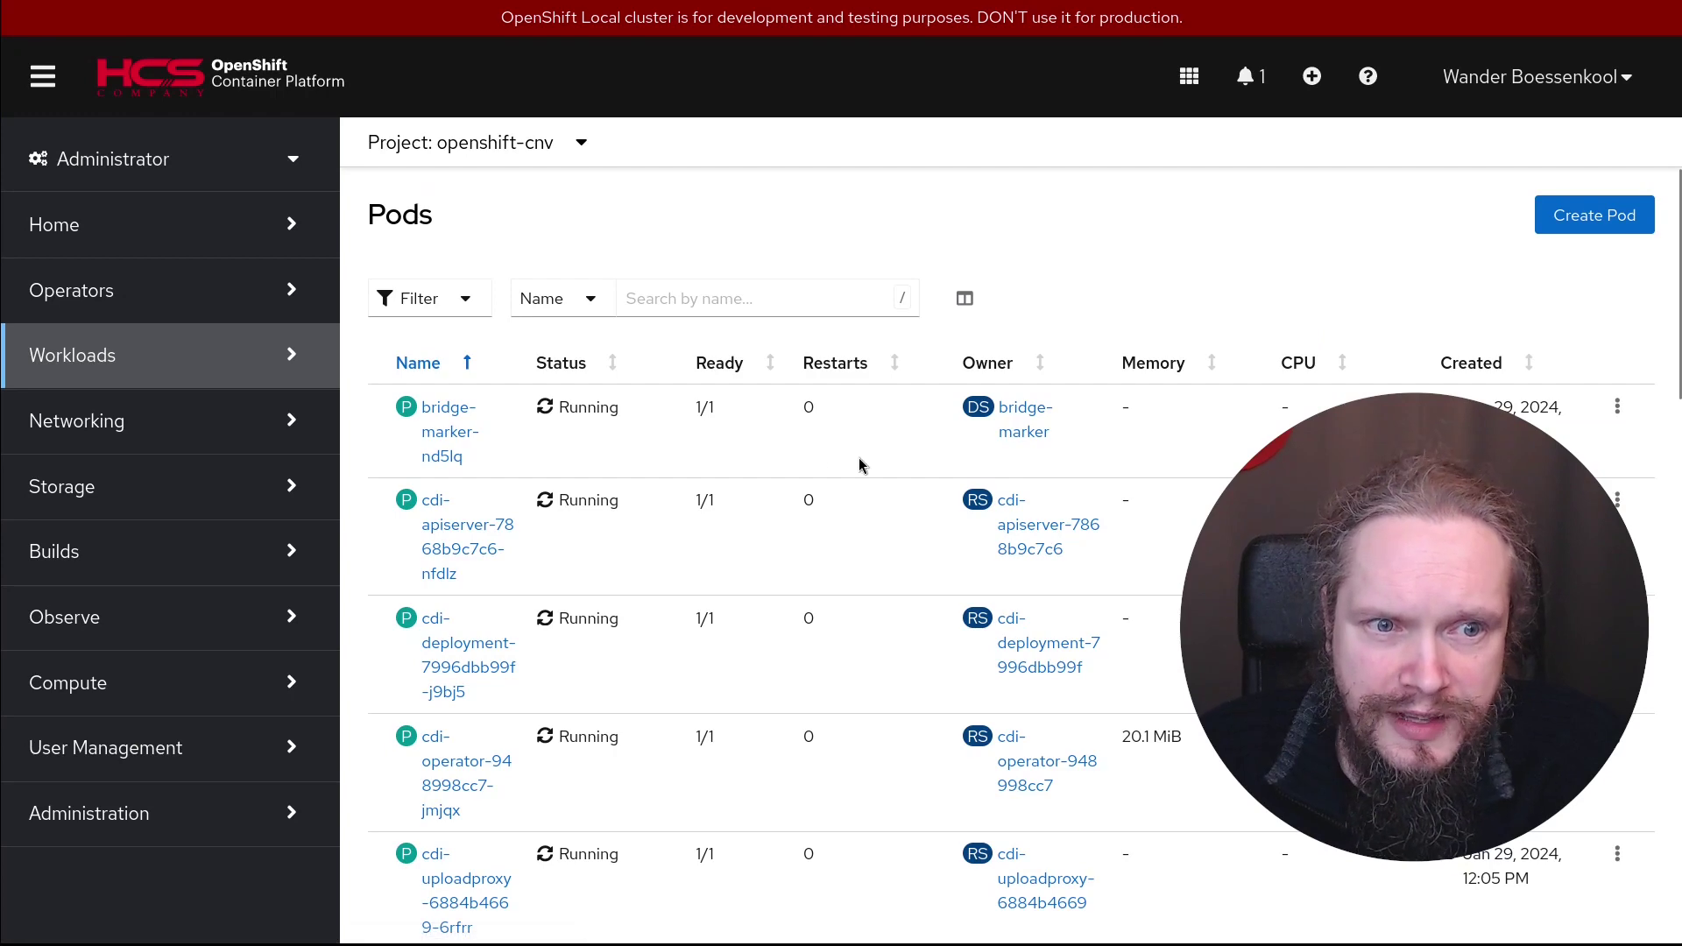
scroll(897, 490, down, 15)
scroll(898, 498, down, 3)
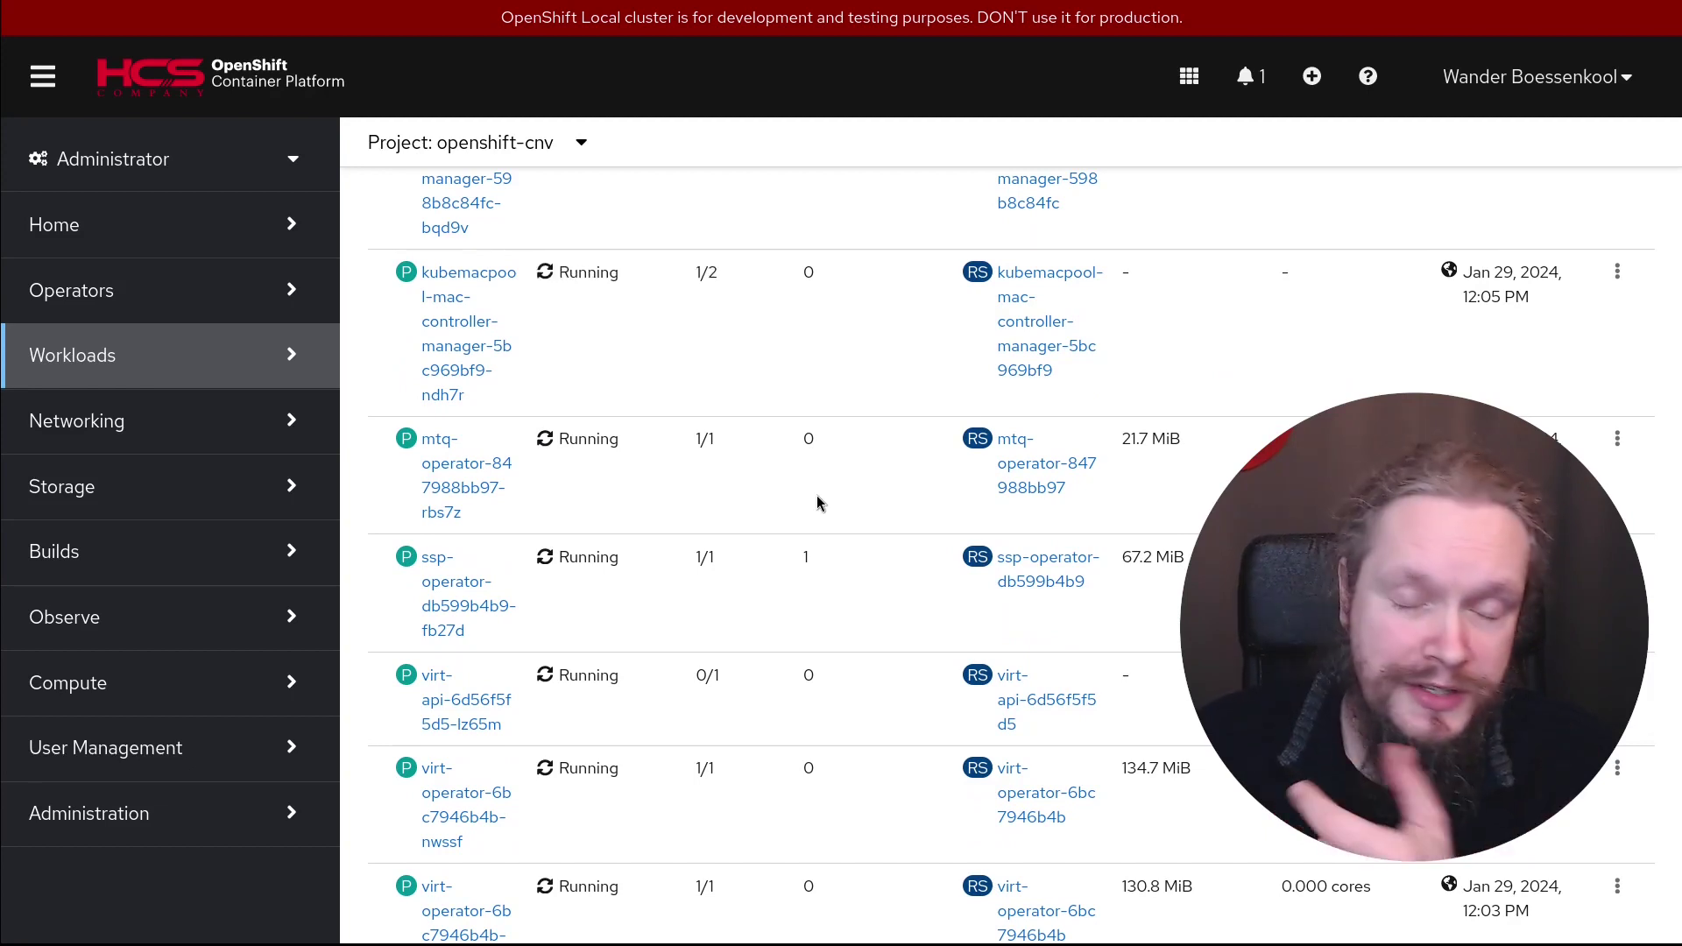
scroll(819, 504, down, 1)
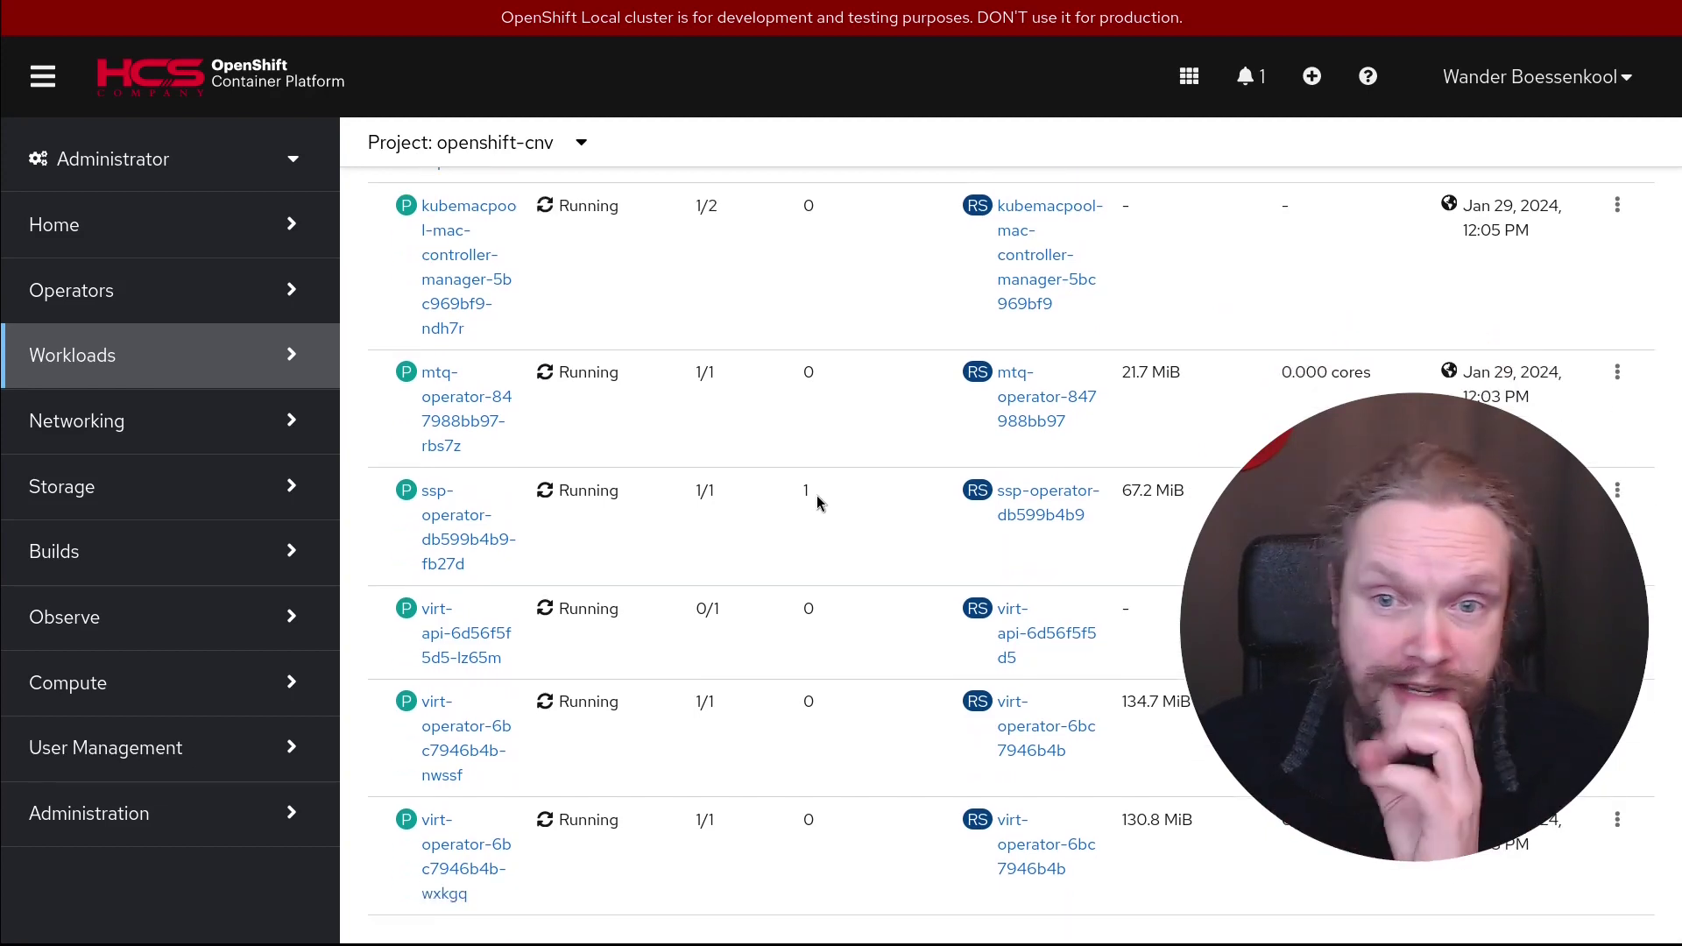
scroll(870, 797, up, 1)
scroll(870, 792, up, 15)
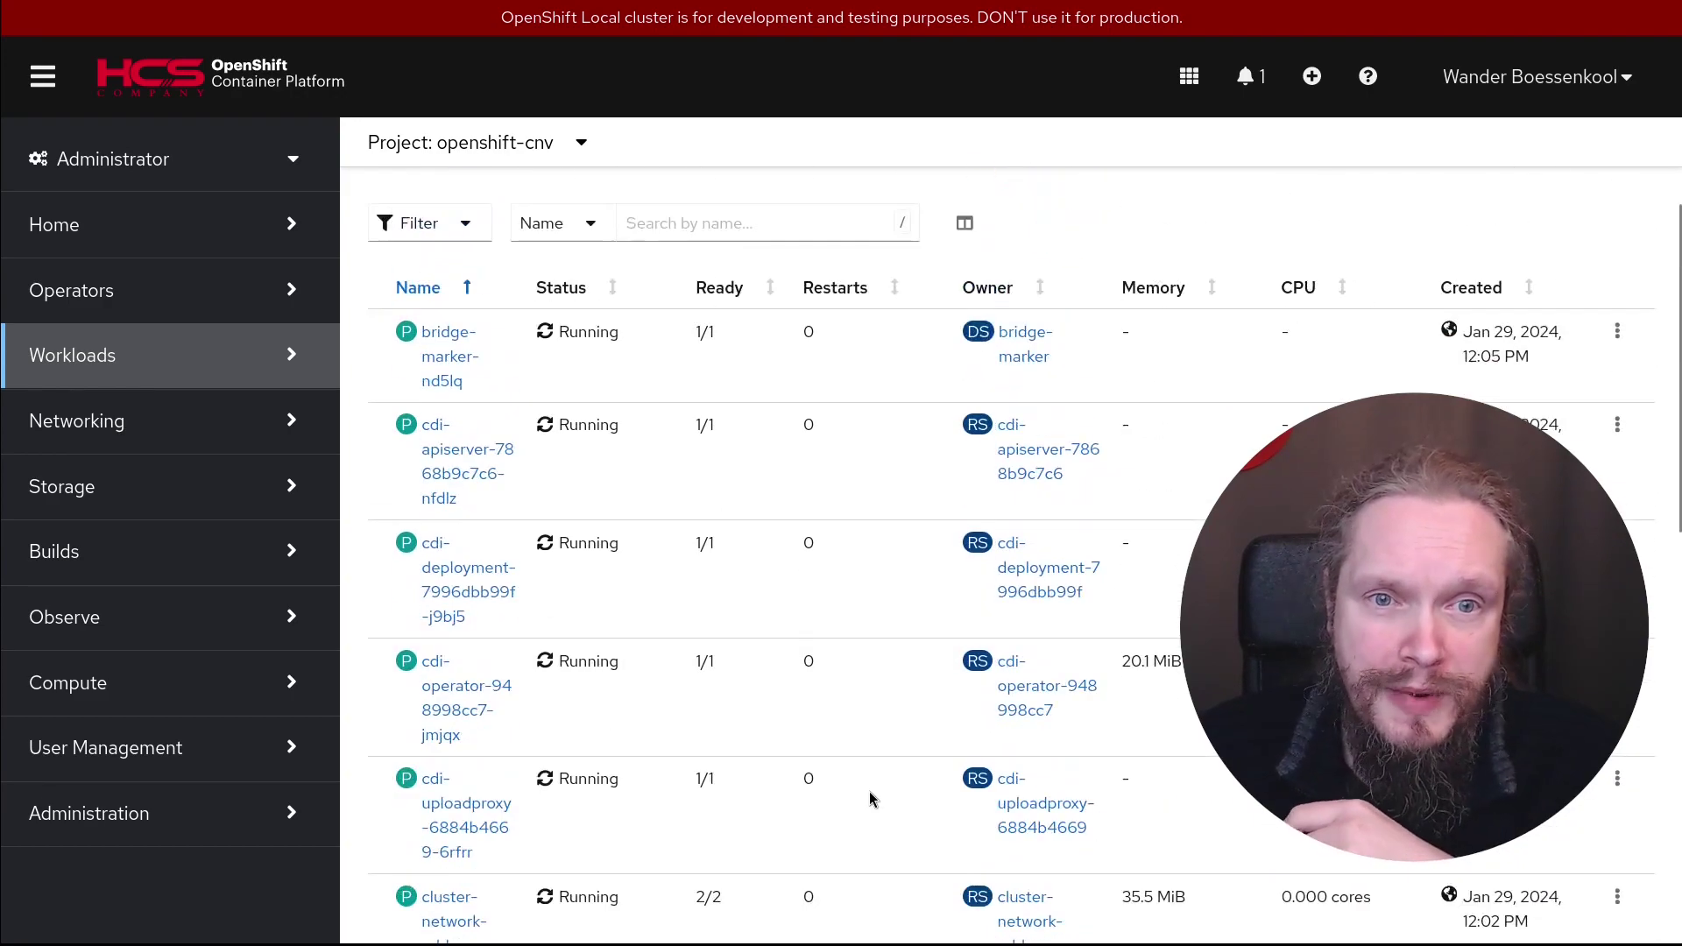
scroll(871, 792, down, 10)
Open Installed Operators > OpenShift Virtualization and view All instances, showing kubevirt-hyperconverged
scroll(875, 793, up, 10)
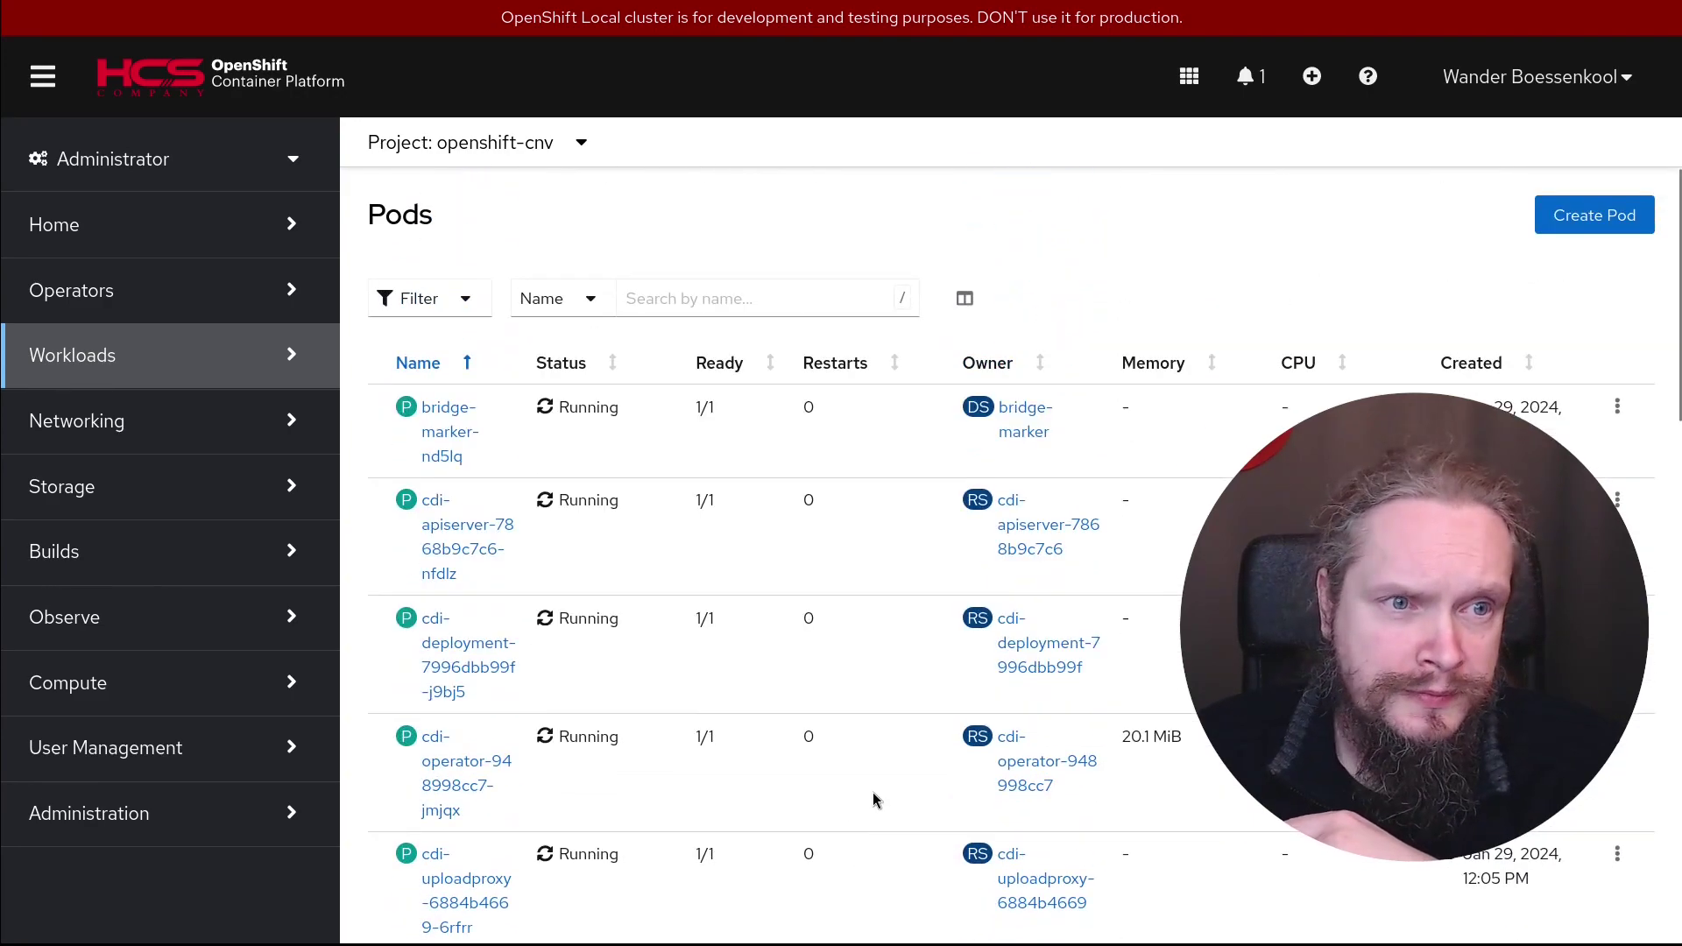
click(110, 313)
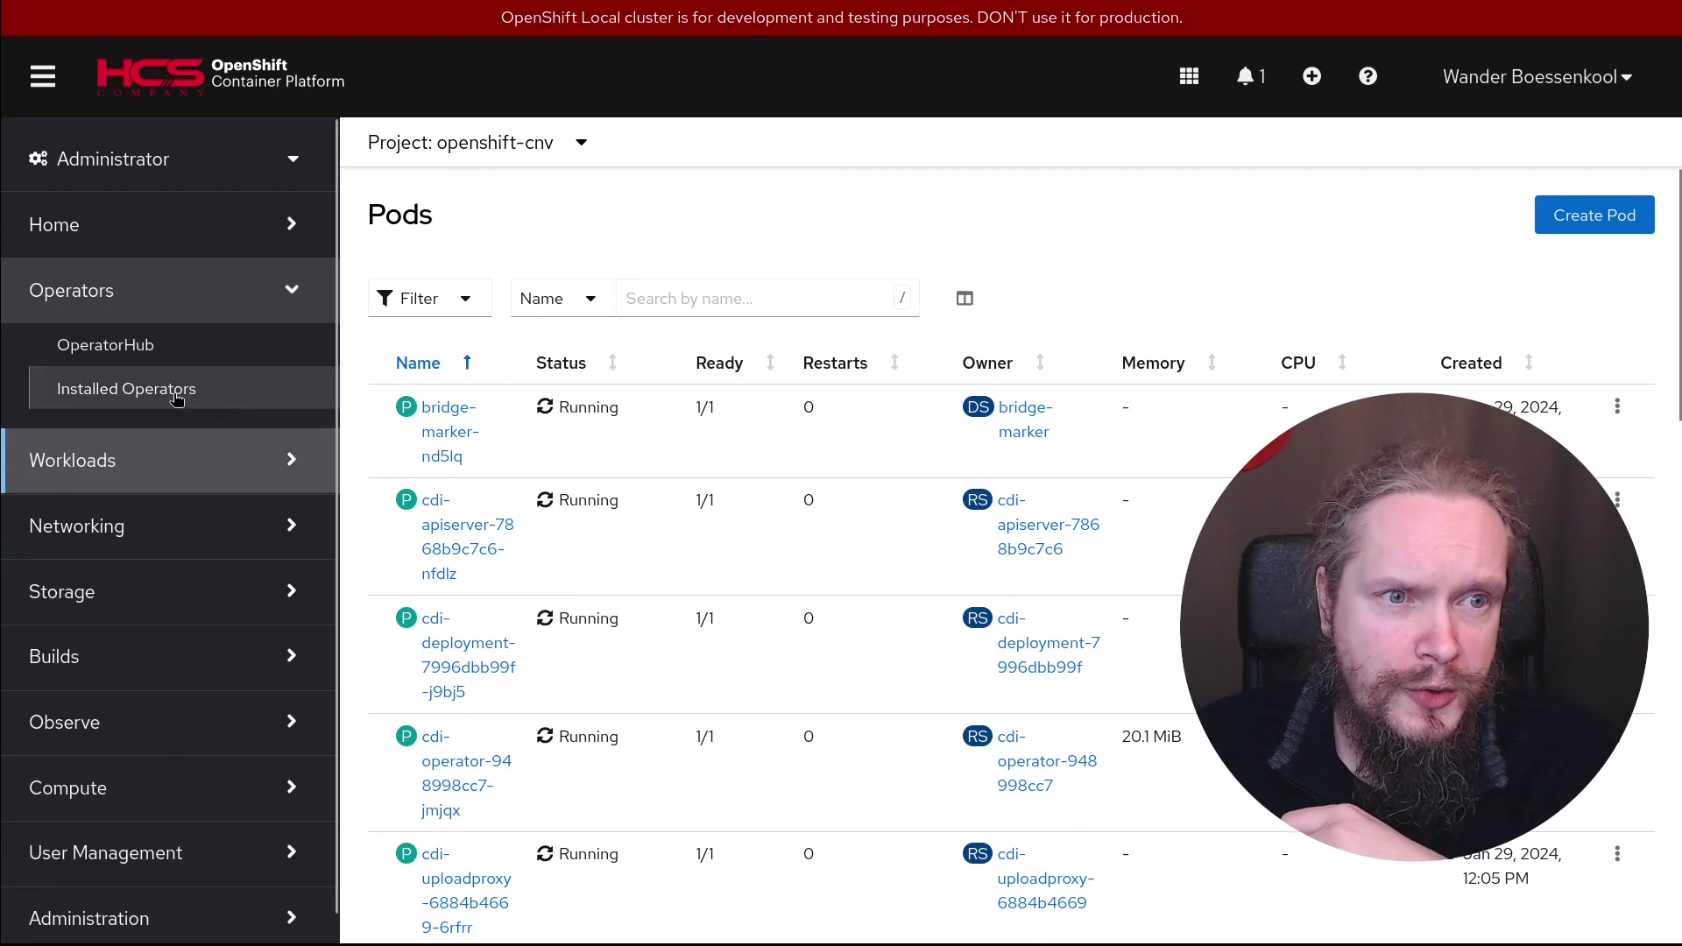
click(145, 403)
click(546, 480)
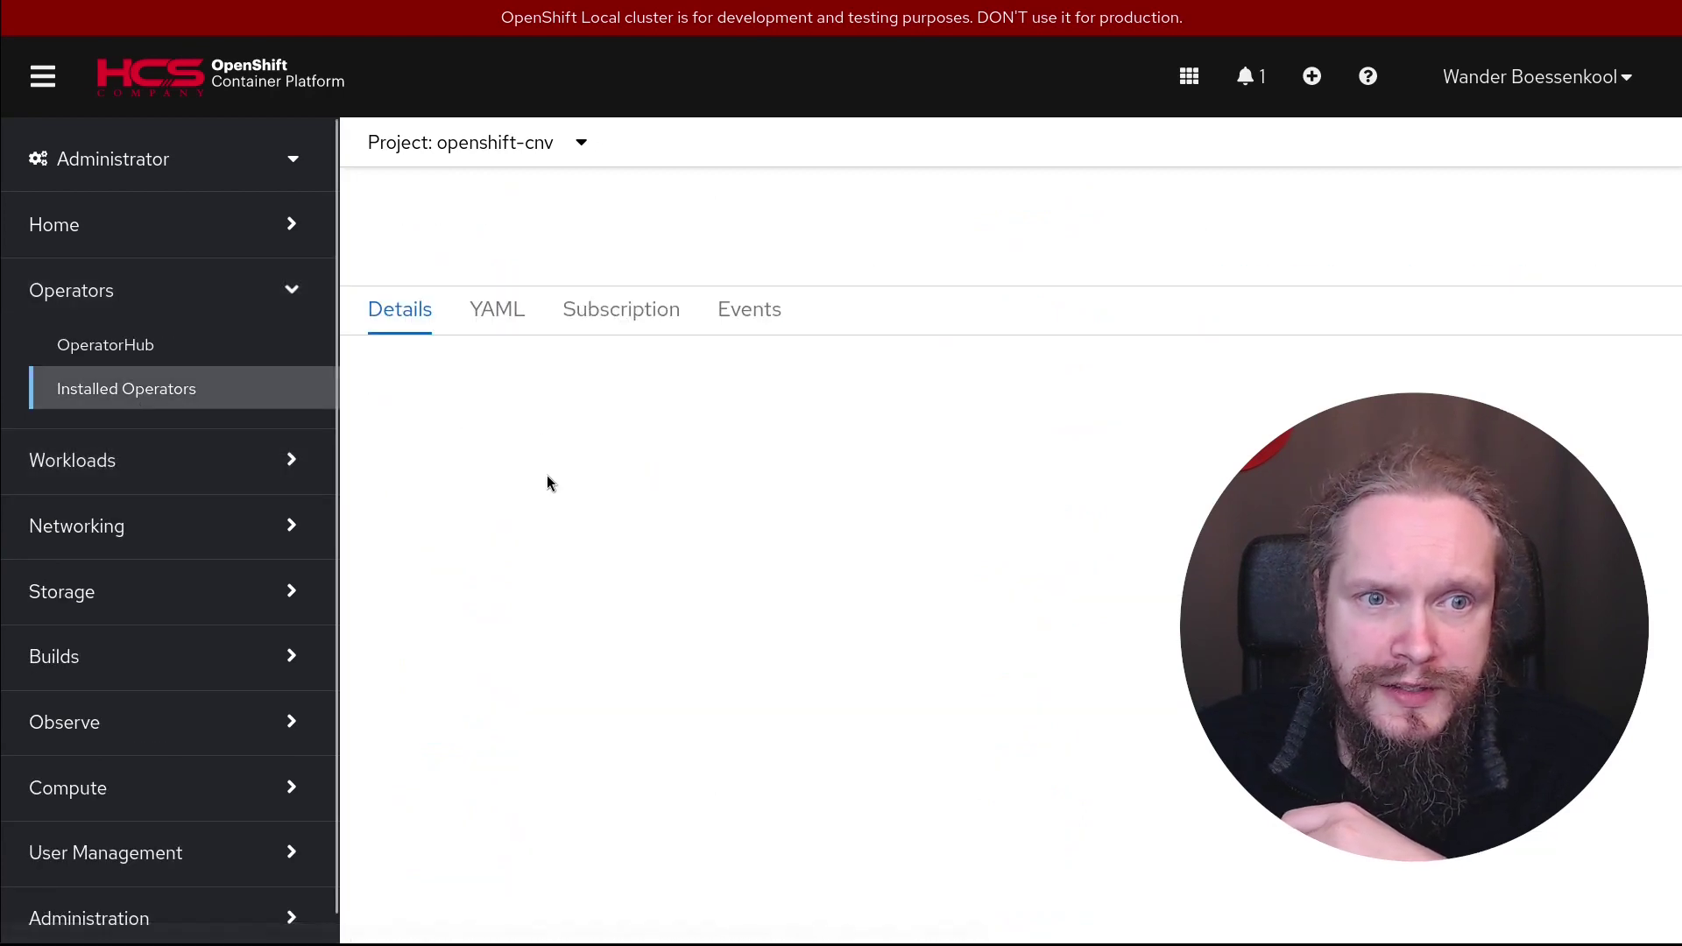
scroll(1133, 349, right, 2)
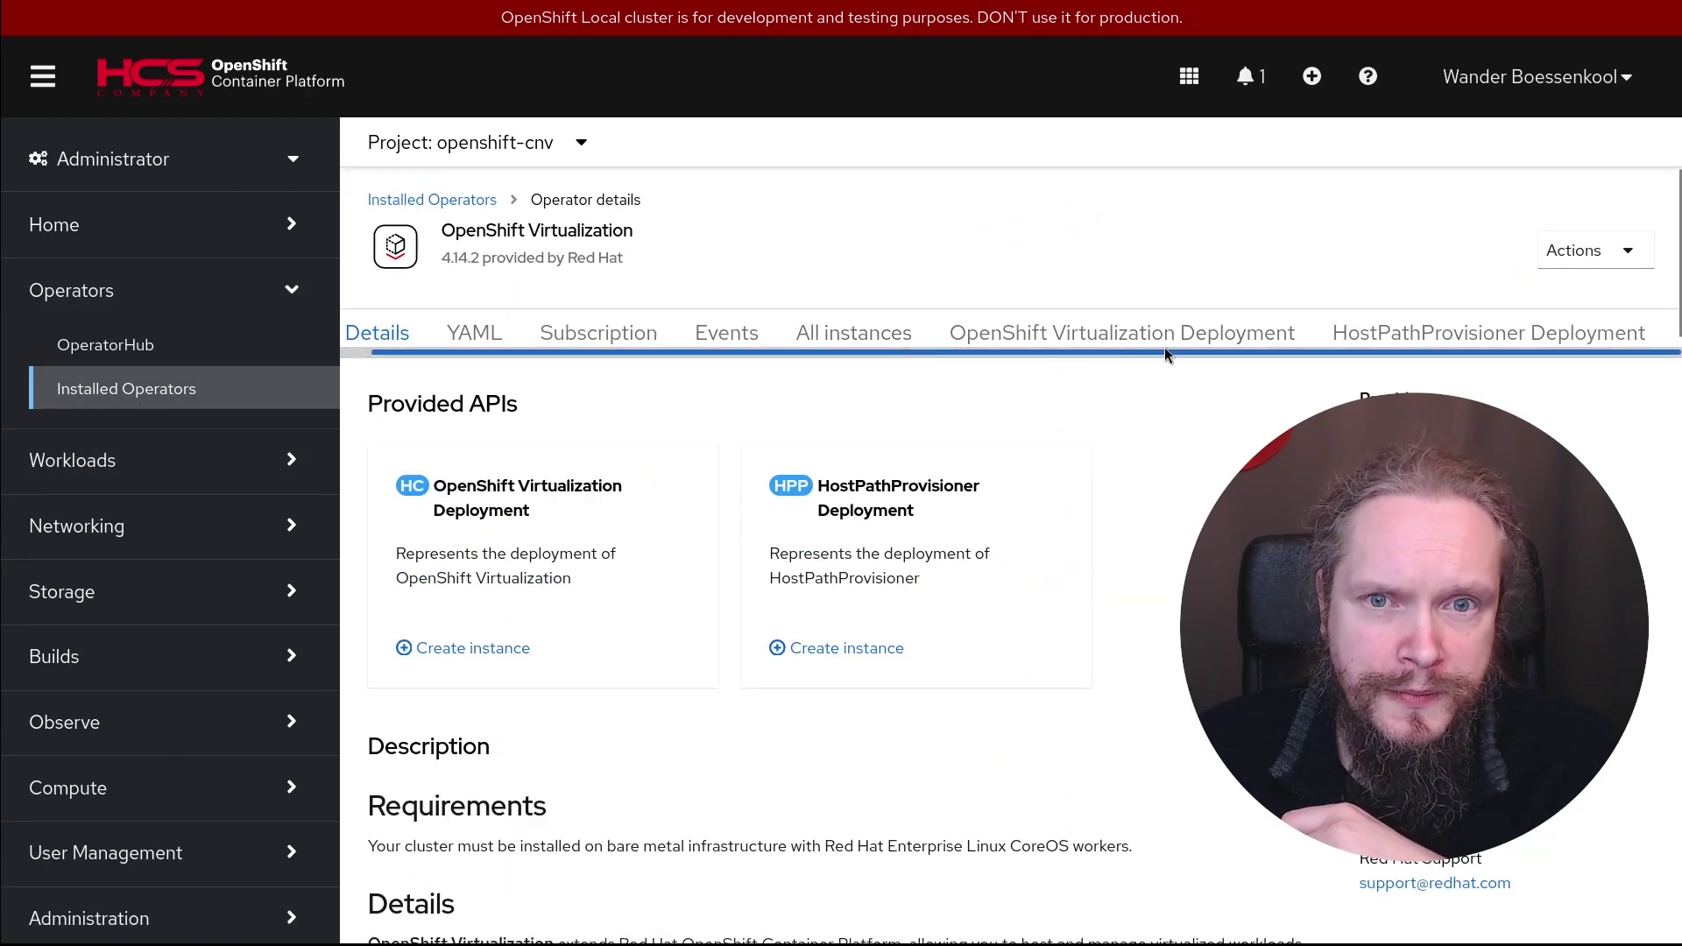
scroll(1076, 350, left, 2)
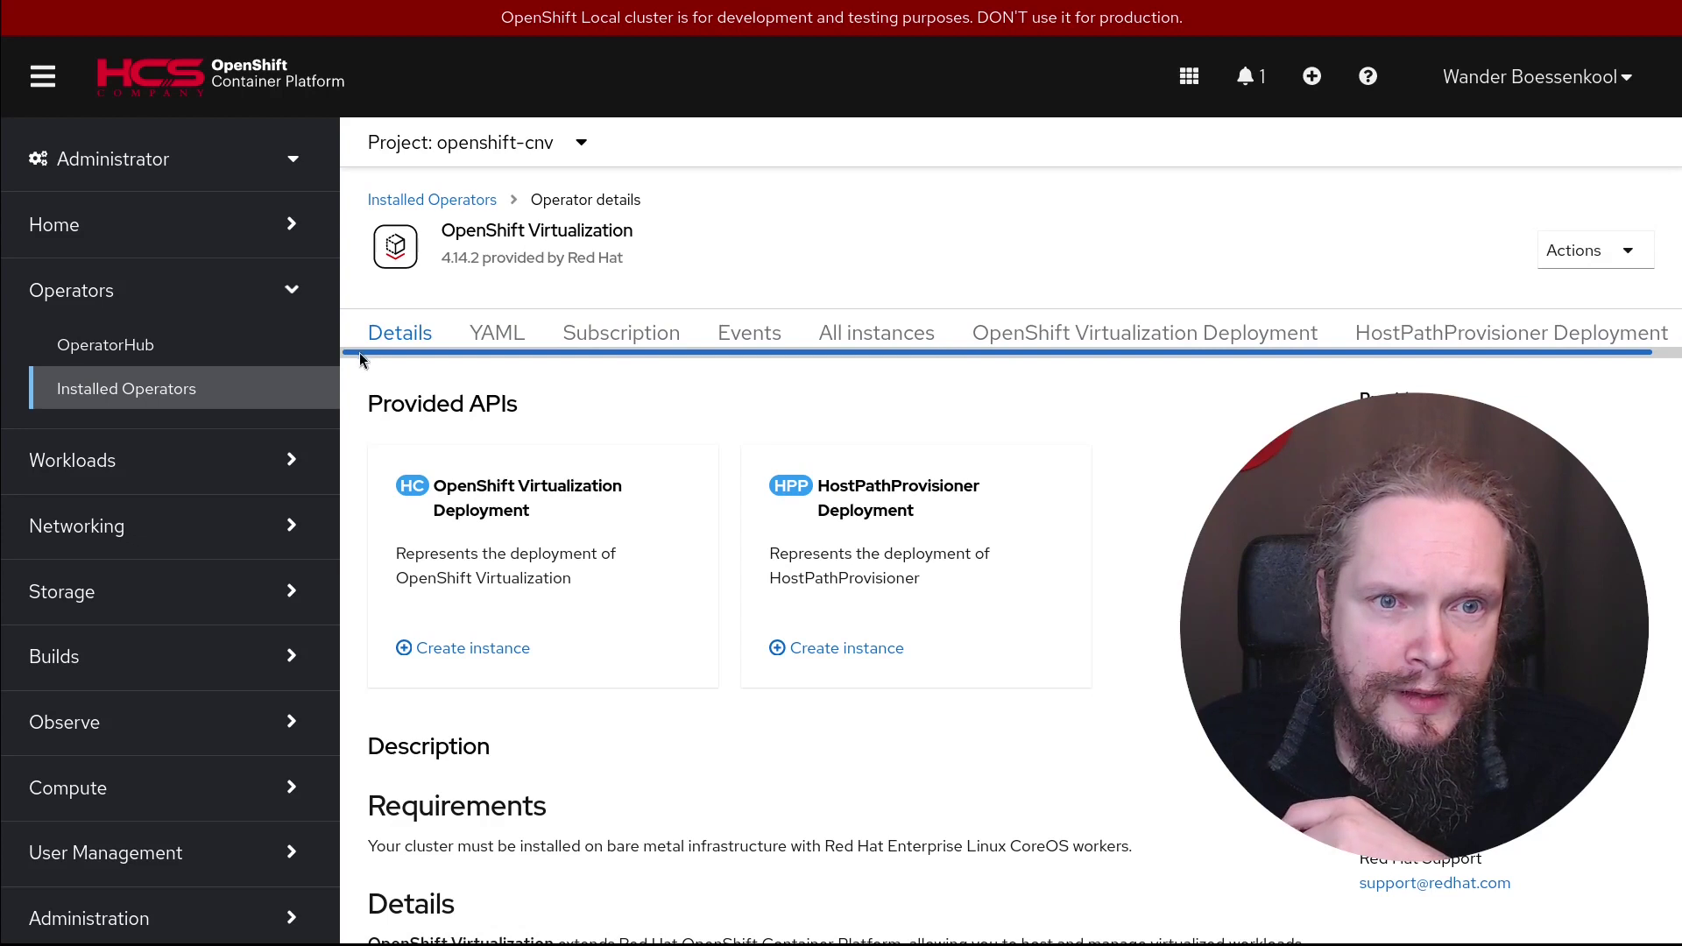
click(878, 337)
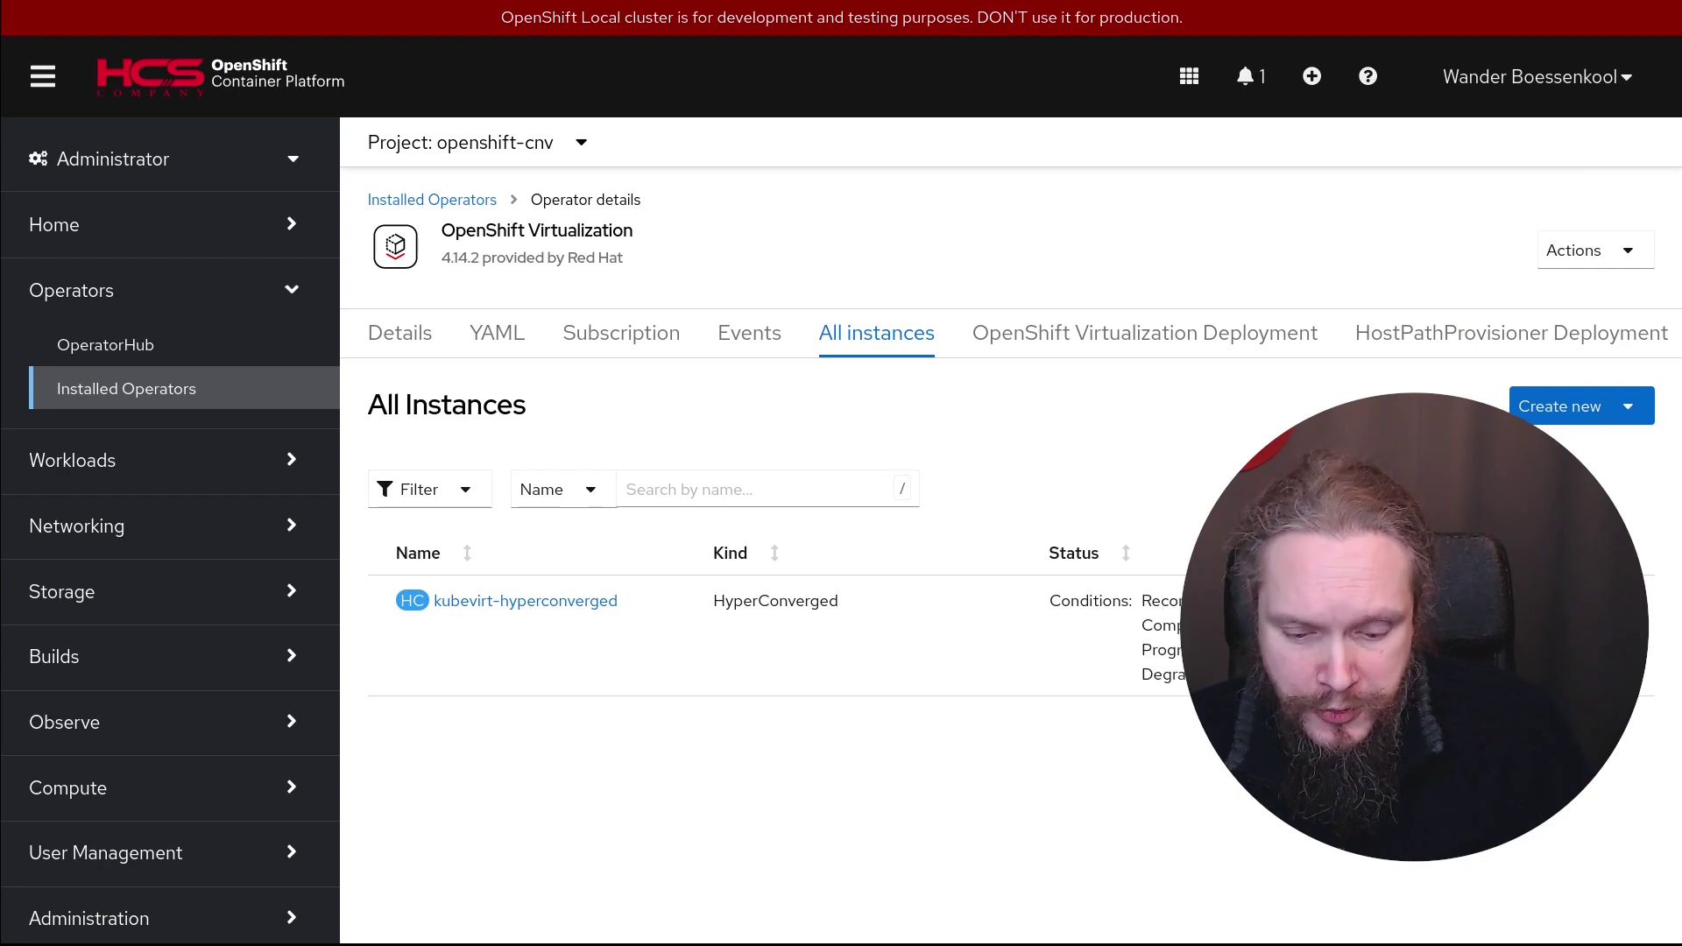
click(613, 600)
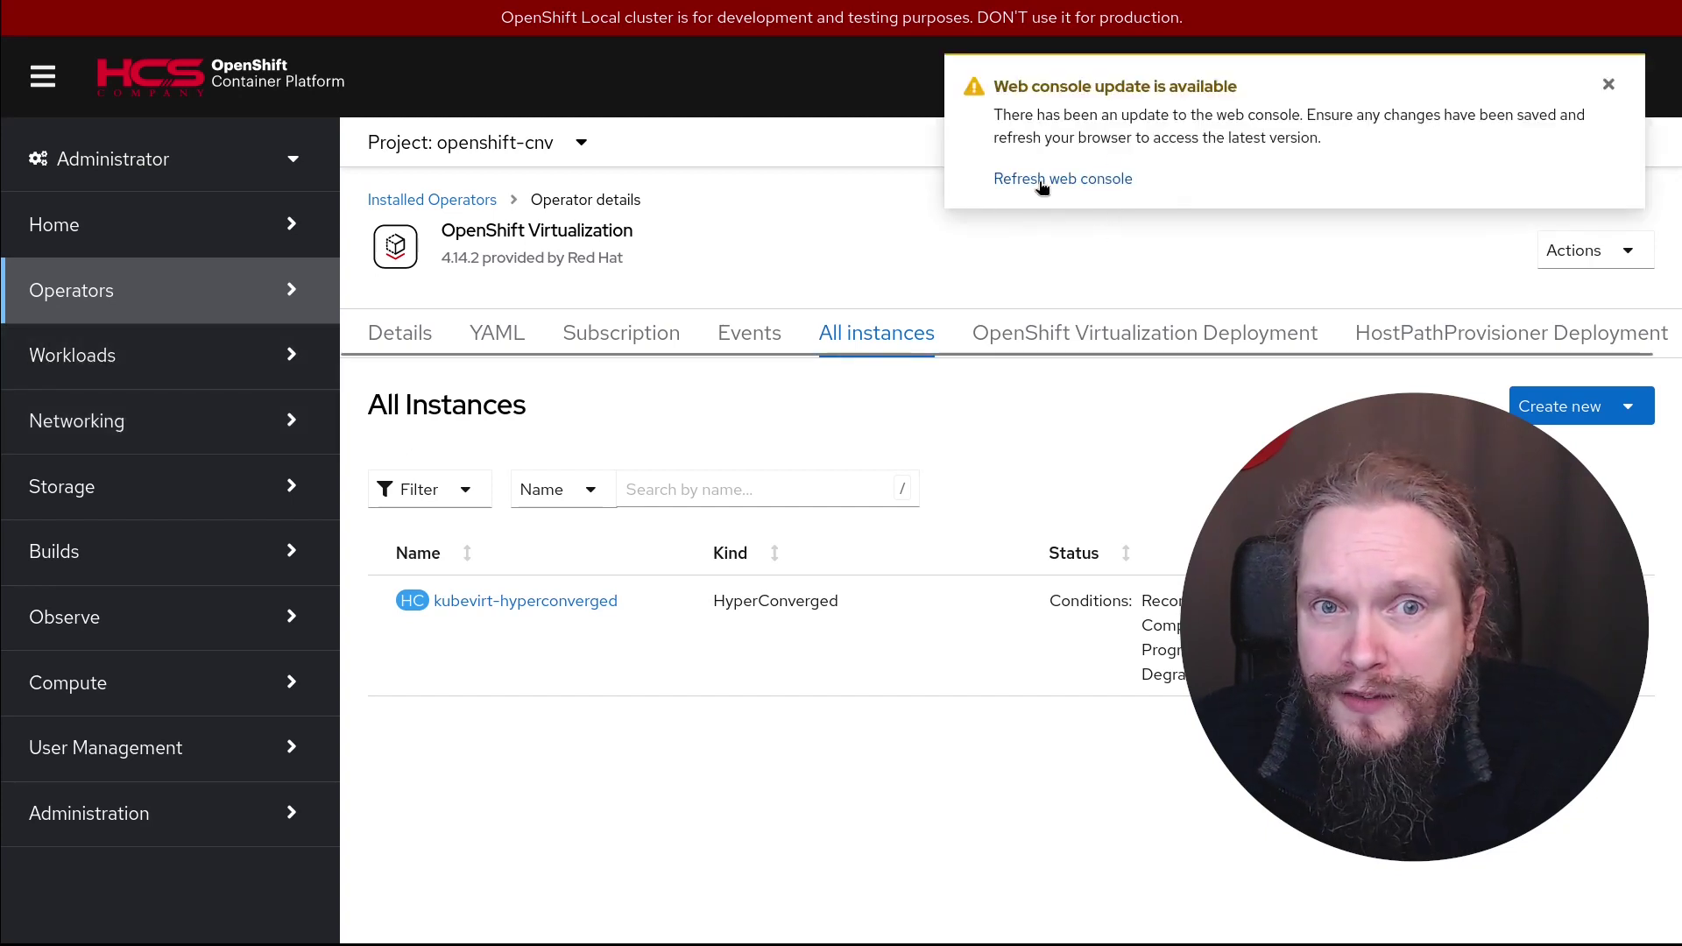
Refresh the console, open Virtualization > Overview, tick 'Do not show this again' and close the welcome modal
click(1077, 181)
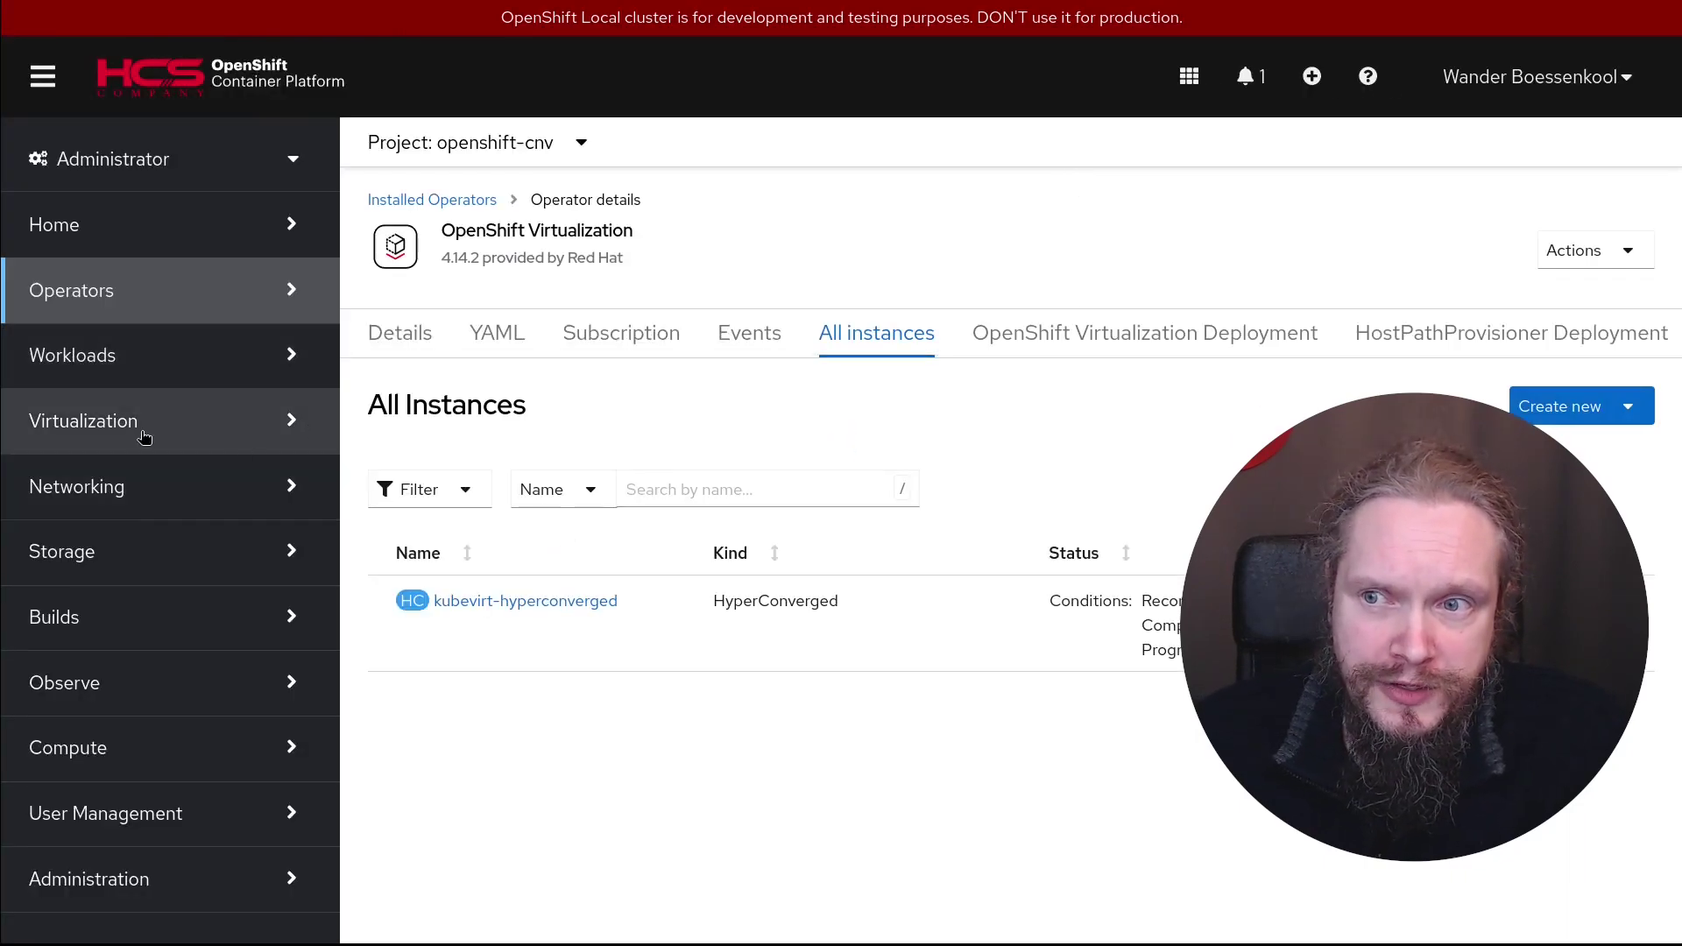
click(248, 435)
click(143, 479)
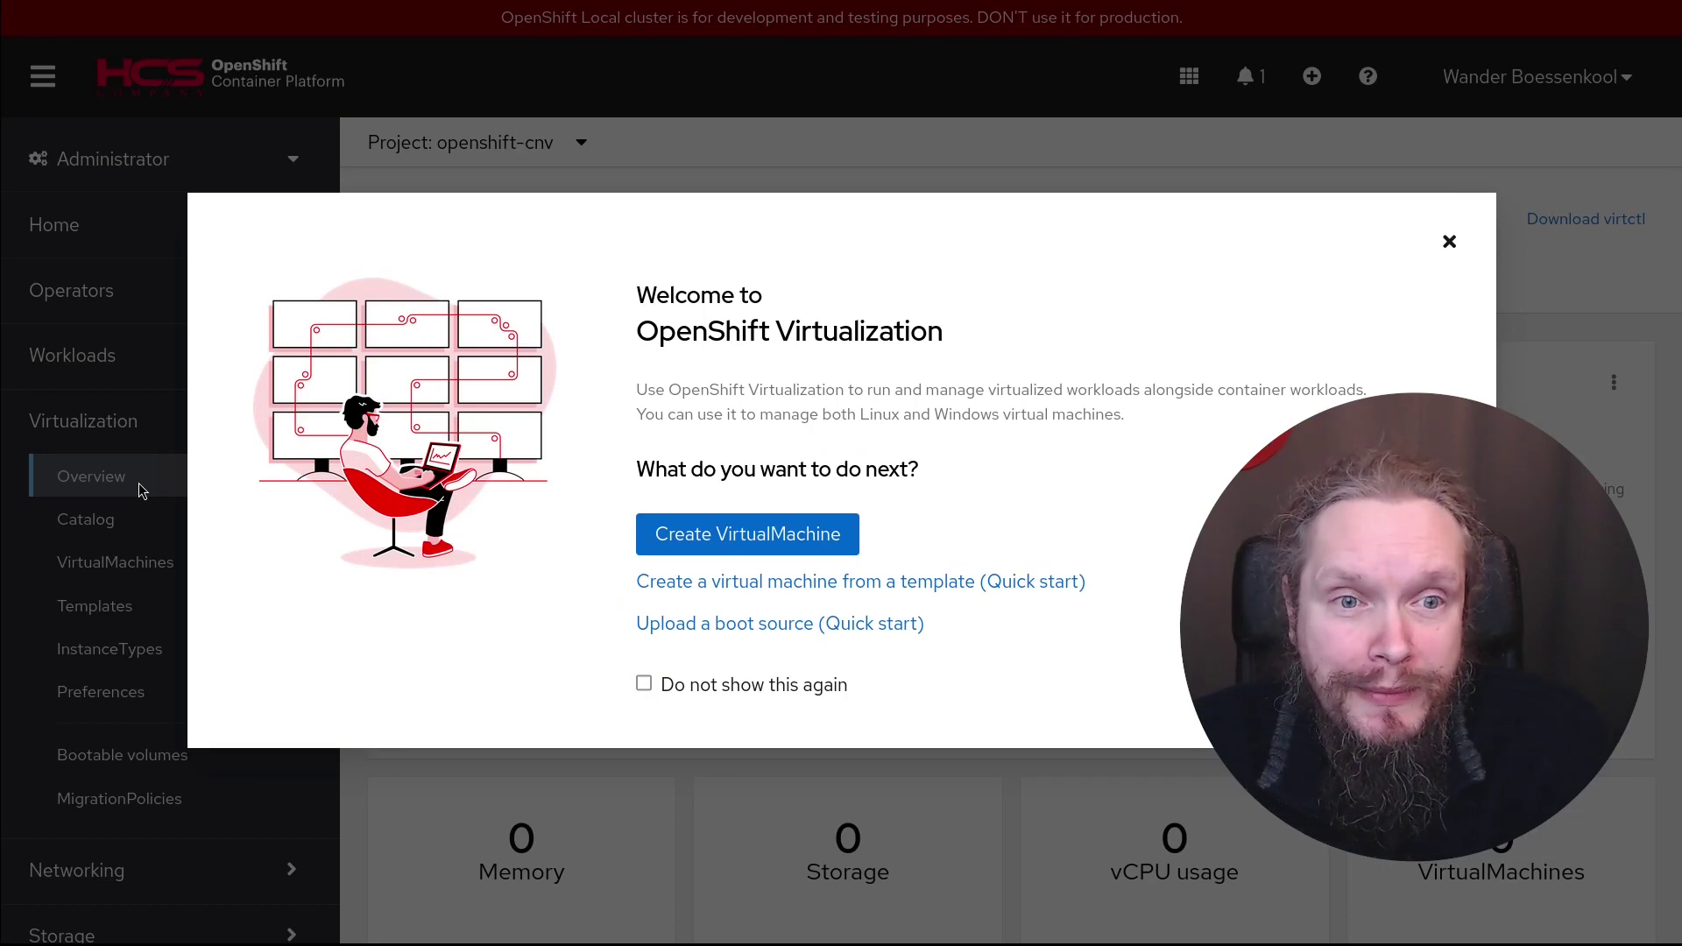
click(644, 683)
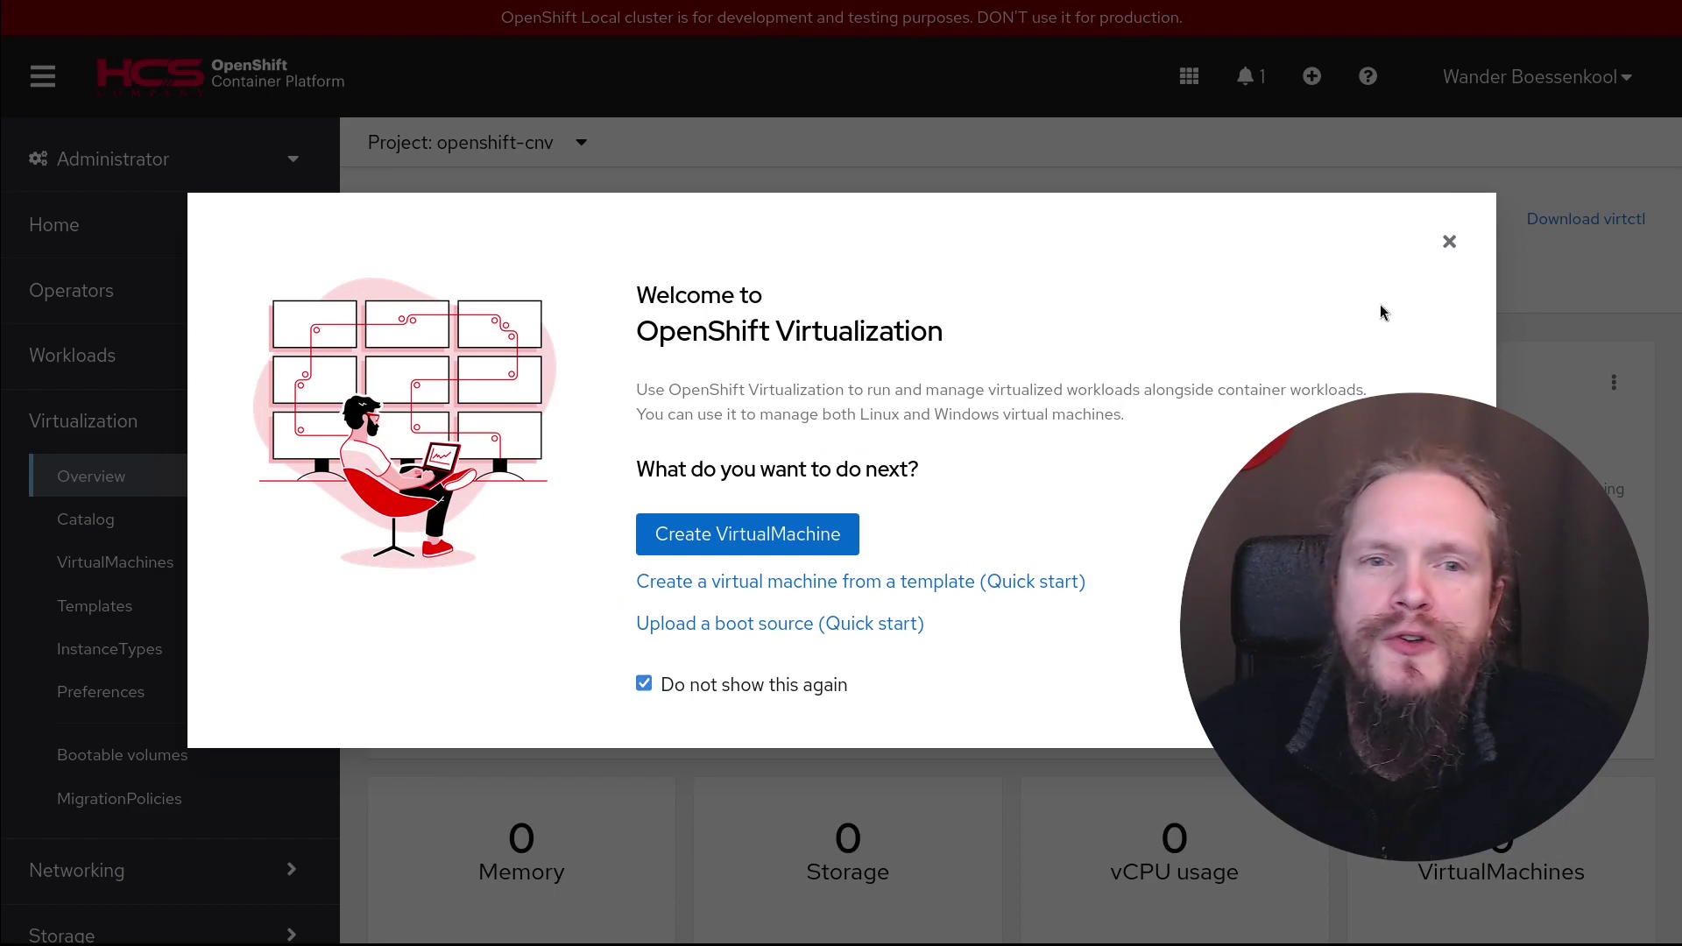
click(1448, 243)
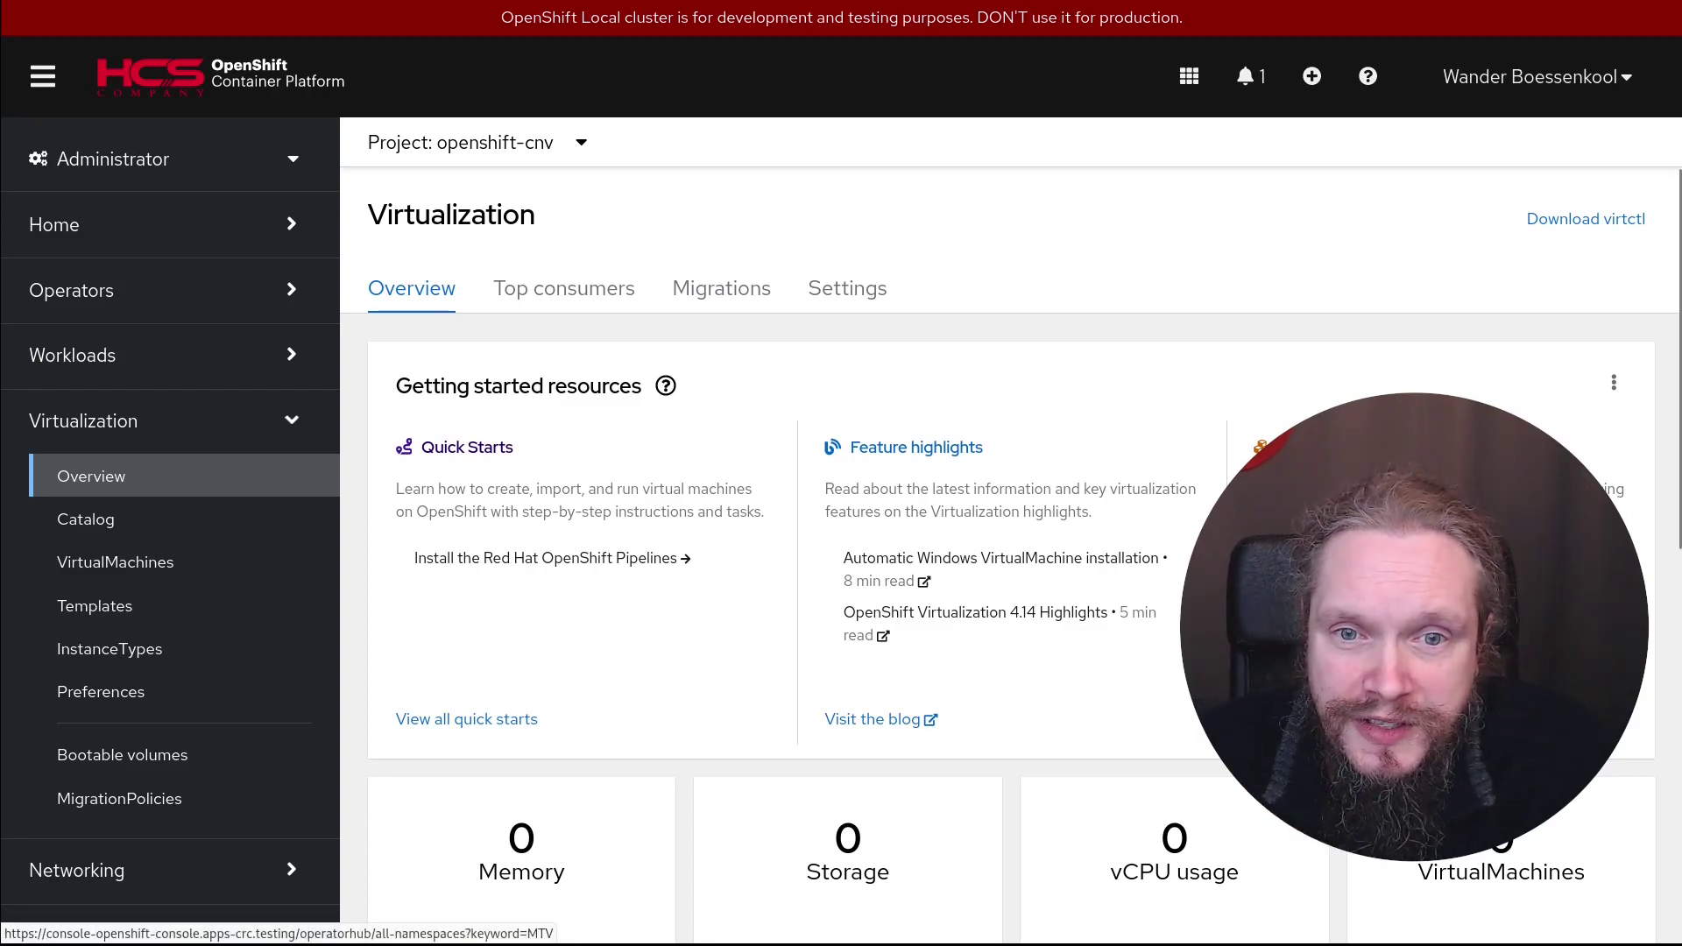
Hide the getting started resources and look at the Top consumers and Migrations tabs
click(1614, 382)
click(1568, 460)
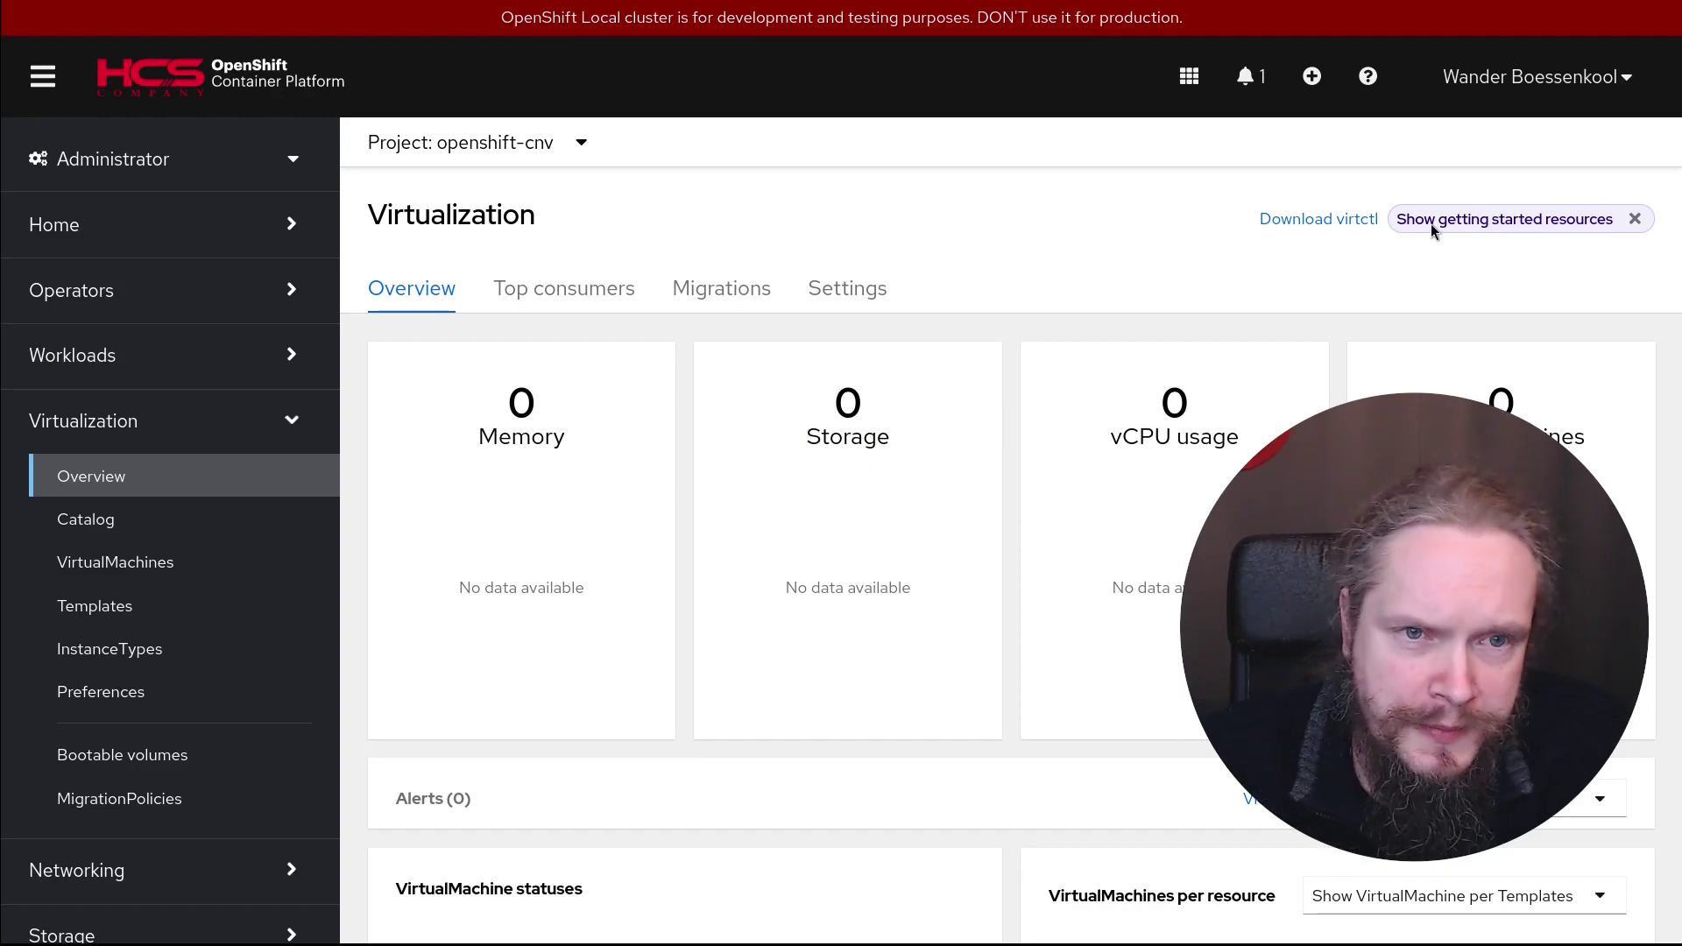
click(564, 292)
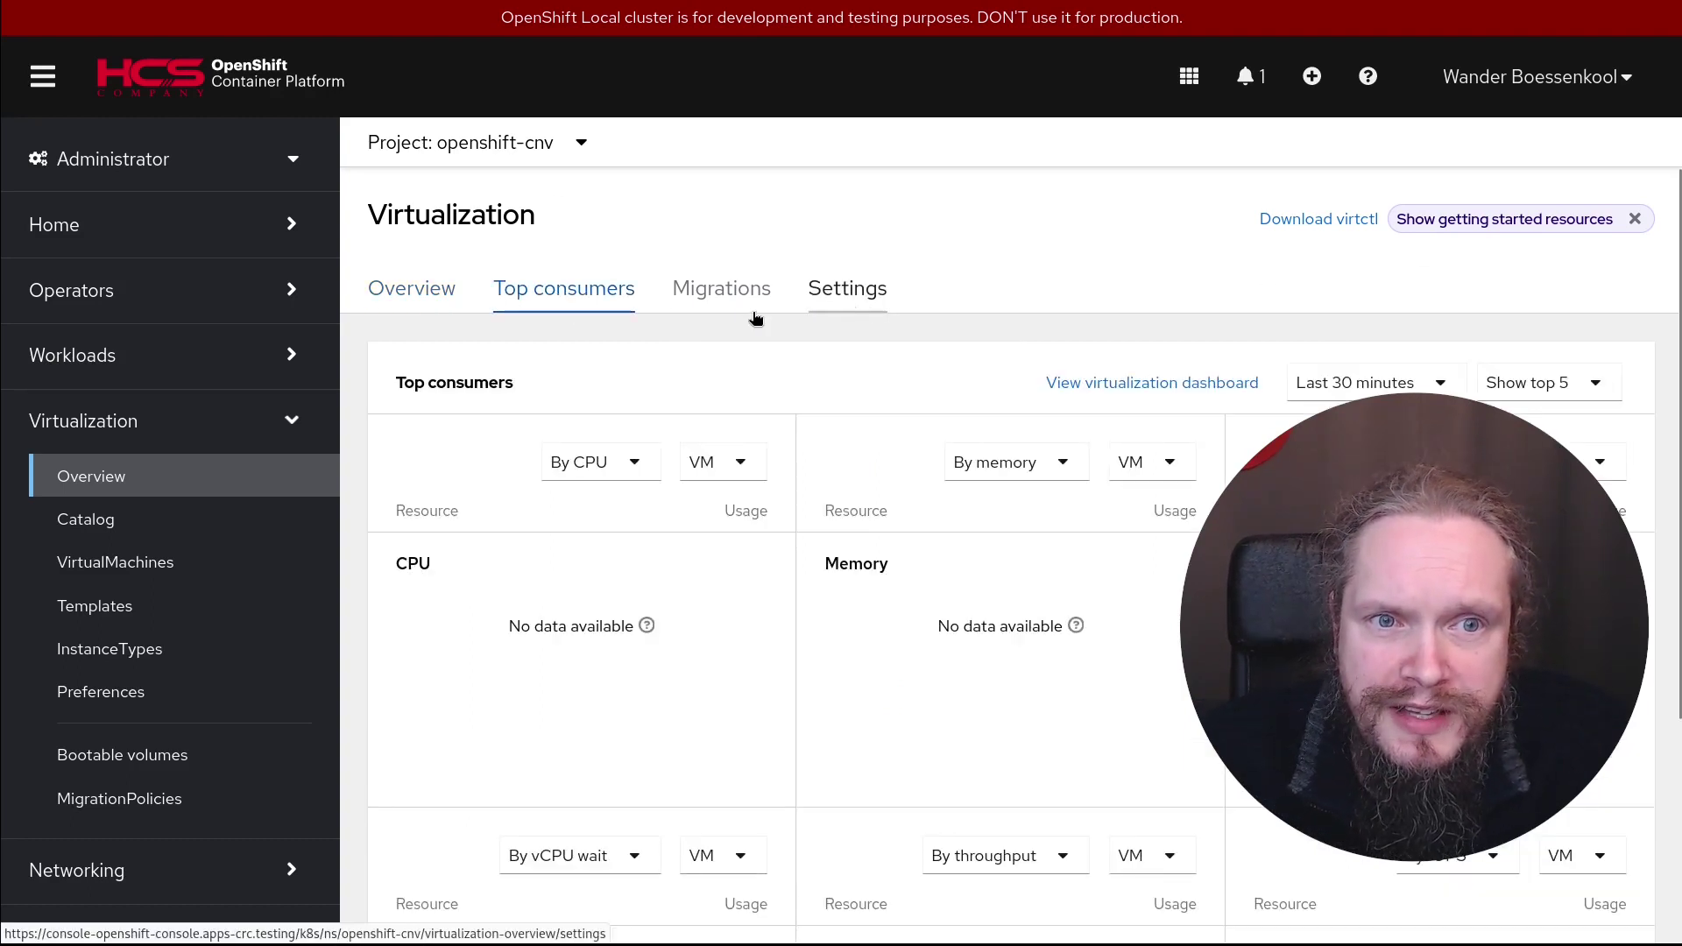
click(724, 297)
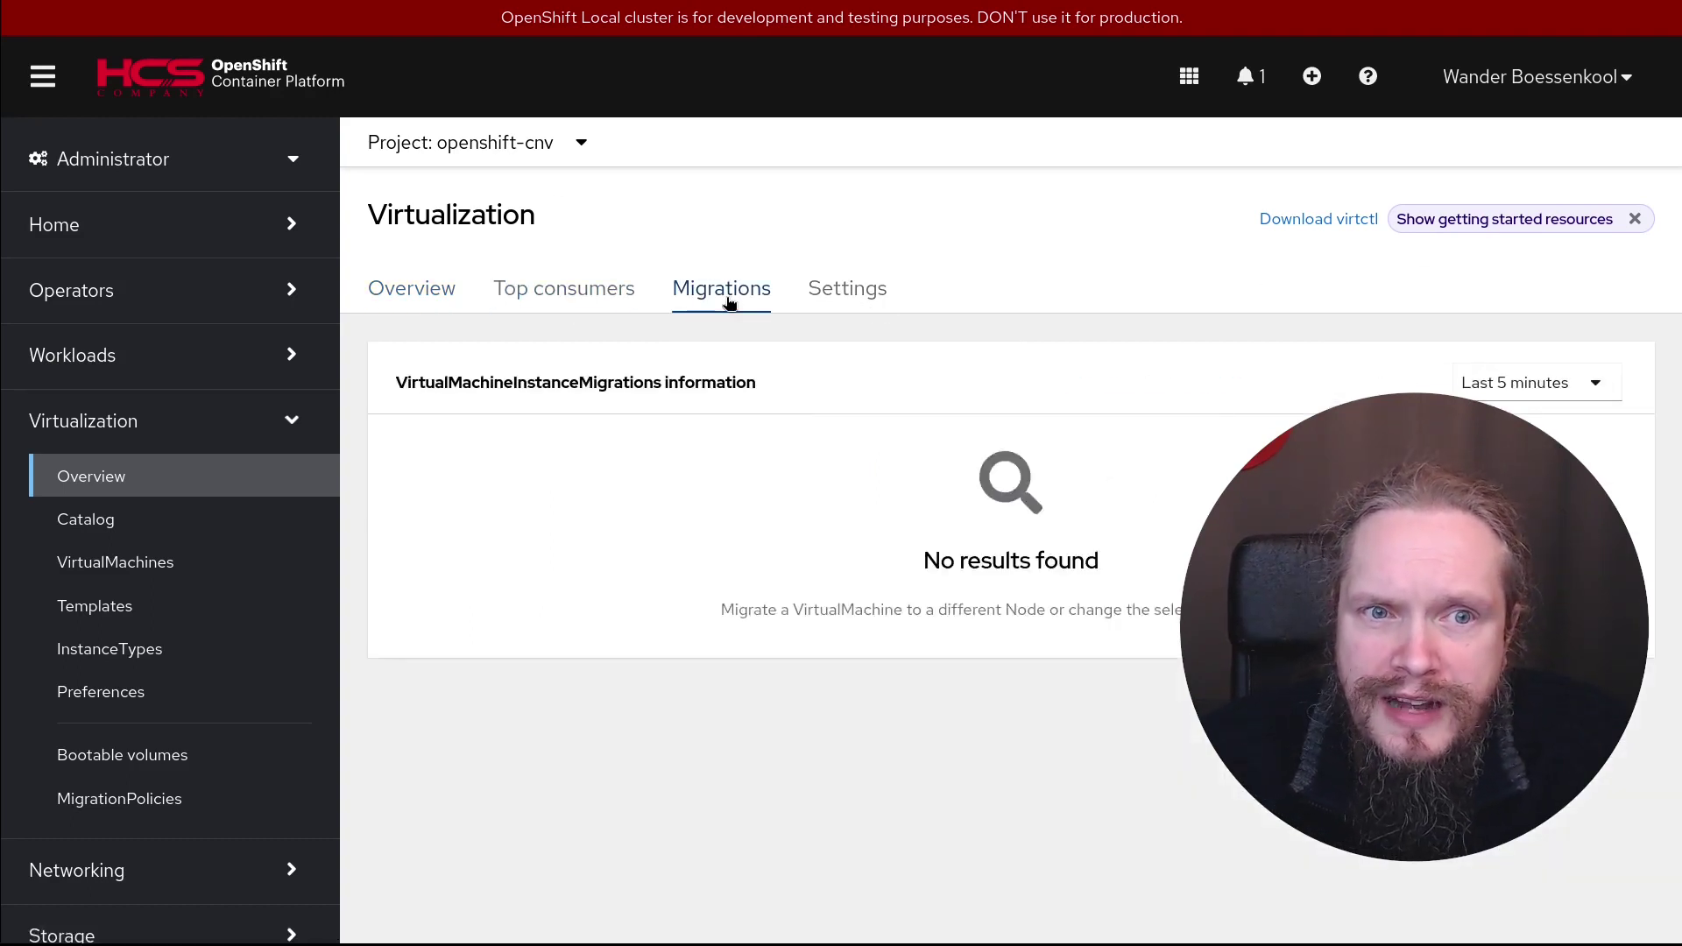
Browse the user SSH key management and cluster-wide virtualization settings without changing anything
click(846, 298)
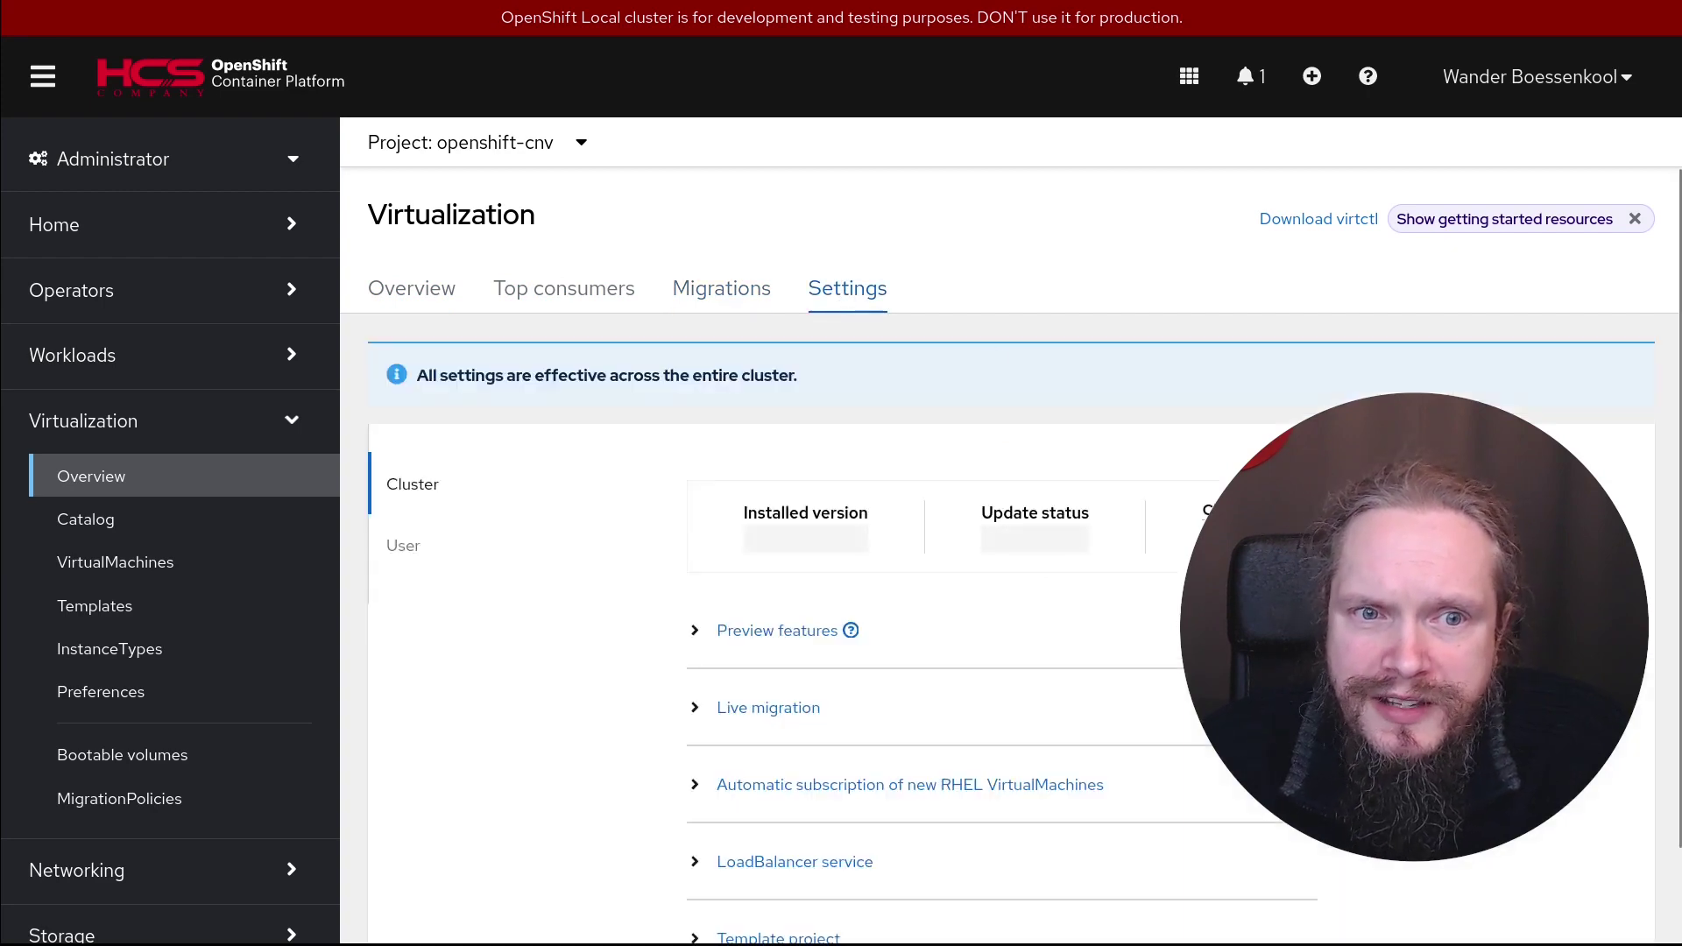
scroll(613, 395, down, 2)
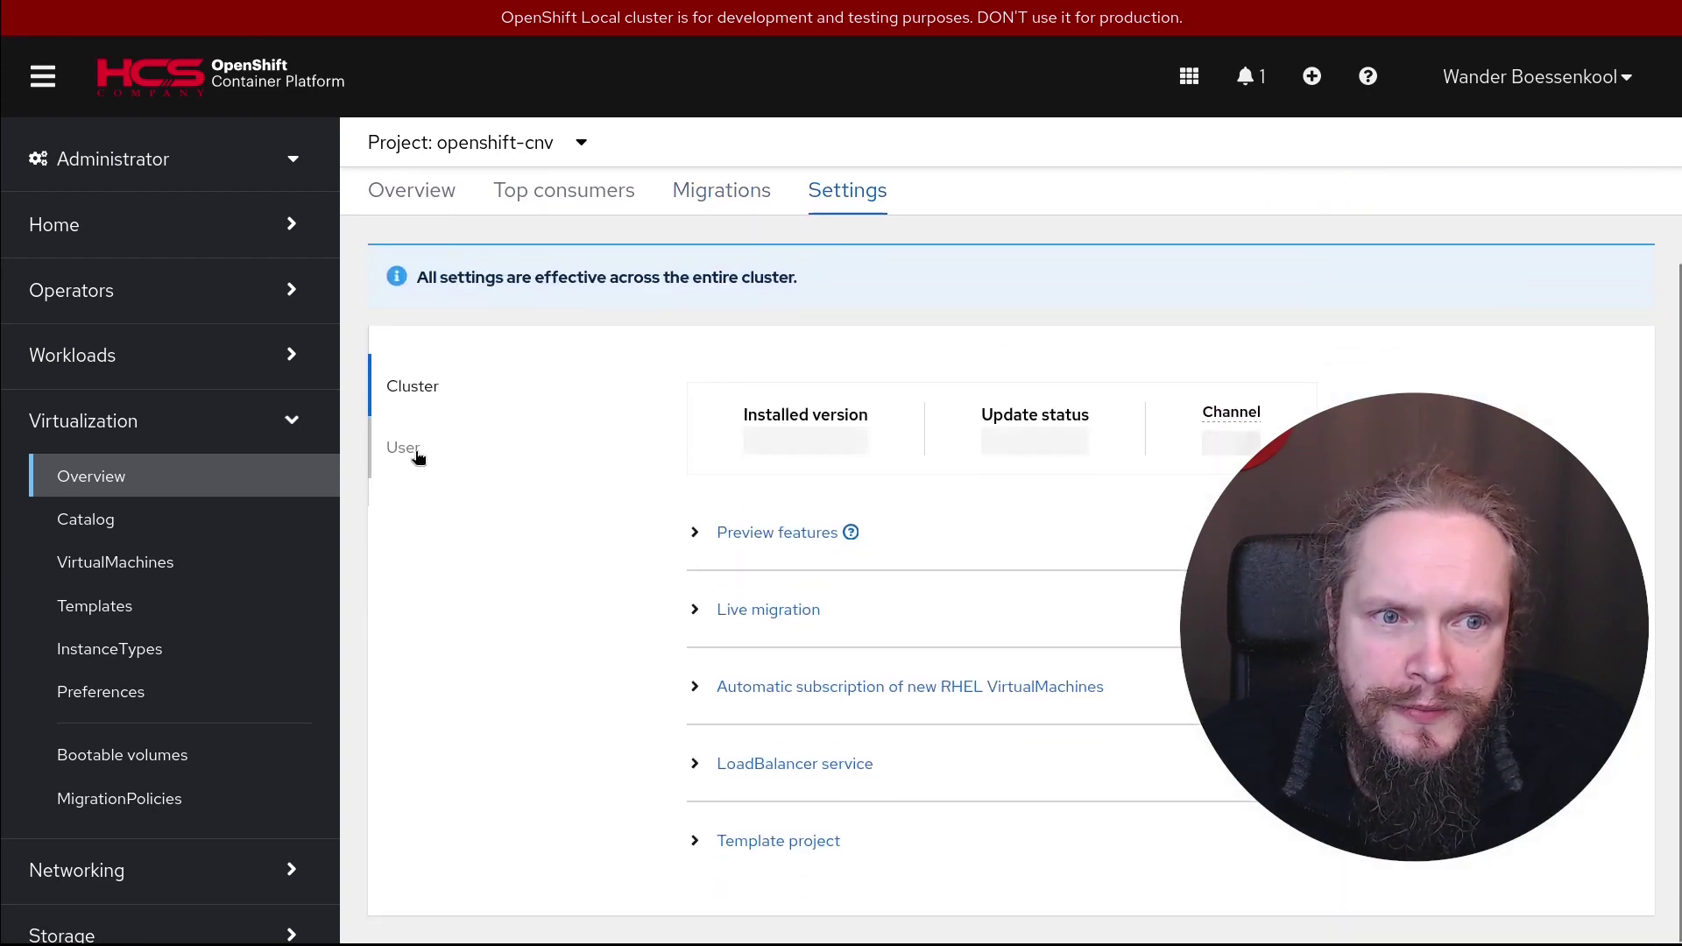
click(415, 452)
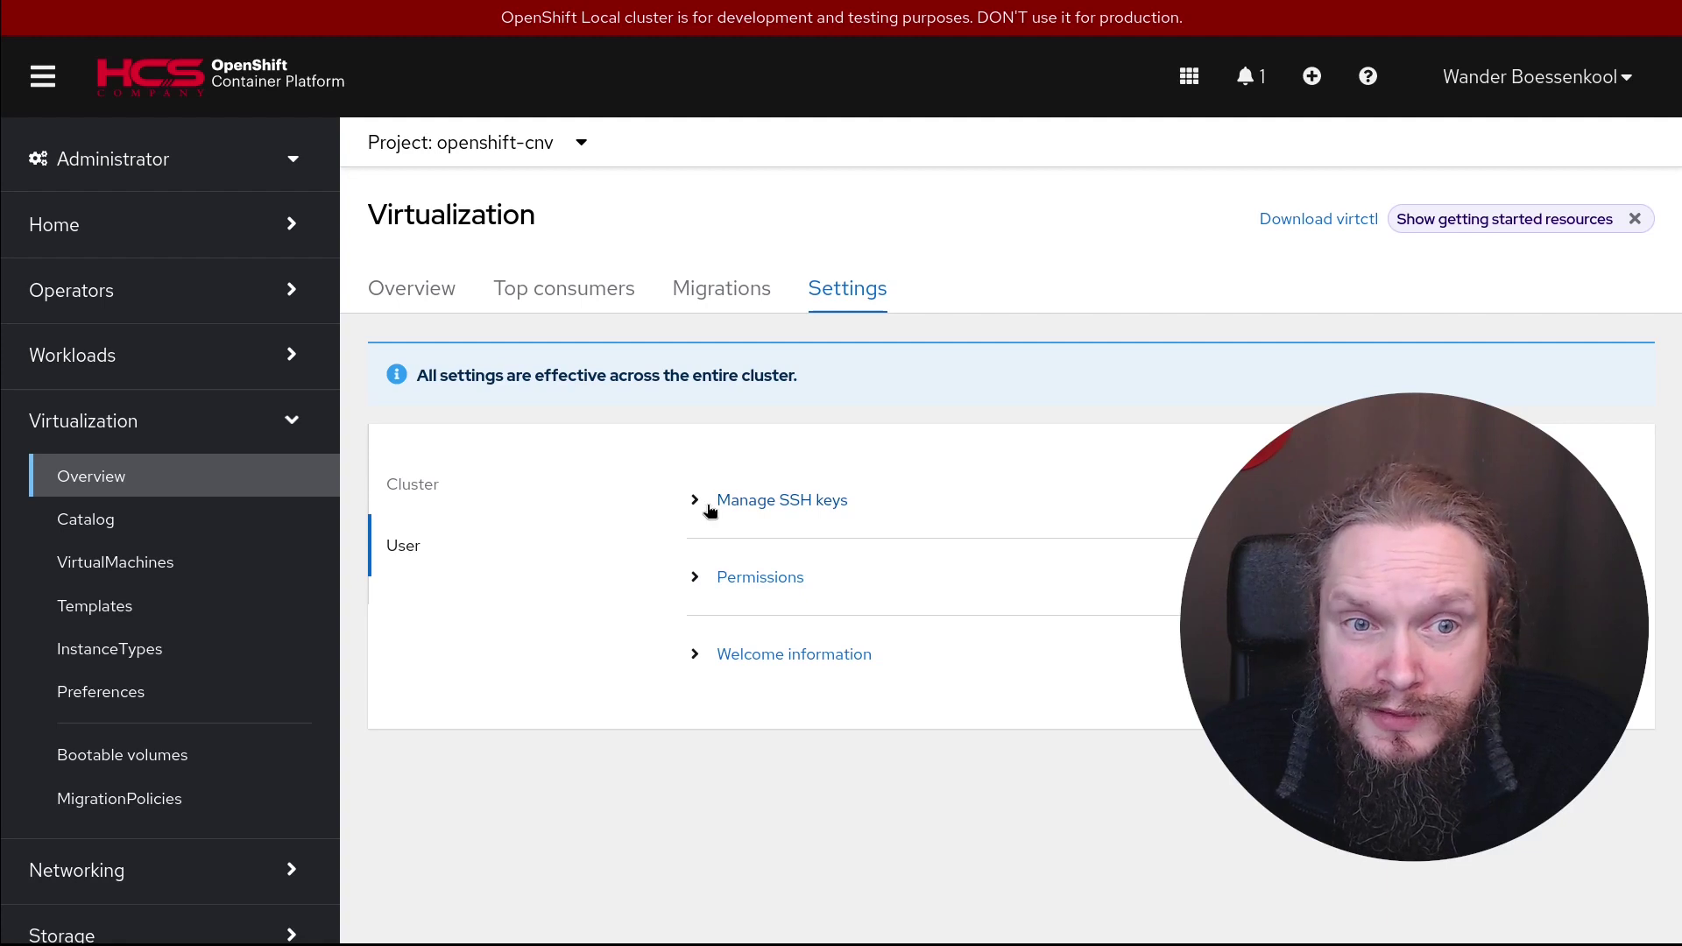
click(701, 506)
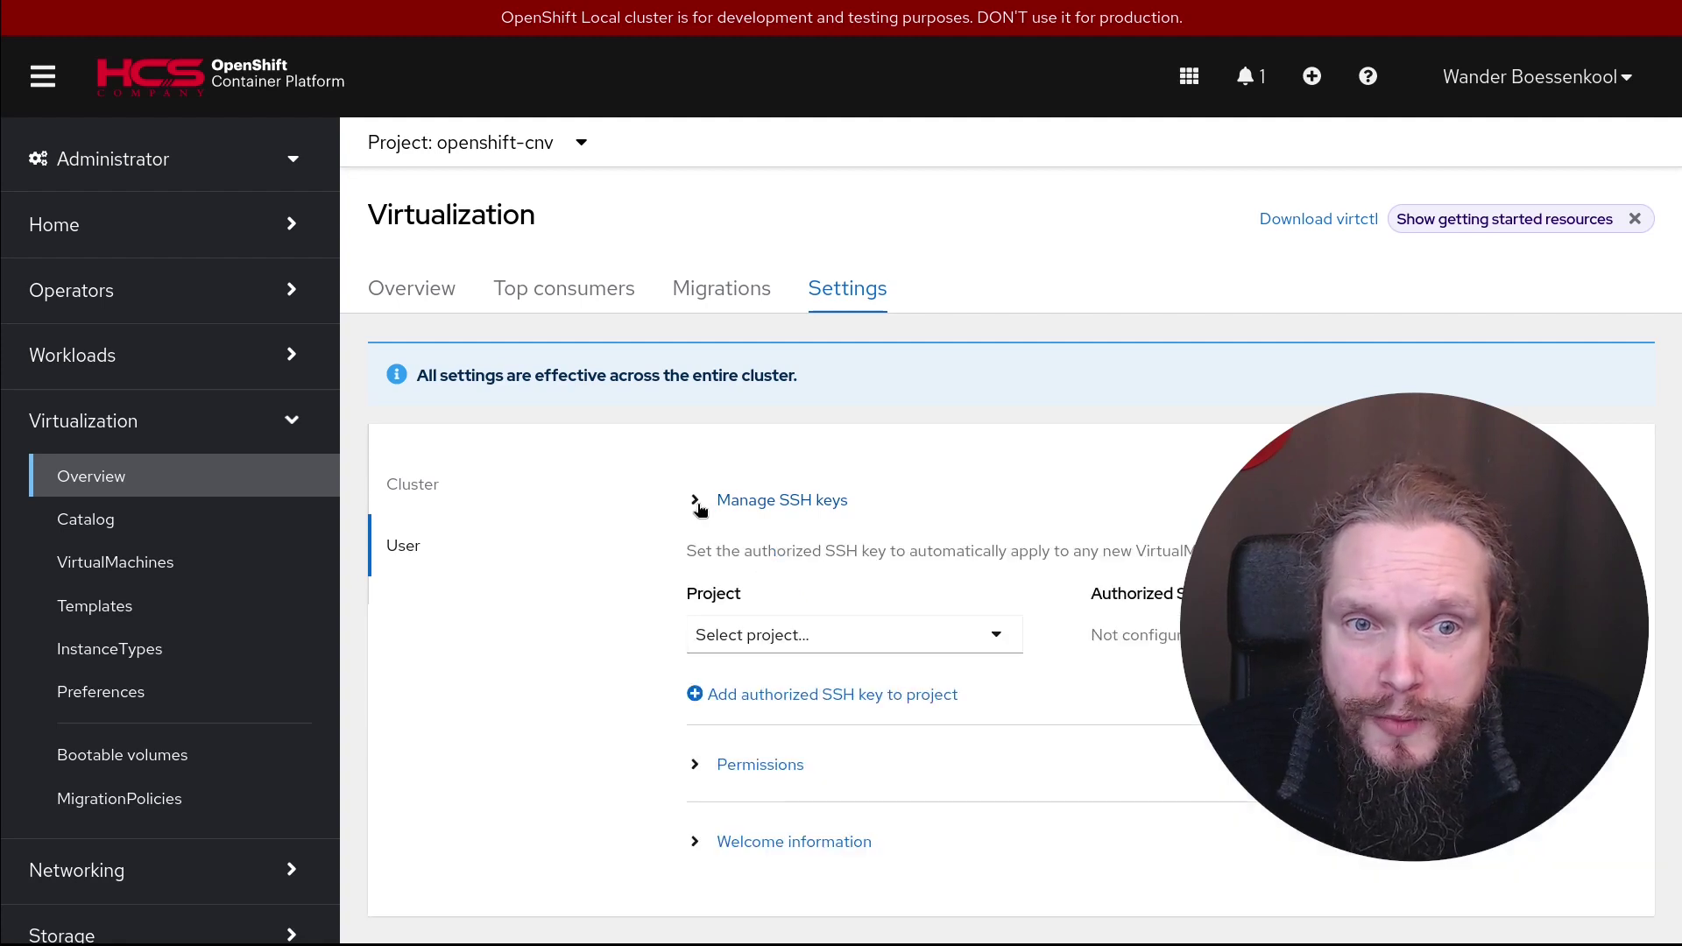
click(1013, 640)
click(1009, 523)
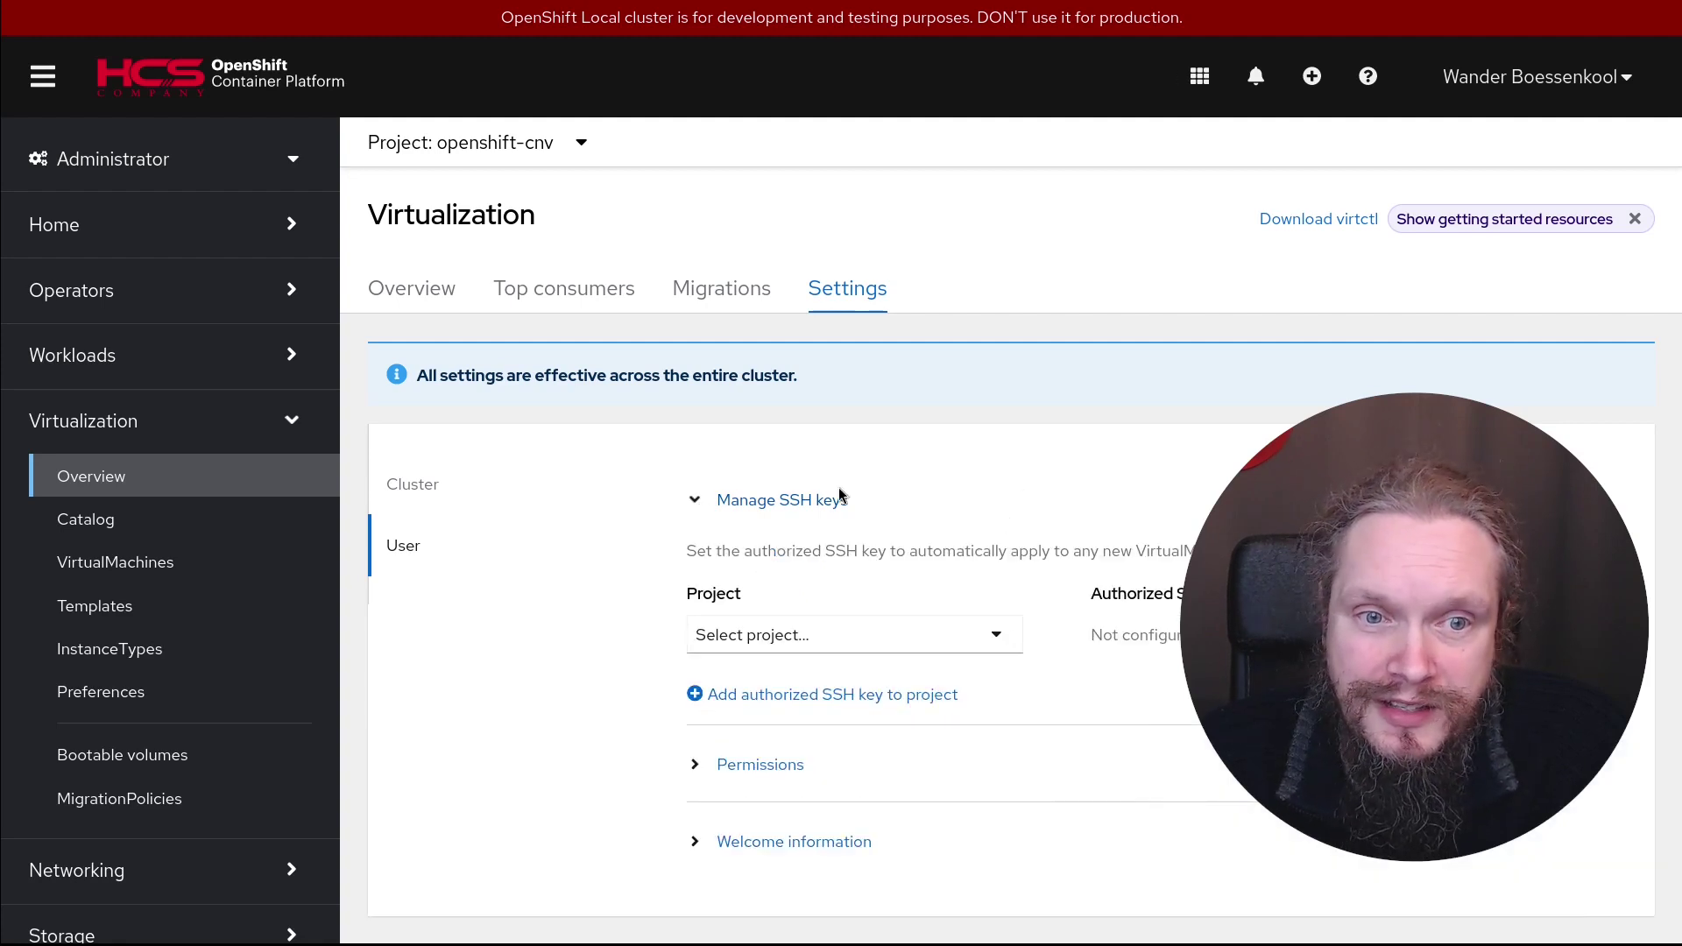
click(401, 485)
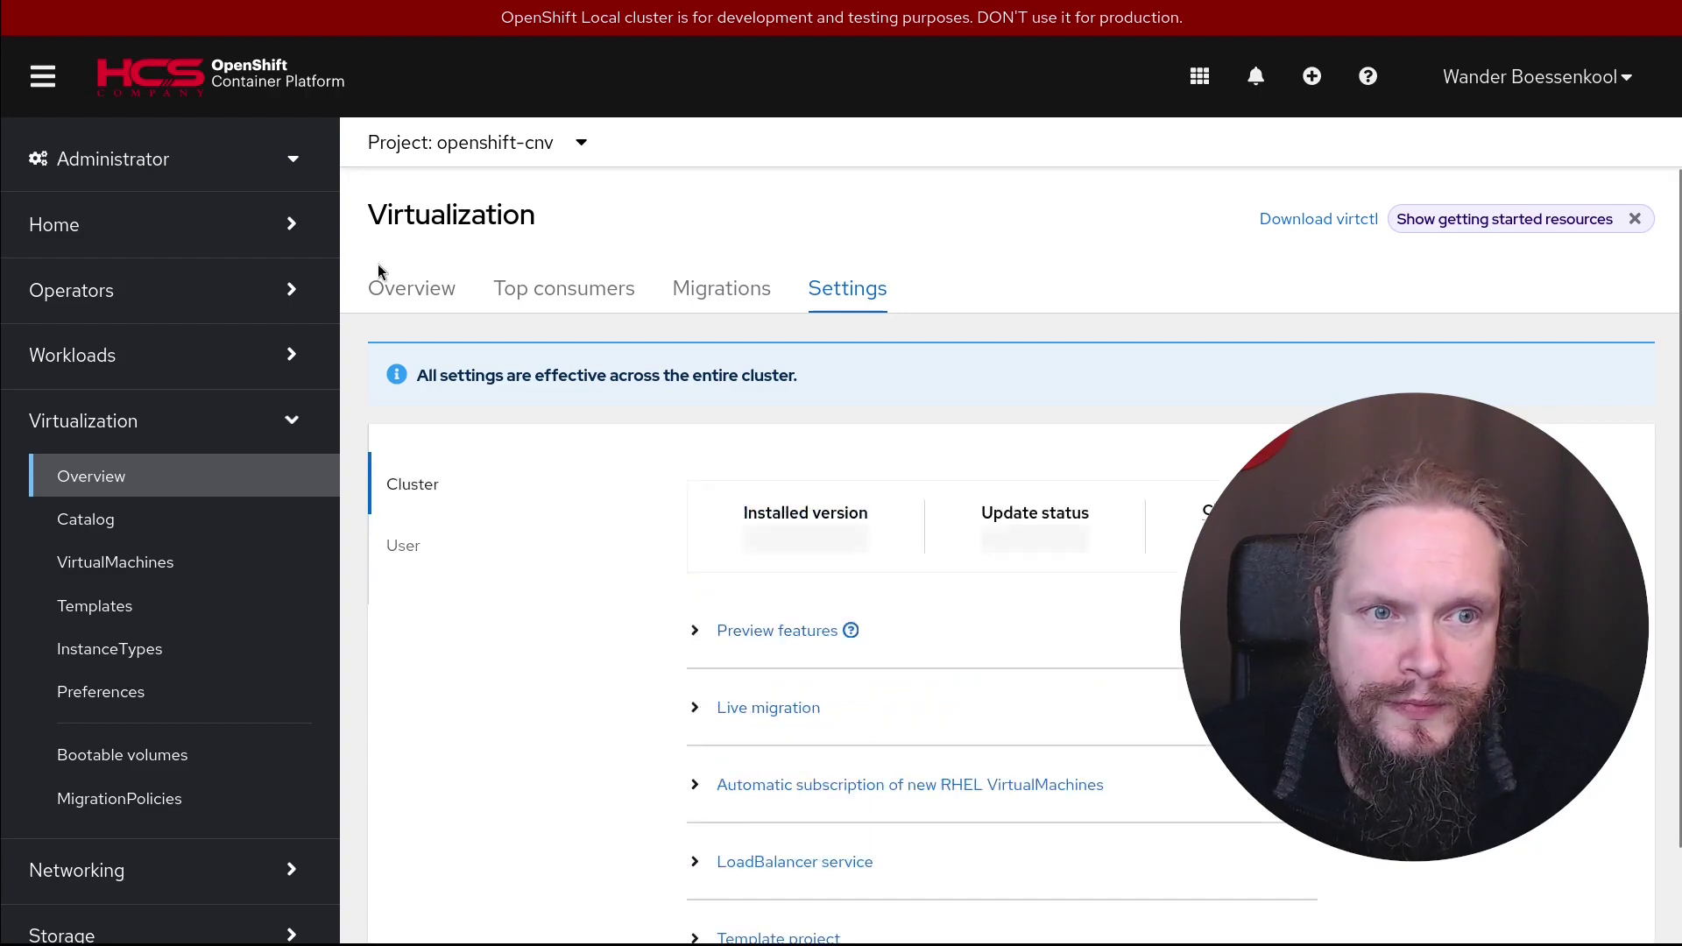
Return to the Overview dashboard and open the Create new VirtualMachine catalog
click(406, 285)
scroll(1002, 572, down, 3)
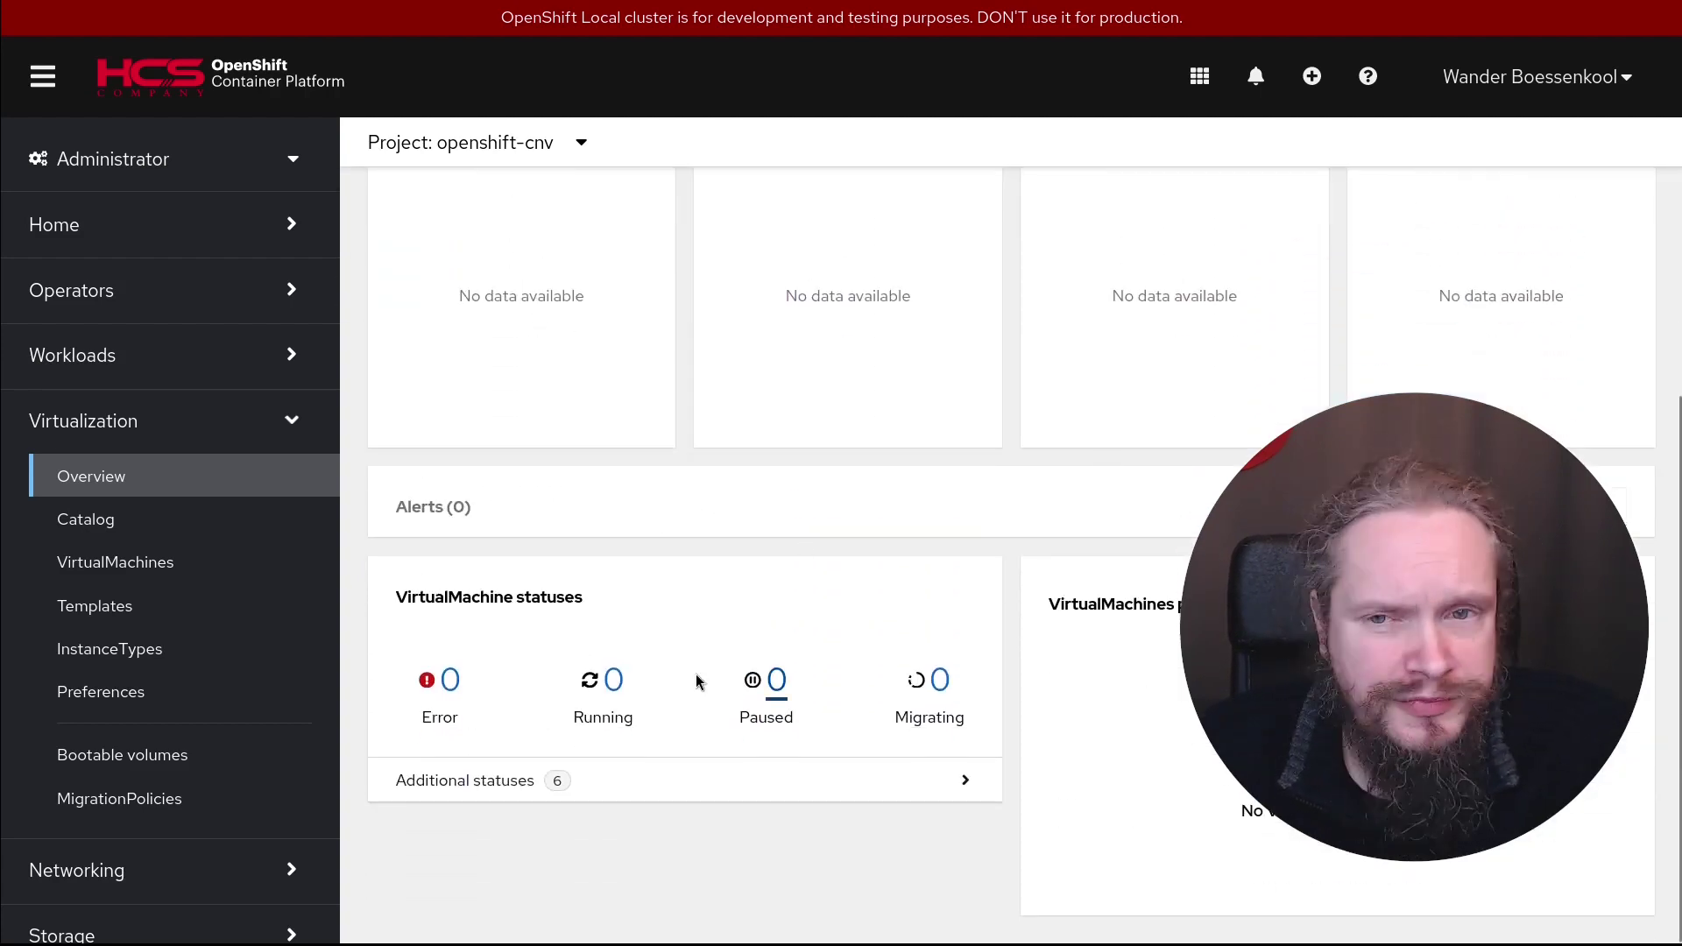
click(87, 526)
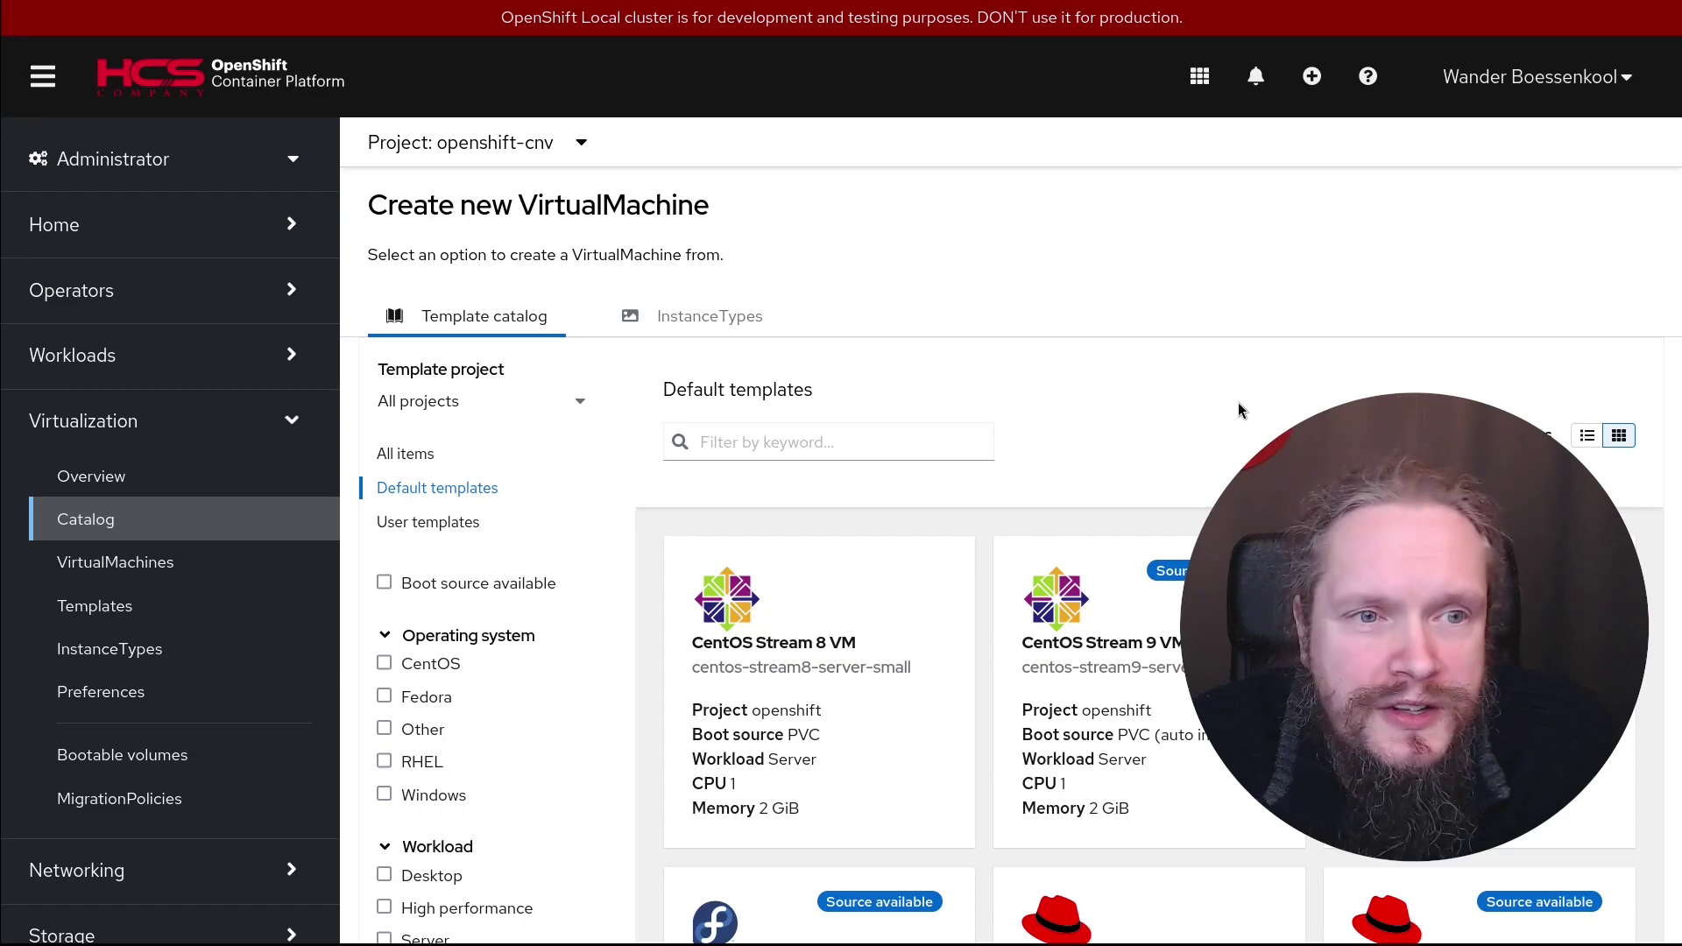
Enable InstanceType VM creation and review its six boot volumes, such as centos-stream8
click(736, 326)
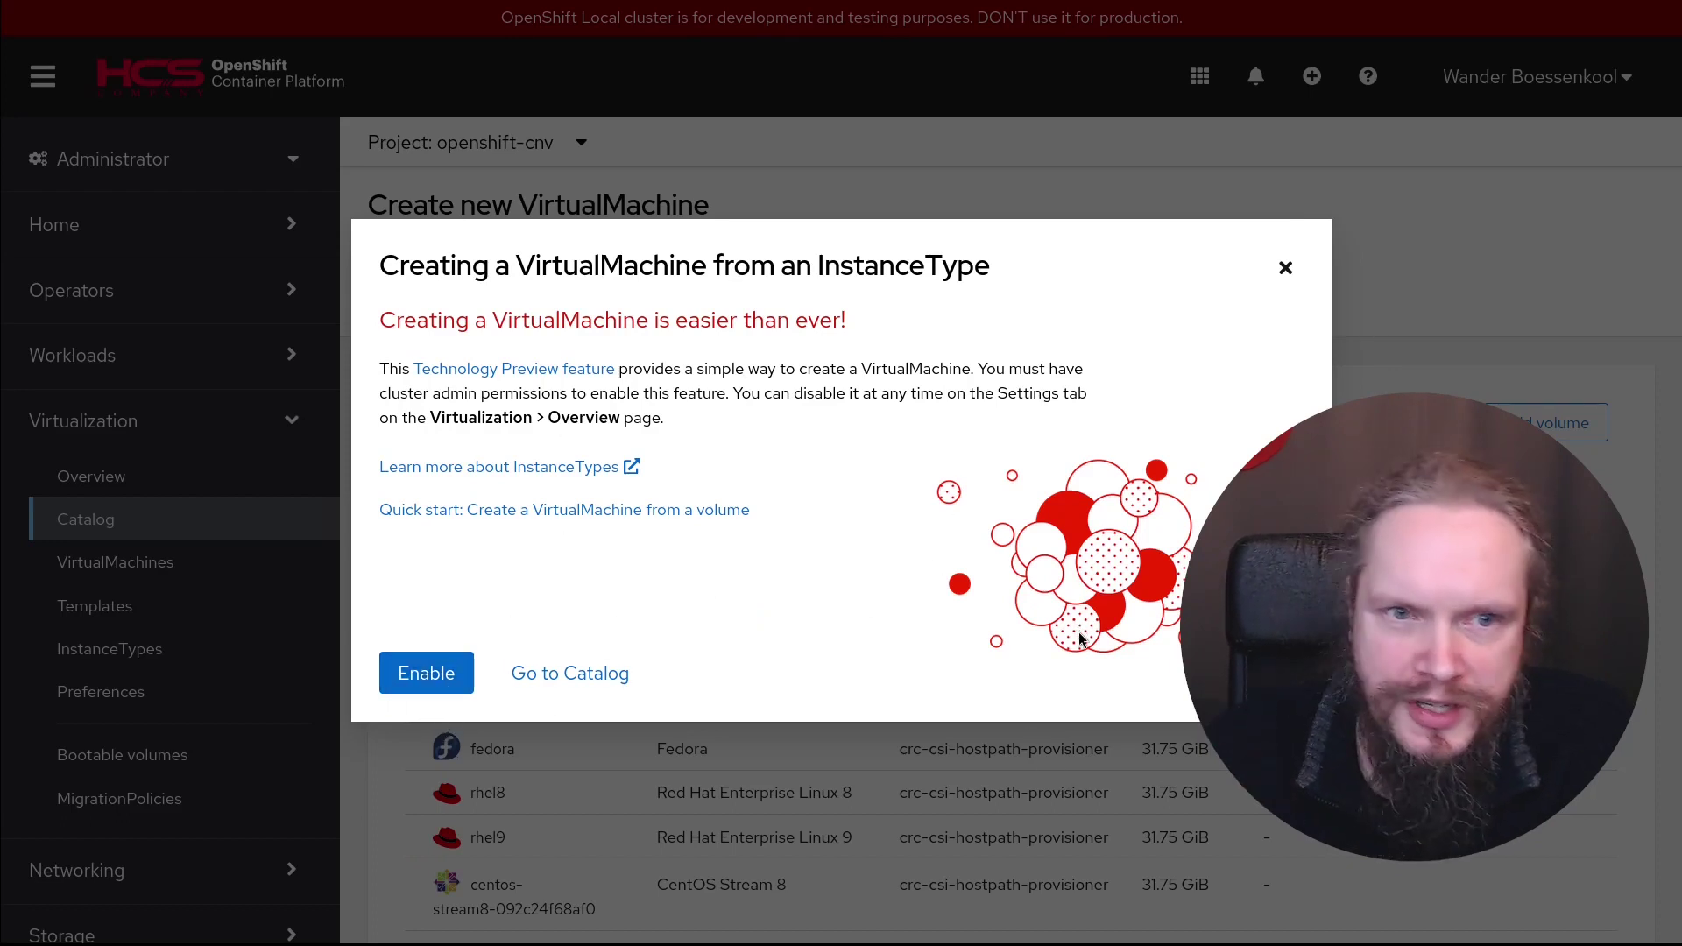
click(385, 677)
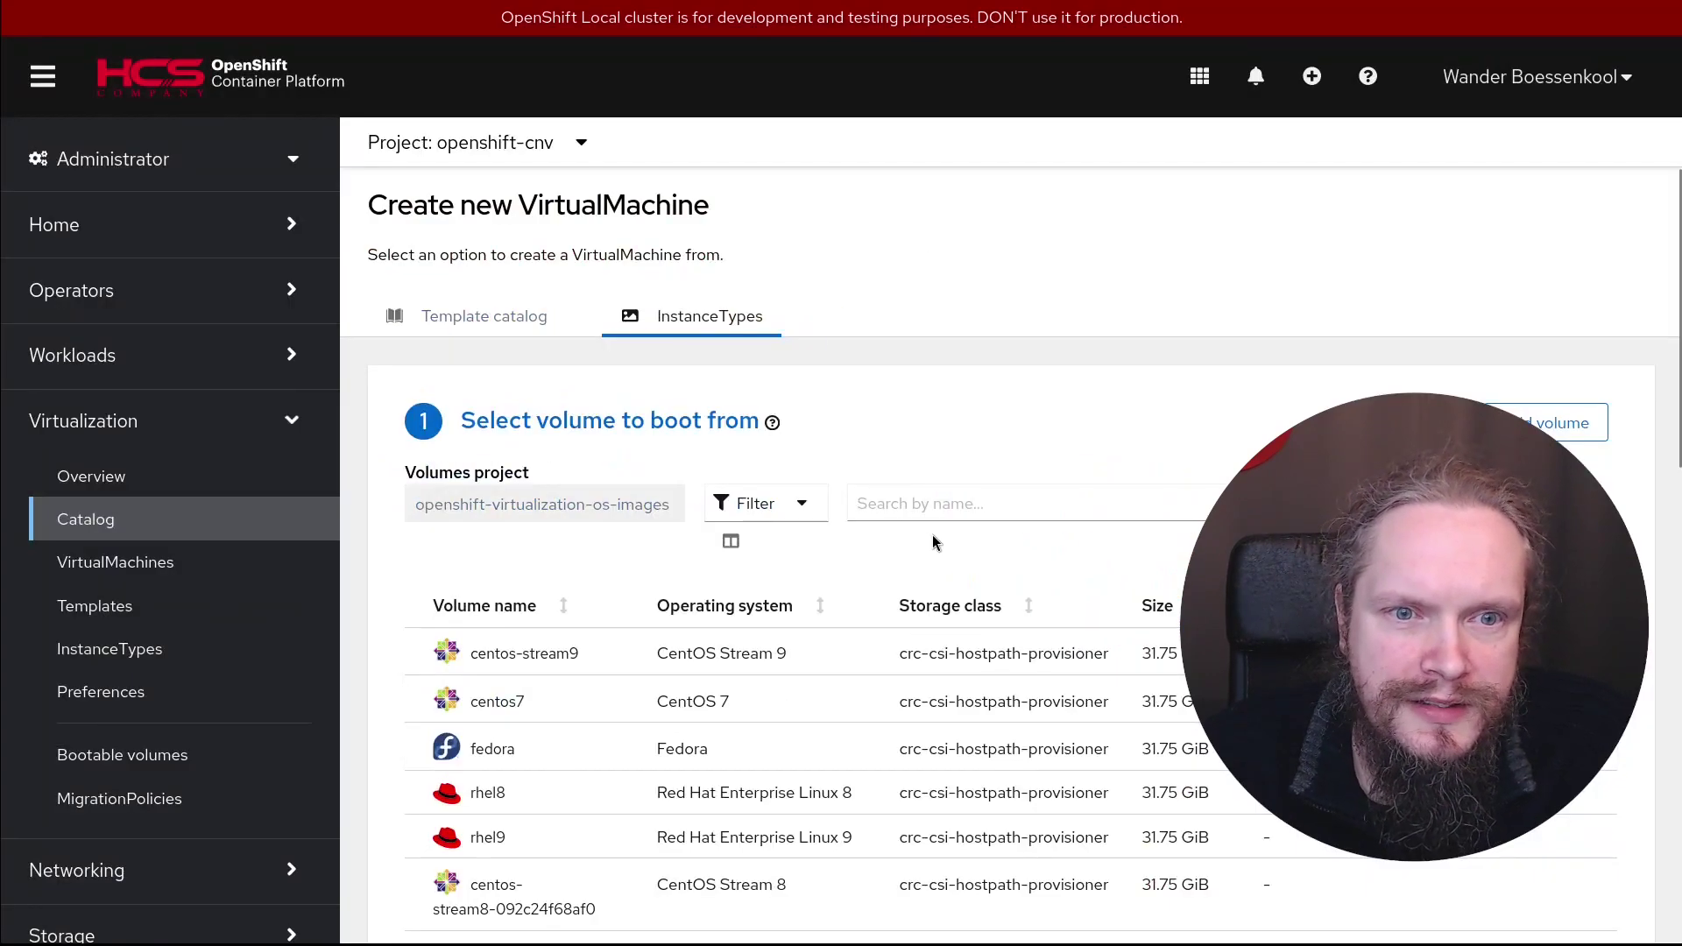
scroll(932, 541, down, 3)
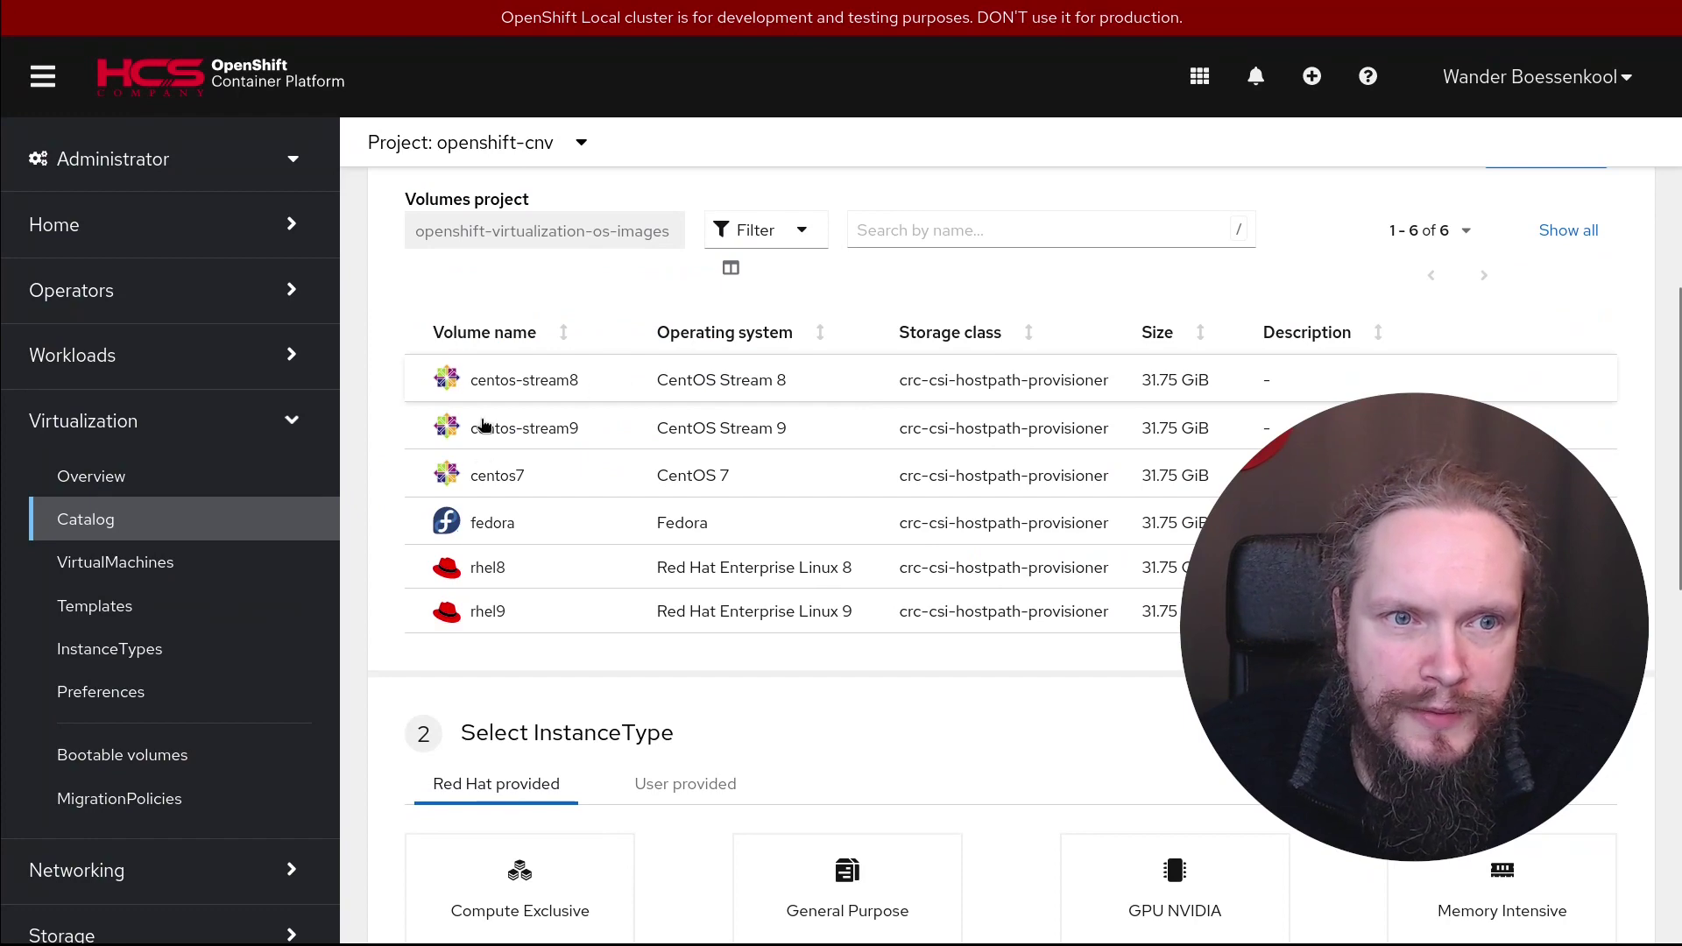
scroll(685, 596, down, 8)
scroll(694, 566, up, 3)
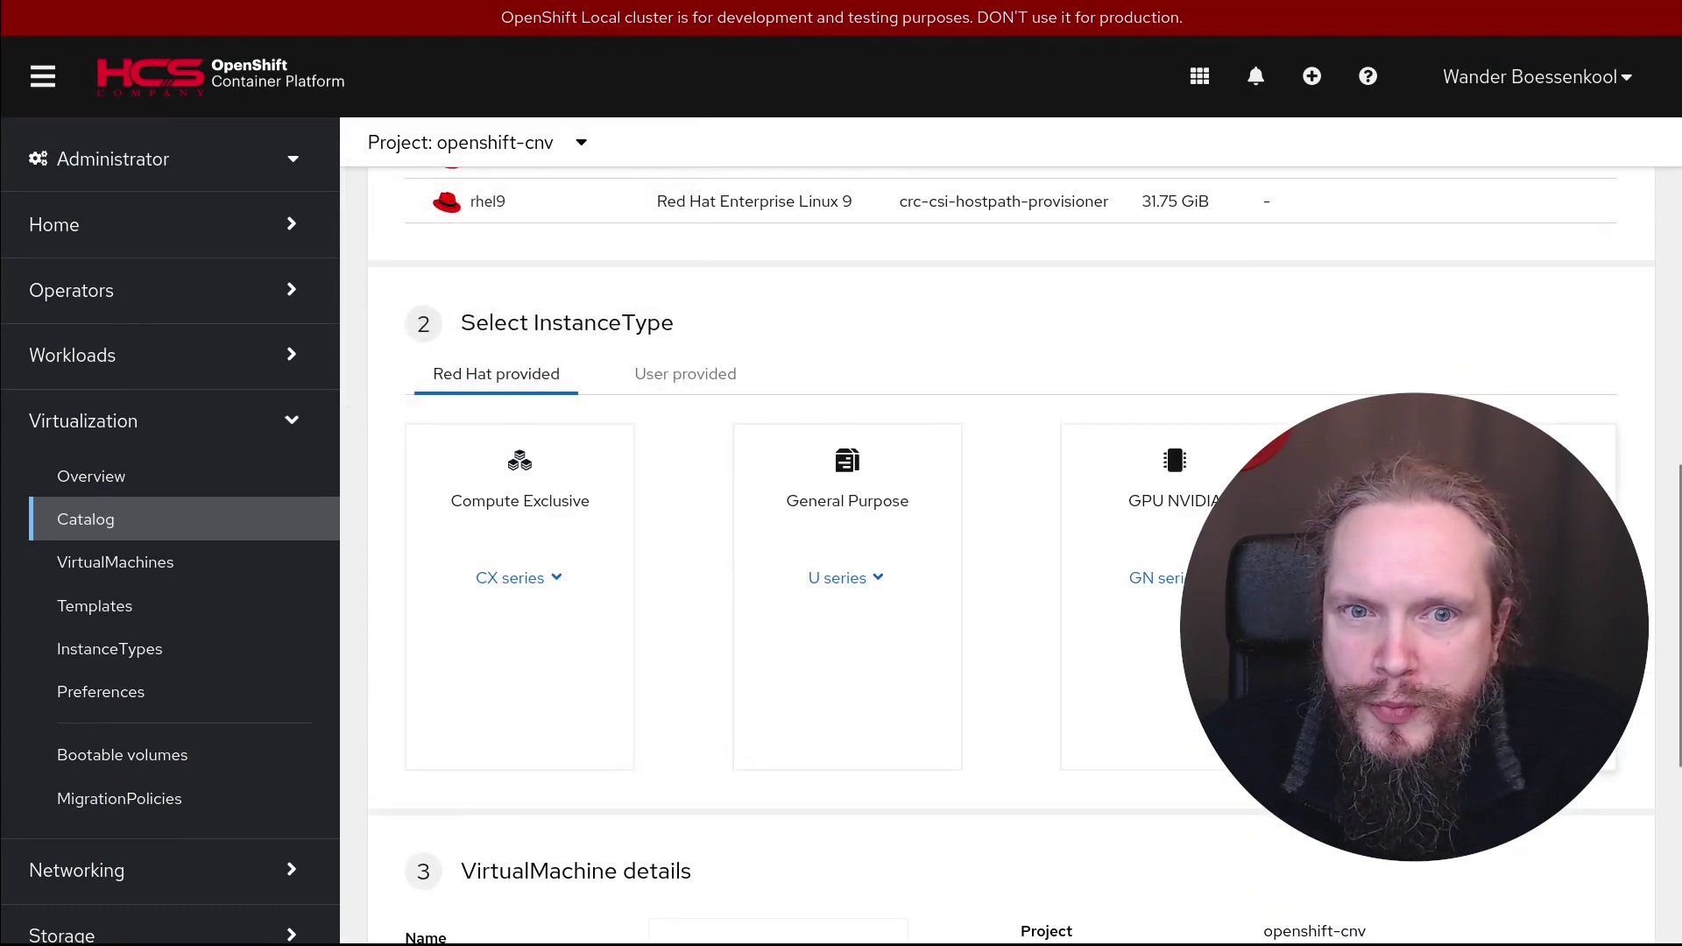
scroll(1031, 784, down, 5)
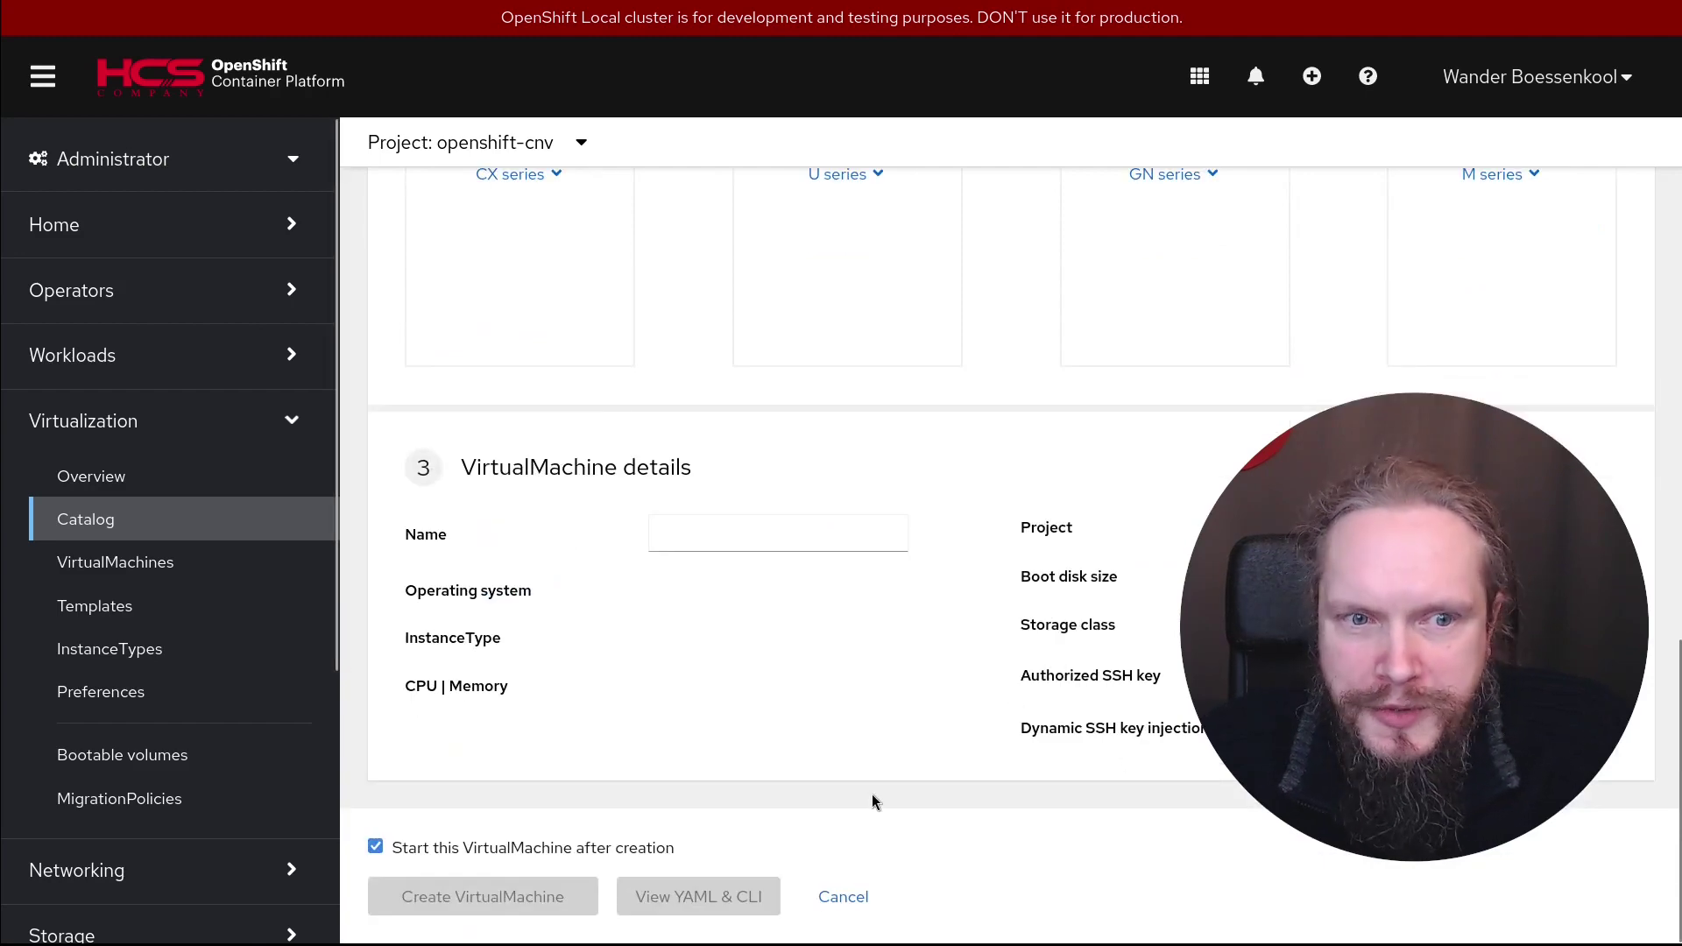
scroll(873, 794, up, 10)
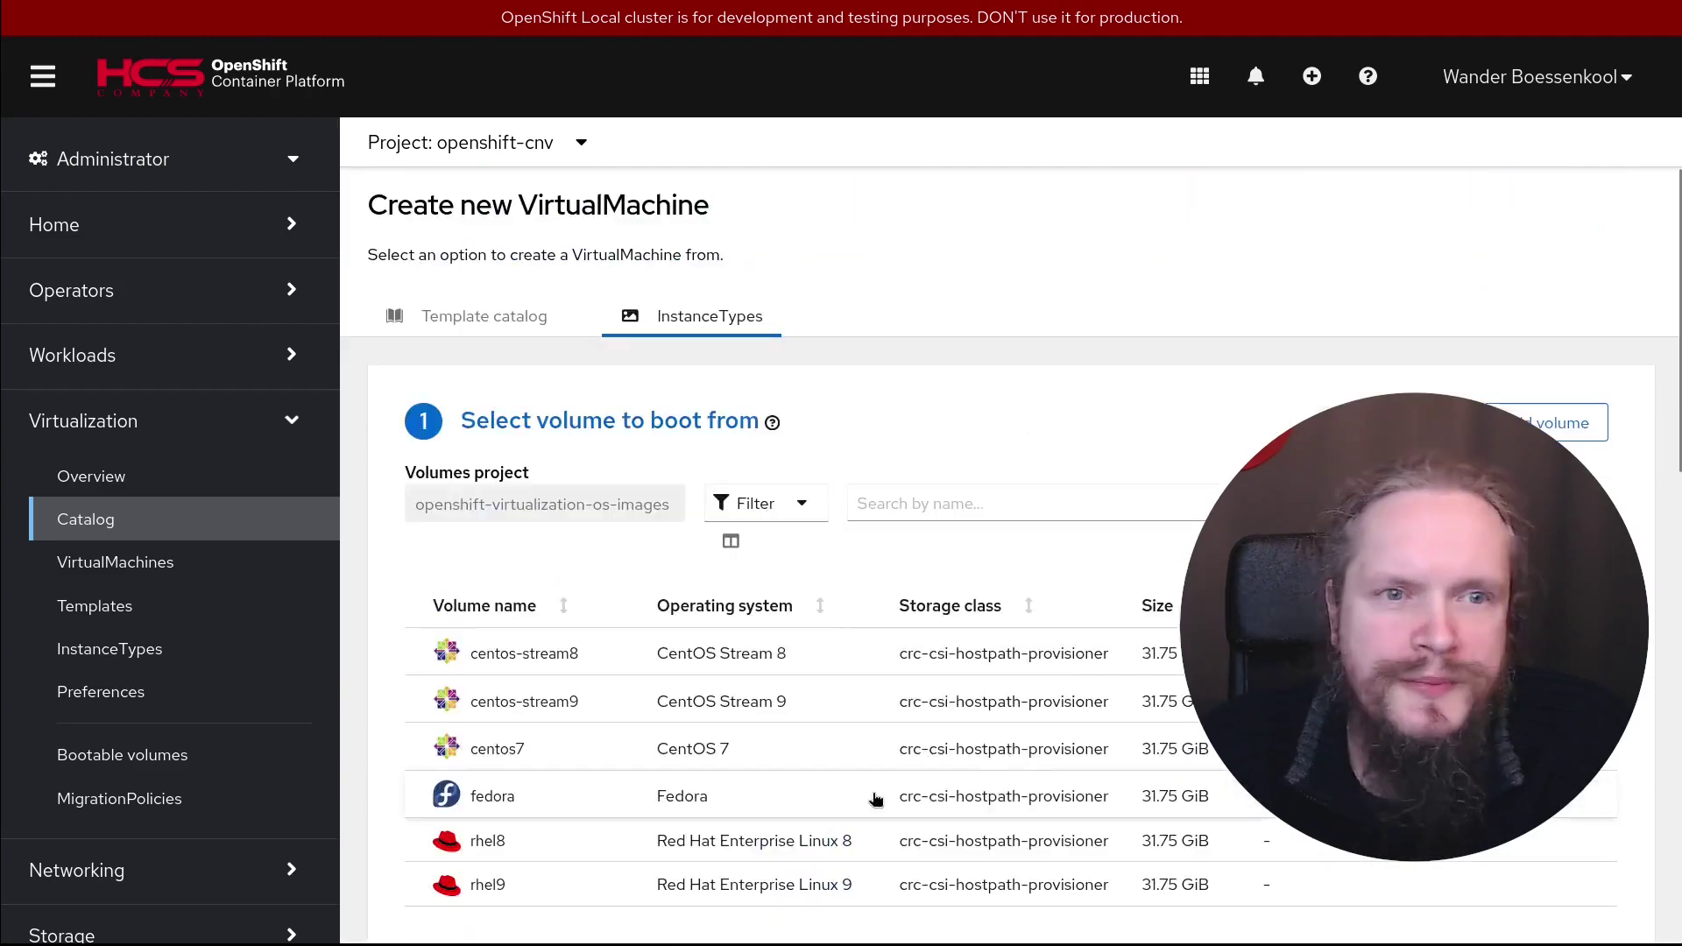
Browse the template catalog, confirm no user templates exist, and return to default templates
click(492, 329)
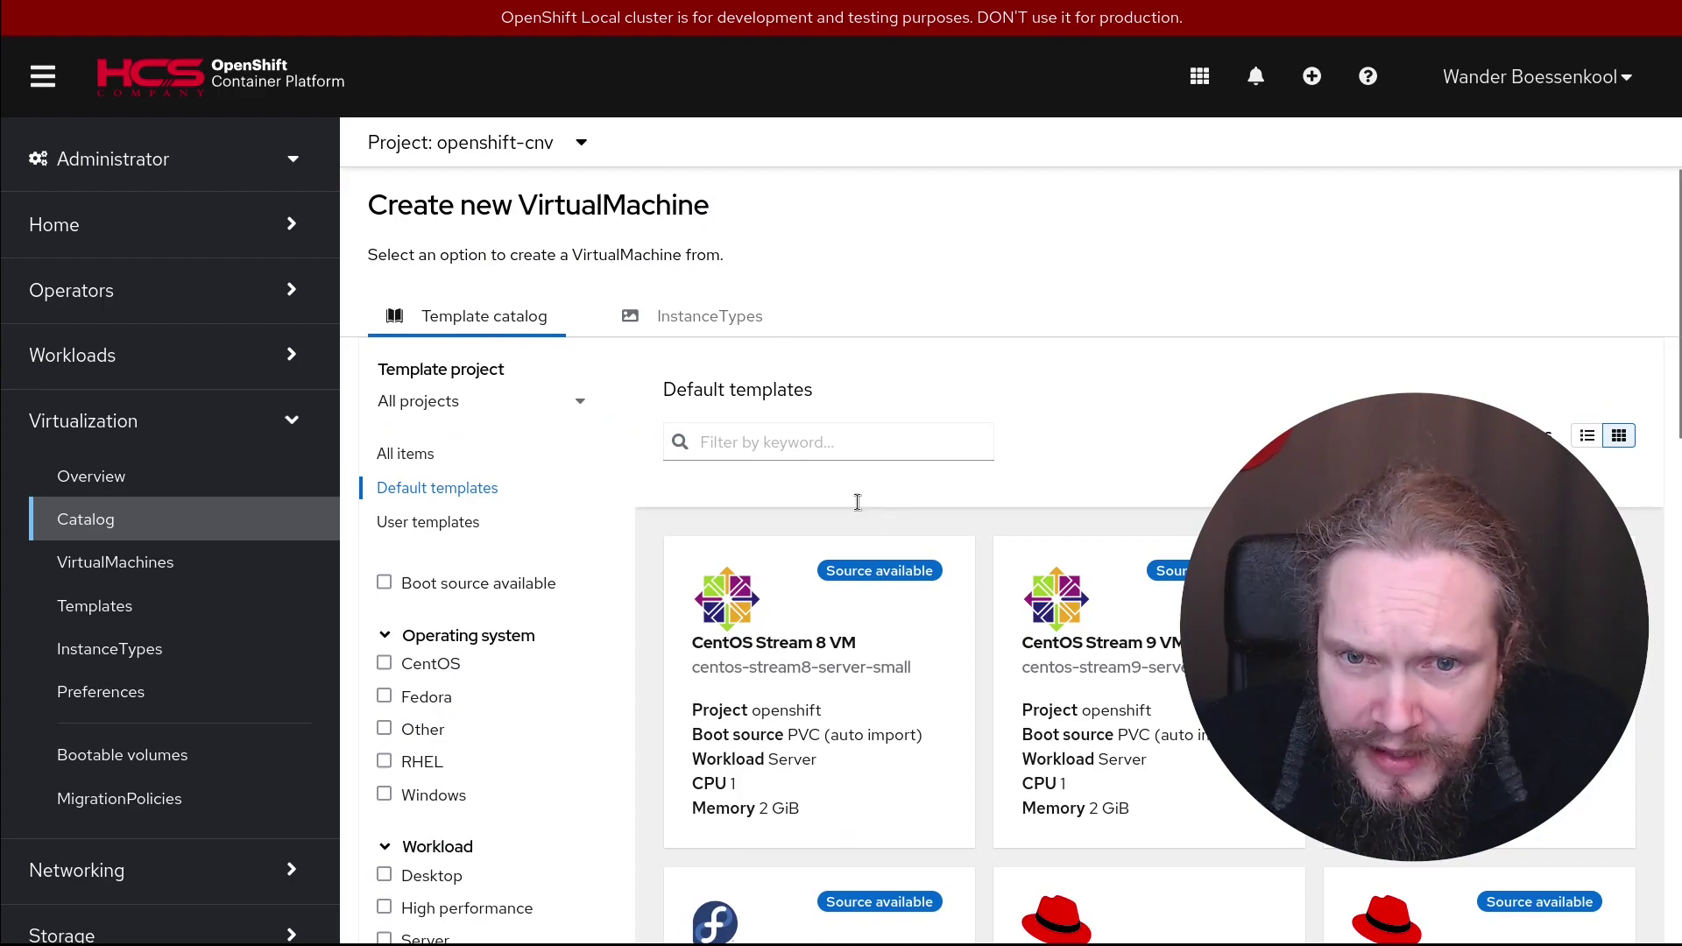
scroll(1033, 473, down, 15)
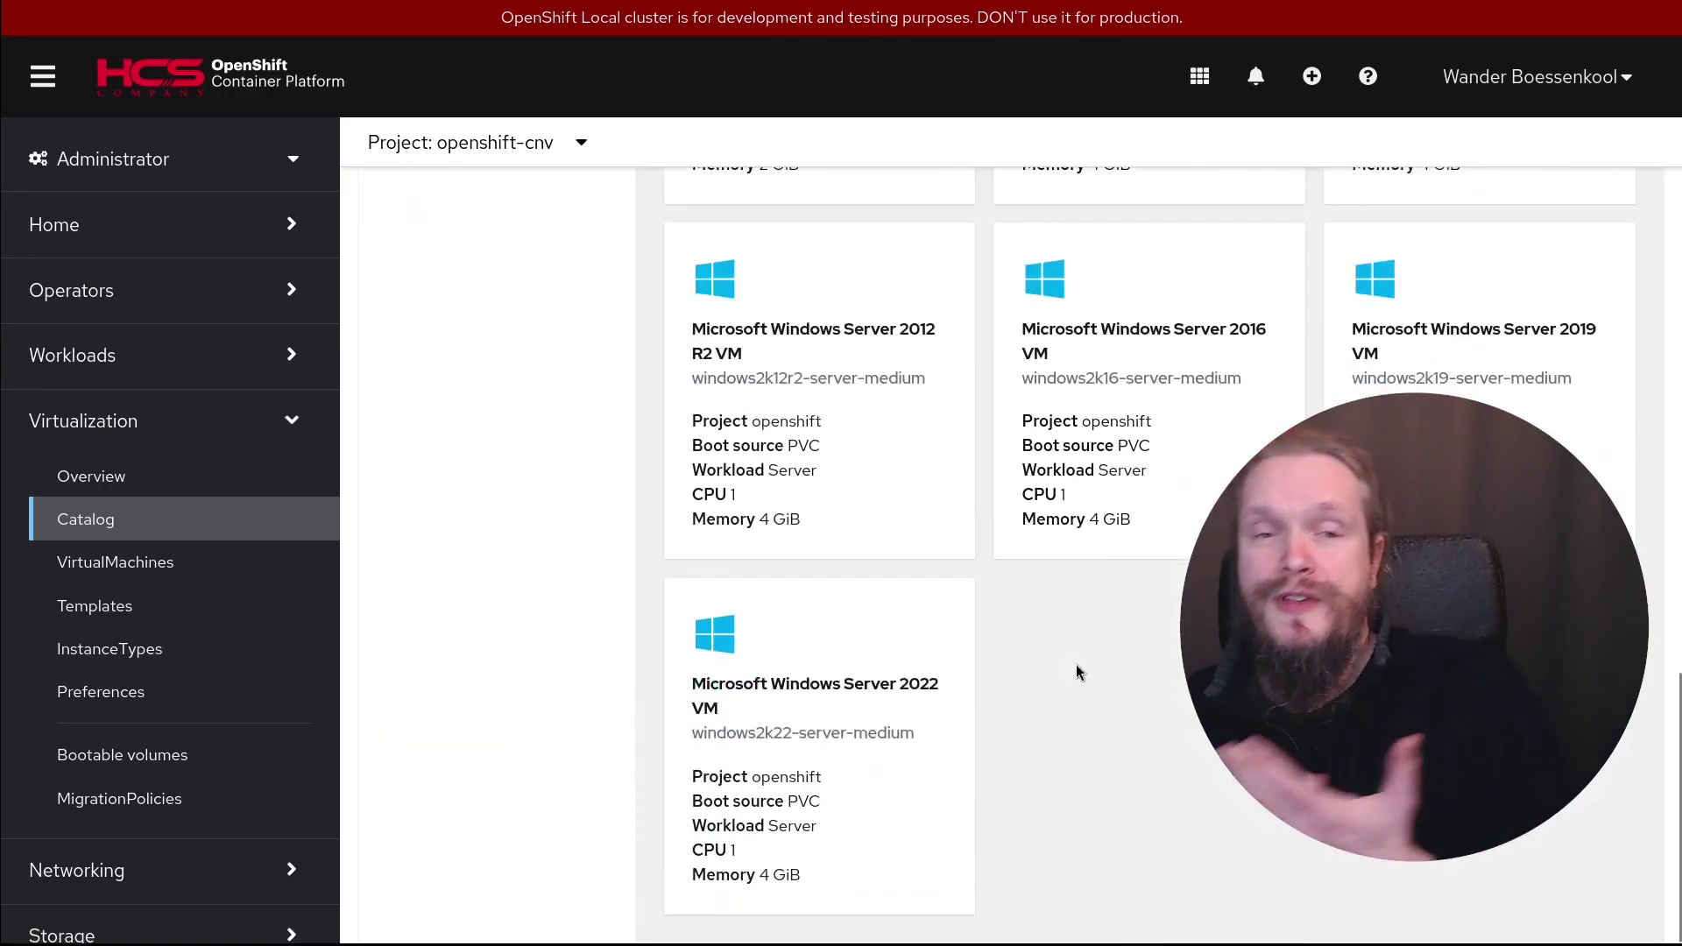
scroll(1113, 661, up, 8)
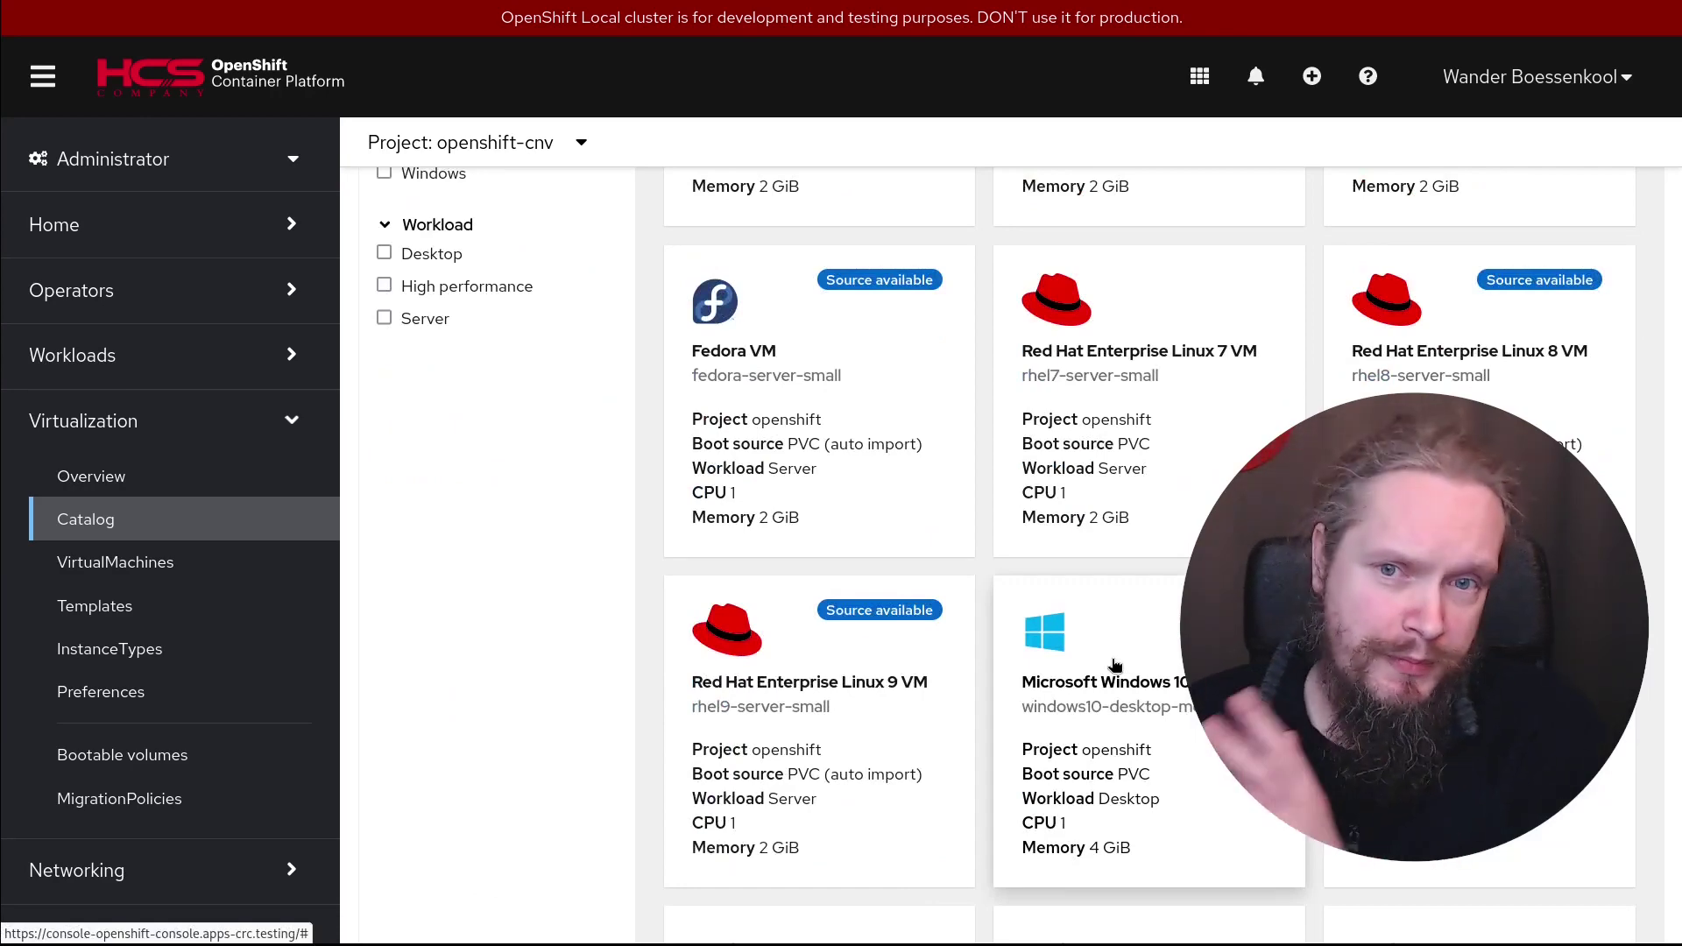
scroll(1087, 721, up, 7)
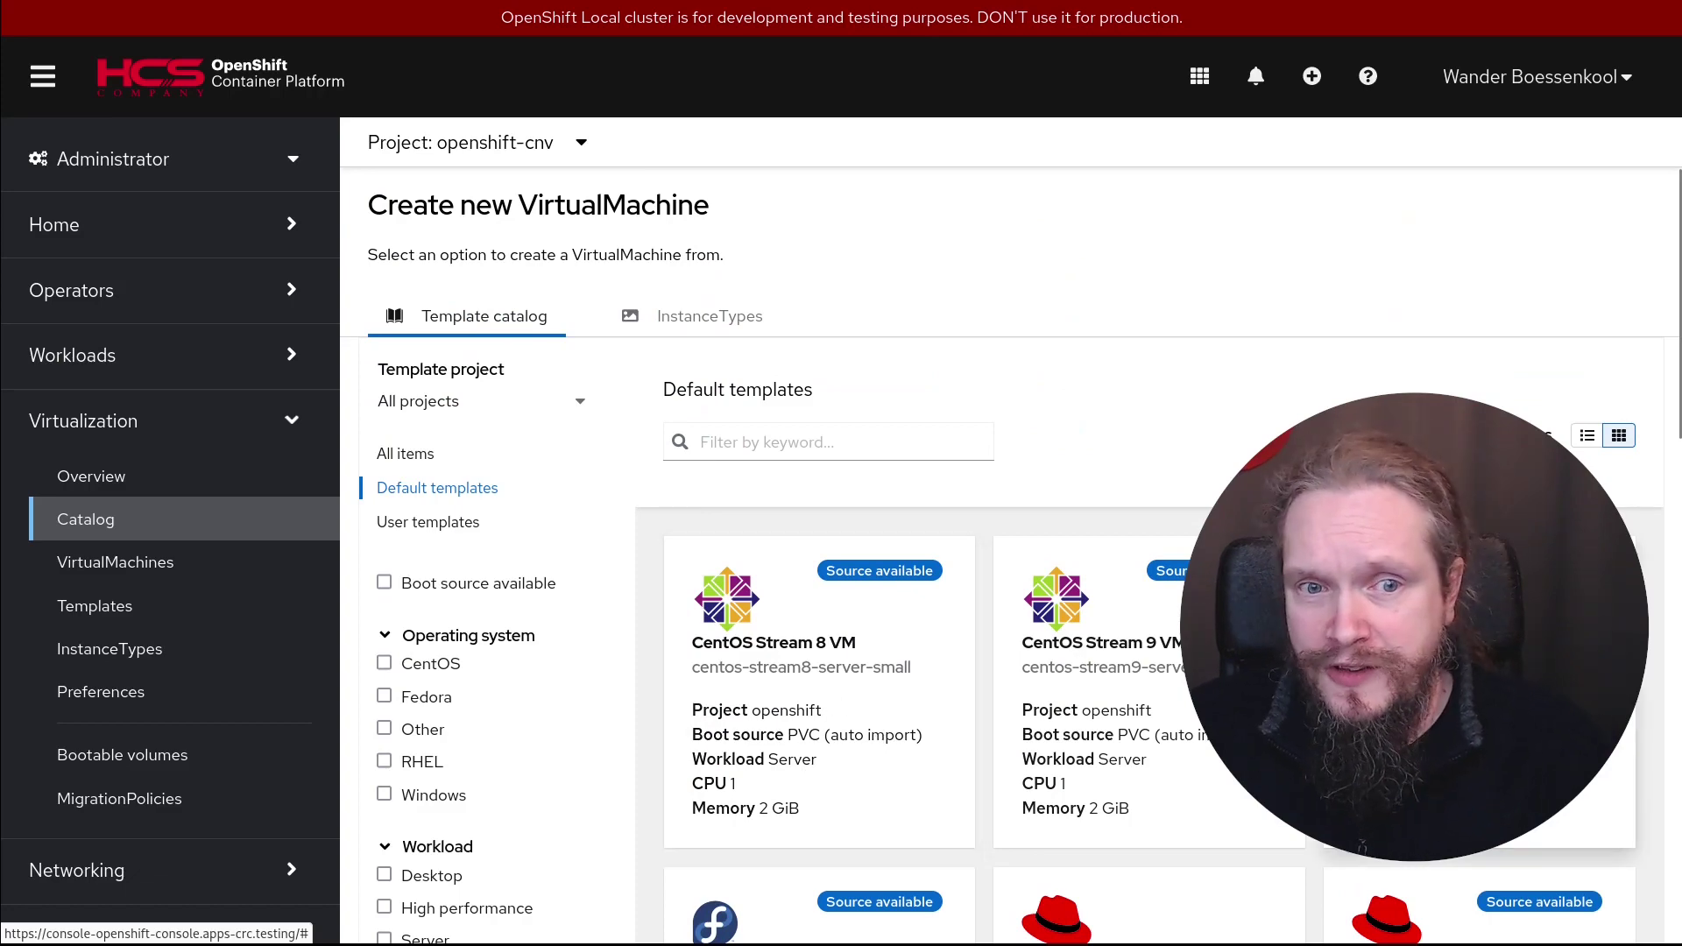
scroll(876, 701, down, 7)
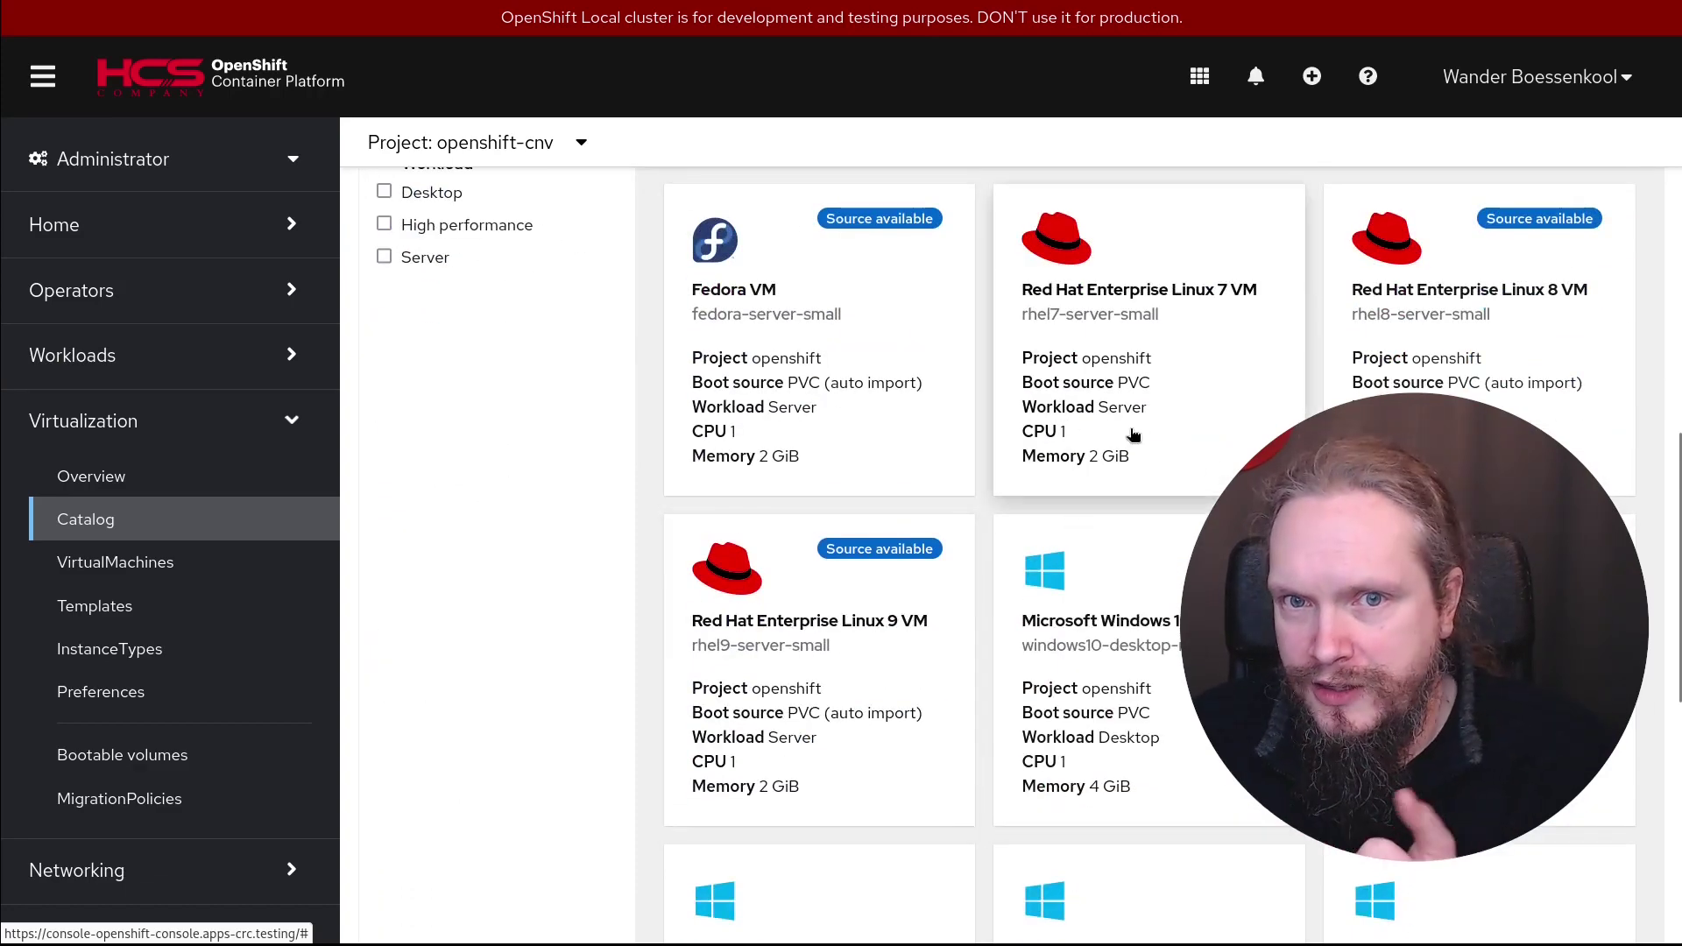
scroll(727, 718, down, 5)
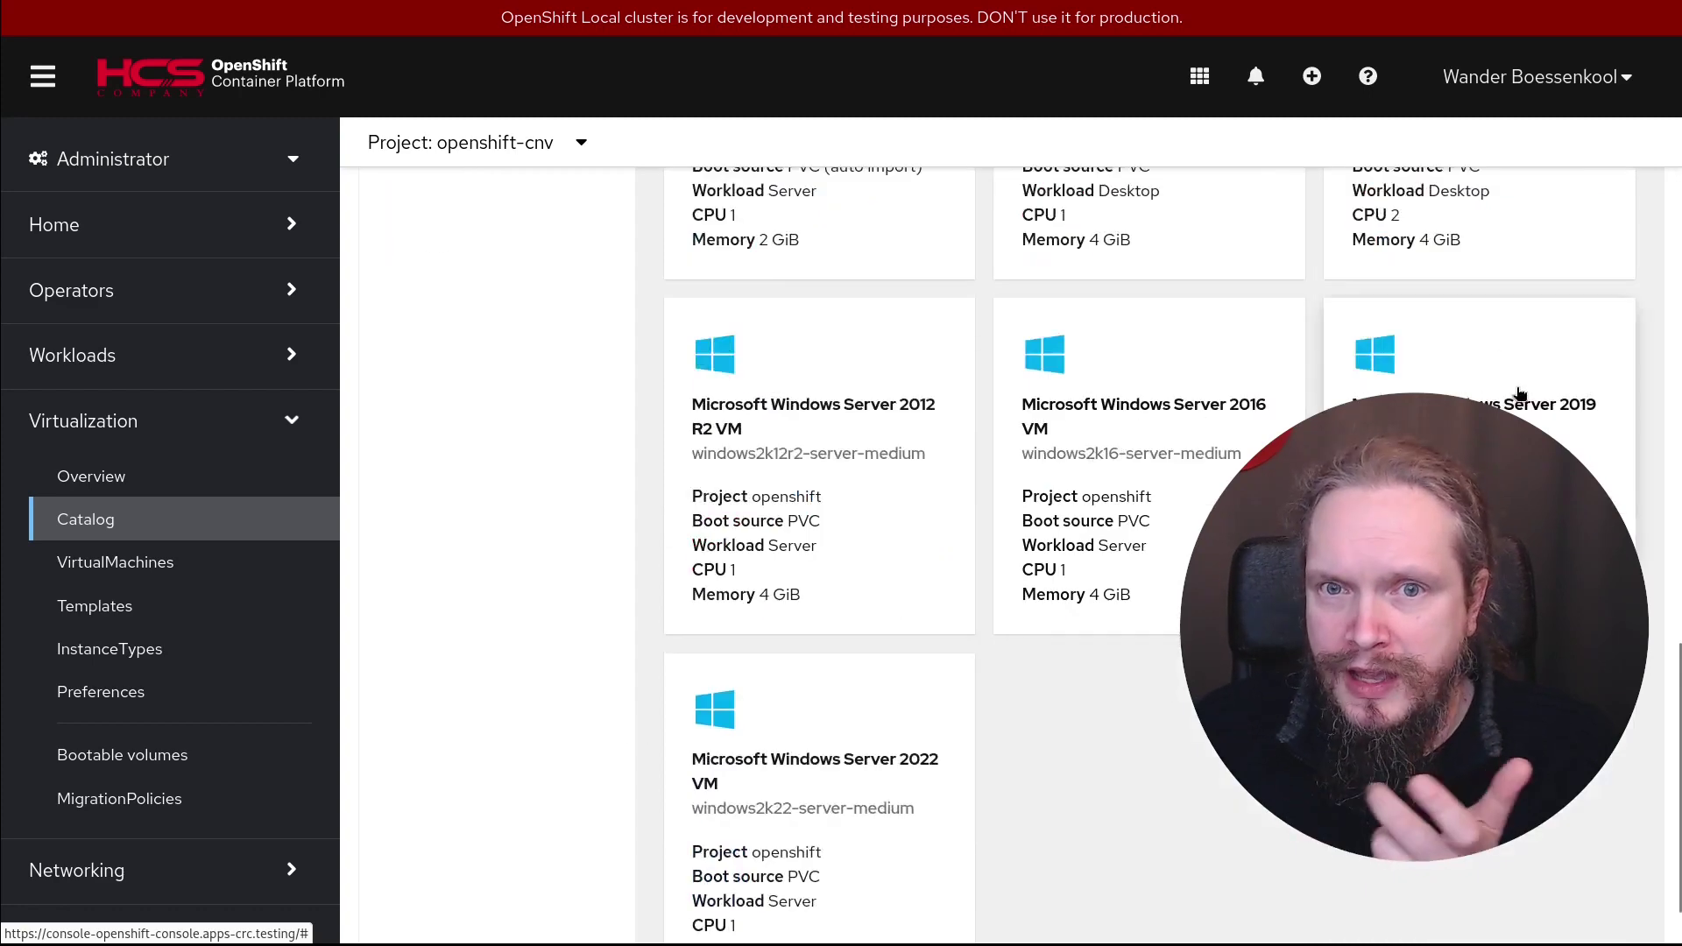
scroll(1397, 360, up, 1)
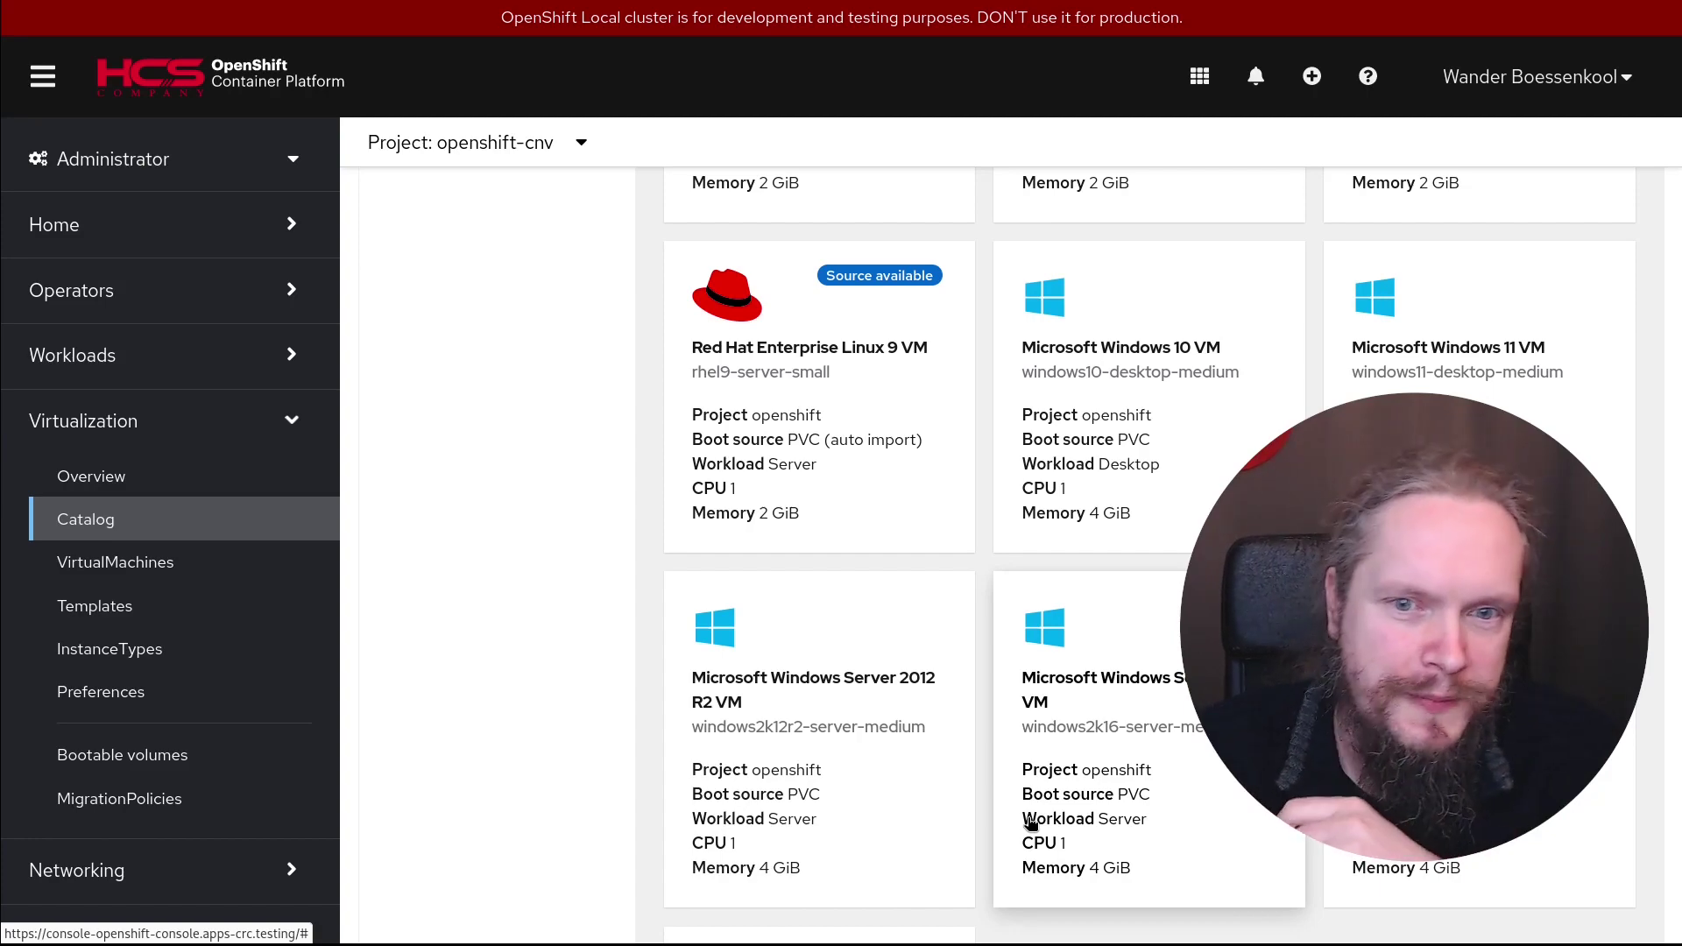
scroll(964, 833, up, 5)
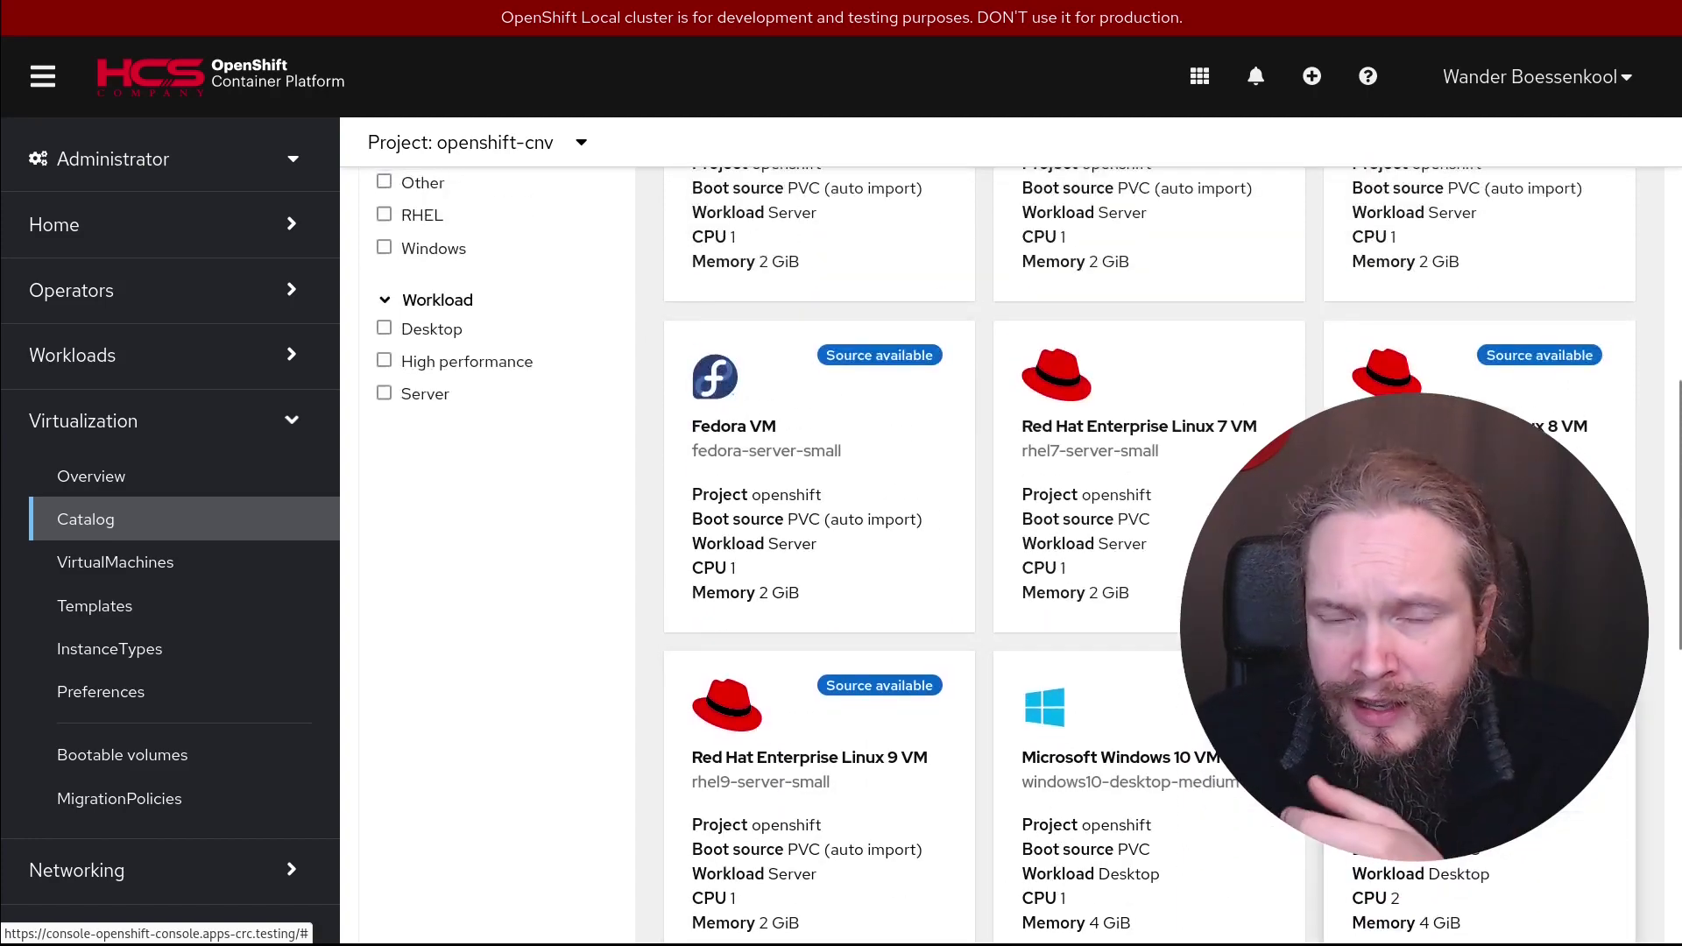
scroll(1156, 776, up, 5)
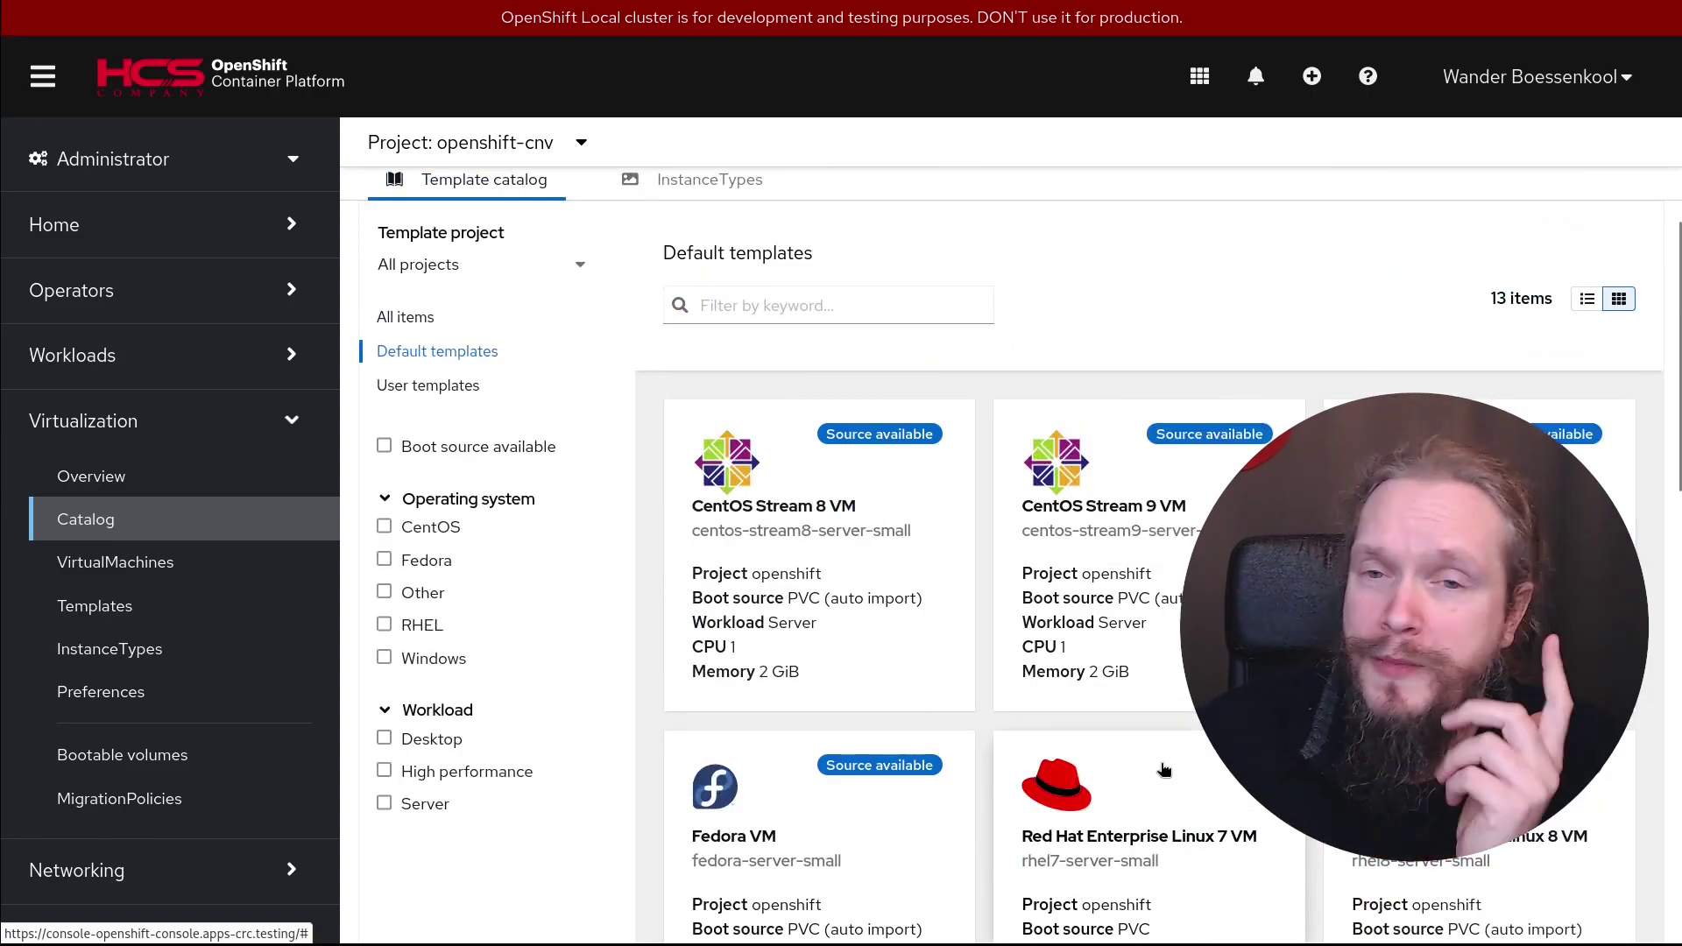
click(459, 386)
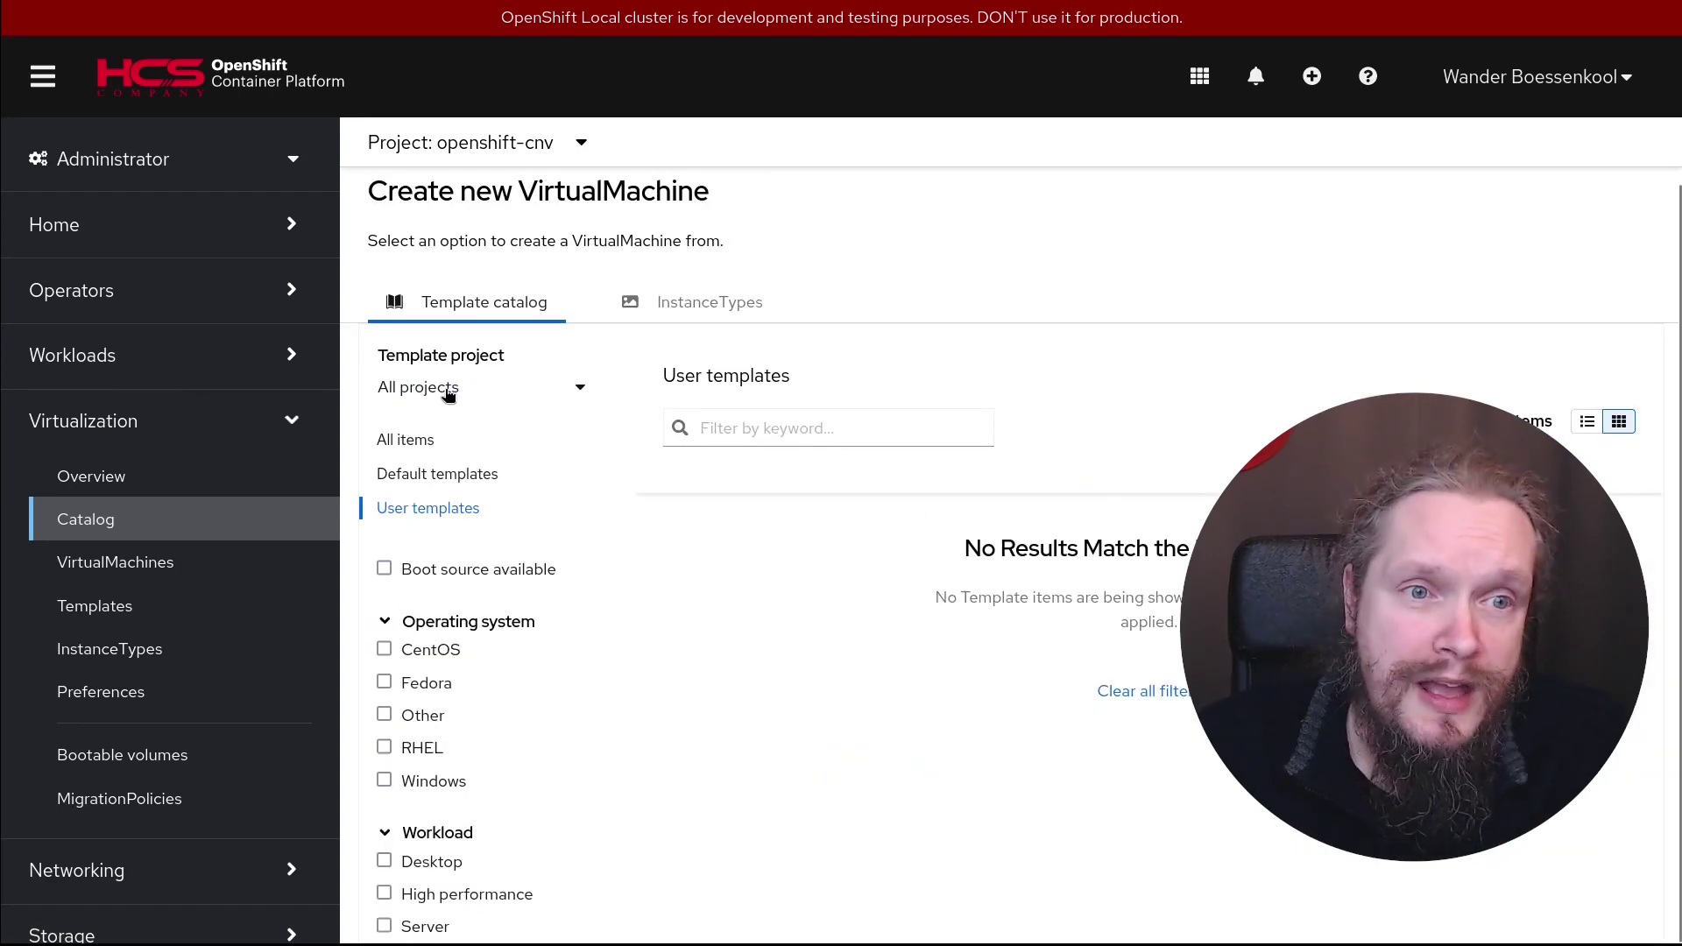
click(432, 477)
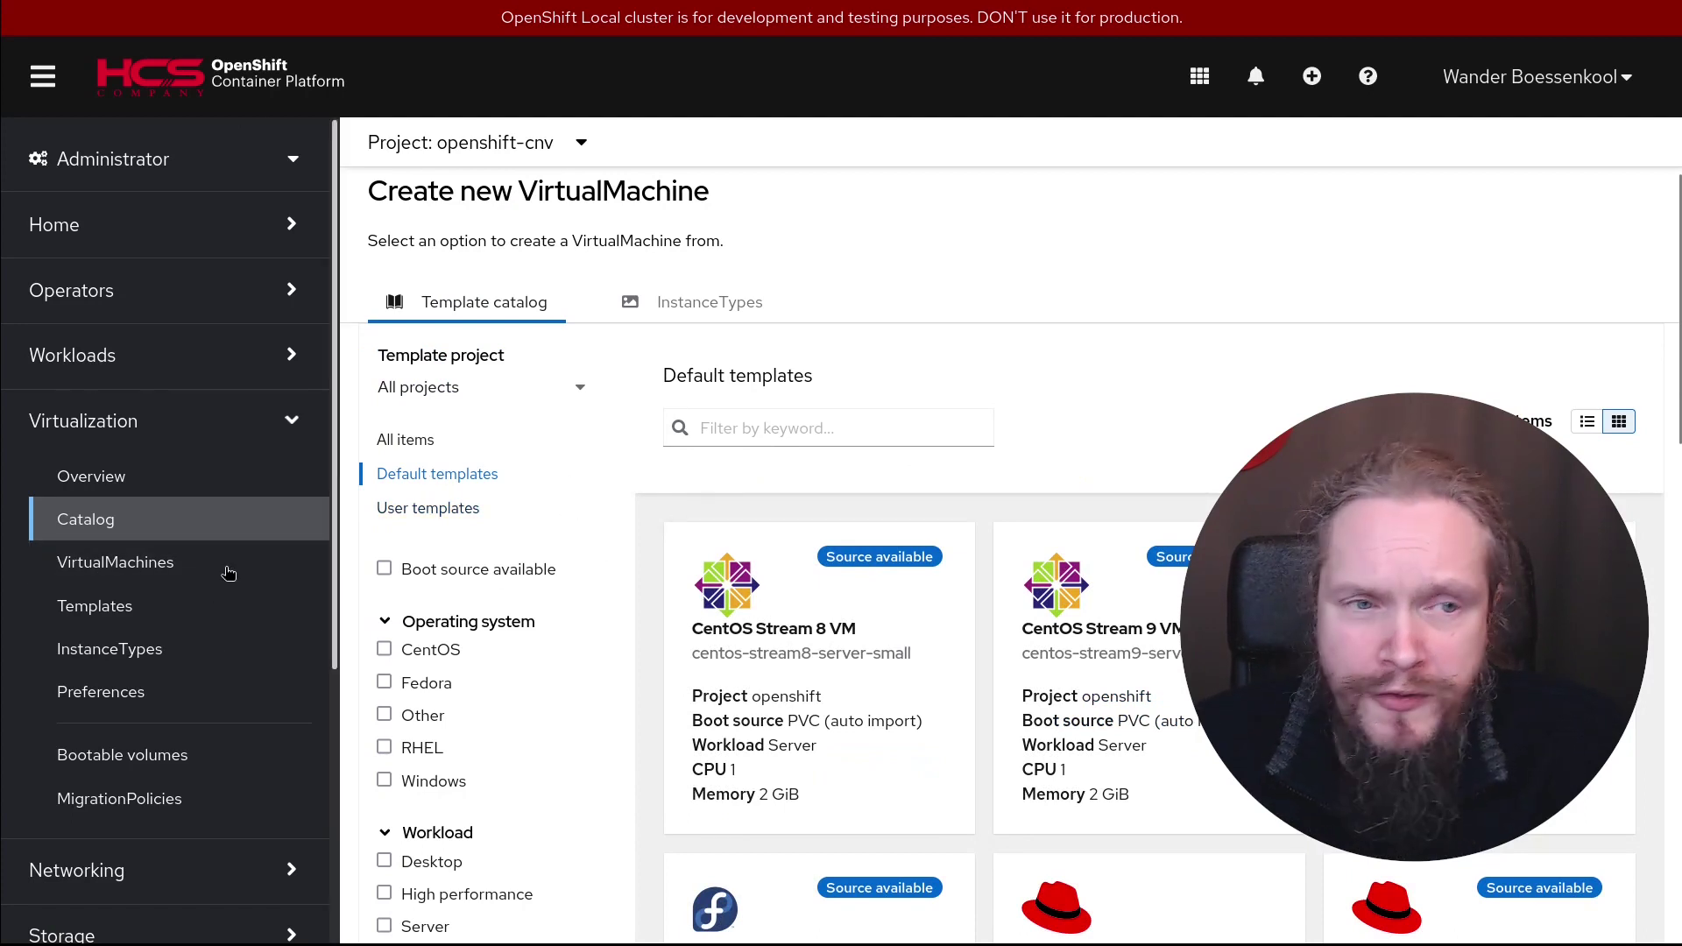
Check the empty VirtualMachines and Templates lists, then view the 24 cluster InstanceTypes
click(168, 565)
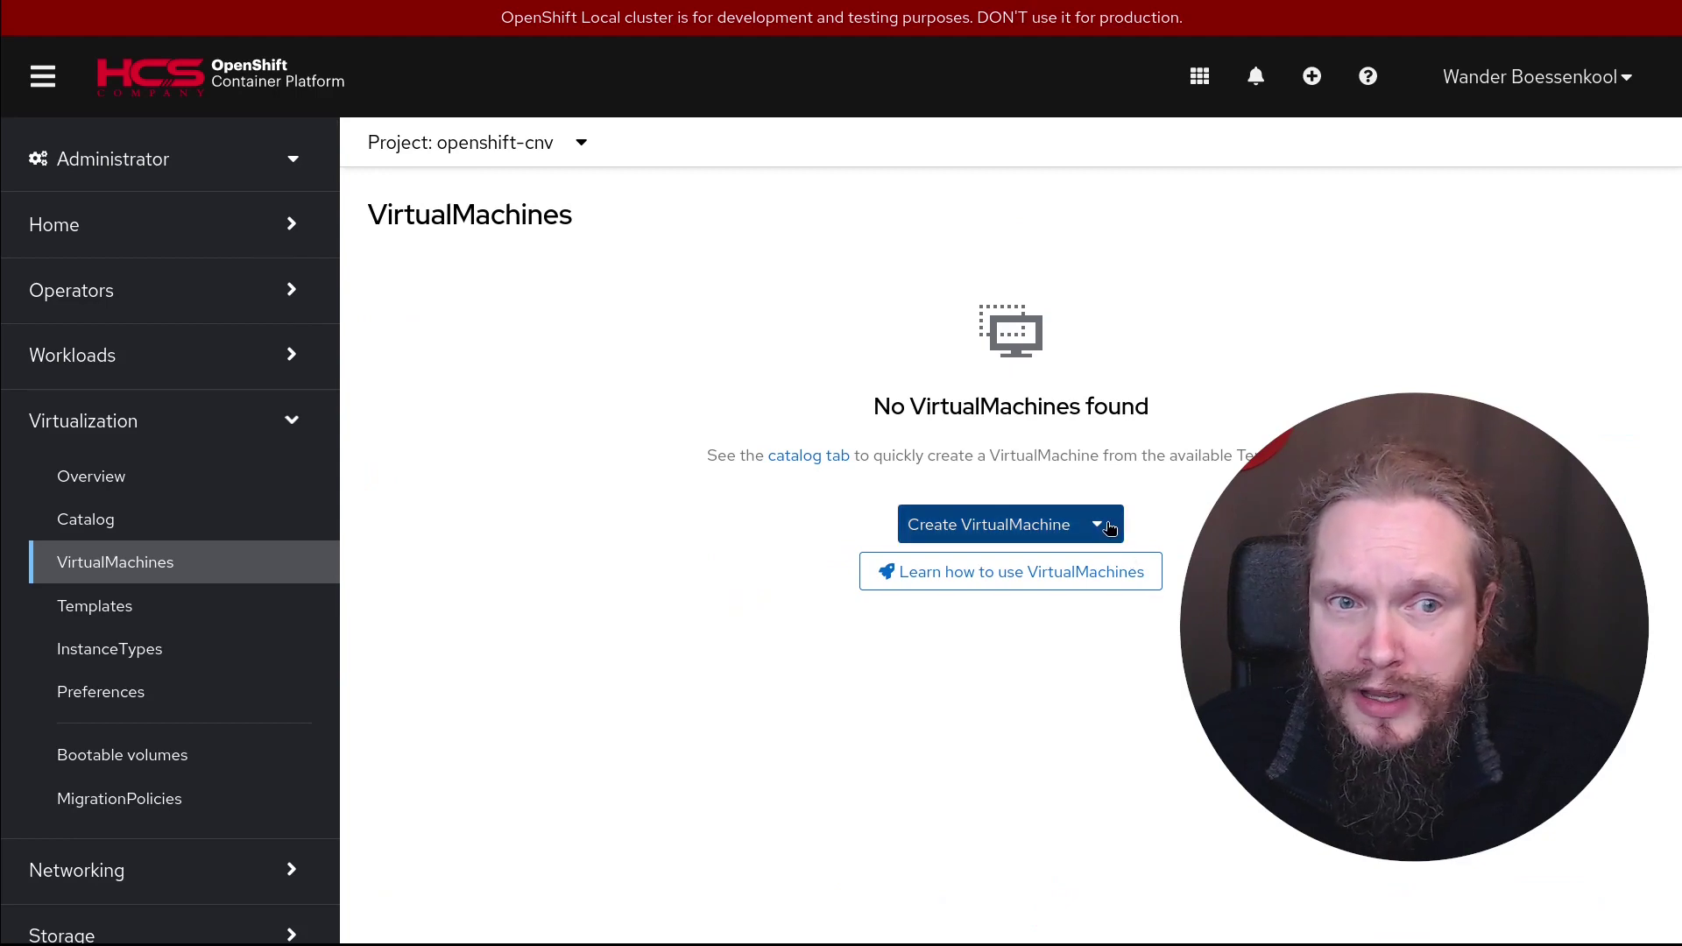
click(66, 616)
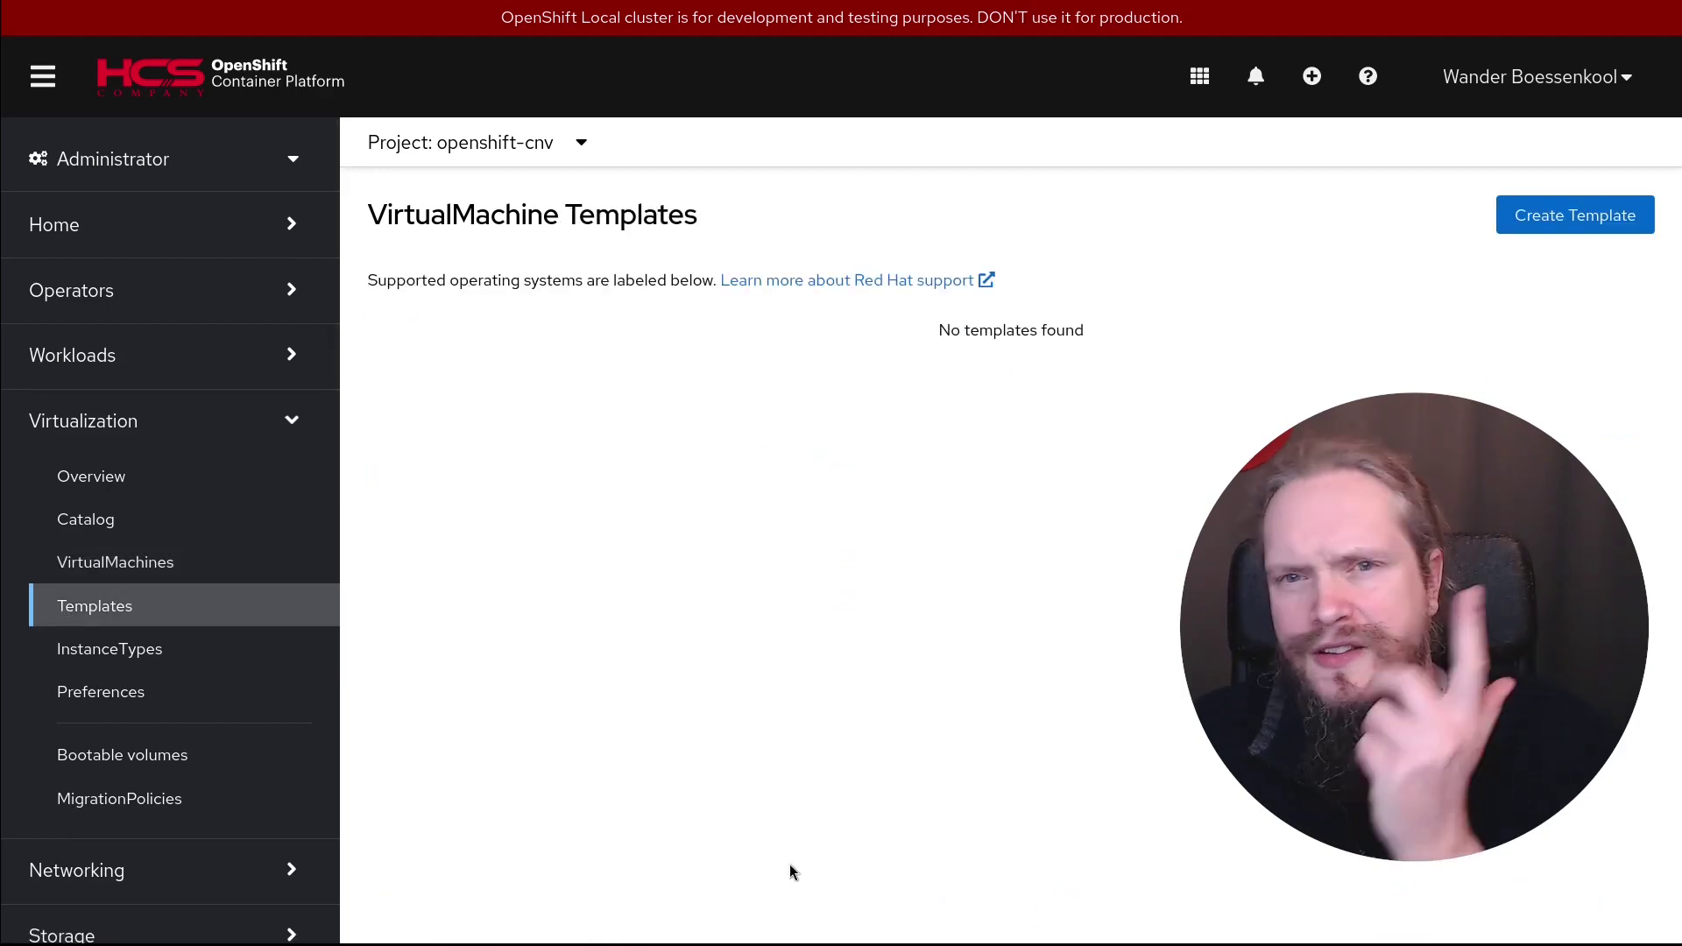
click(131, 649)
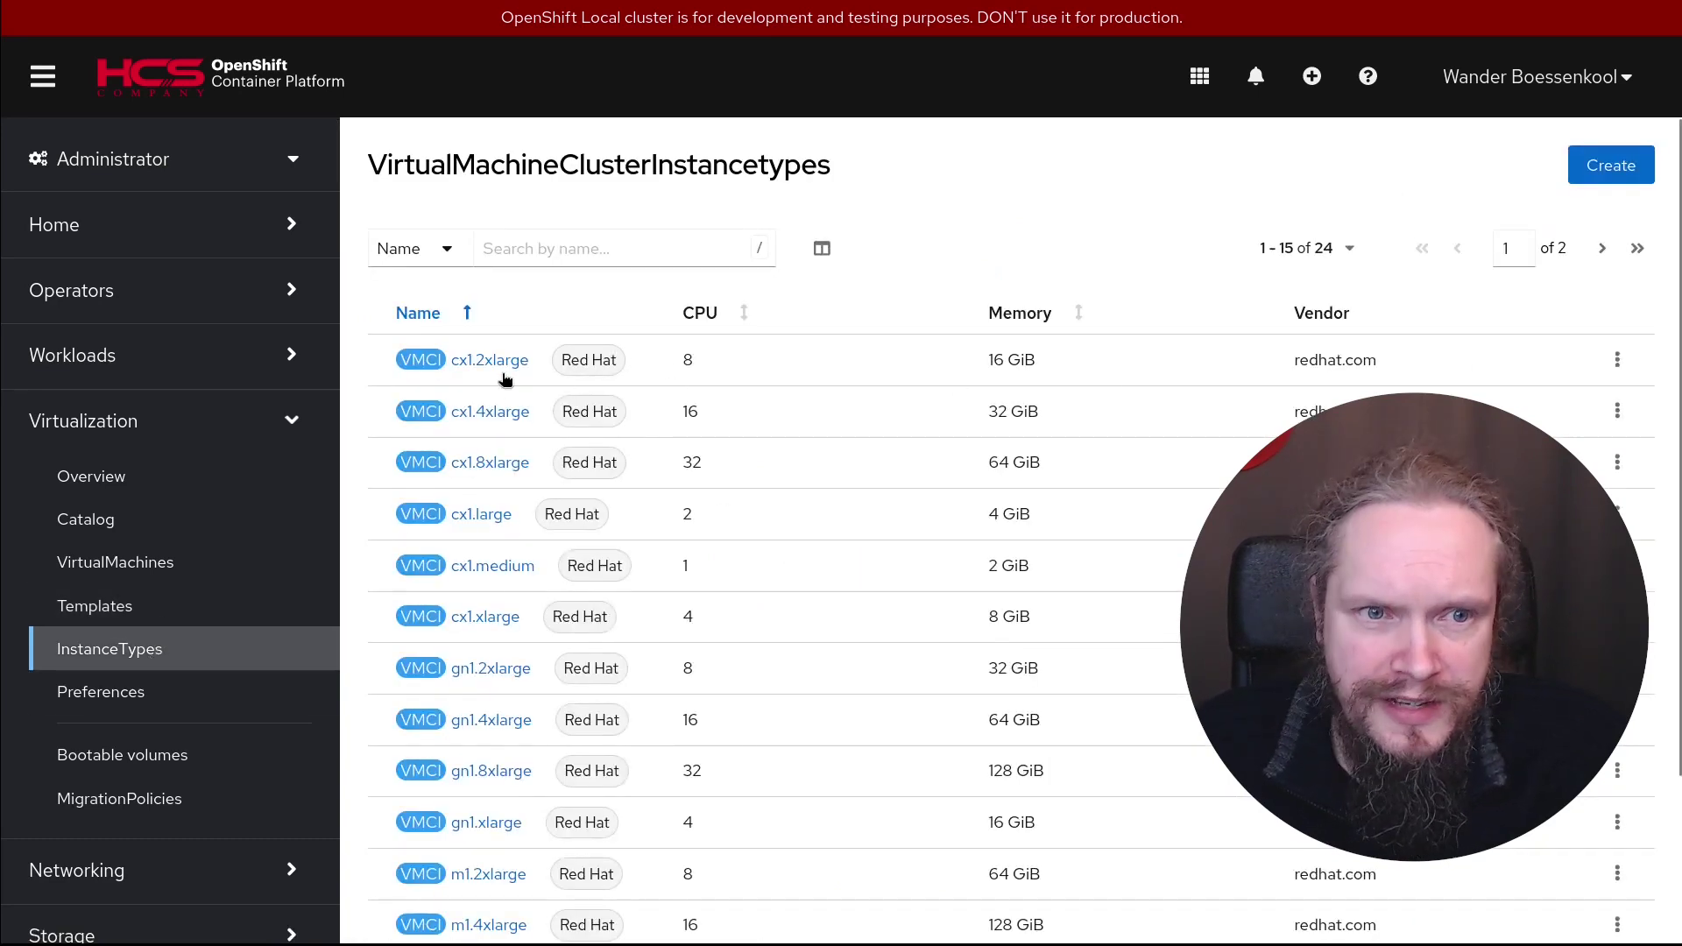
scroll(517, 395, down, 2)
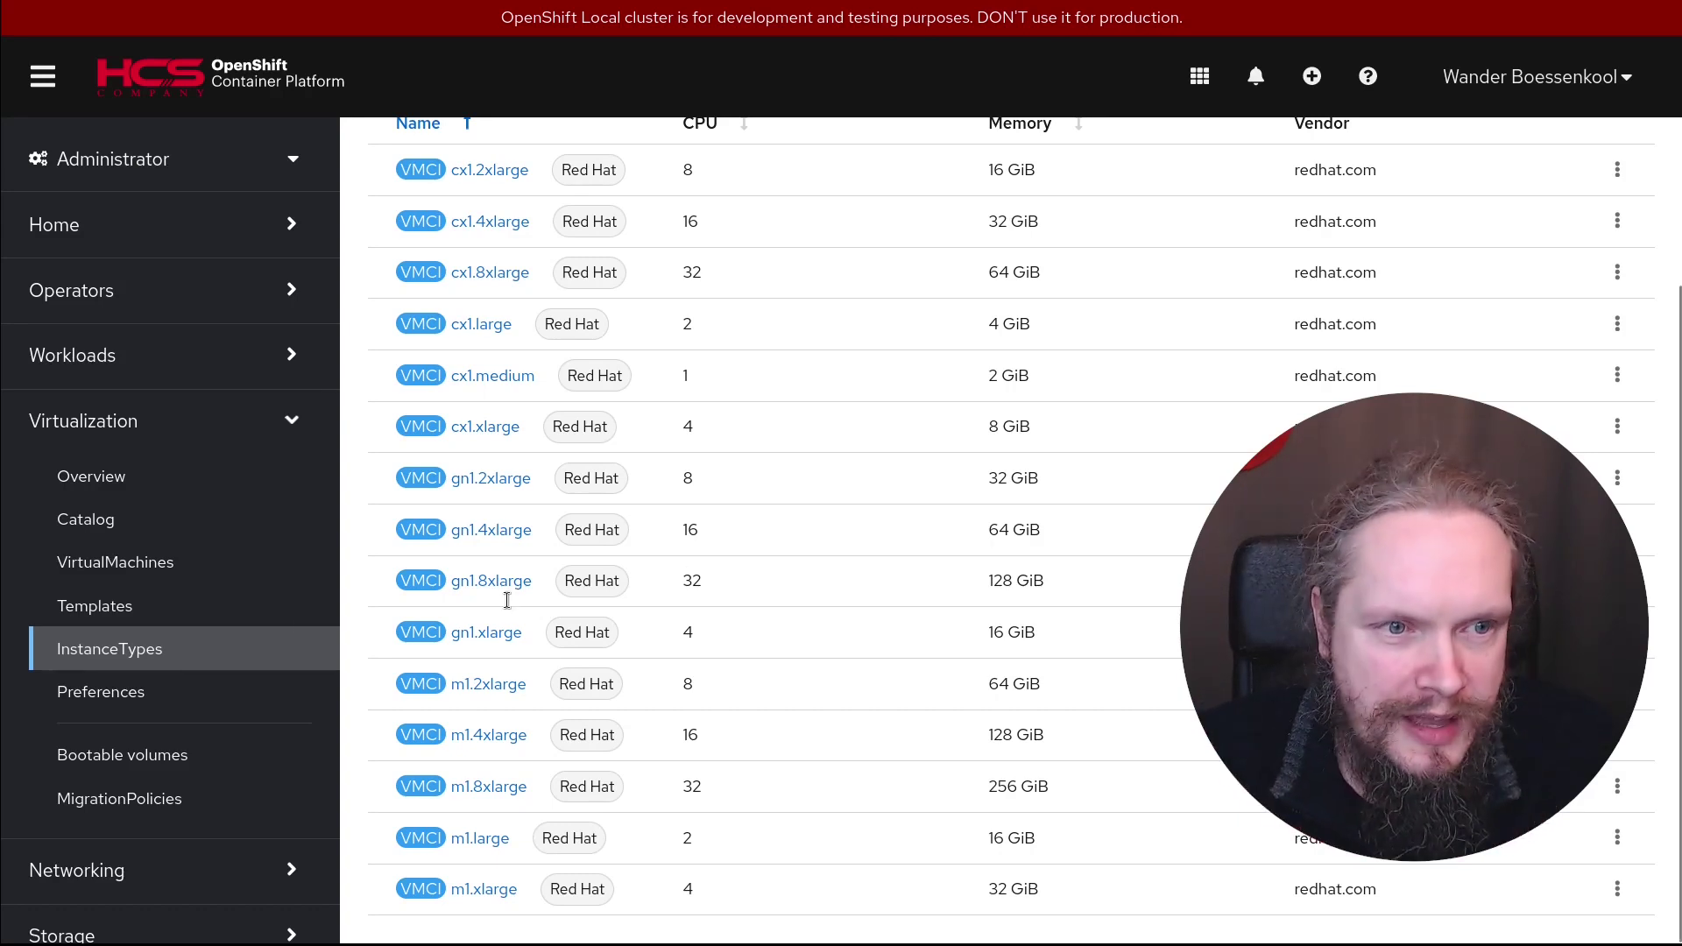
Browse the cluster Preferences list and open the centos.stream9 preference details
click(107, 713)
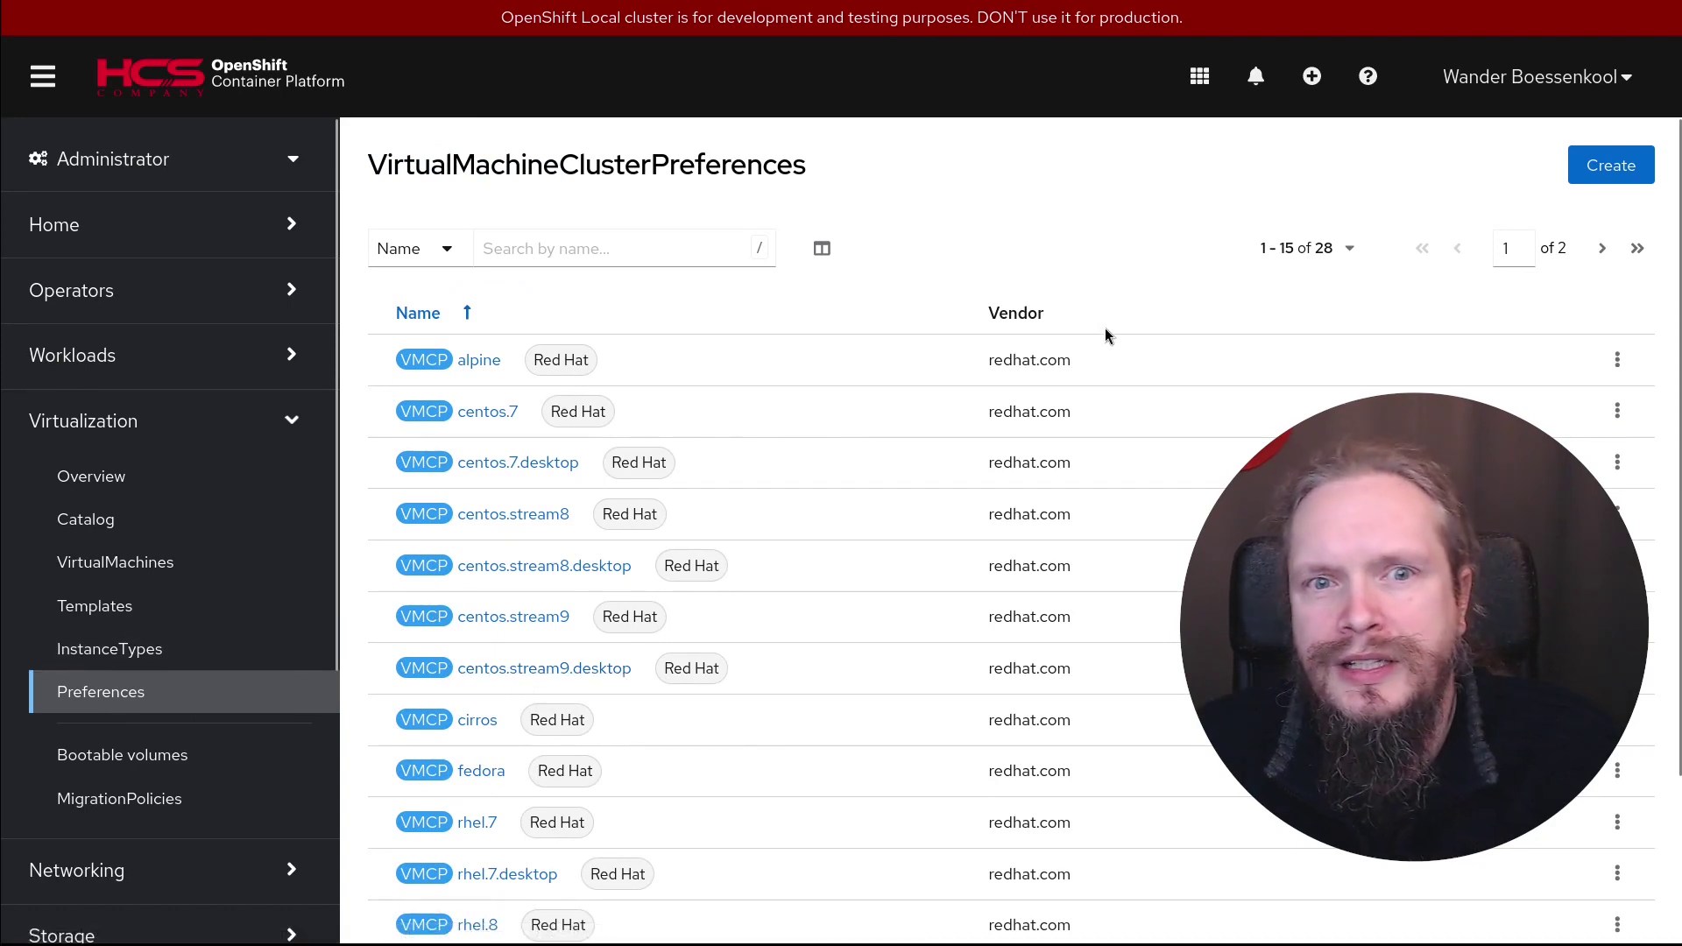
scroll(486, 364, down, 2)
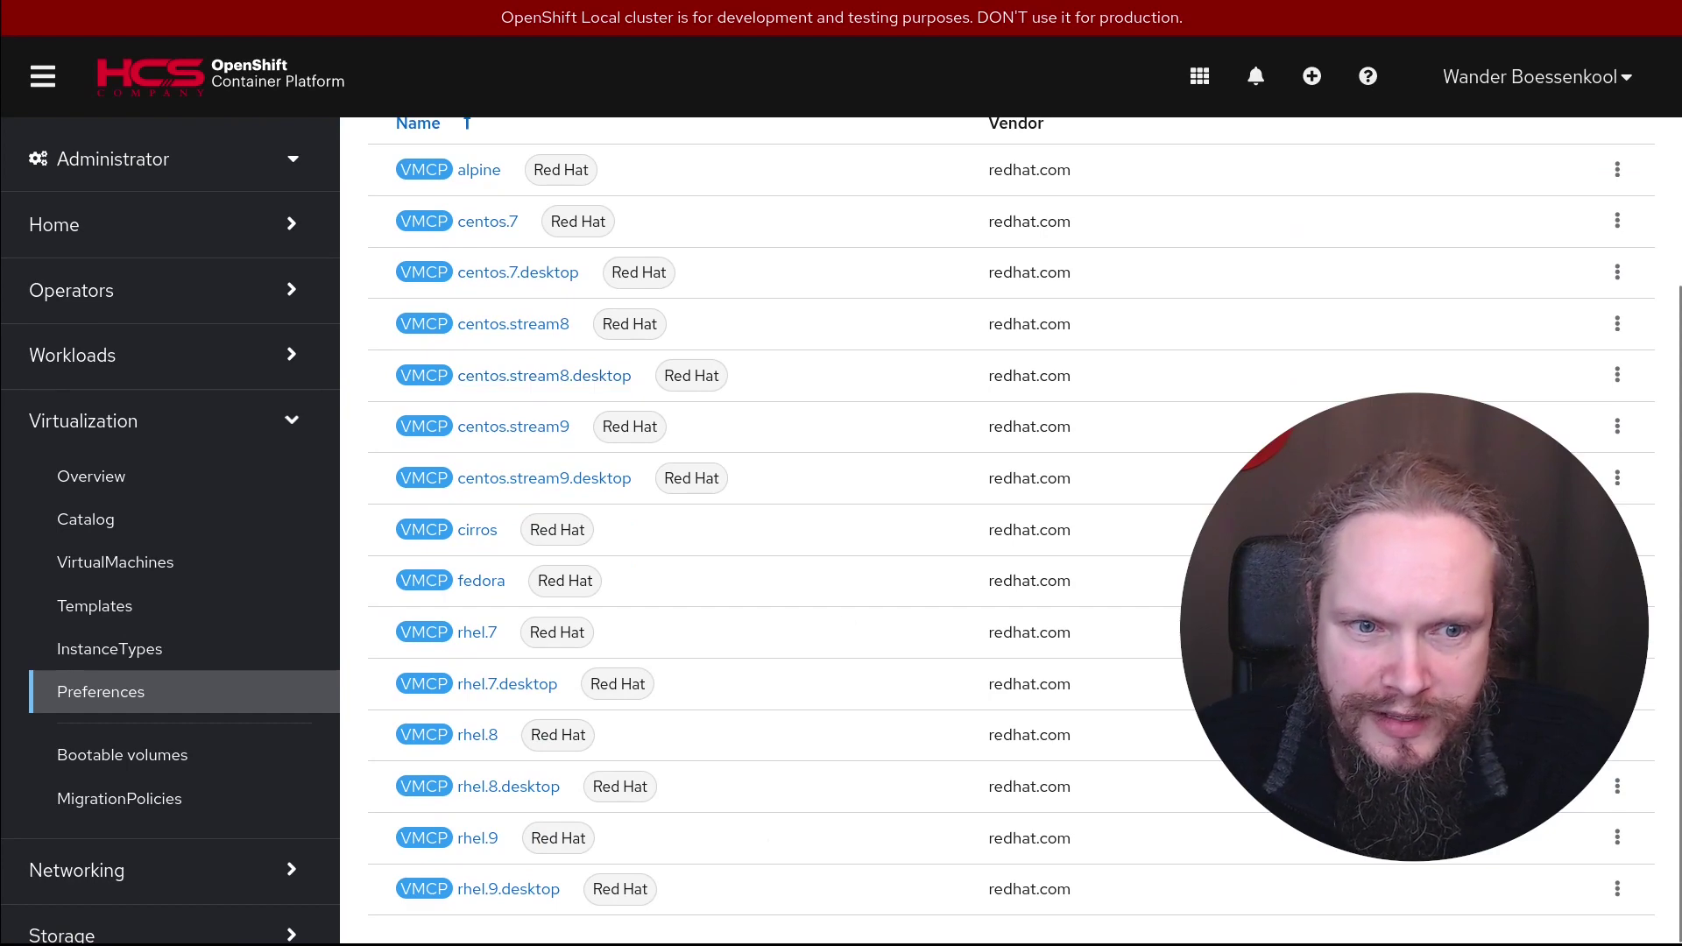
scroll(626, 728, up, 2)
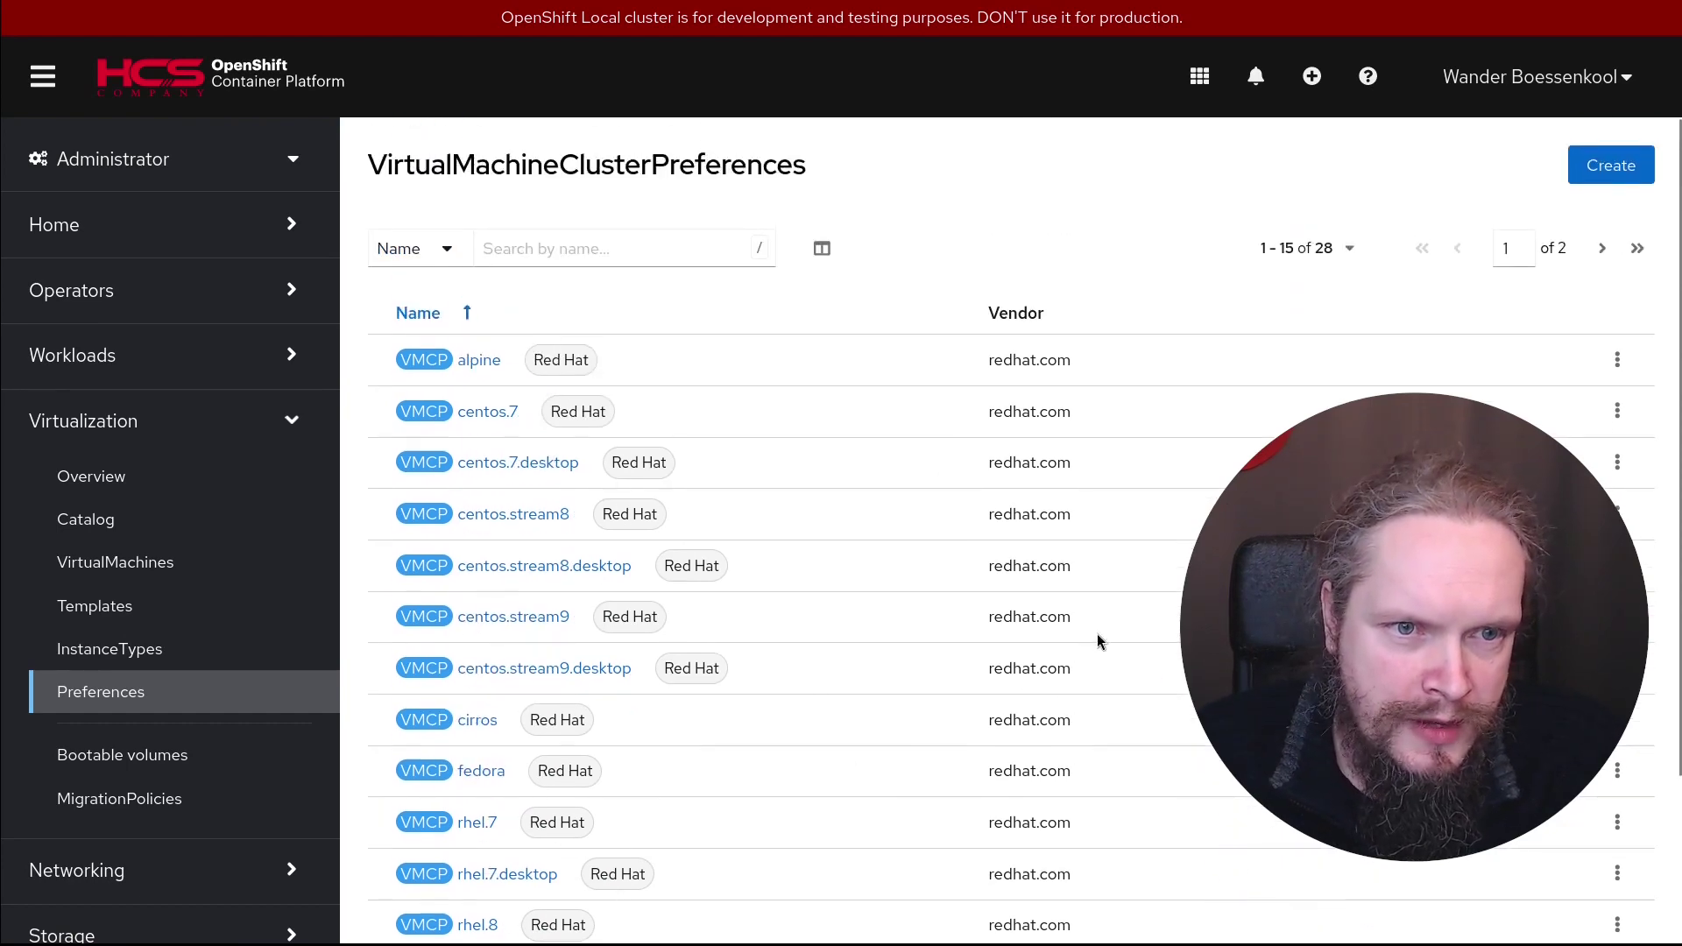
click(511, 615)
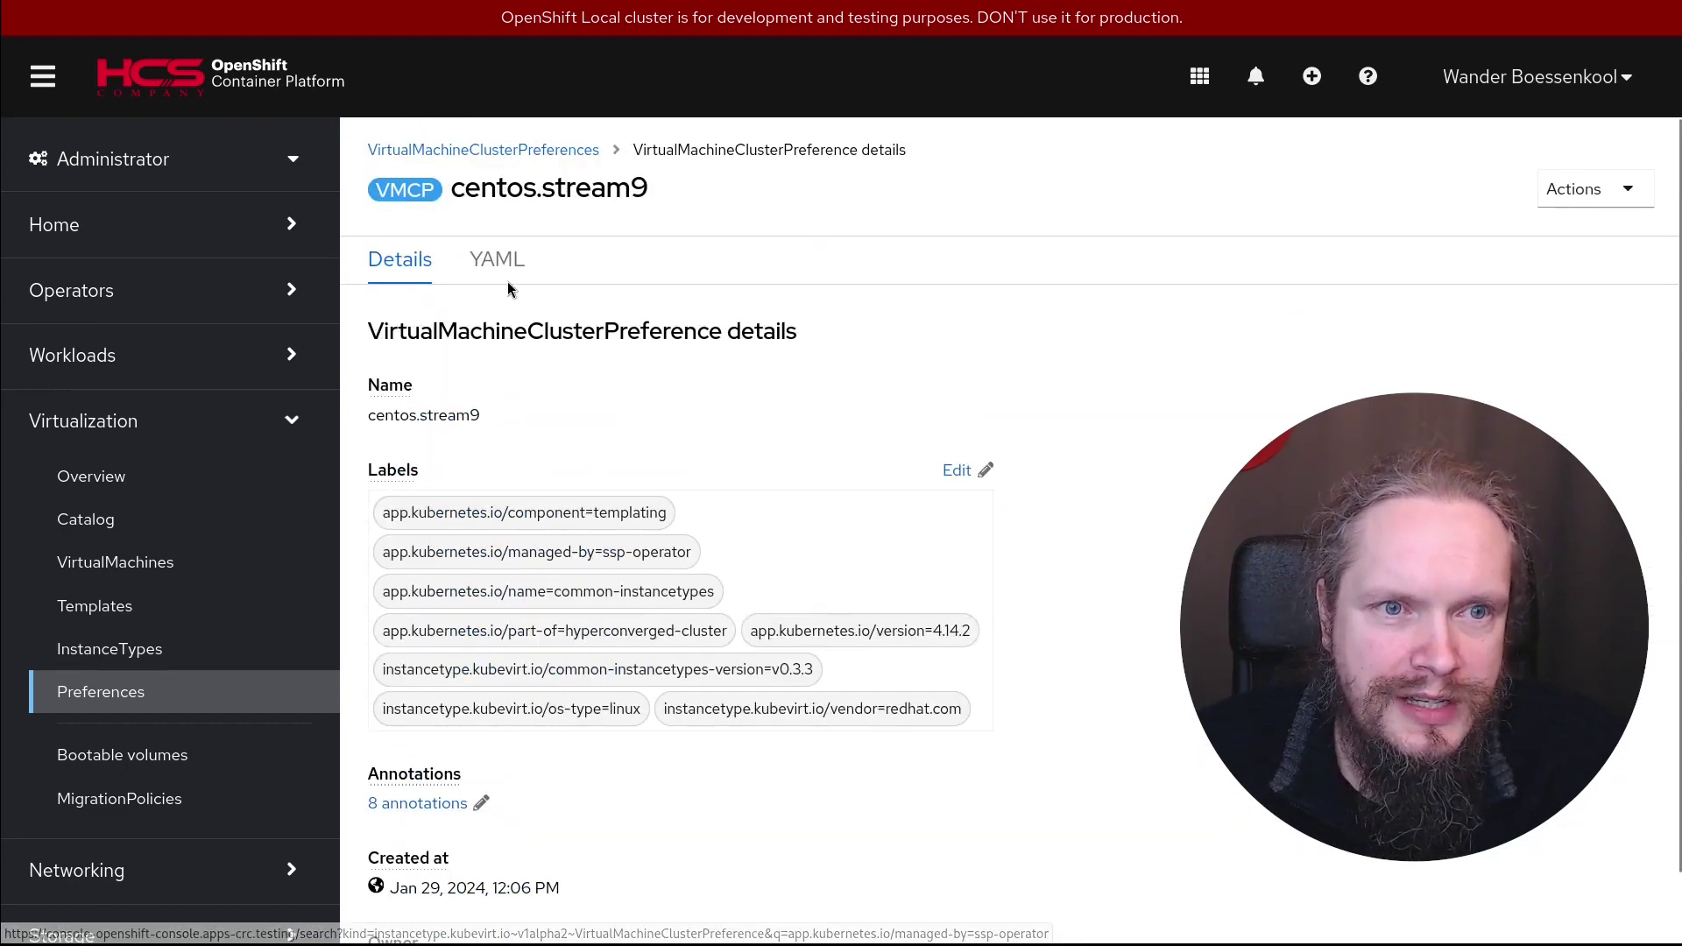
Review the centos.stream9 preference YAML, then view the empty Bootable volumes list
click(499, 255)
scroll(889, 666, down, 15)
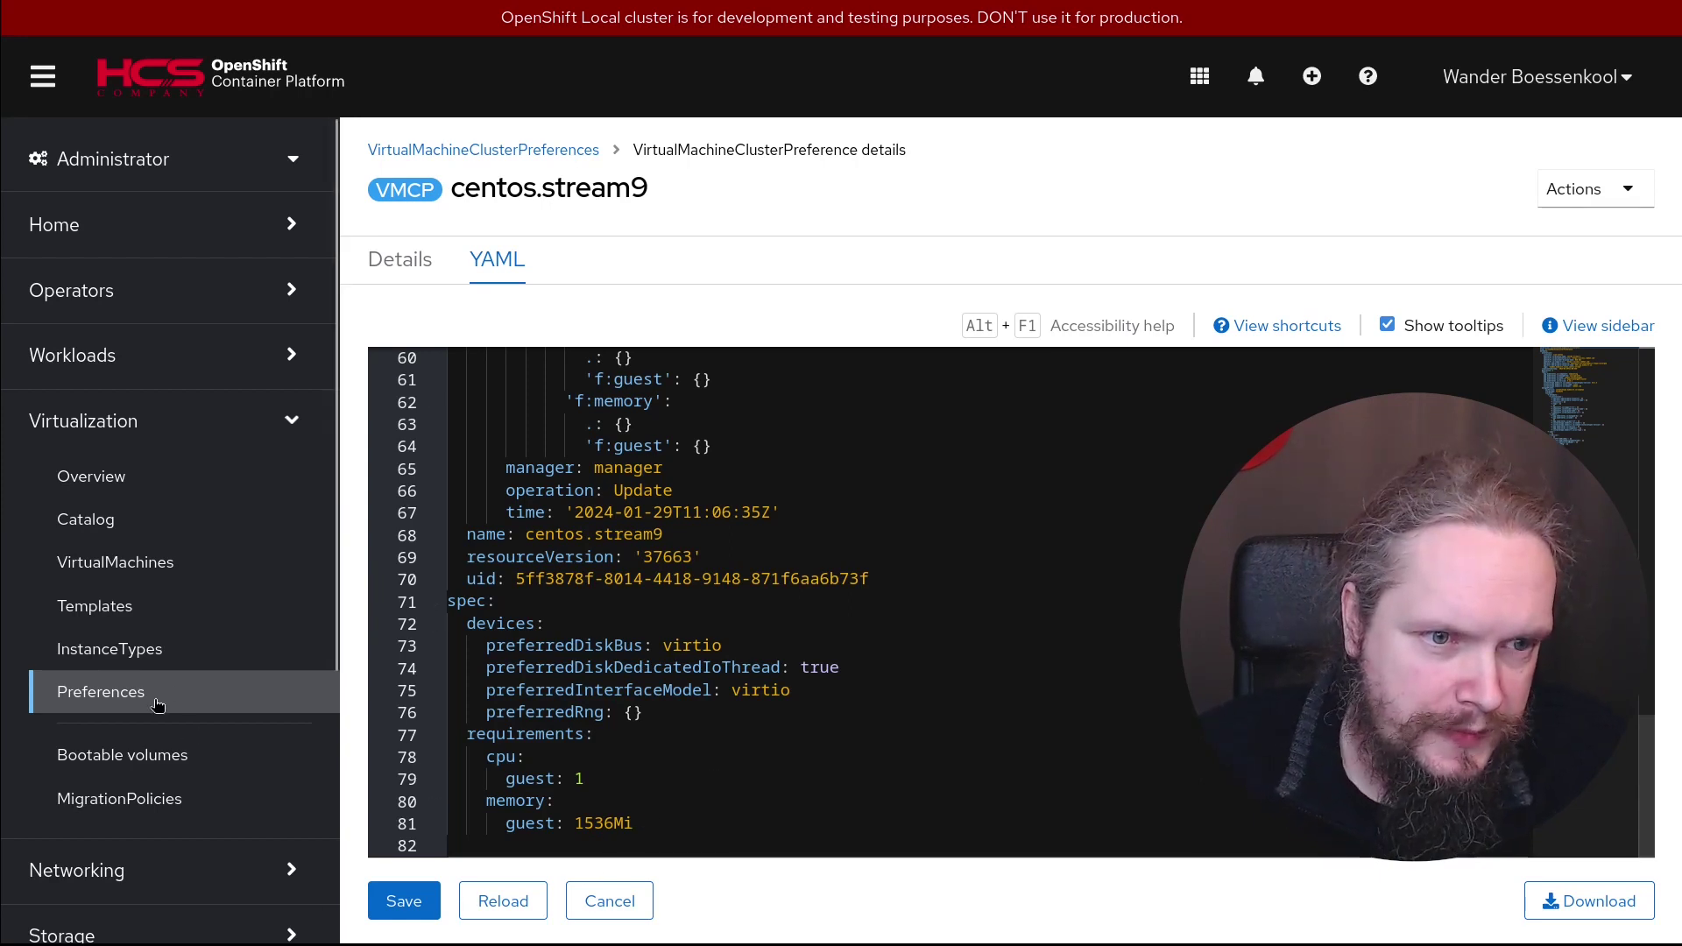
click(95, 764)
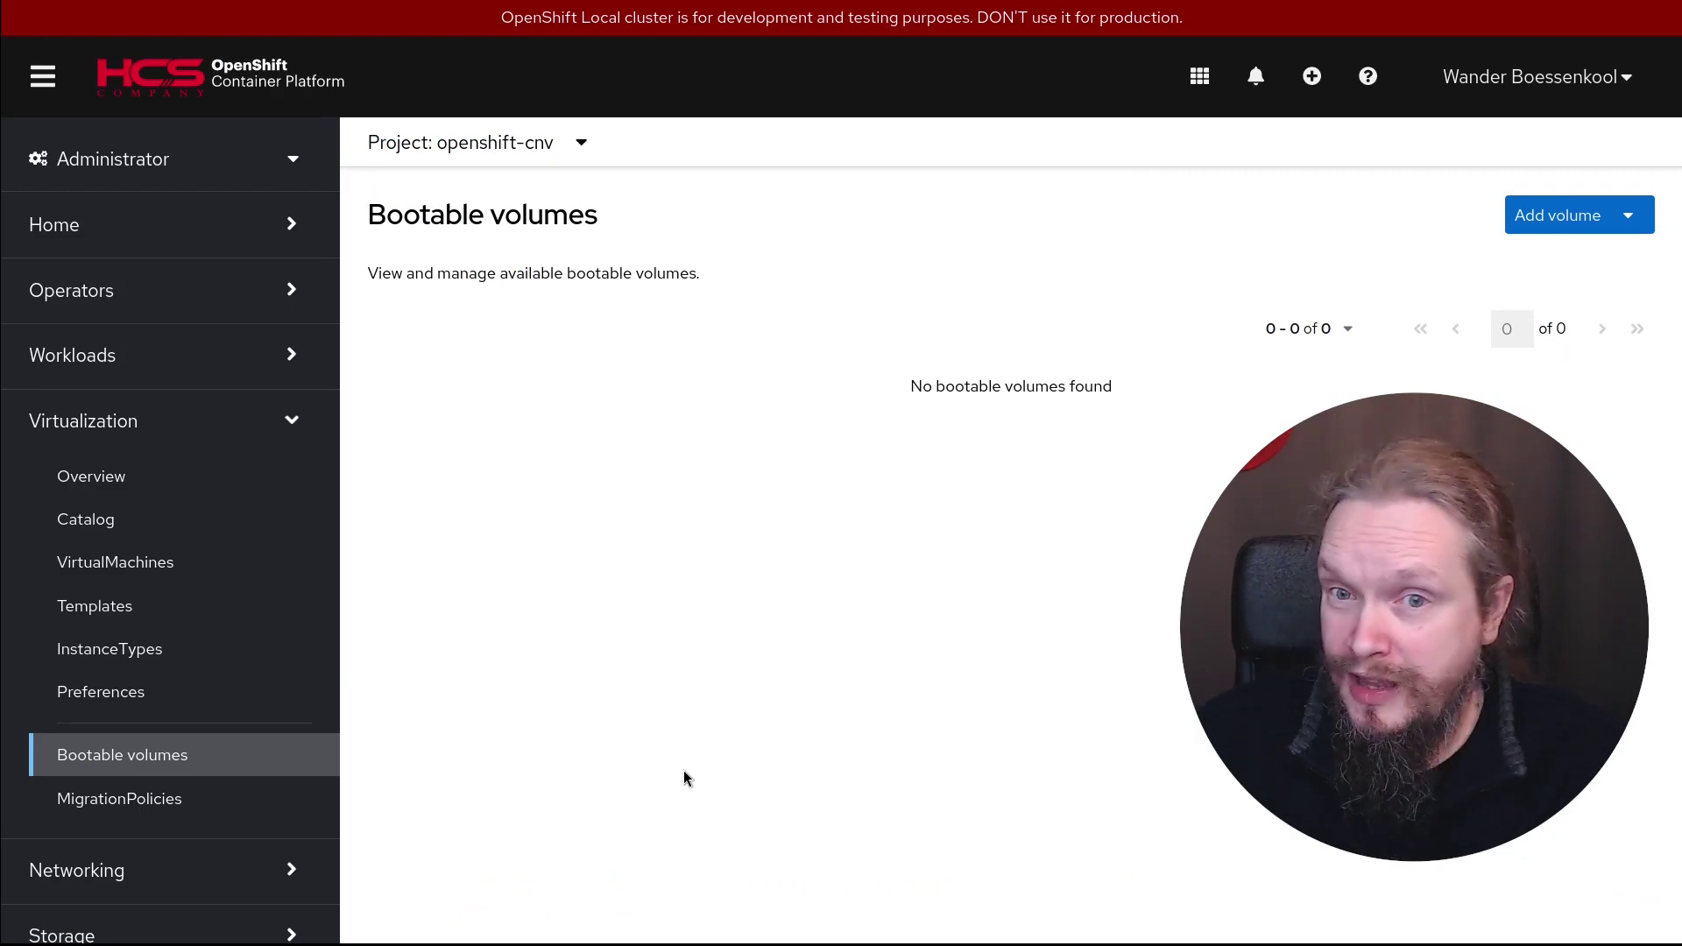
Visit MigrationPolicies, then show the Create VirtualMachine options on the empty VirtualMachines page
click(130, 798)
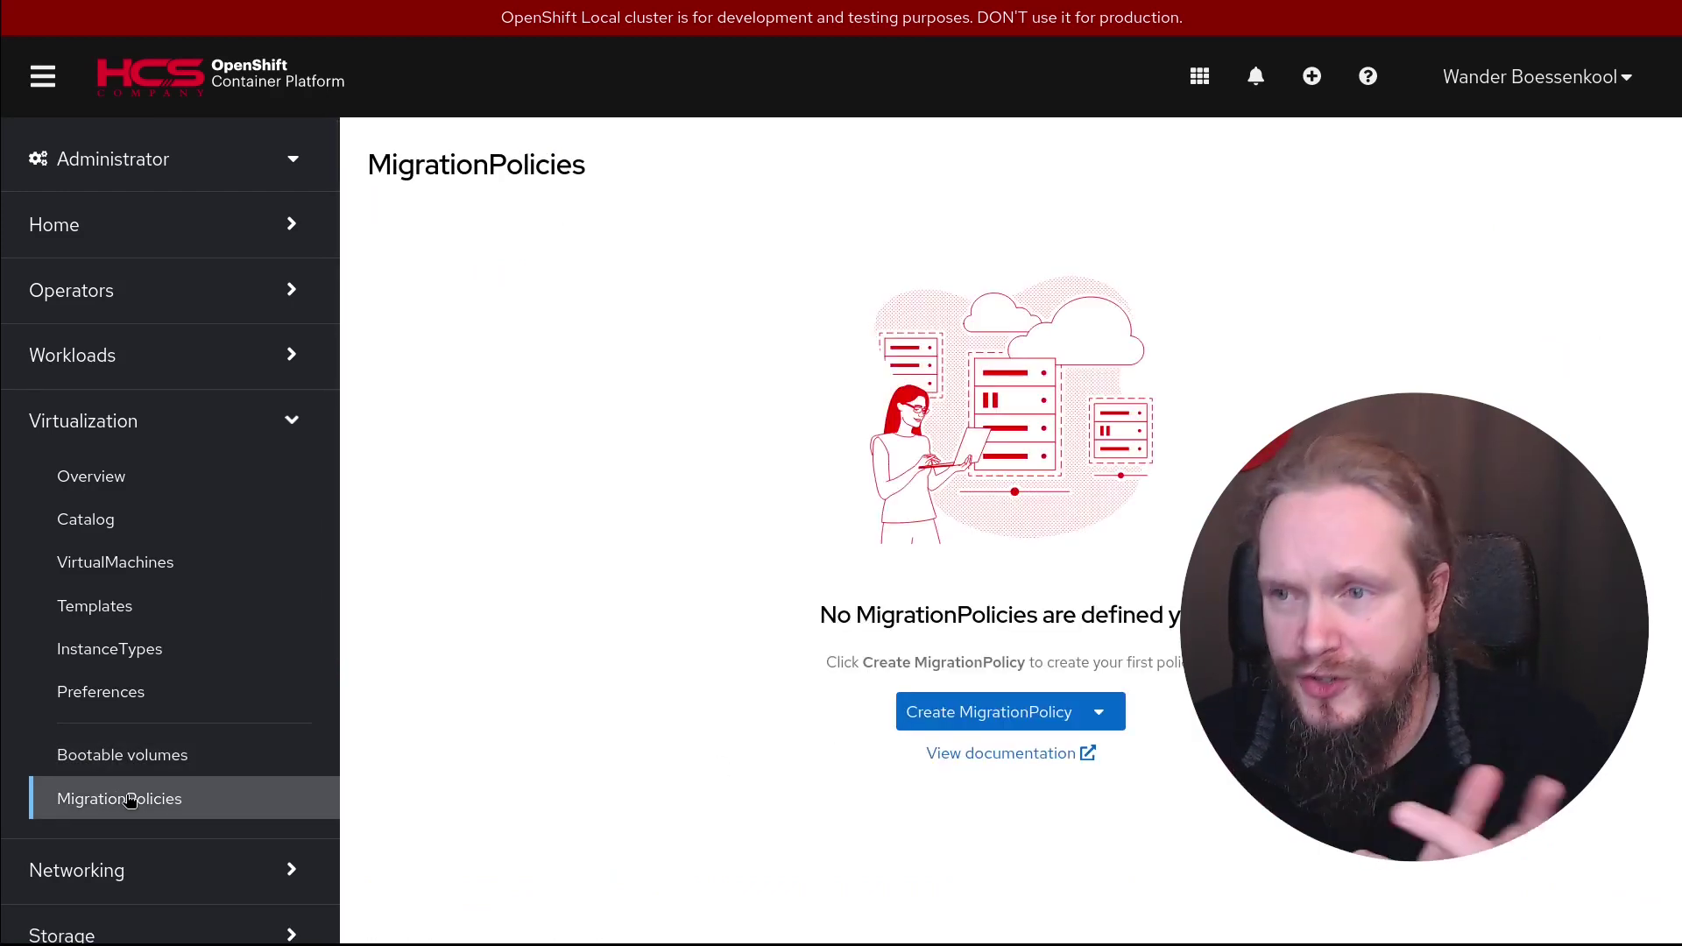
click(127, 563)
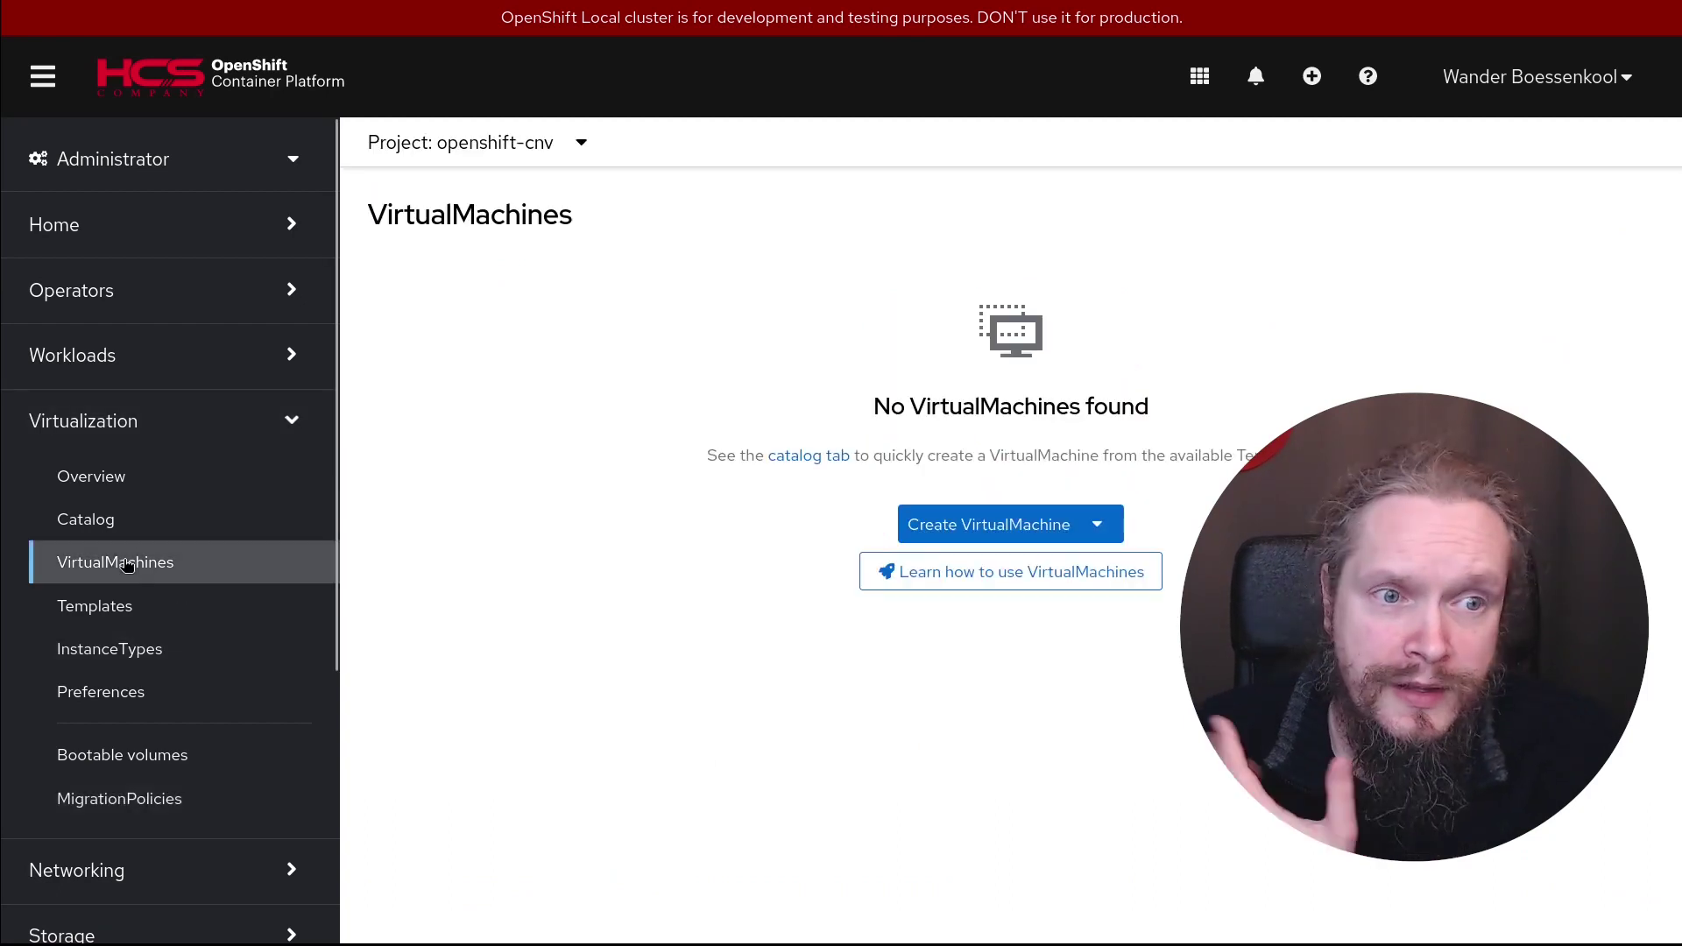
click(983, 536)
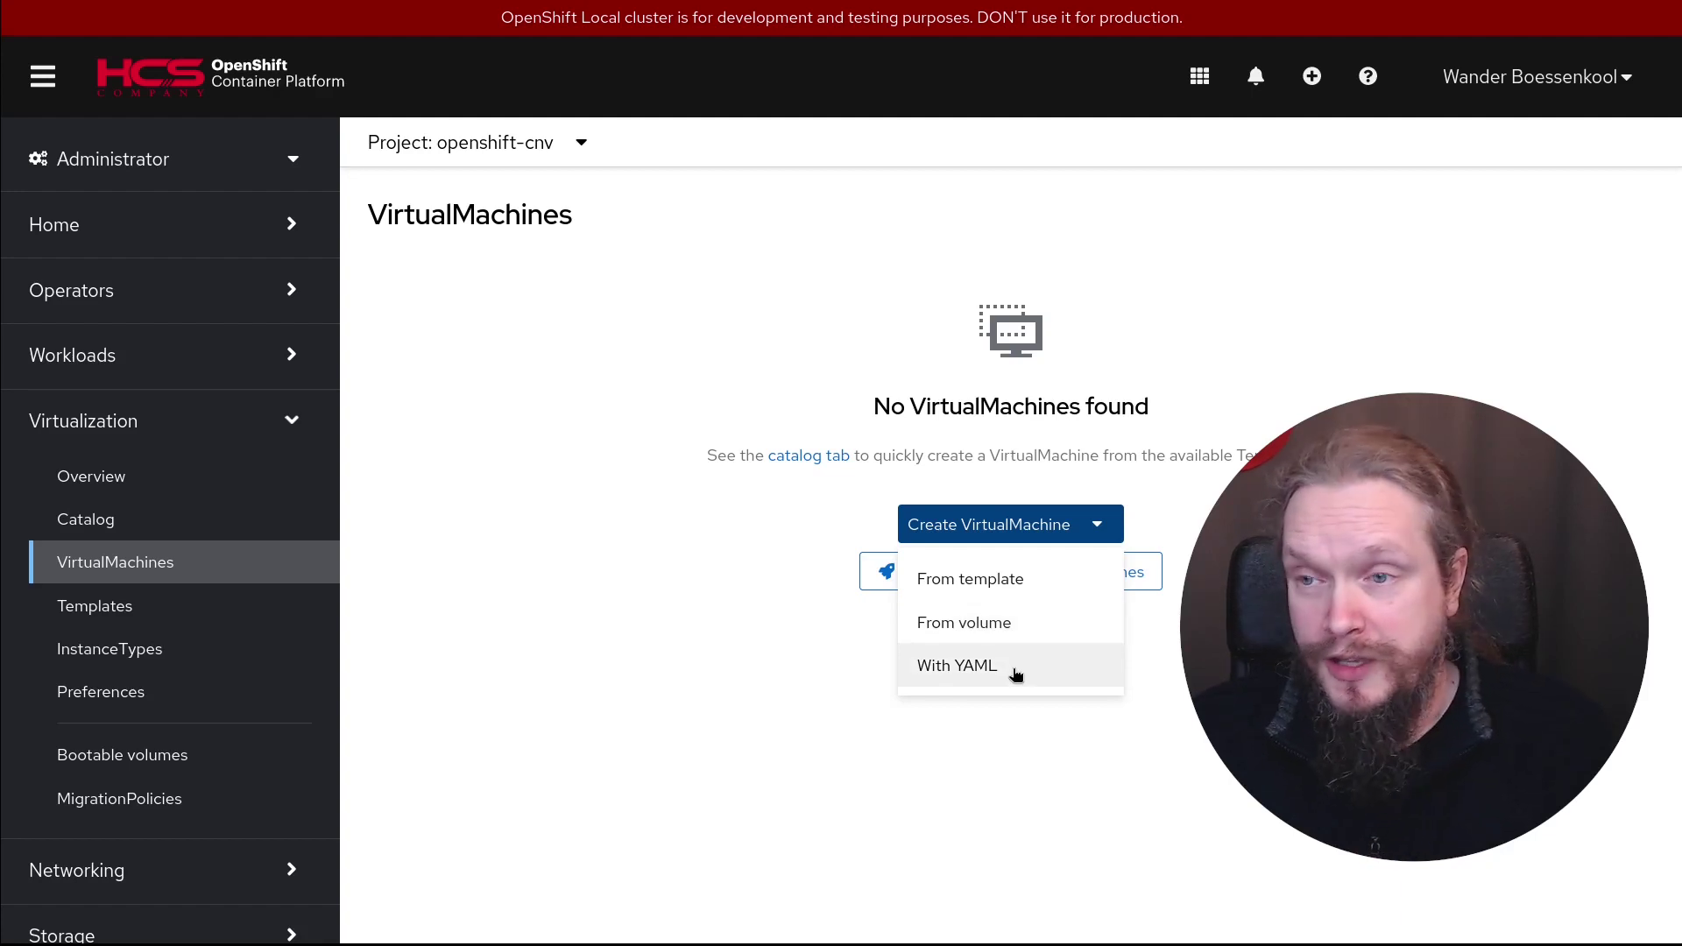
Pick the Fedora VM template from the catalog, leaving CPU and memory unchanged
click(1006, 593)
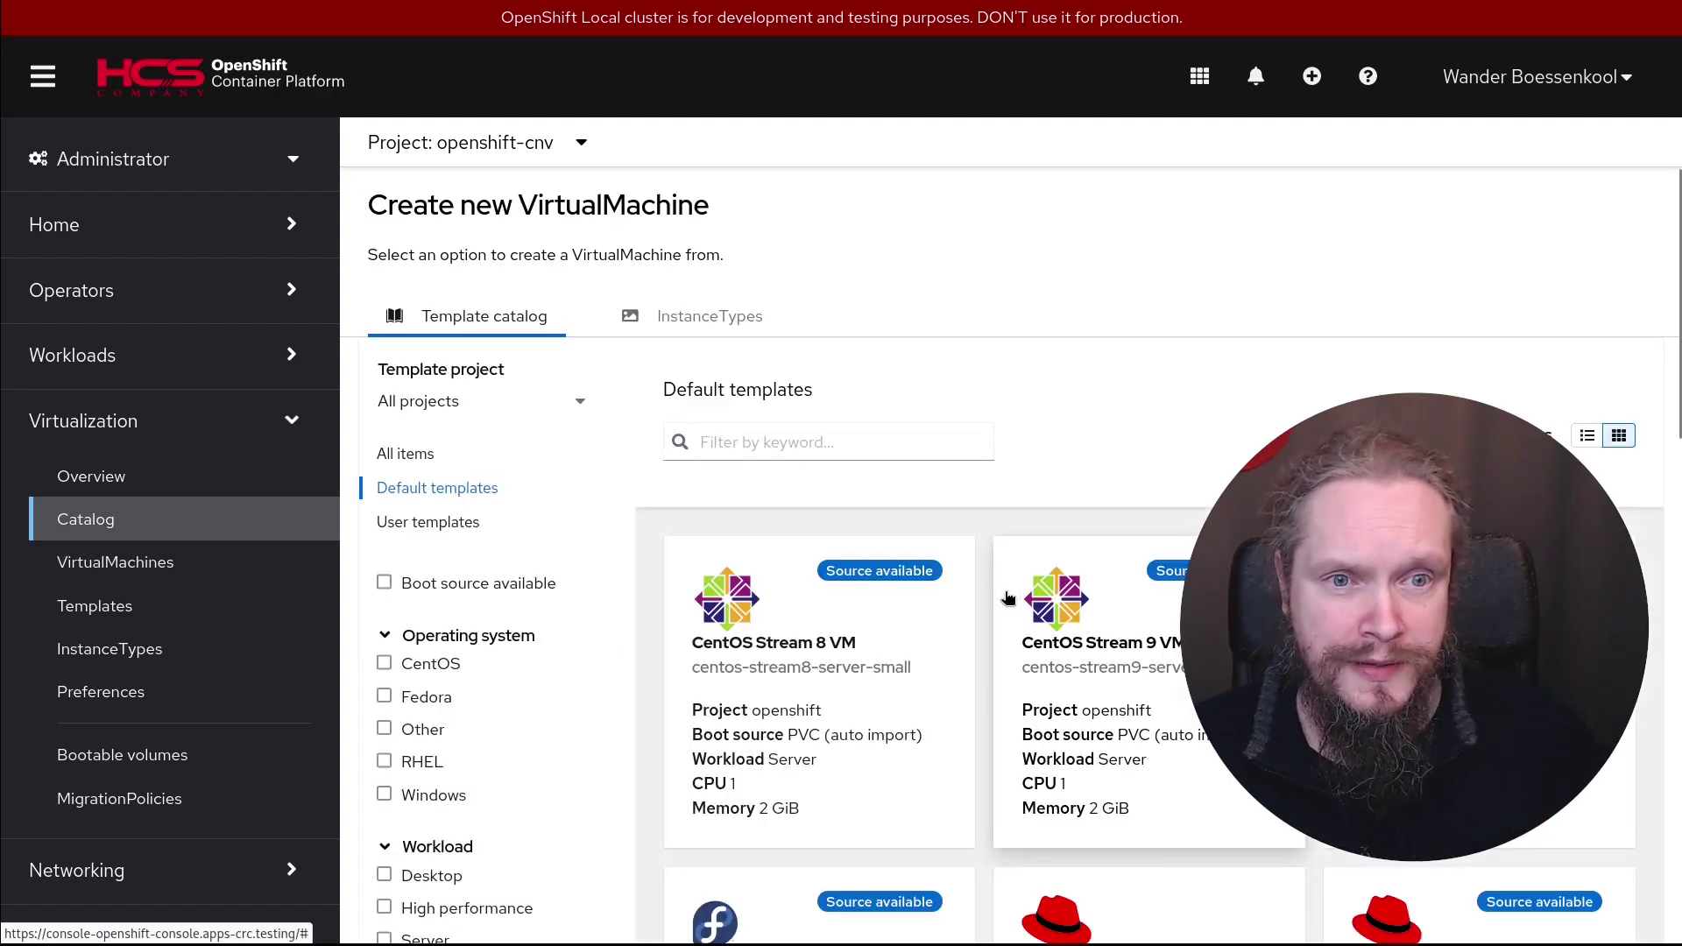
scroll(943, 562, down, 5)
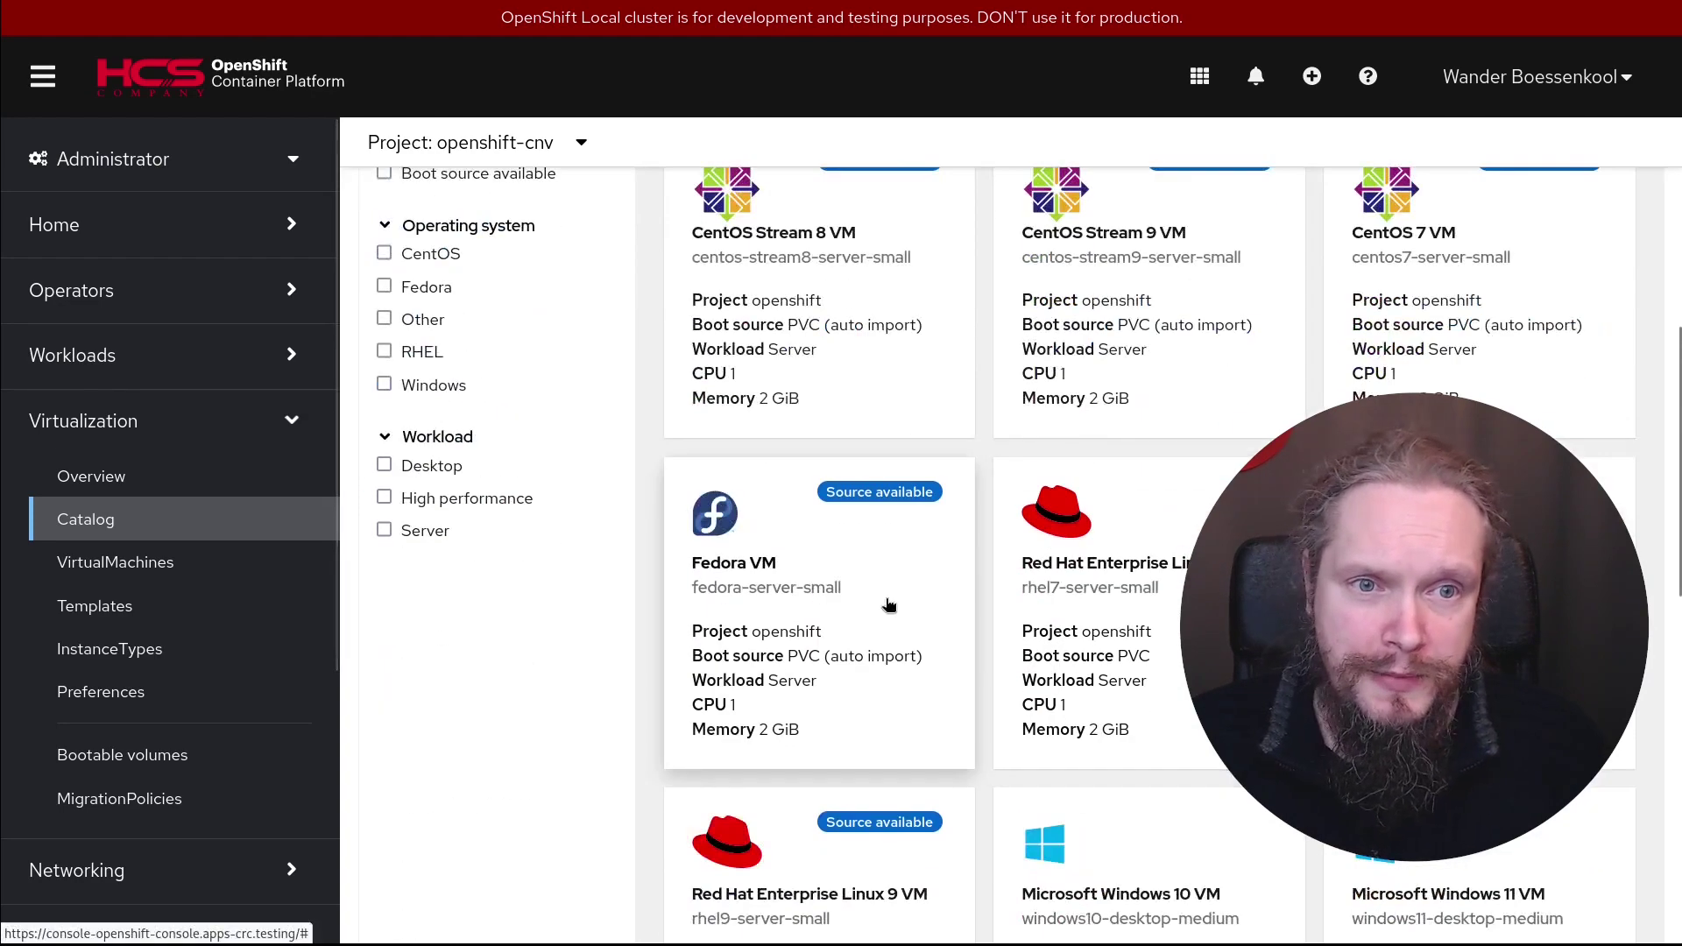
click(783, 649)
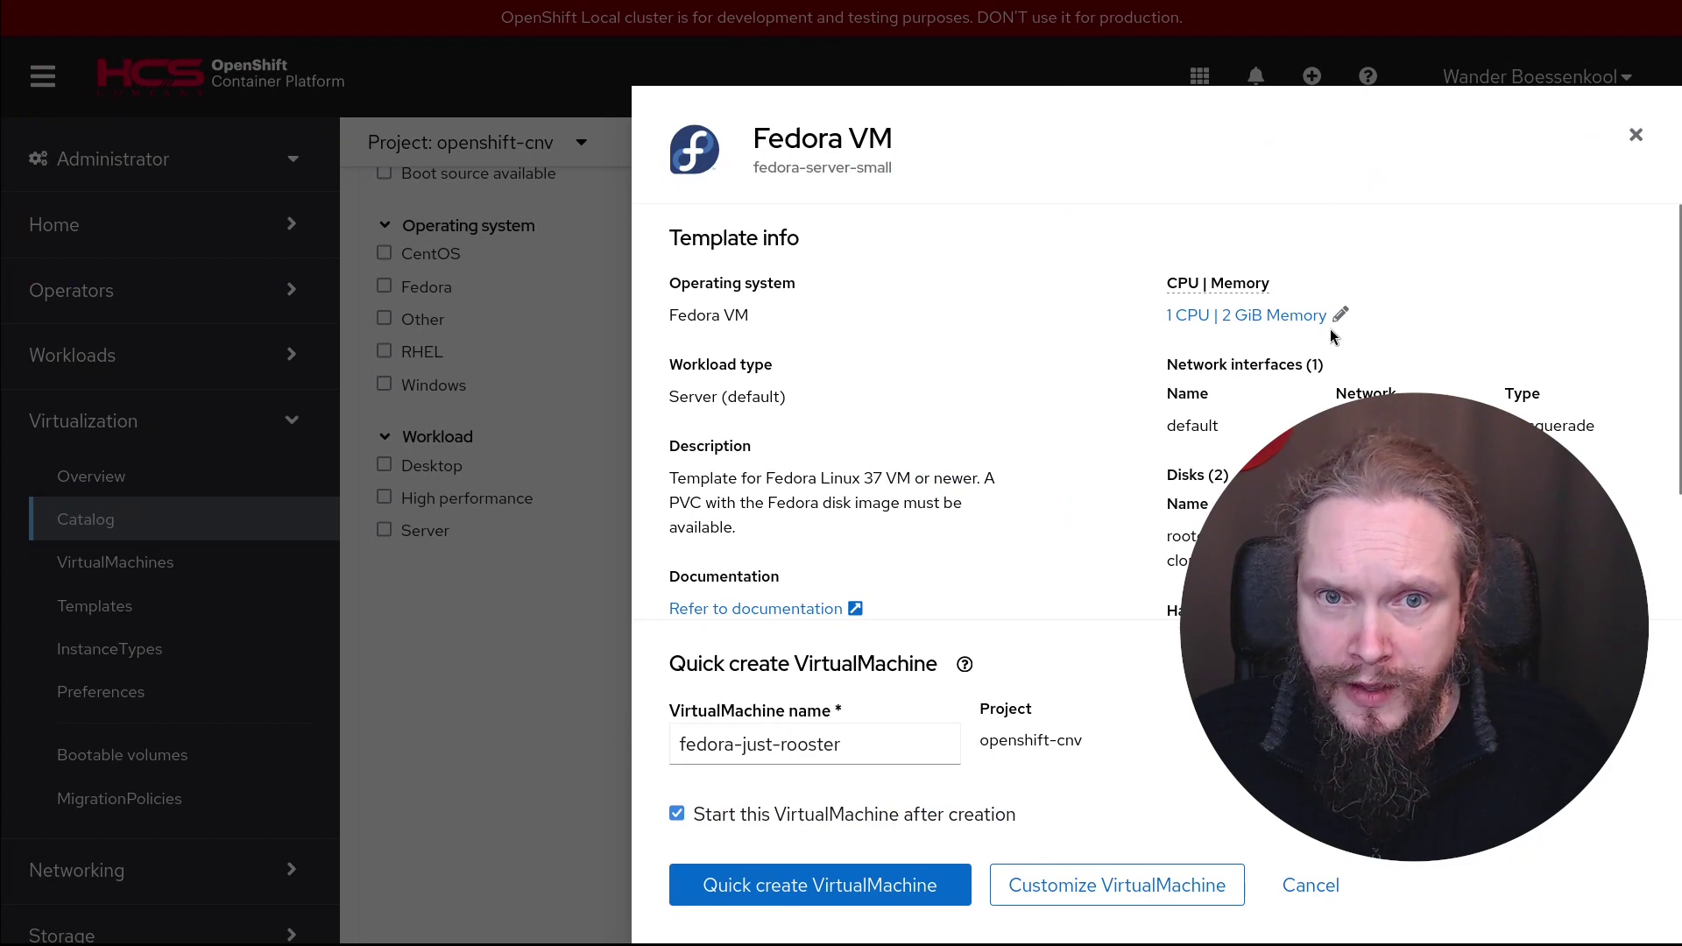
click(1283, 315)
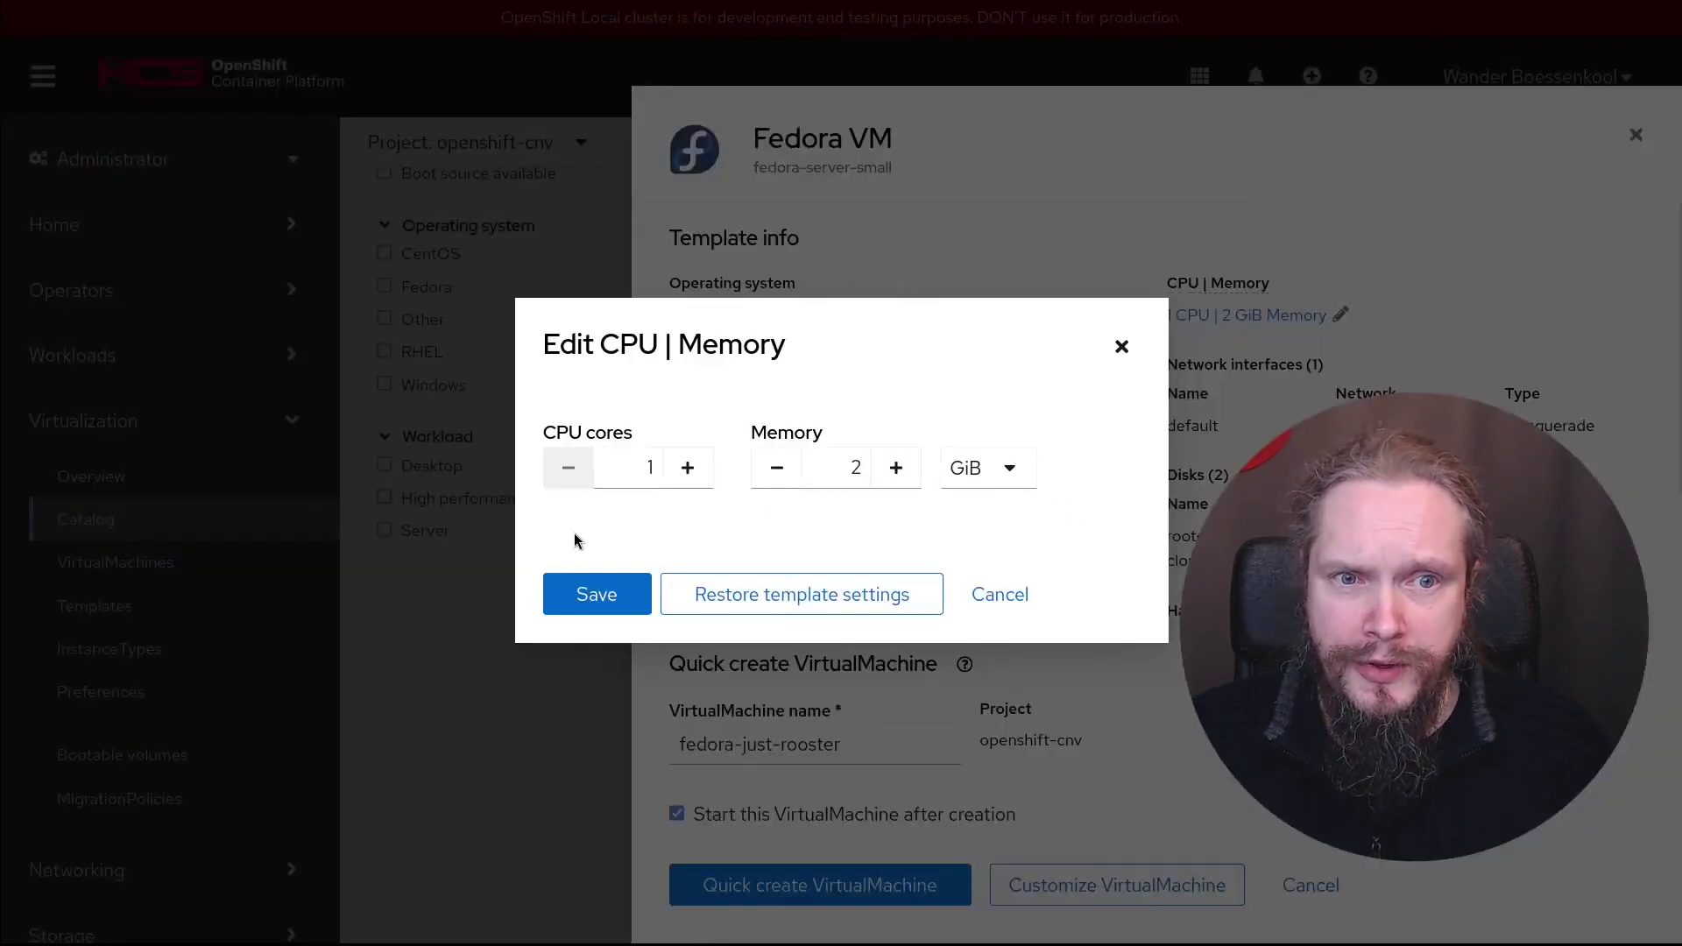
click(1000, 595)
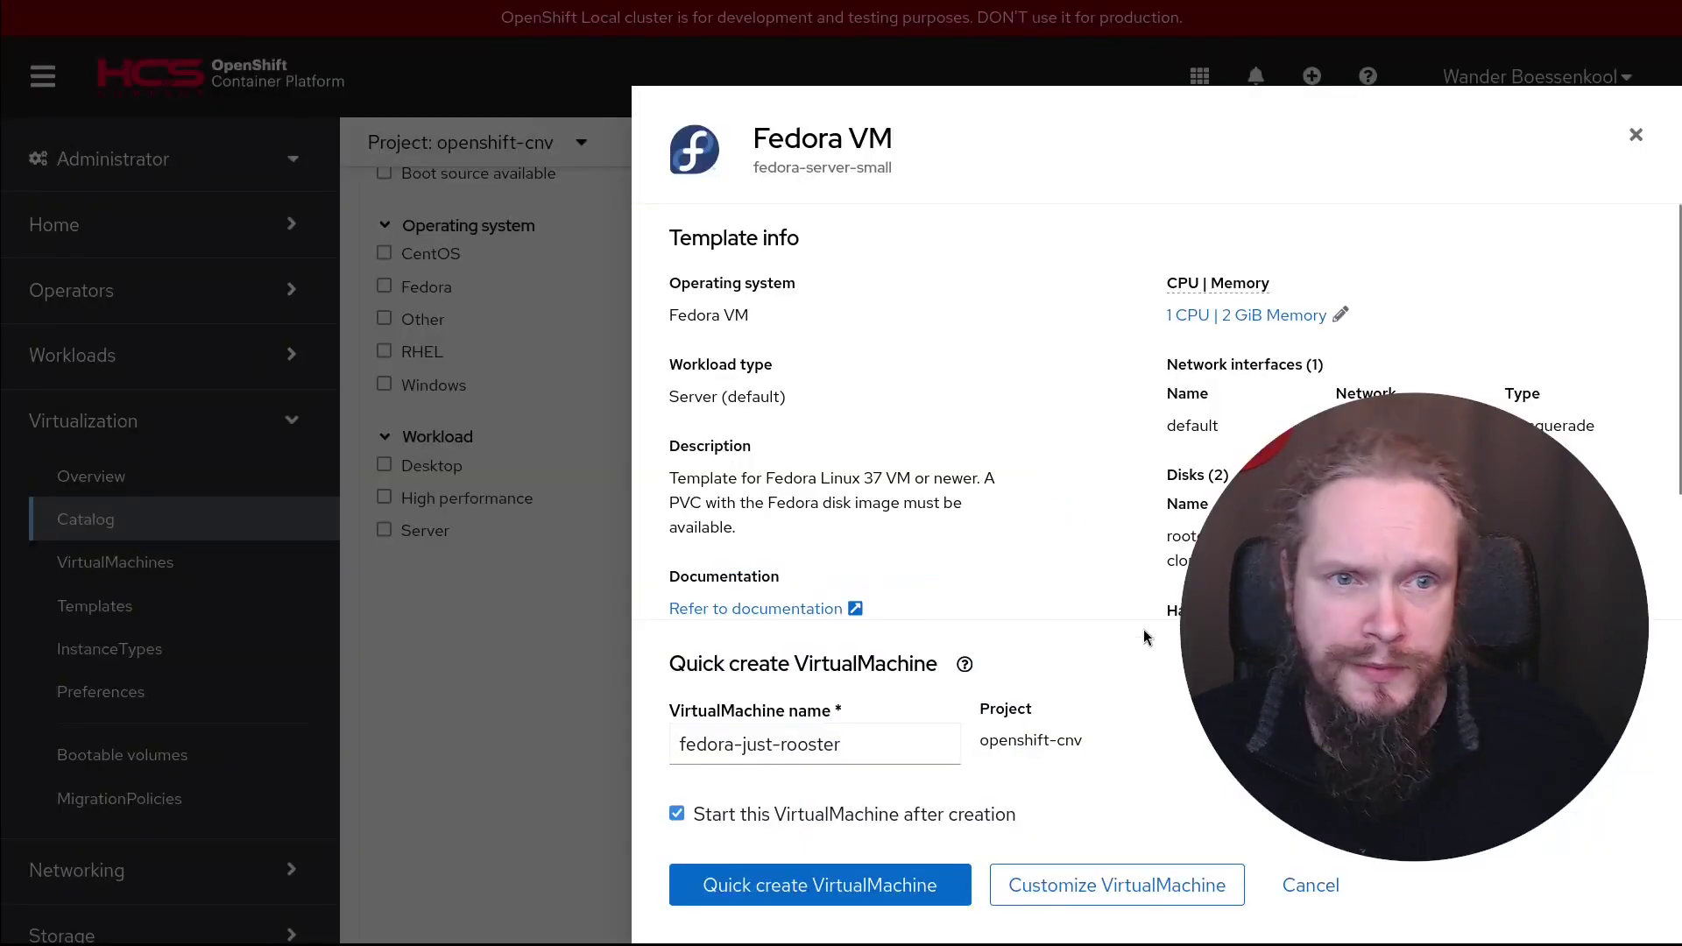
Name the new virtual machine 'fedora'
click(881, 744)
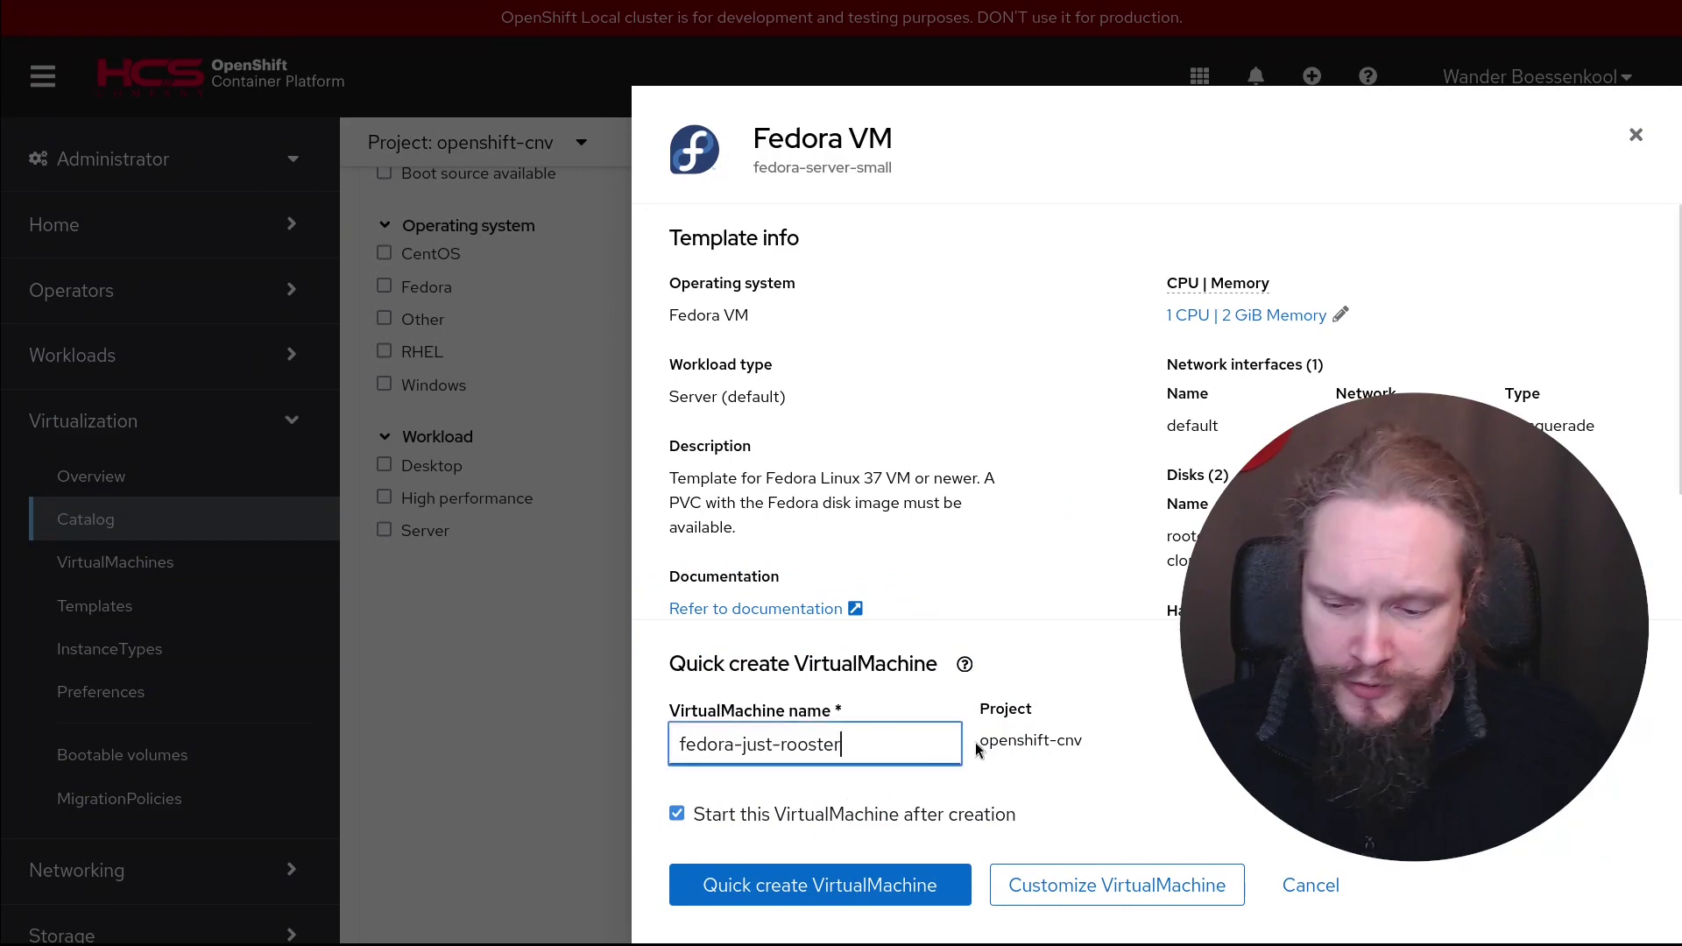
key(BackSpace)
key(BackSpace)
key(BackSpace)
key(BackSpace)
key(BackSpace)
key(BackSpace)
key(BackSpace)
key(BackSpace)
key(BackSpace)
key(BackSpace)
key(BackSpace)
key(BackSpace)
key(BackSpace)
key(BackSpace)
key(BackSpace)
key(BackSpace)
key(BackSpace)
key(BackSpace)
key(BackSpace)
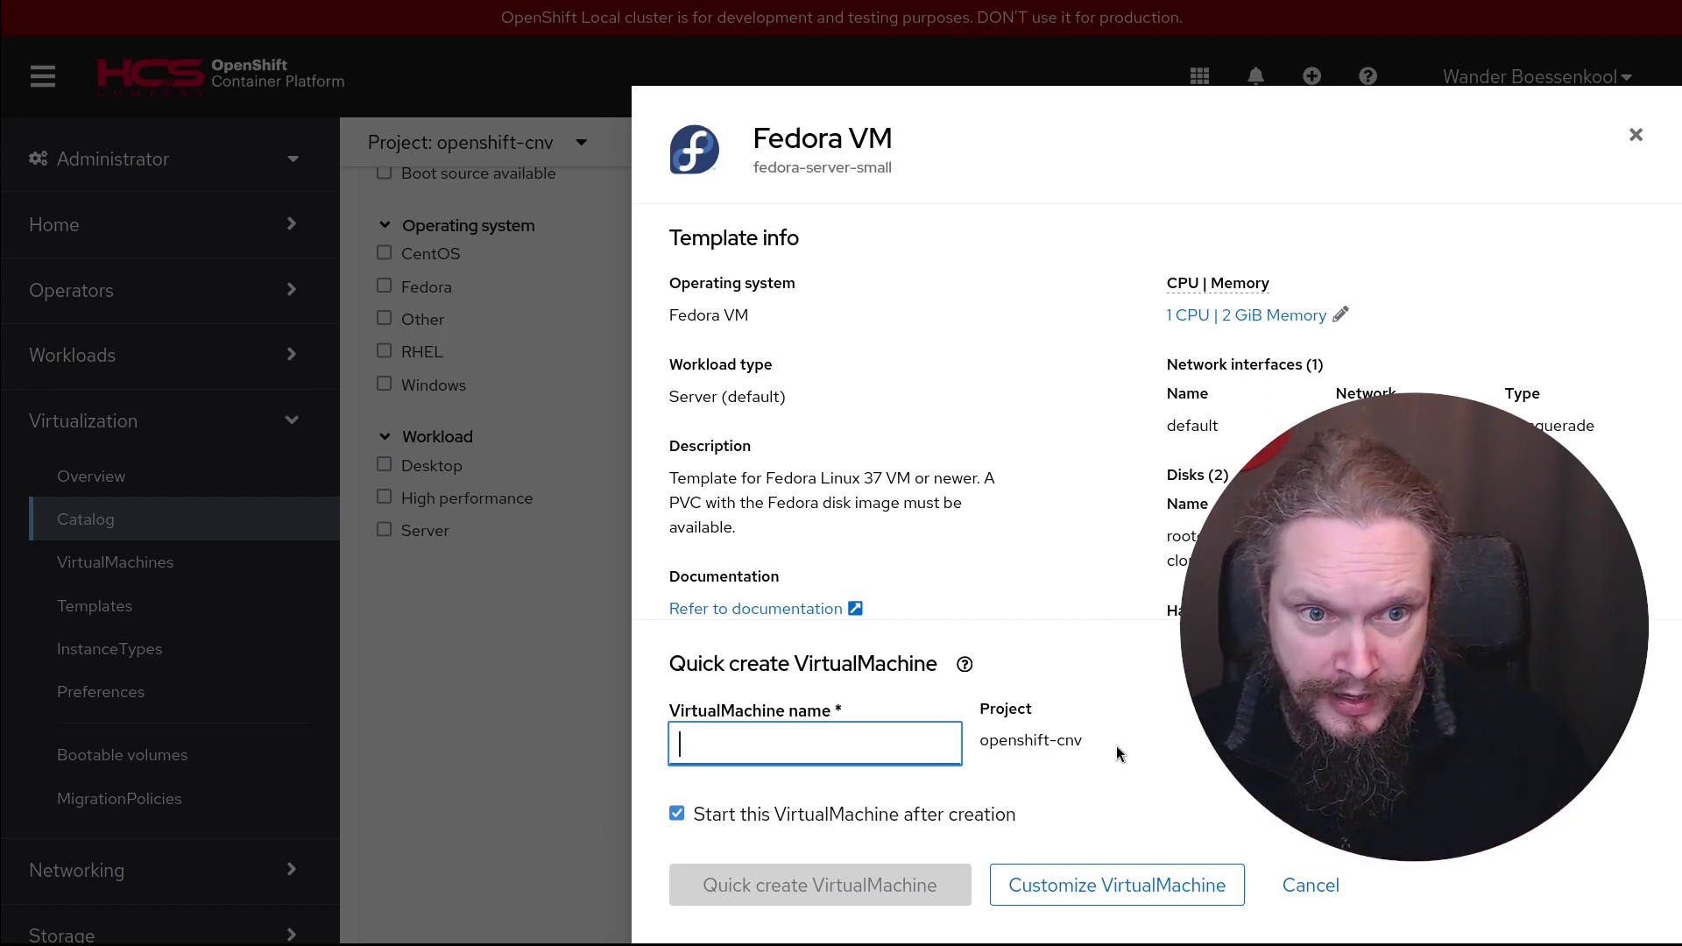
text(fedora)
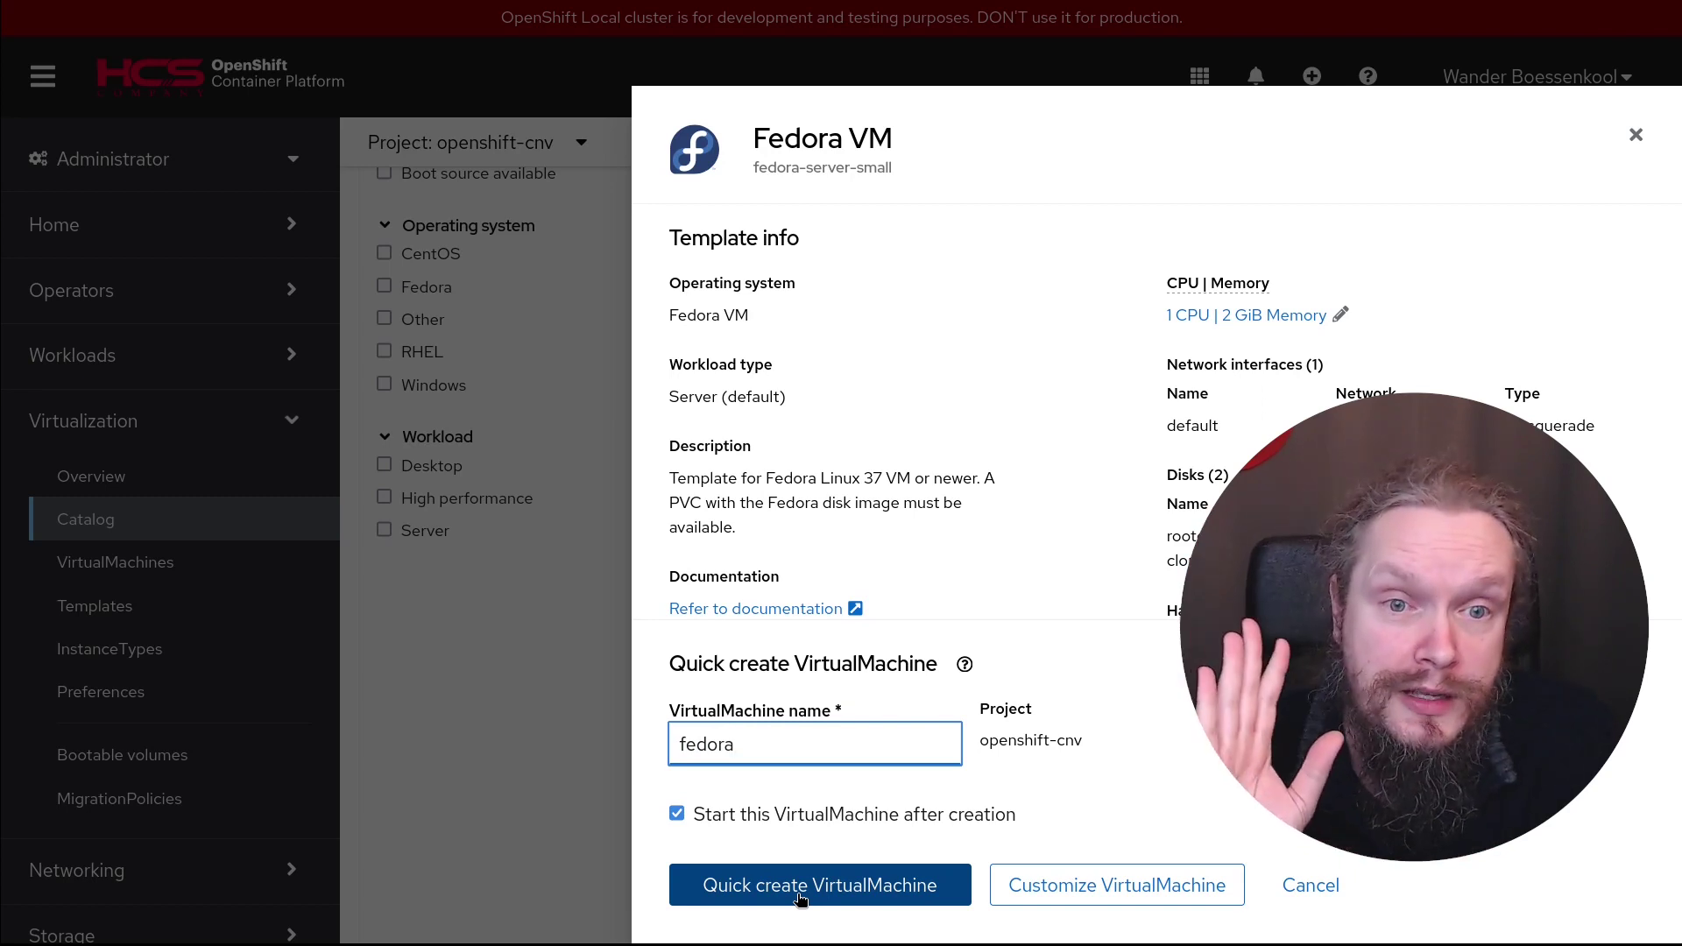
Begin customizing the fedora VM and check its storage, keeping the Template default disk source
click(1061, 891)
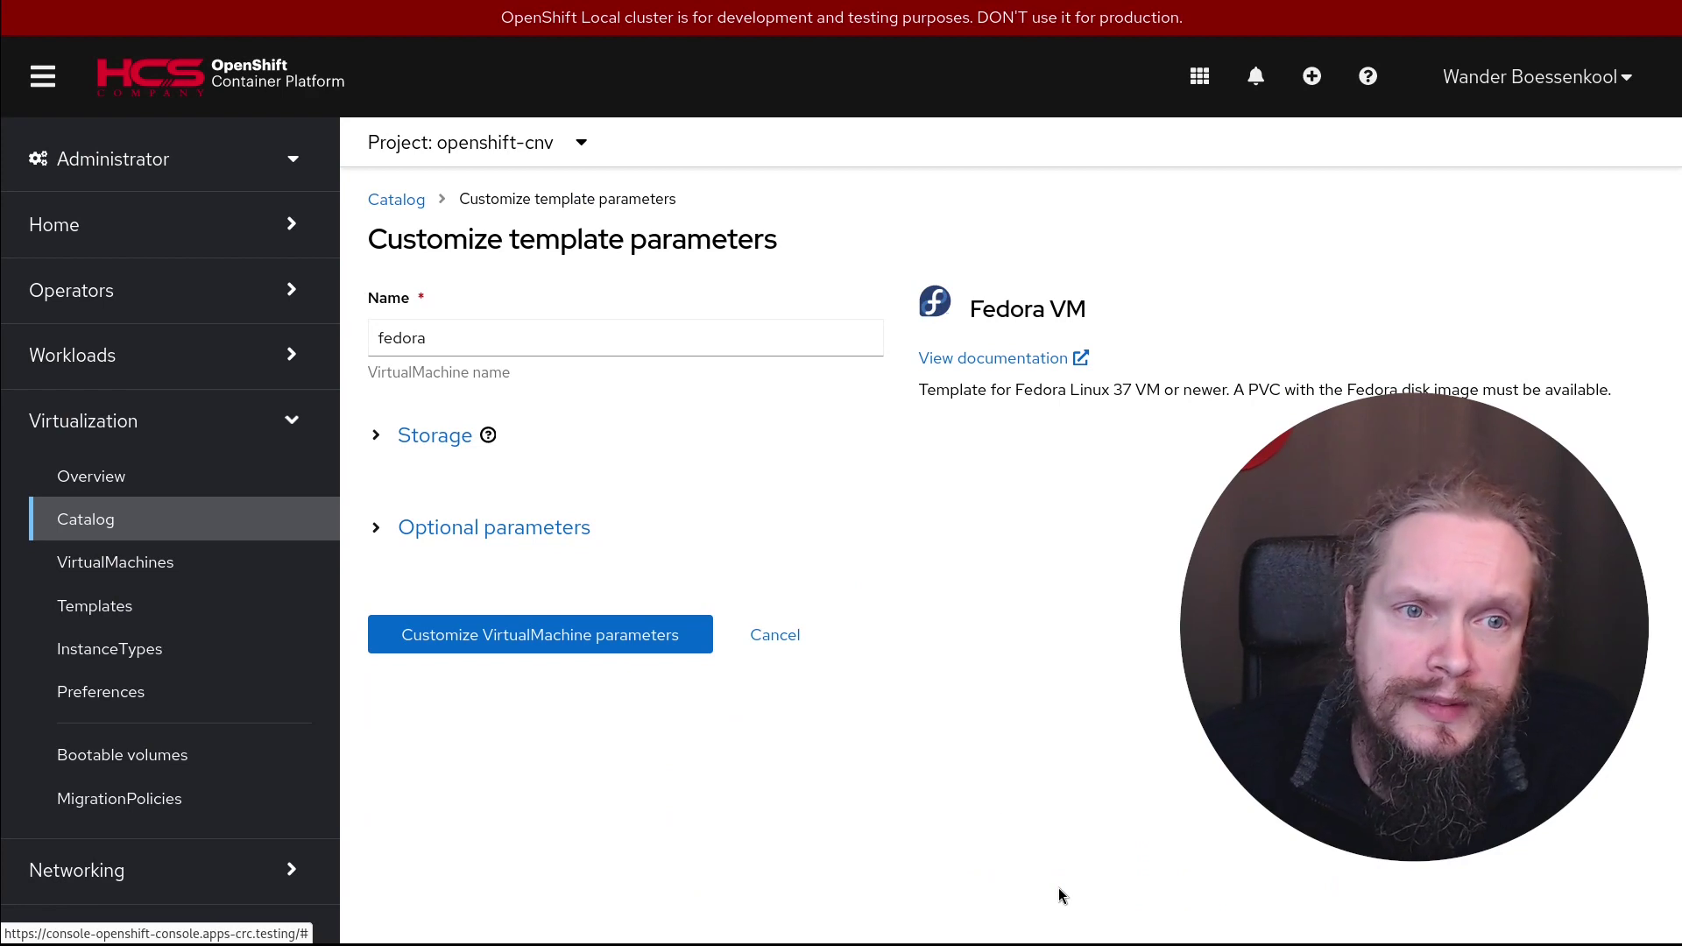
click(378, 436)
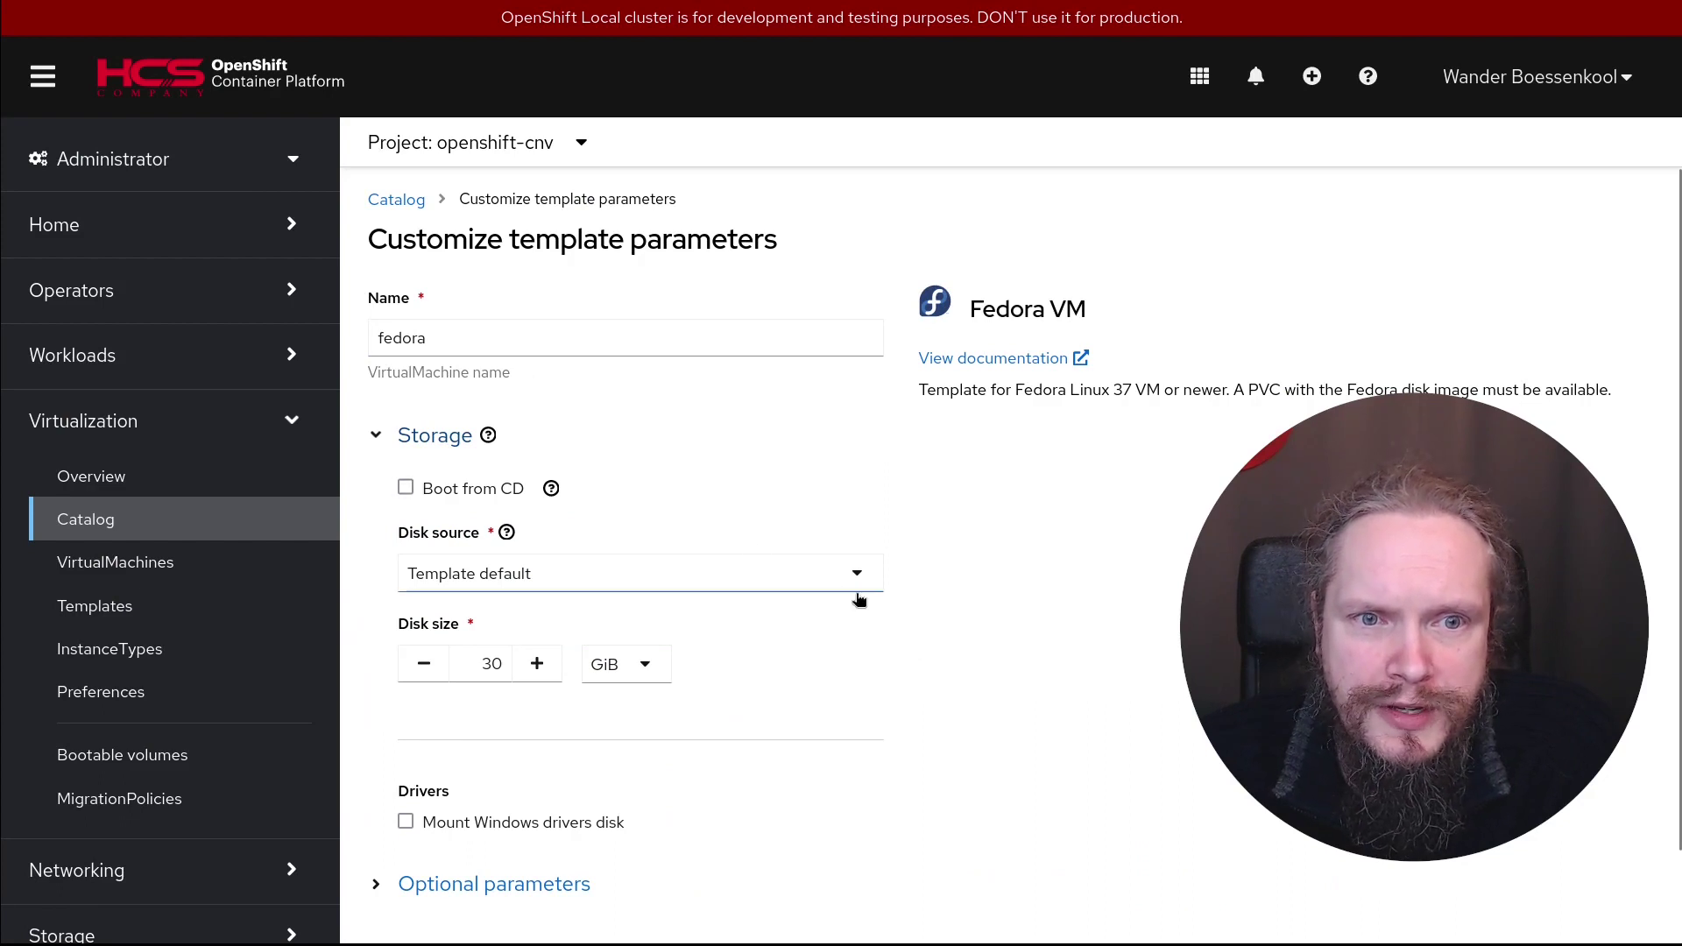
click(854, 575)
scroll(639, 701, down, 1)
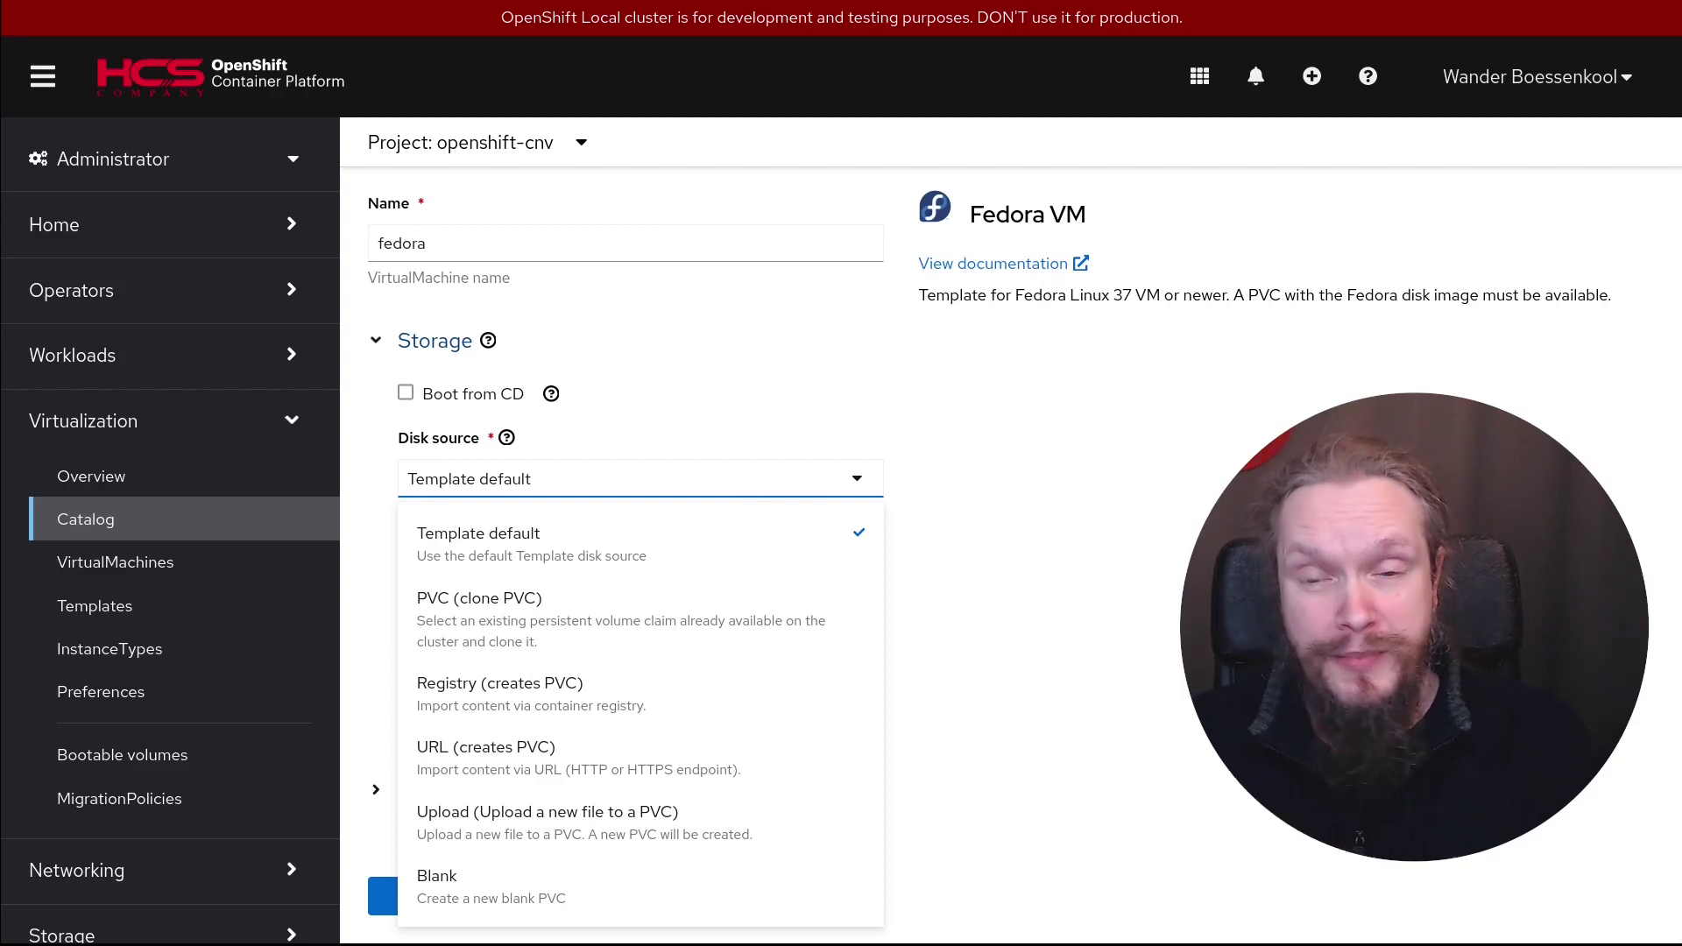
key(Escape)
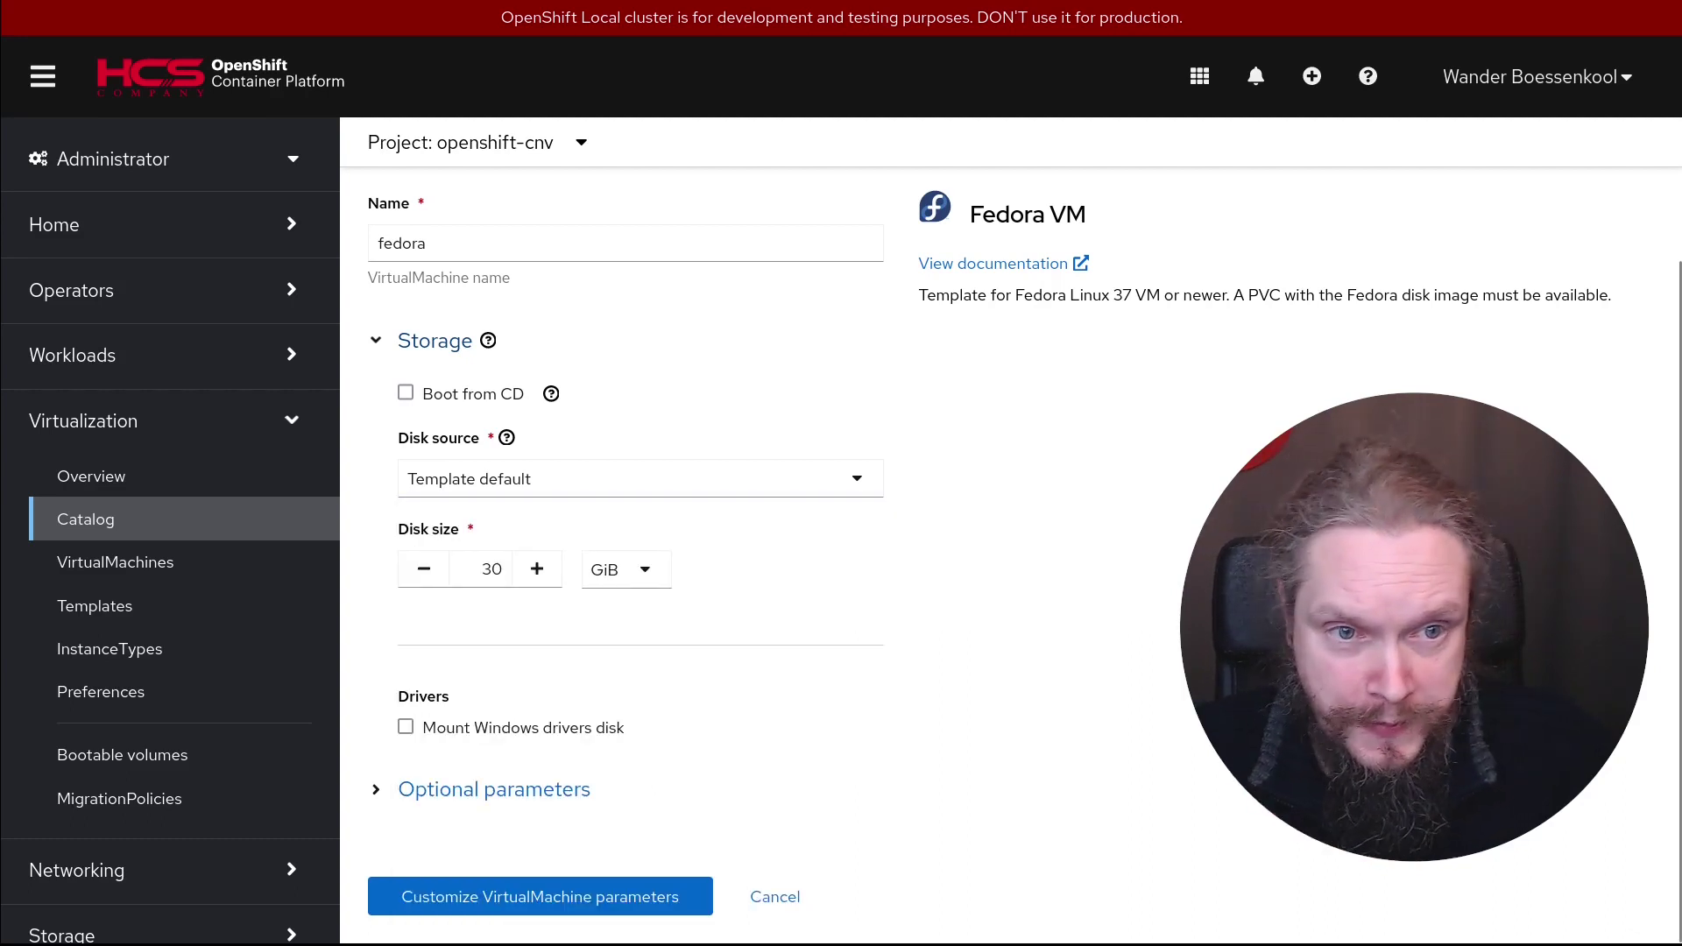
Change the disk size from 30 to 8 GiB and reveal the optional template parameters
click(485, 582)
double_click(479, 579)
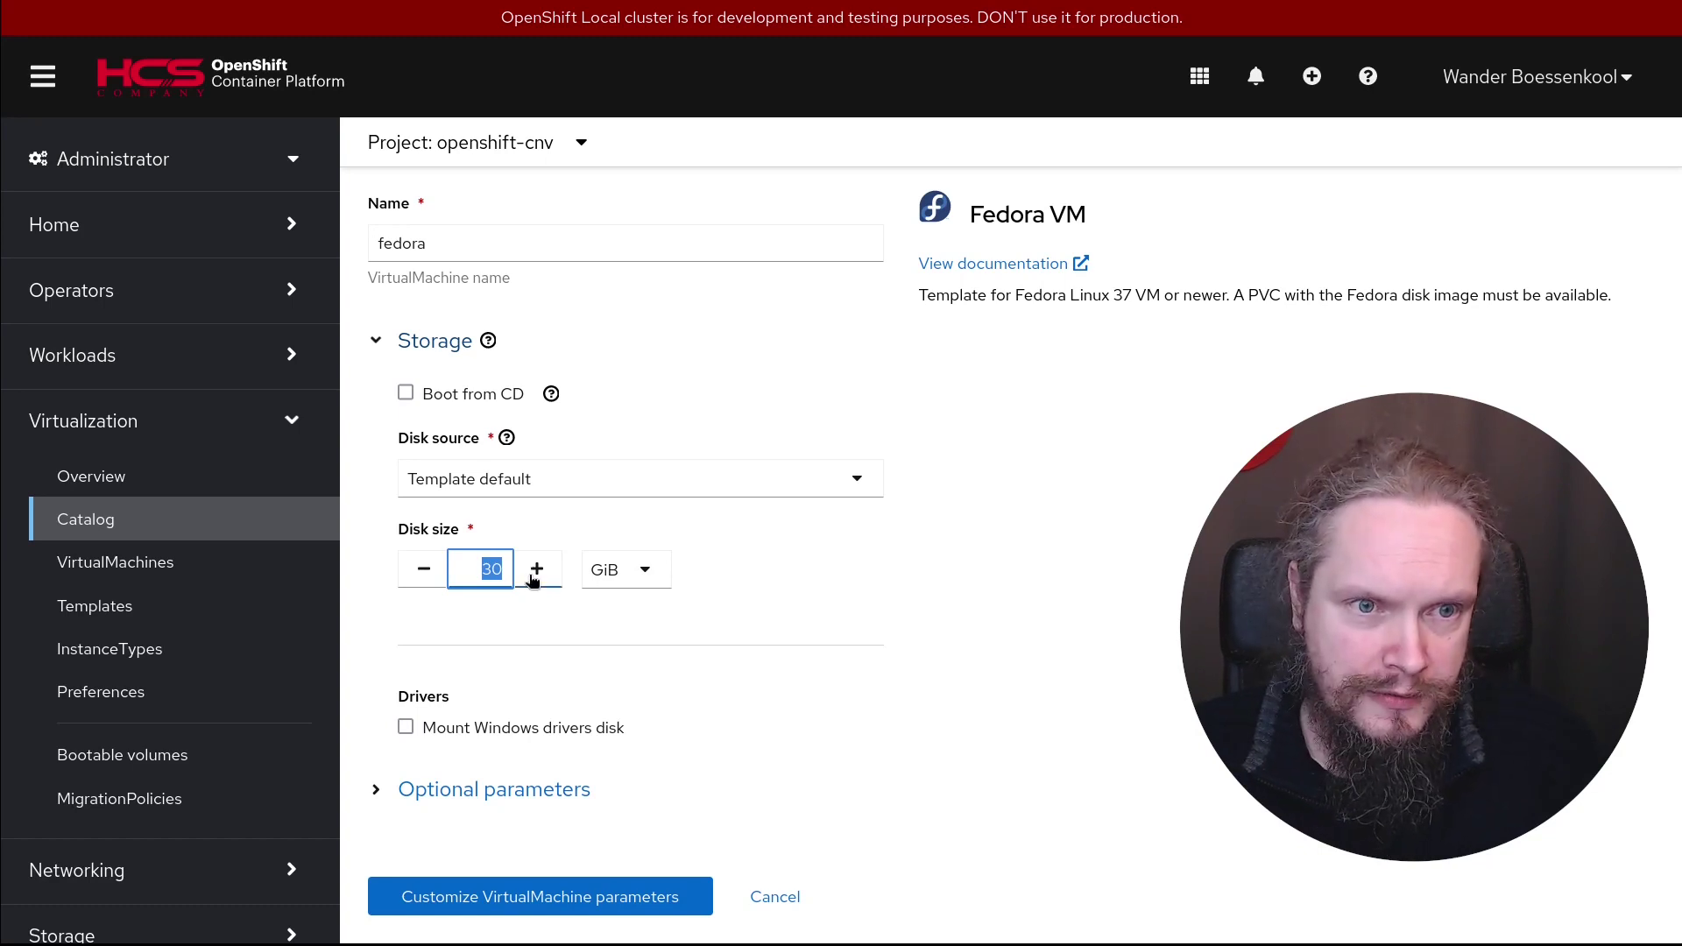
key(BackSpace)
text(8)
key(BackSpace)
text(8)
key(BackSpace)
key(BackSpace)
text(8)
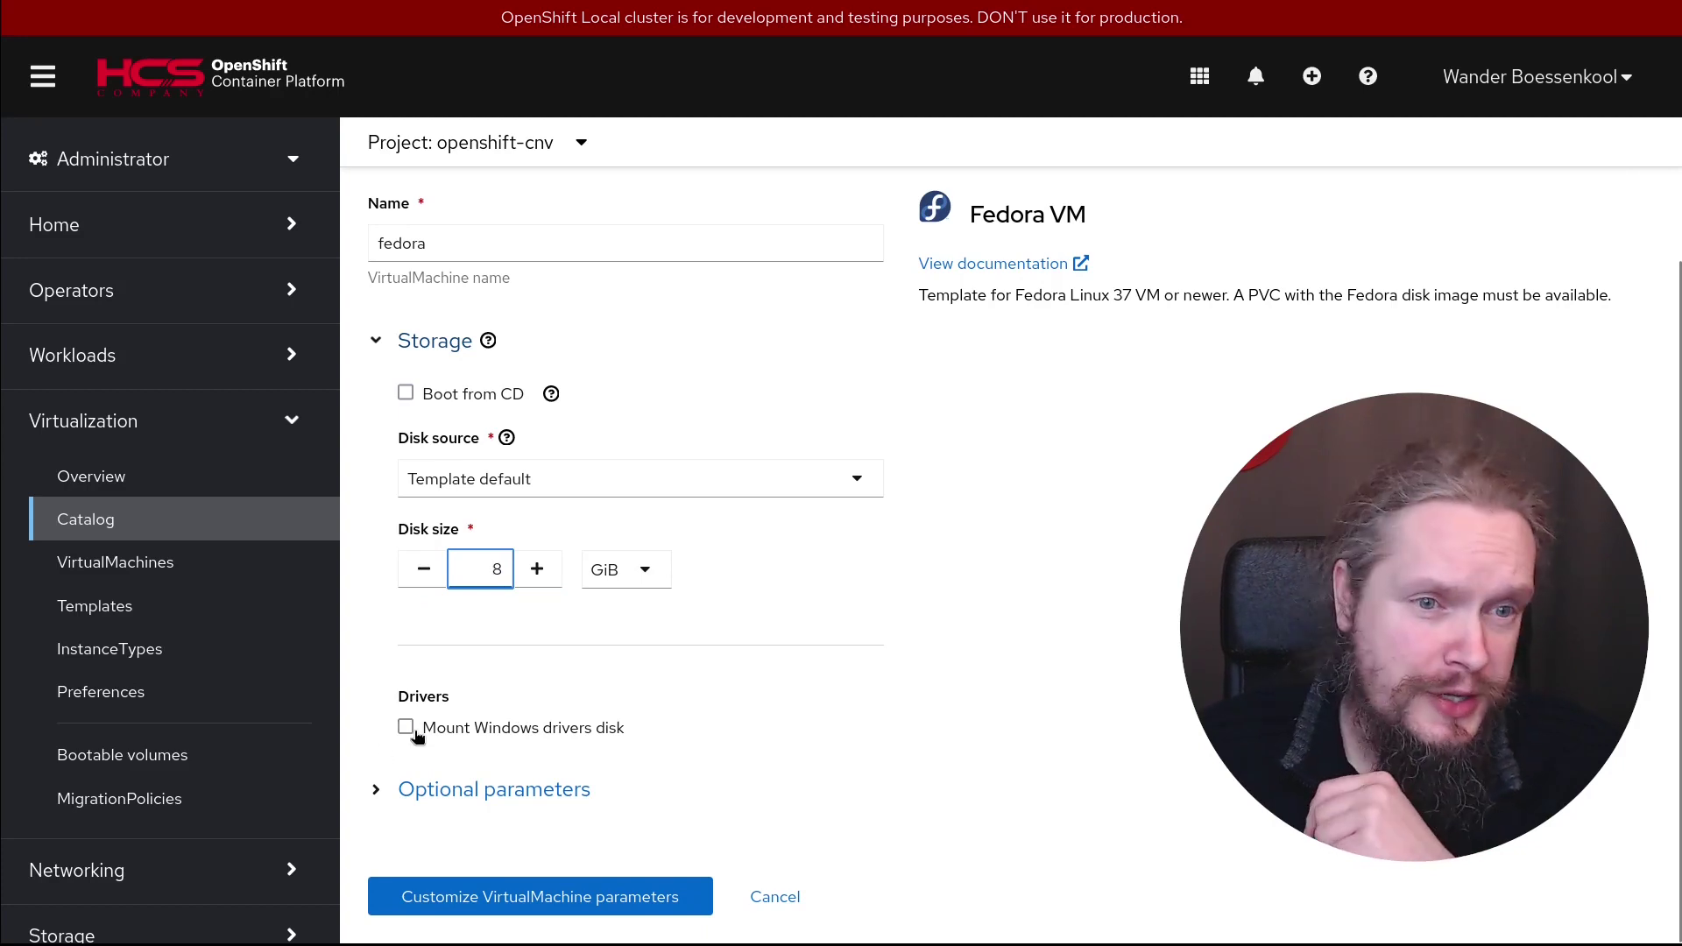
click(376, 789)
scroll(868, 757, down, 4)
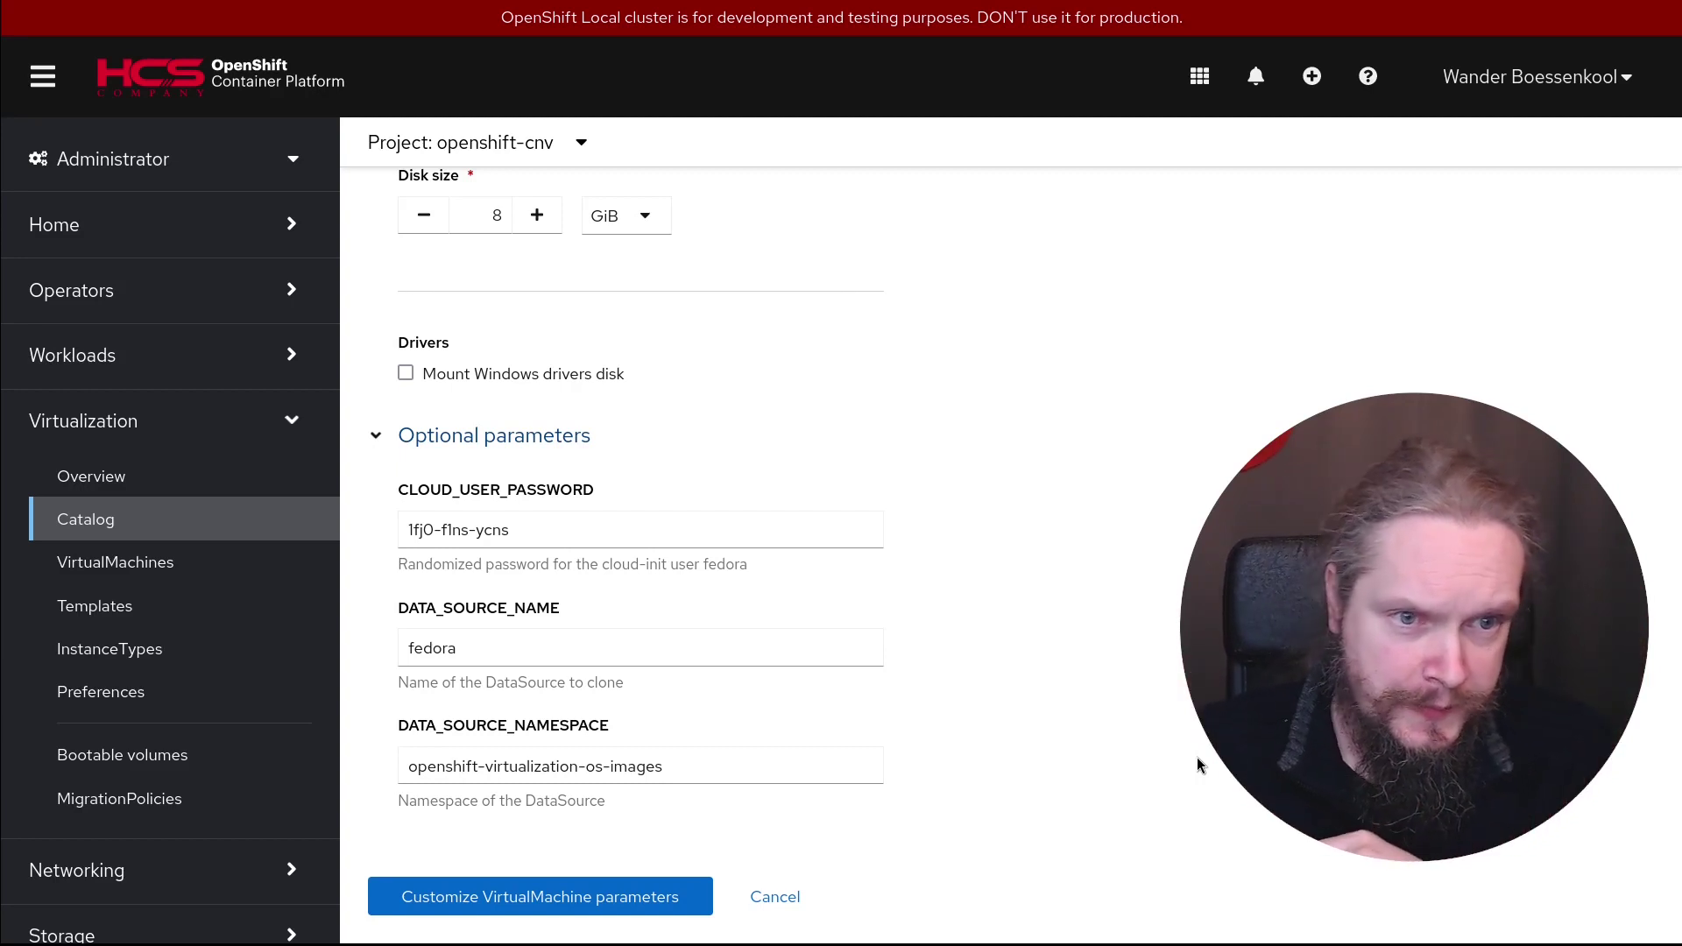
Check the fedora data source fields, set a custom cloud-user password, and proceed to review
click(522, 647)
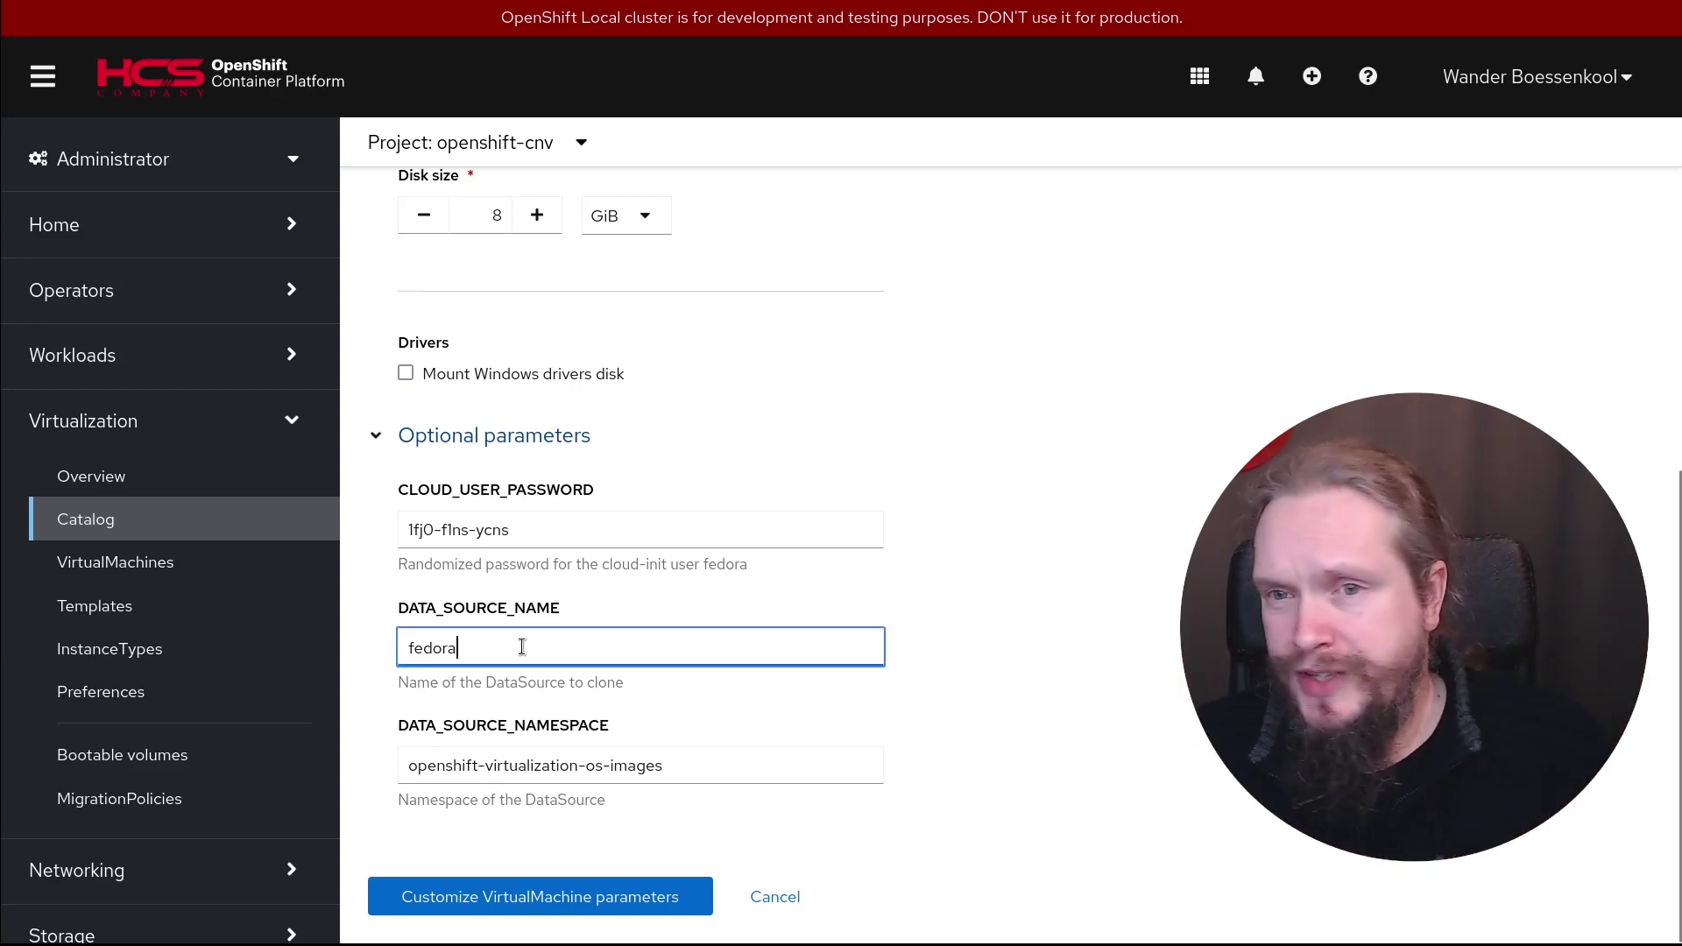
click(695, 769)
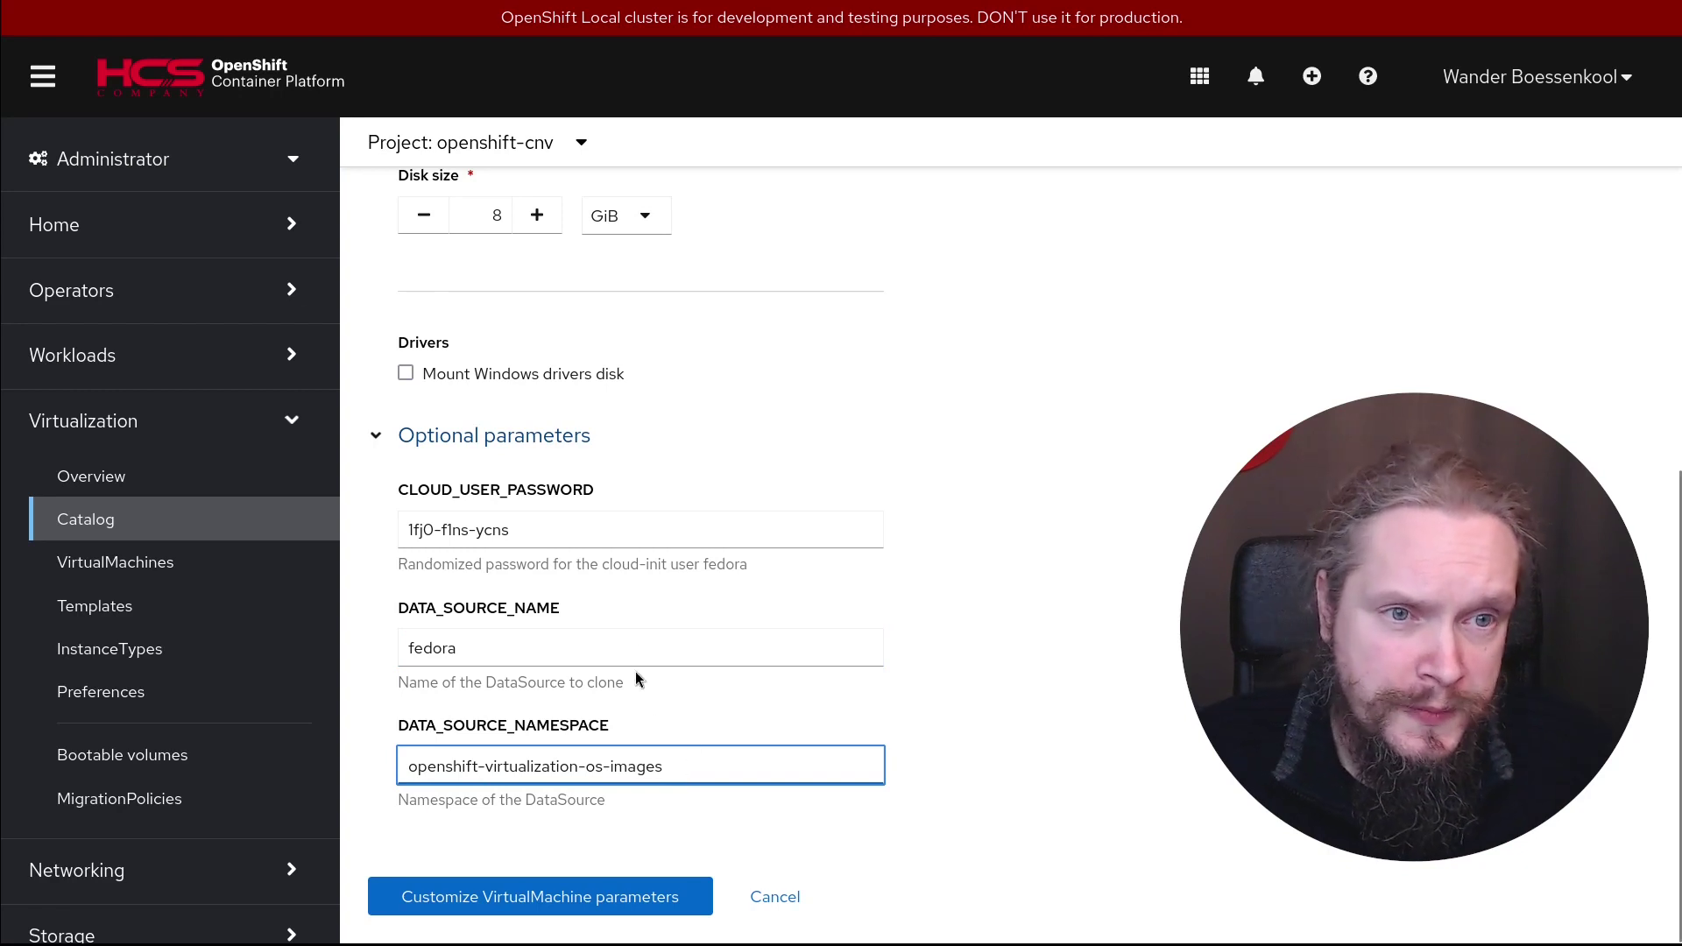
click(604, 529)
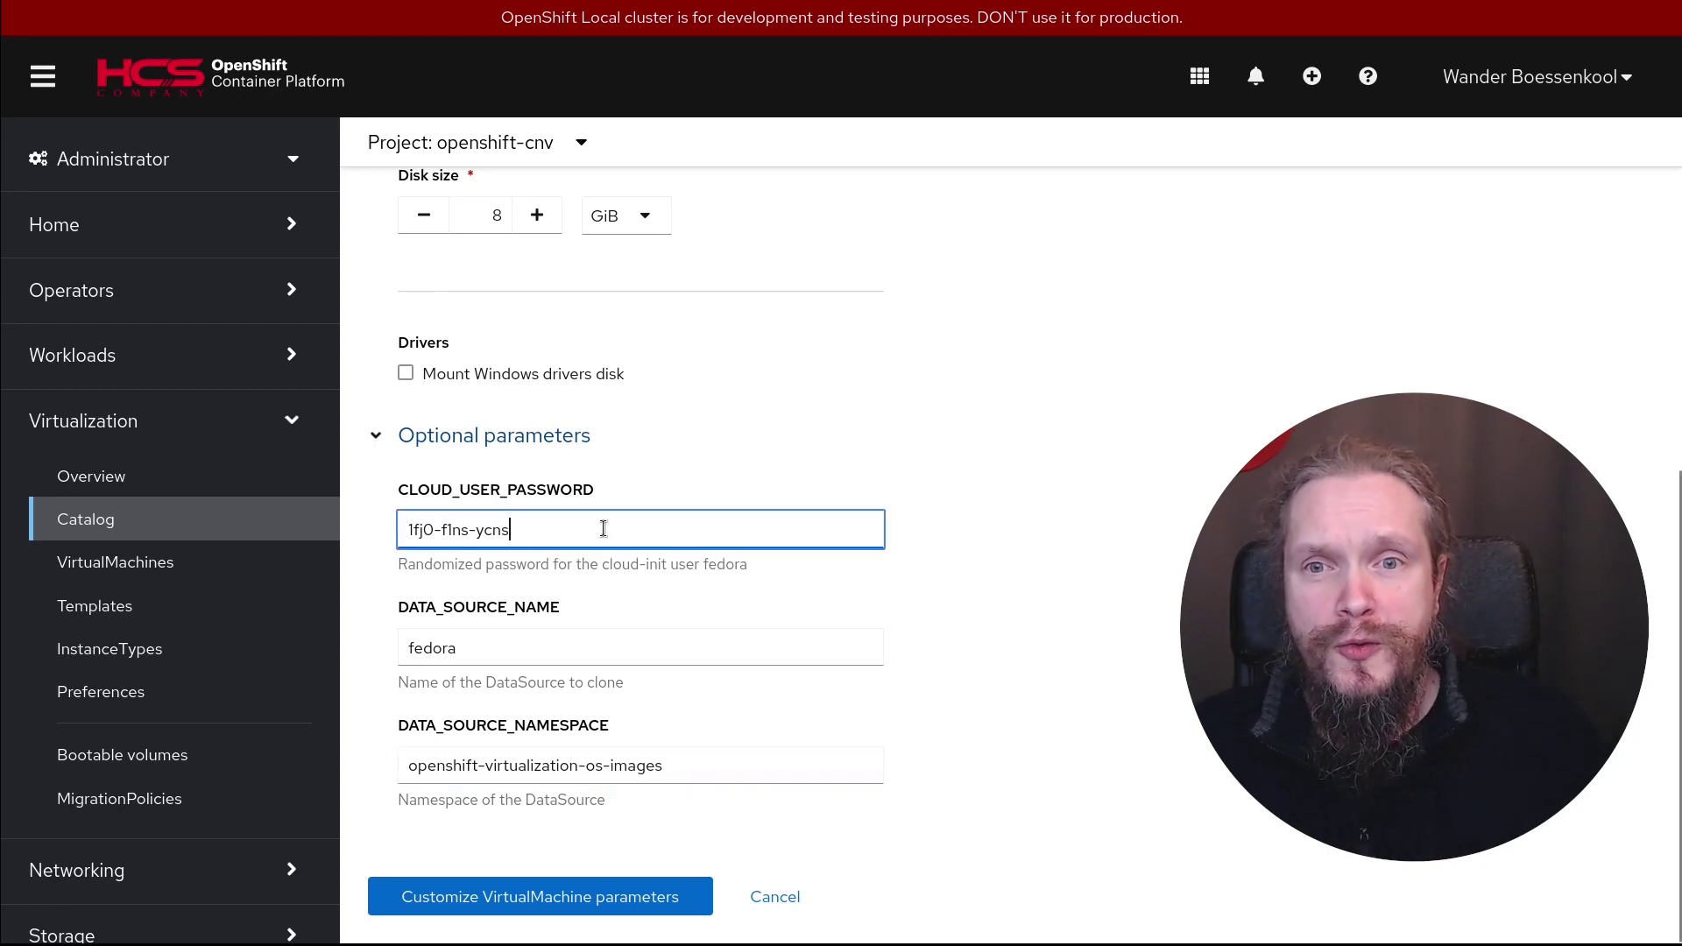
key(BackSpace)
key(BackSpace)
key(BackSpace)
key(BackSpace)
key(BackSpace)
key(BackSpace)
key(BackSpace)
key(BackSpace)
key(BackSpace)
key(BackSpace)
key(BackSpace)
key(BackSpace)
key(BackSpace)
key(BackSpace)
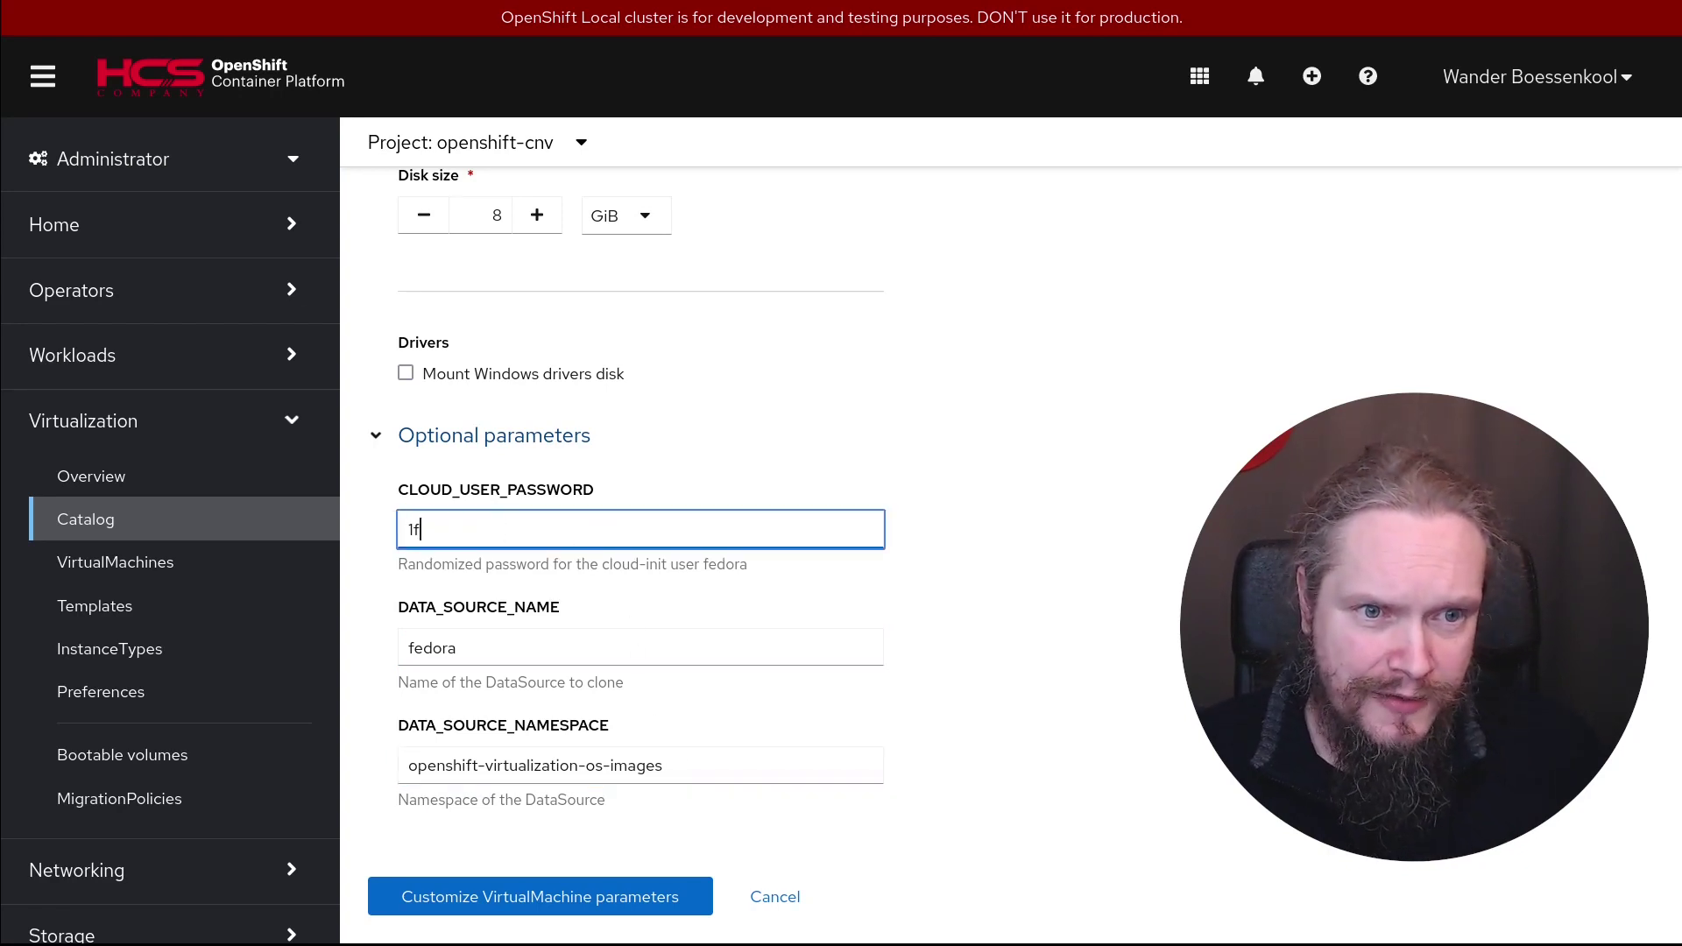
text(redhat)
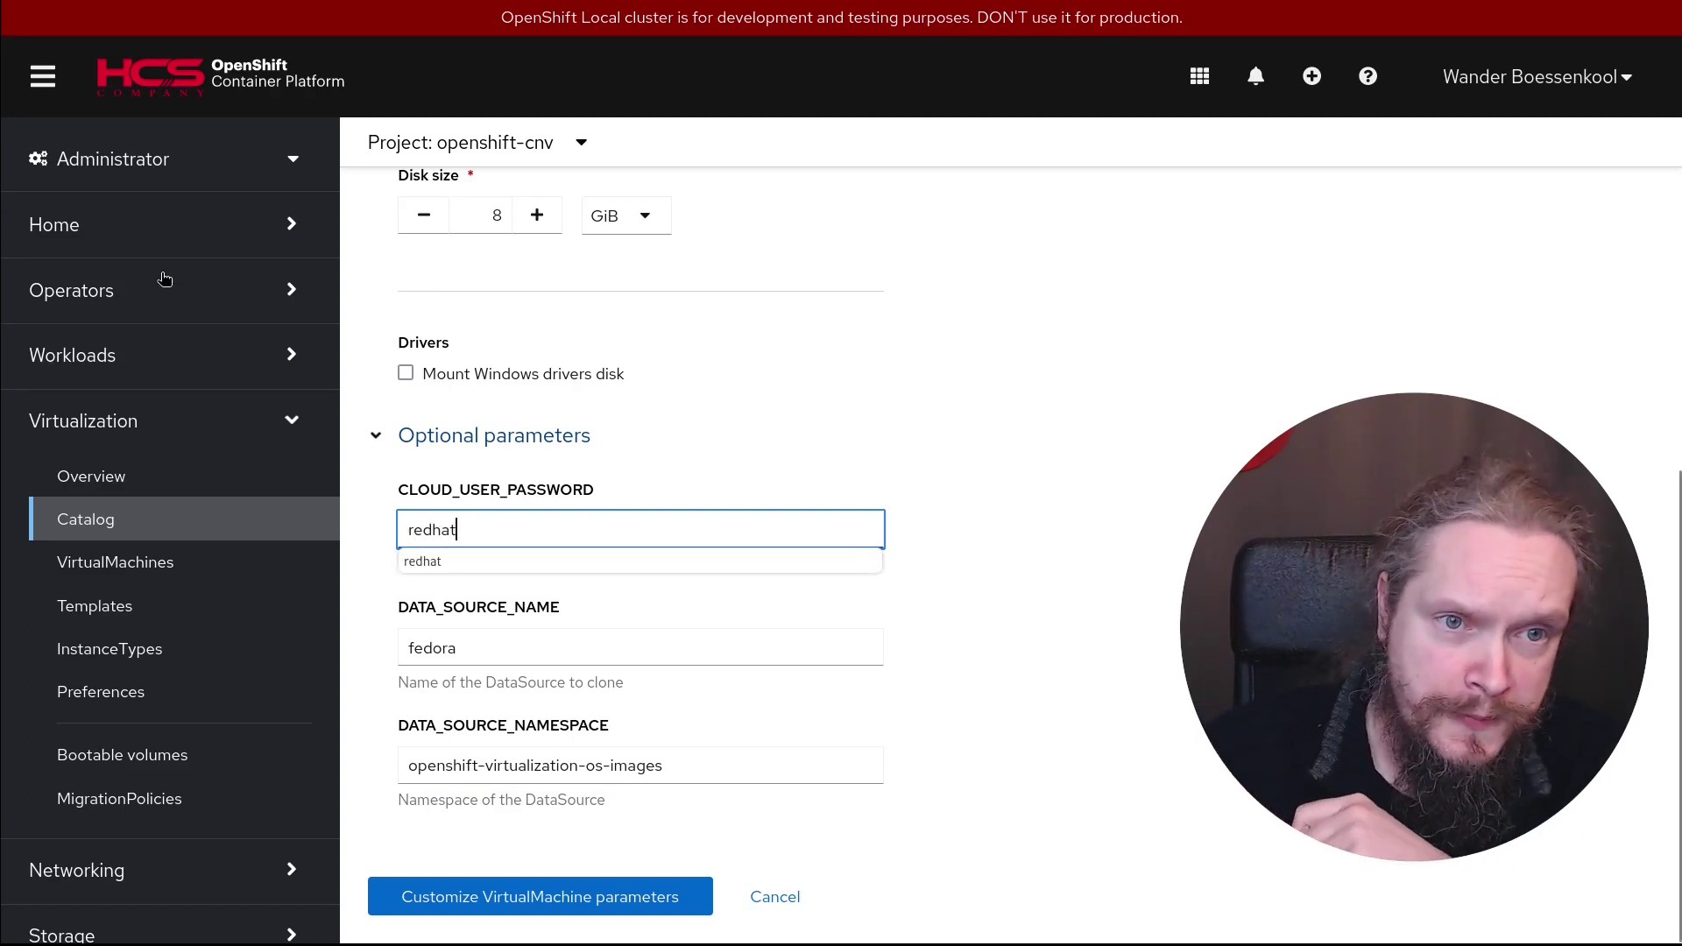
click(562, 906)
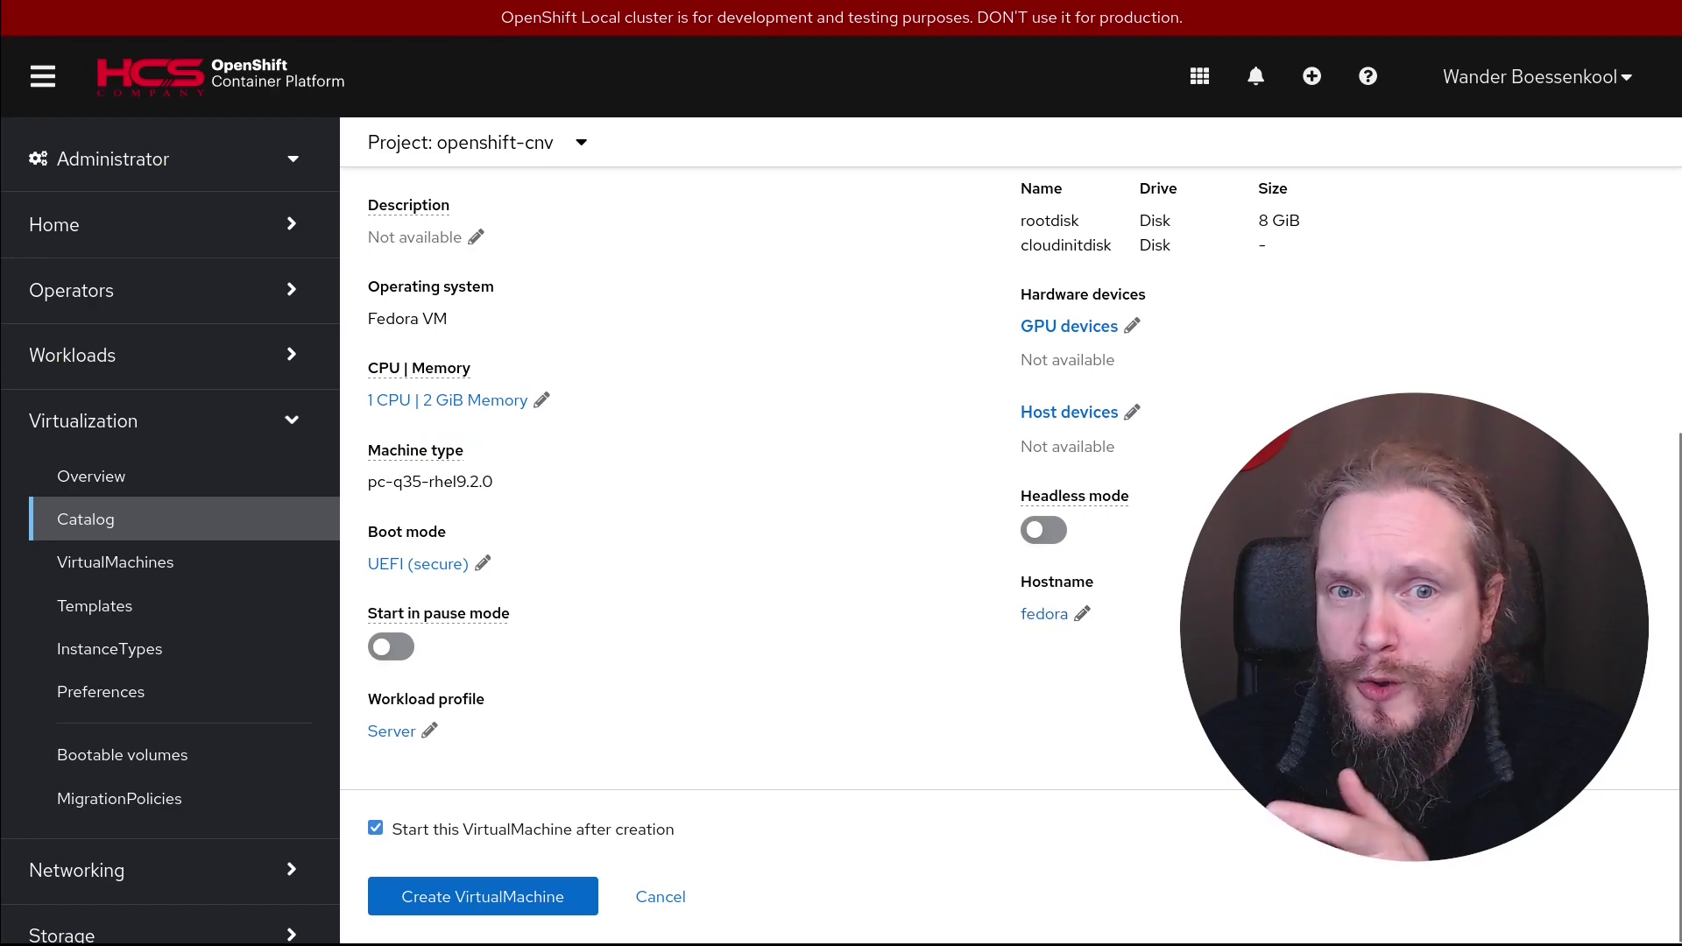
Review the fedora VM overview (1 CPU, 2 GiB, 8 GiB rootdisk), then view its YAML
scroll(1052, 613, up, 3)
scroll(1118, 526, down, 4)
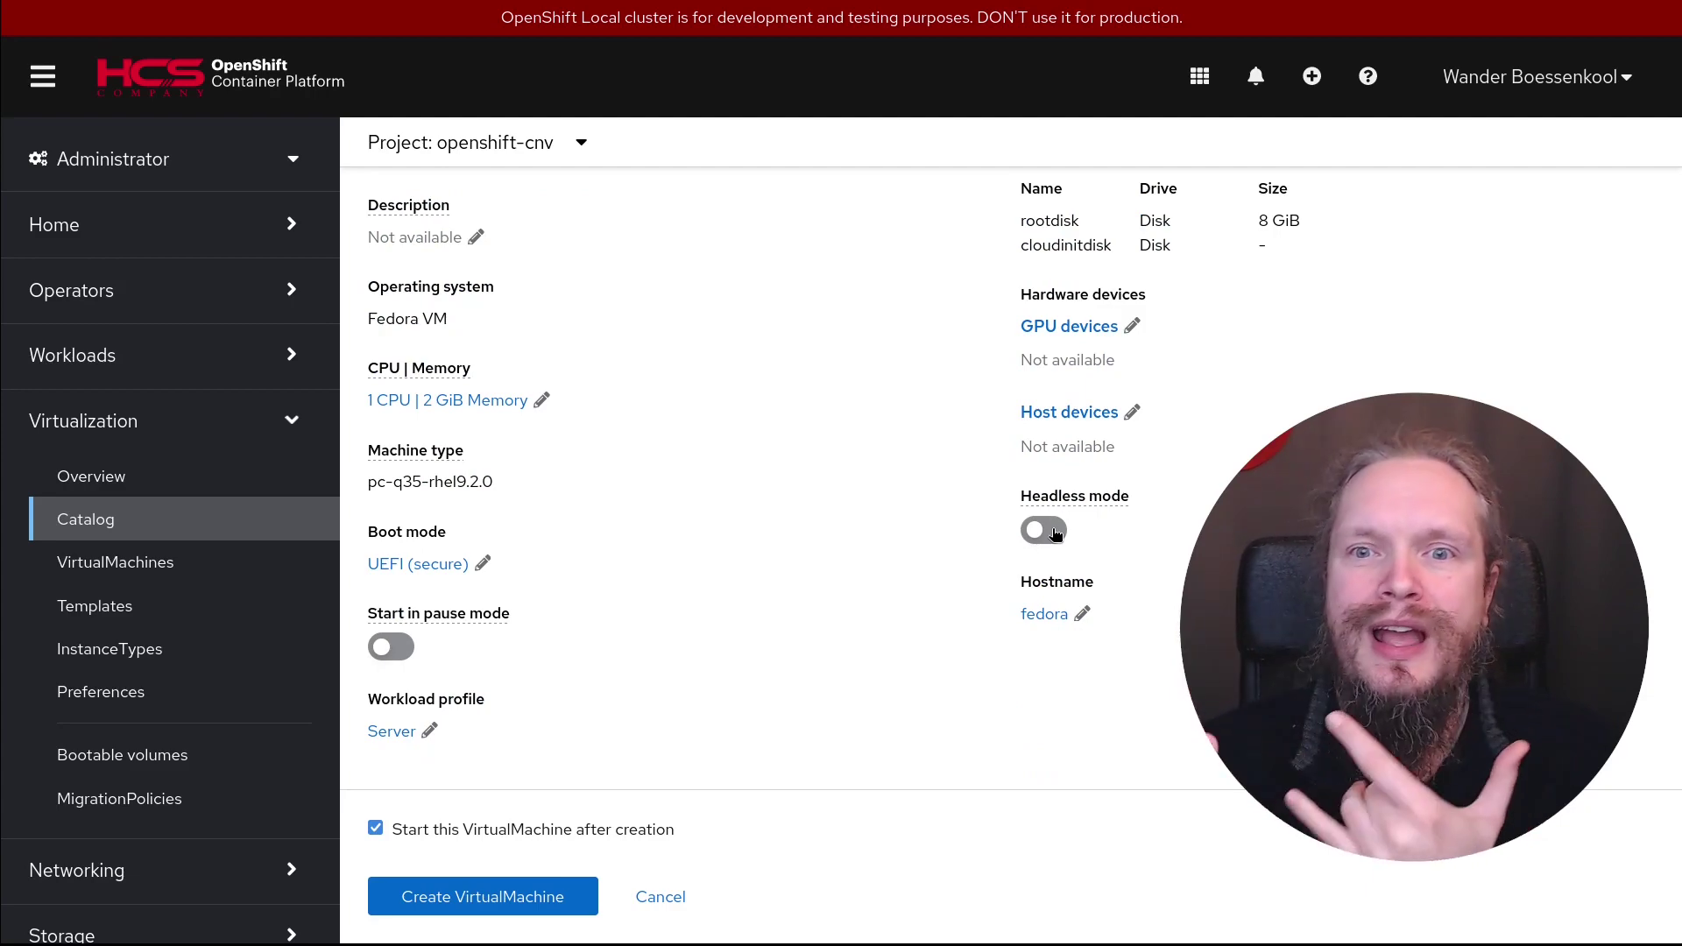
scroll(1056, 534, up, 4)
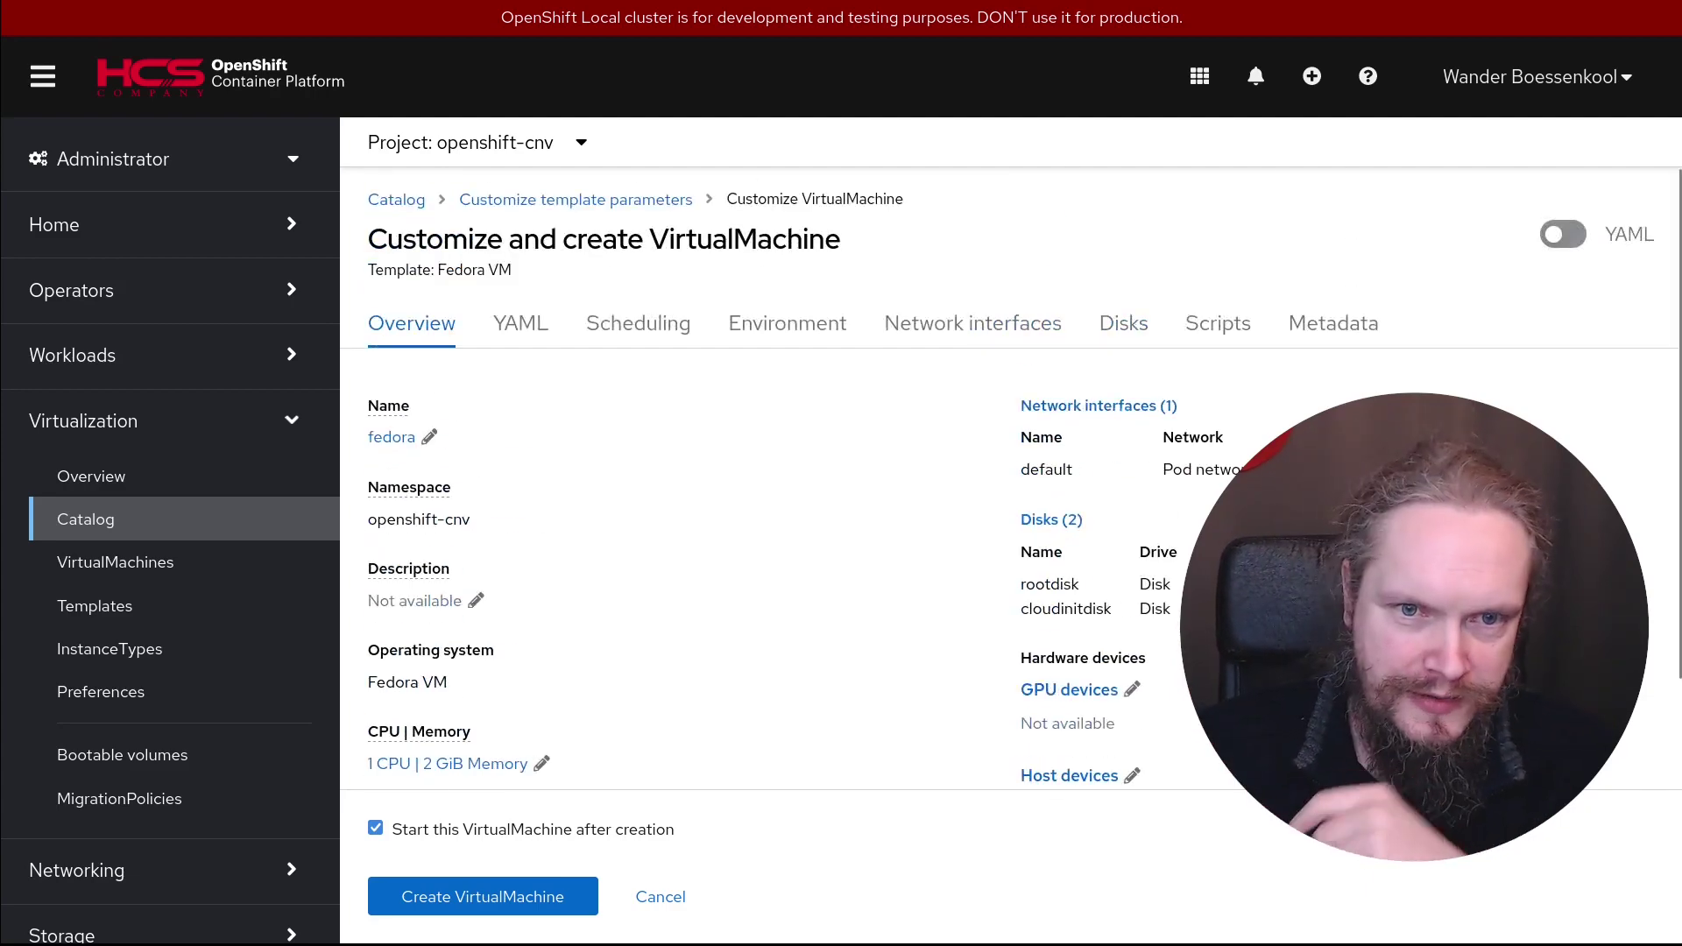
scroll(1007, 479, down, 3)
scroll(1008, 479, up, 3)
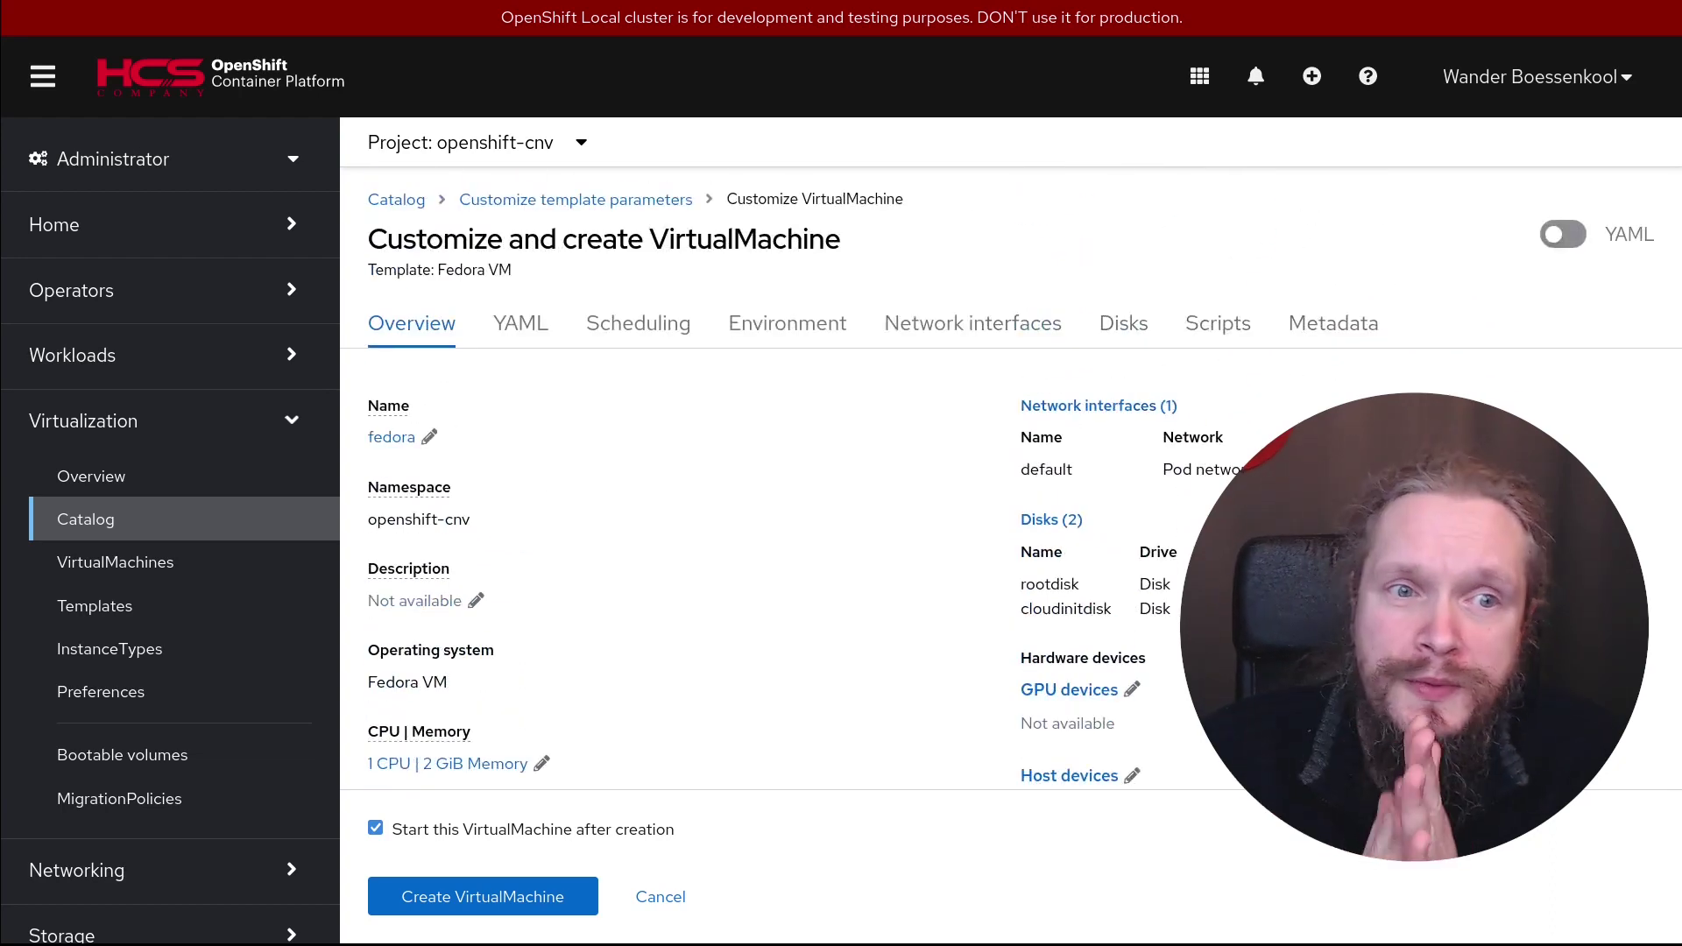
click(518, 329)
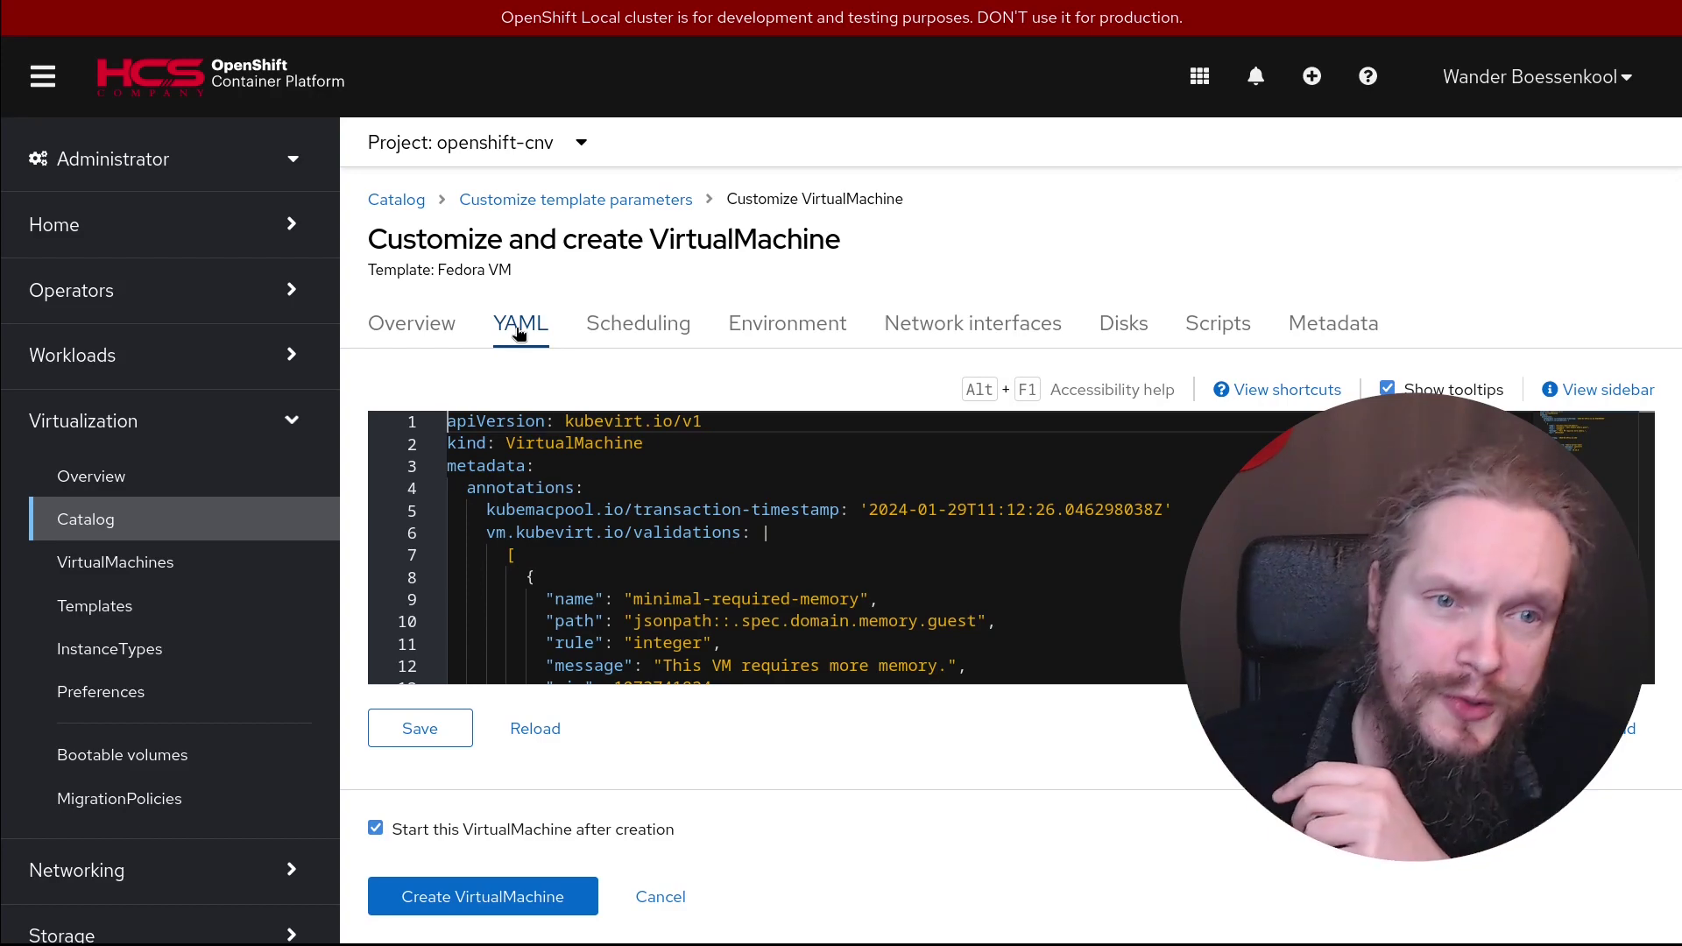
Review the Fedora VM's YAML from dataVolumeTemplates through CPU, disks, memory and networks, then view its scheduling settings
scroll(815, 595, down, 6)
scroll(844, 589, down, 20)
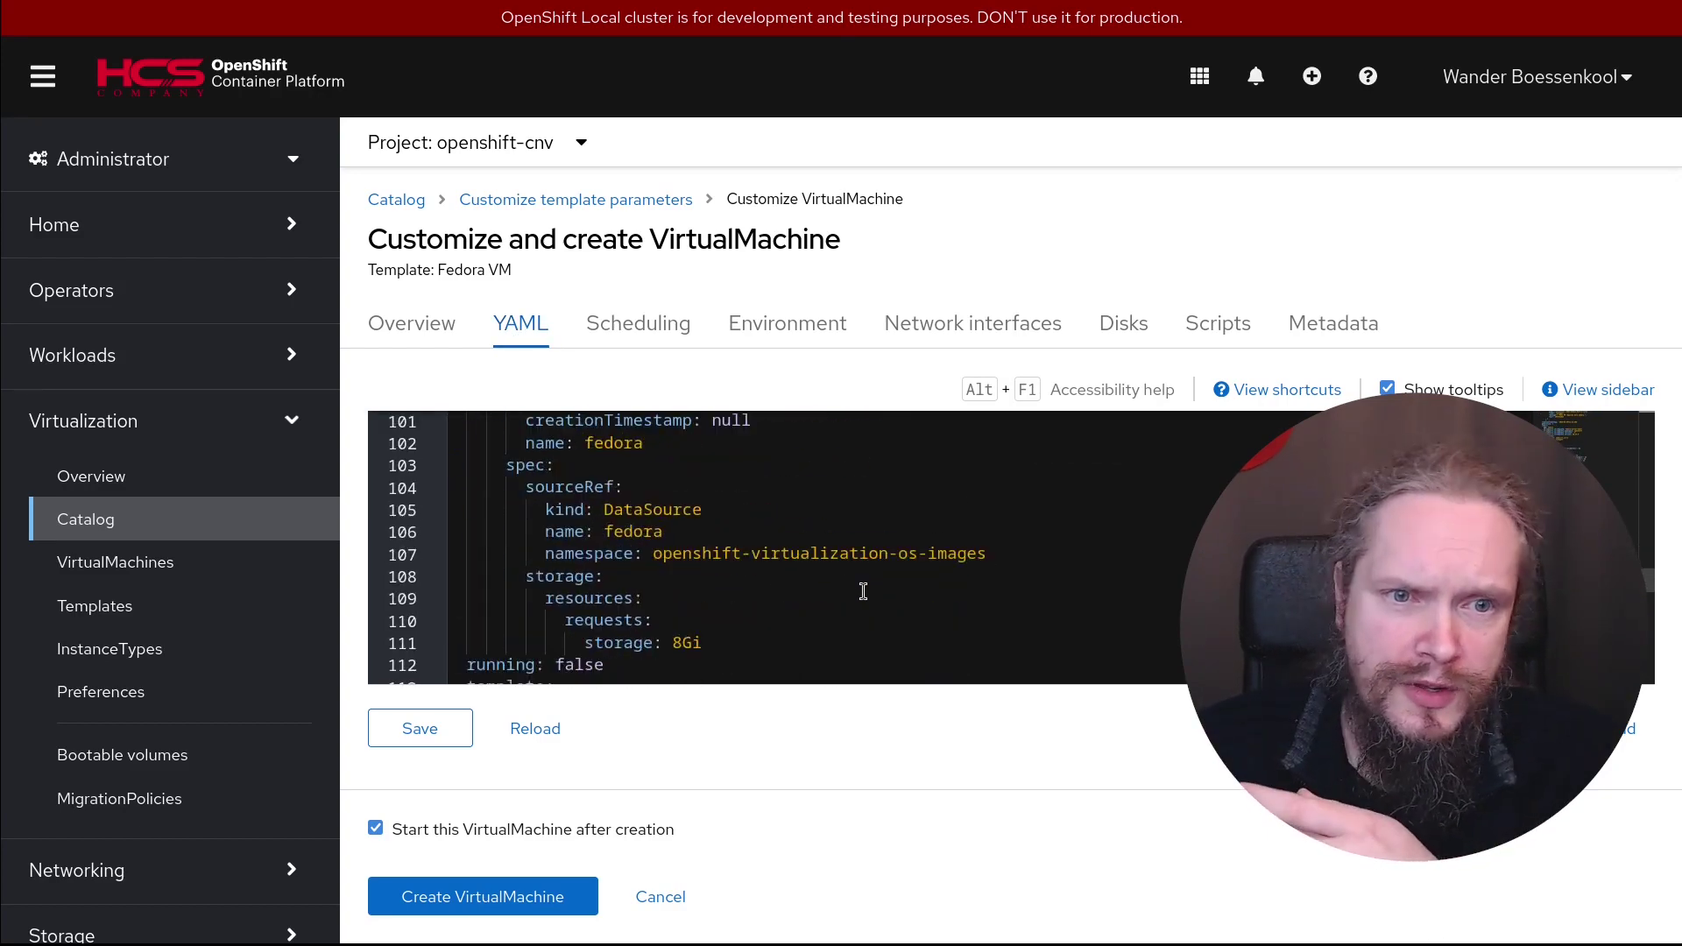
scroll(865, 592, up, 3)
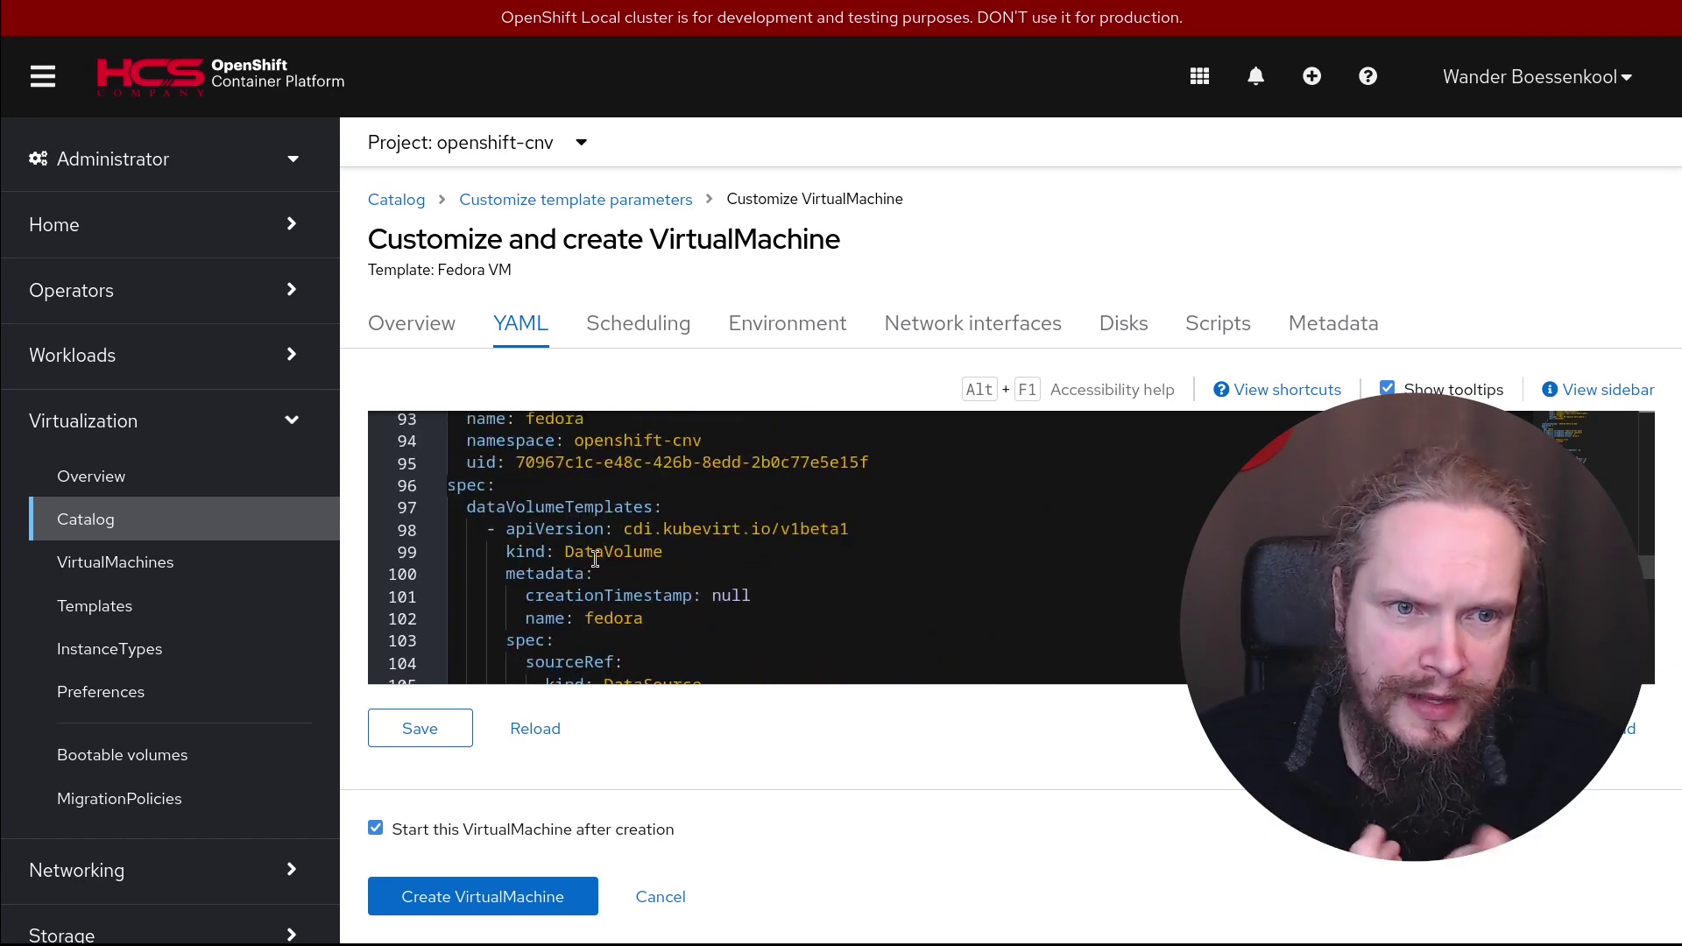
scroll(561, 516, down, 1)
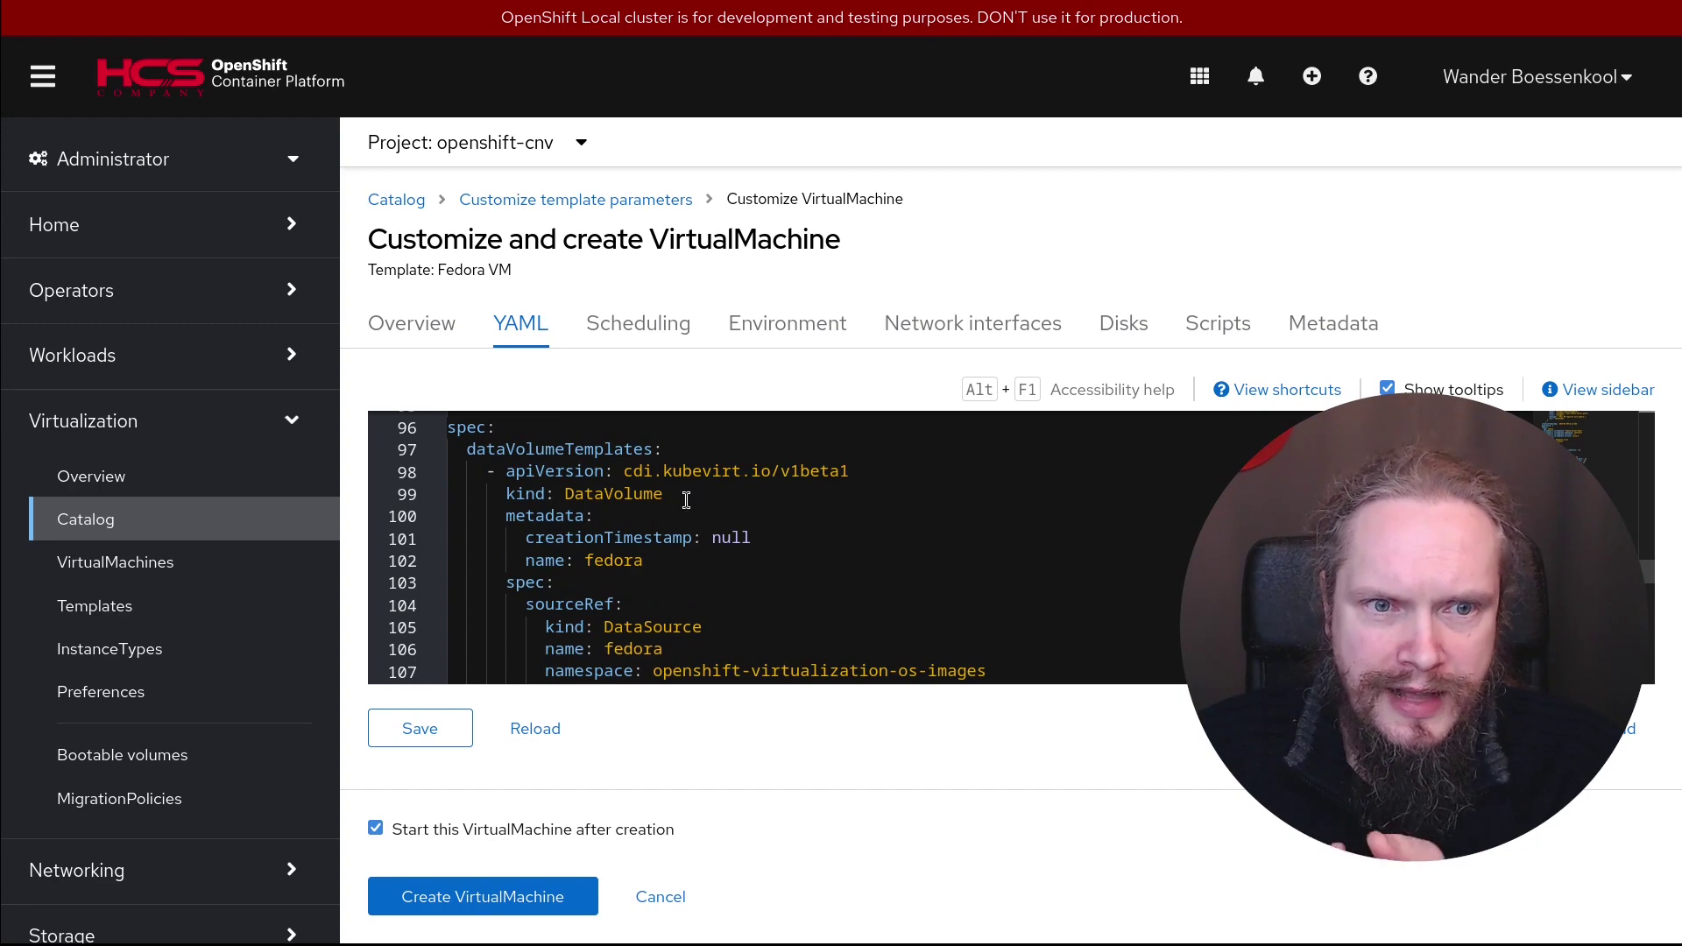
scroll(712, 496, up, 2)
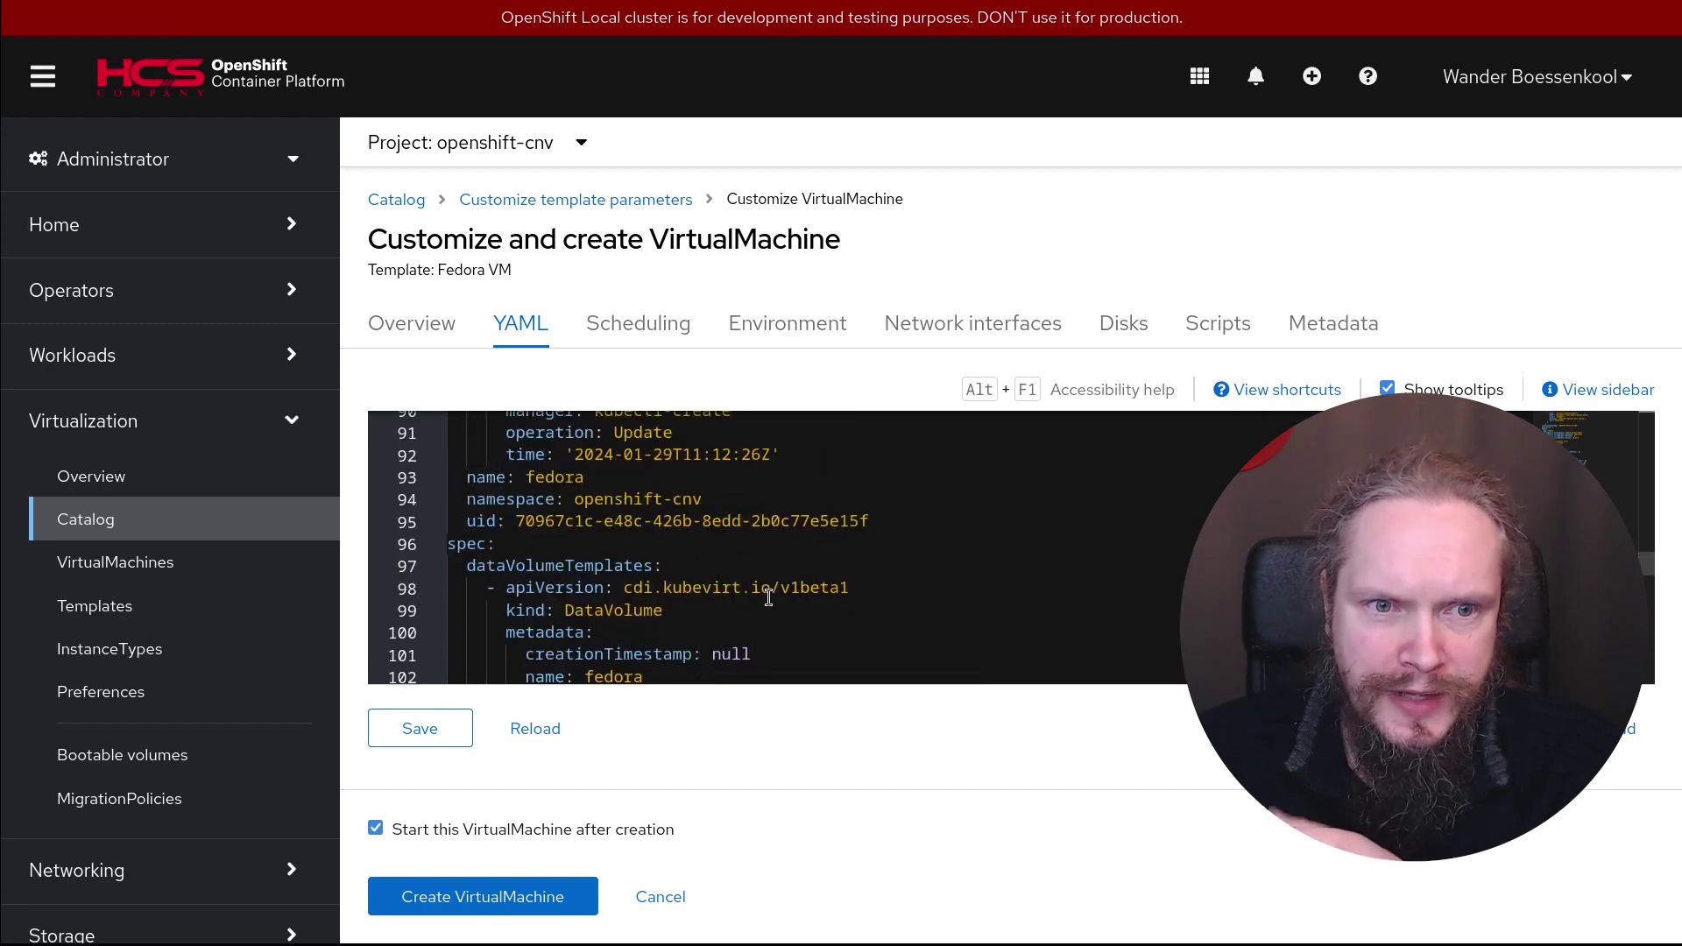
scroll(785, 594, down, 4)
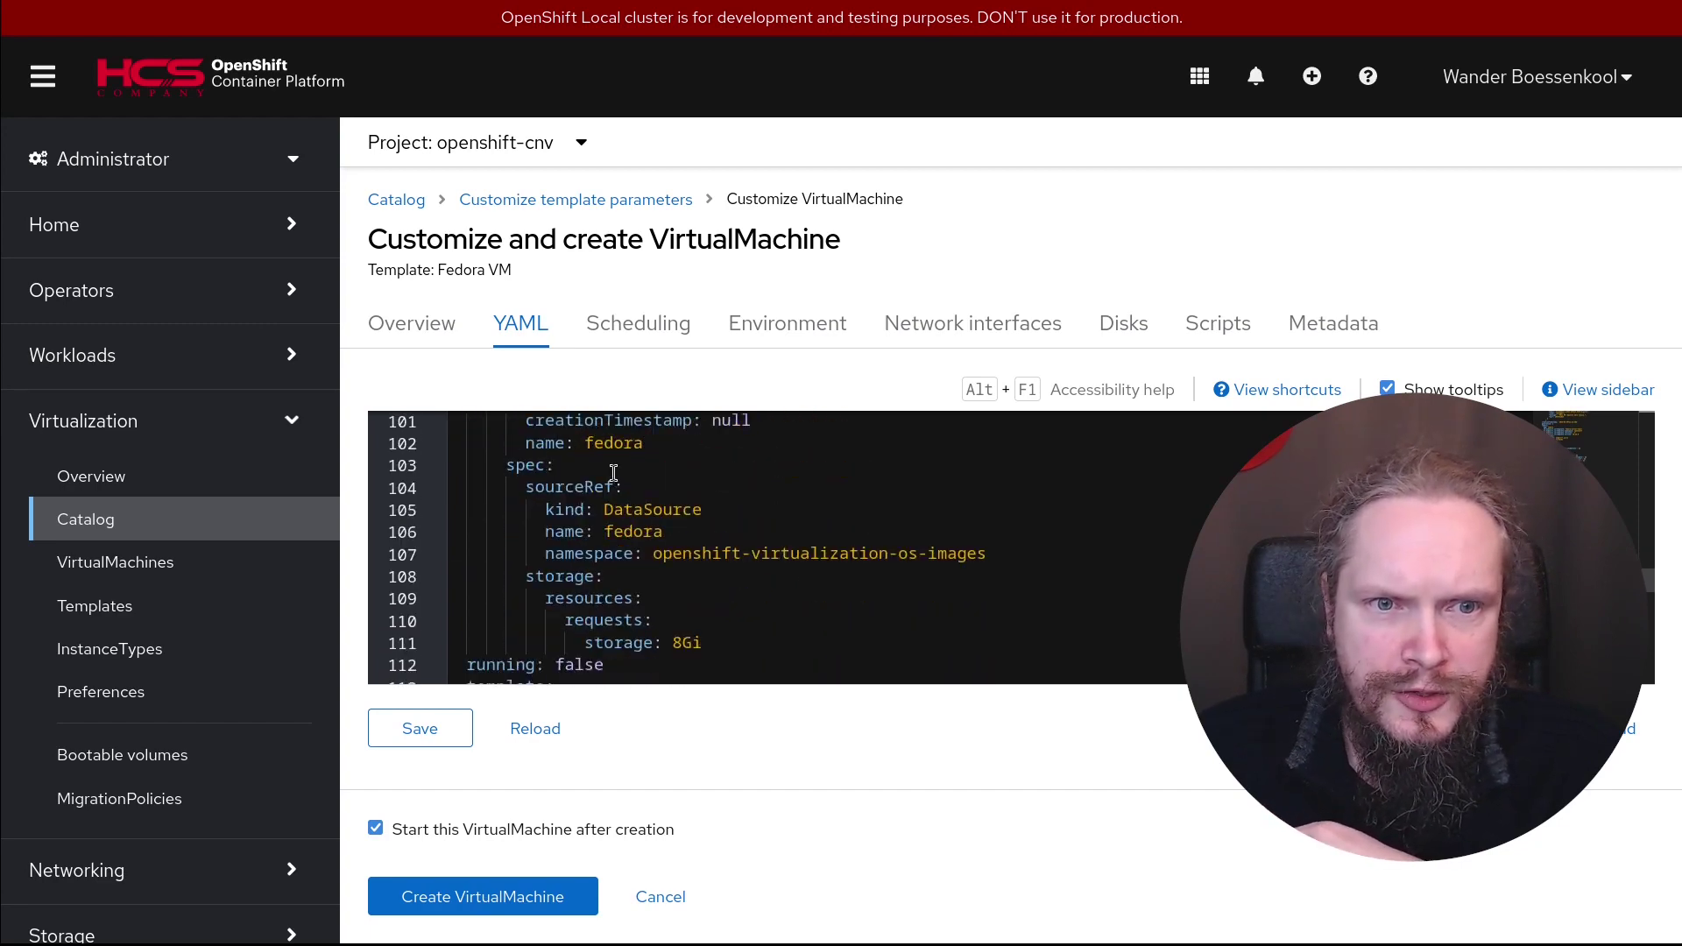
scroll(802, 561, down, 3)
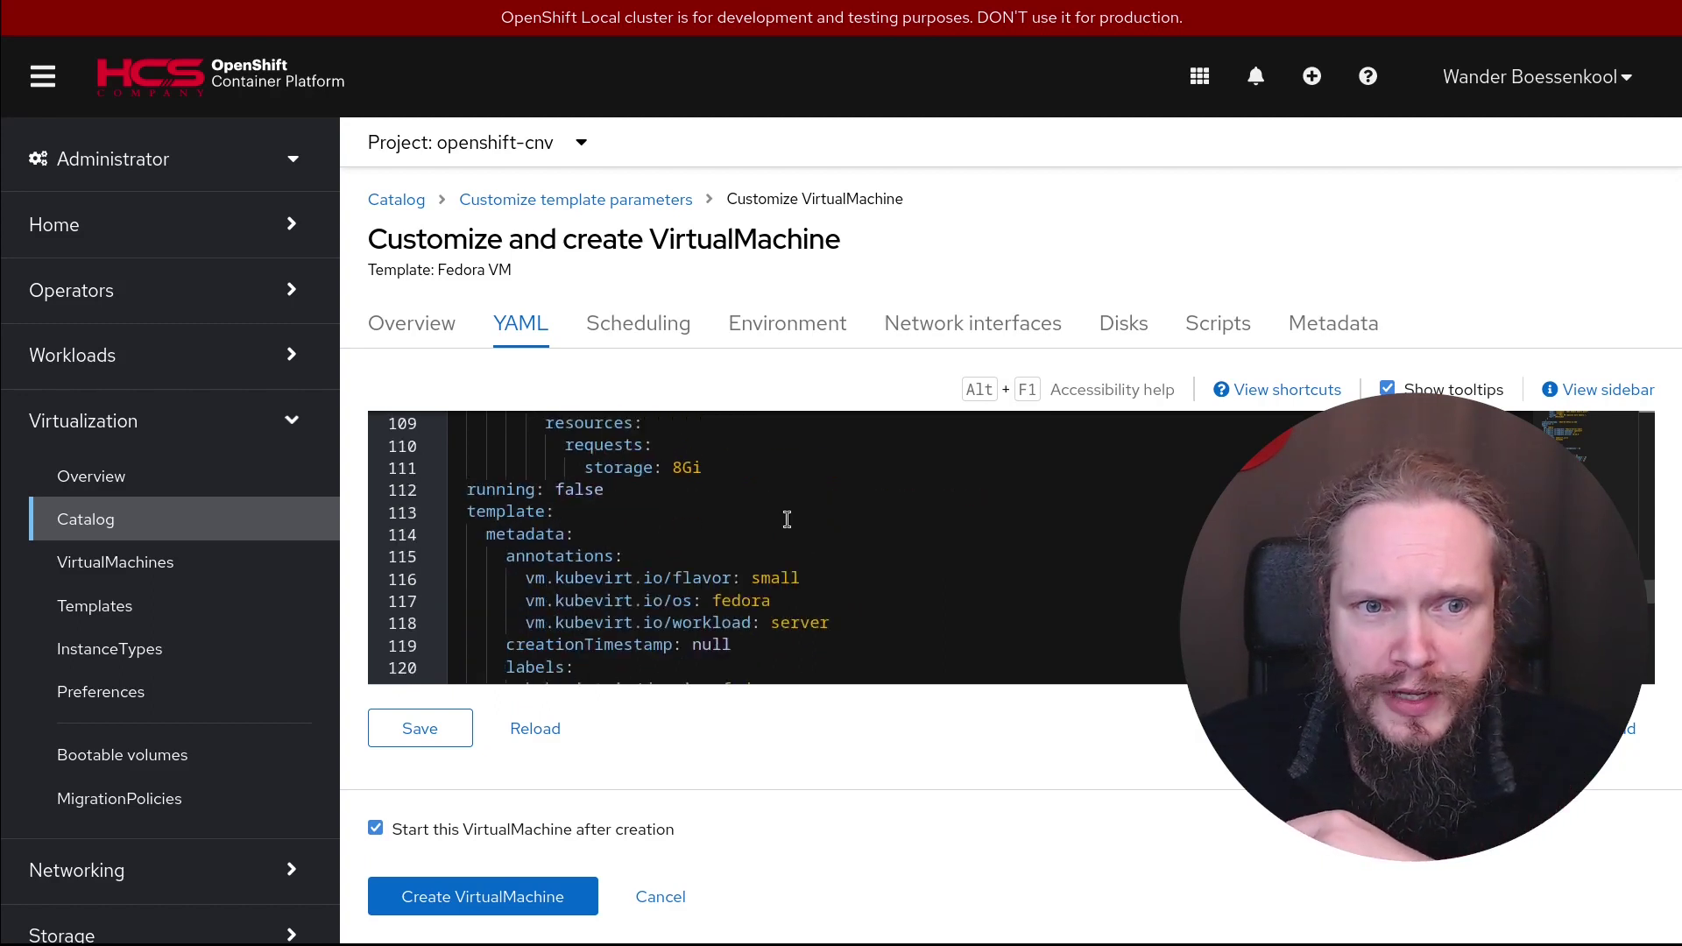
scroll(787, 519, down, 1)
scroll(751, 552, down, 3)
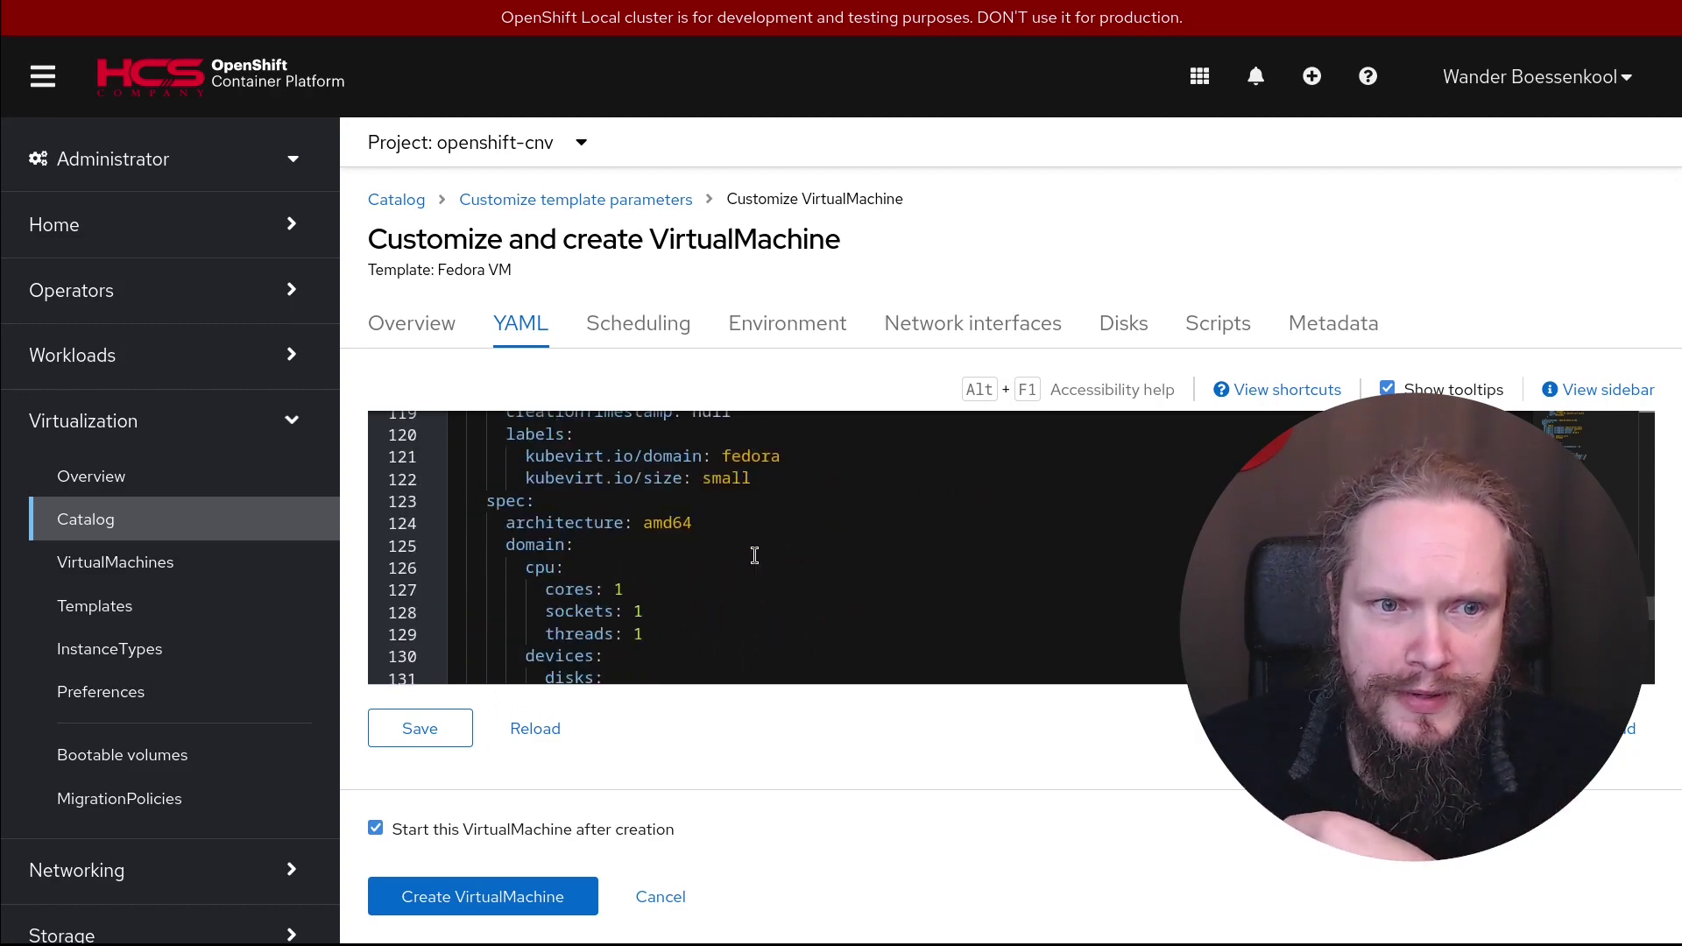
scroll(744, 525, down, 1)
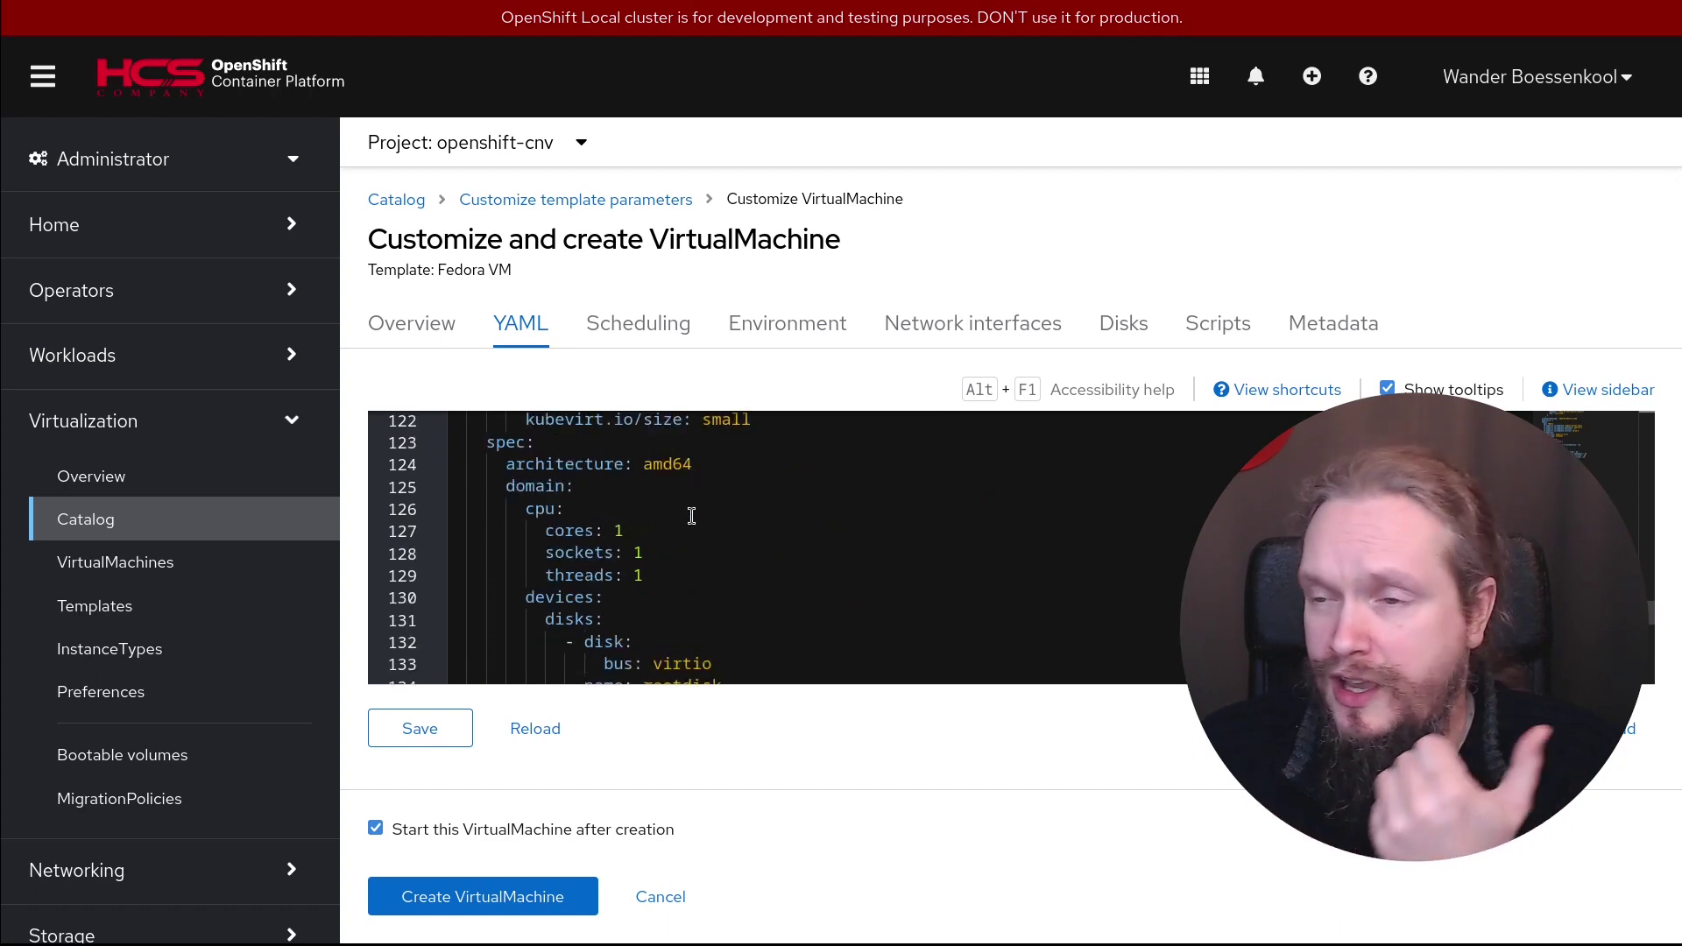
scroll(771, 550, down, 2)
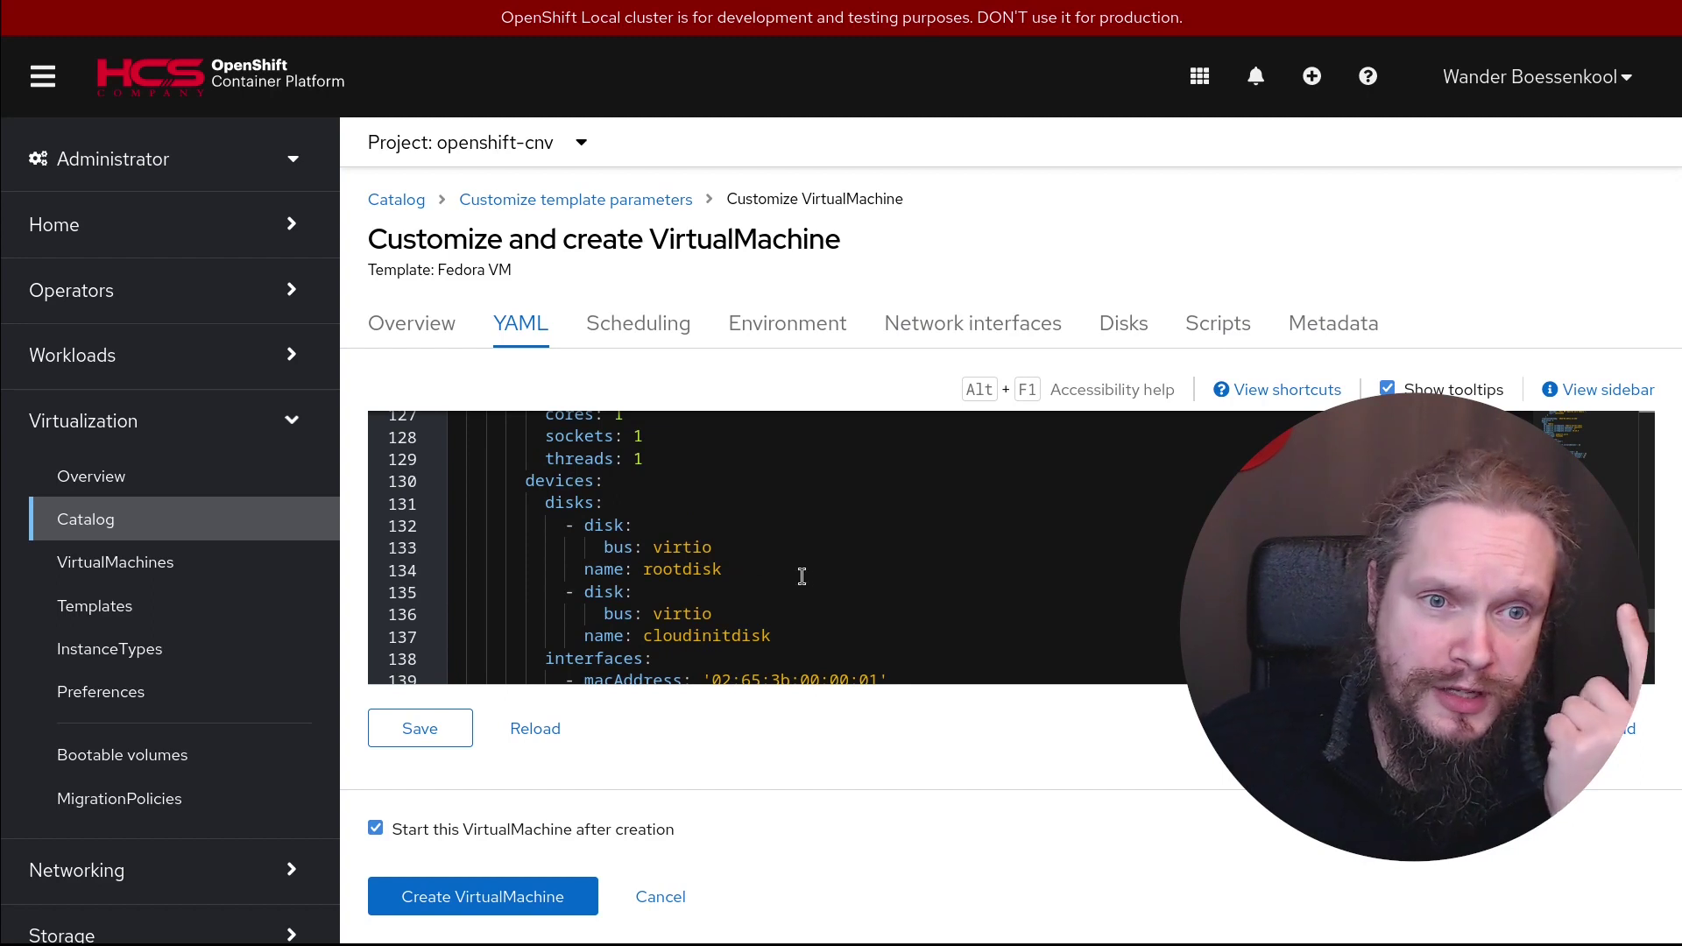
scroll(746, 561, down, 1)
scroll(924, 572, down, 1)
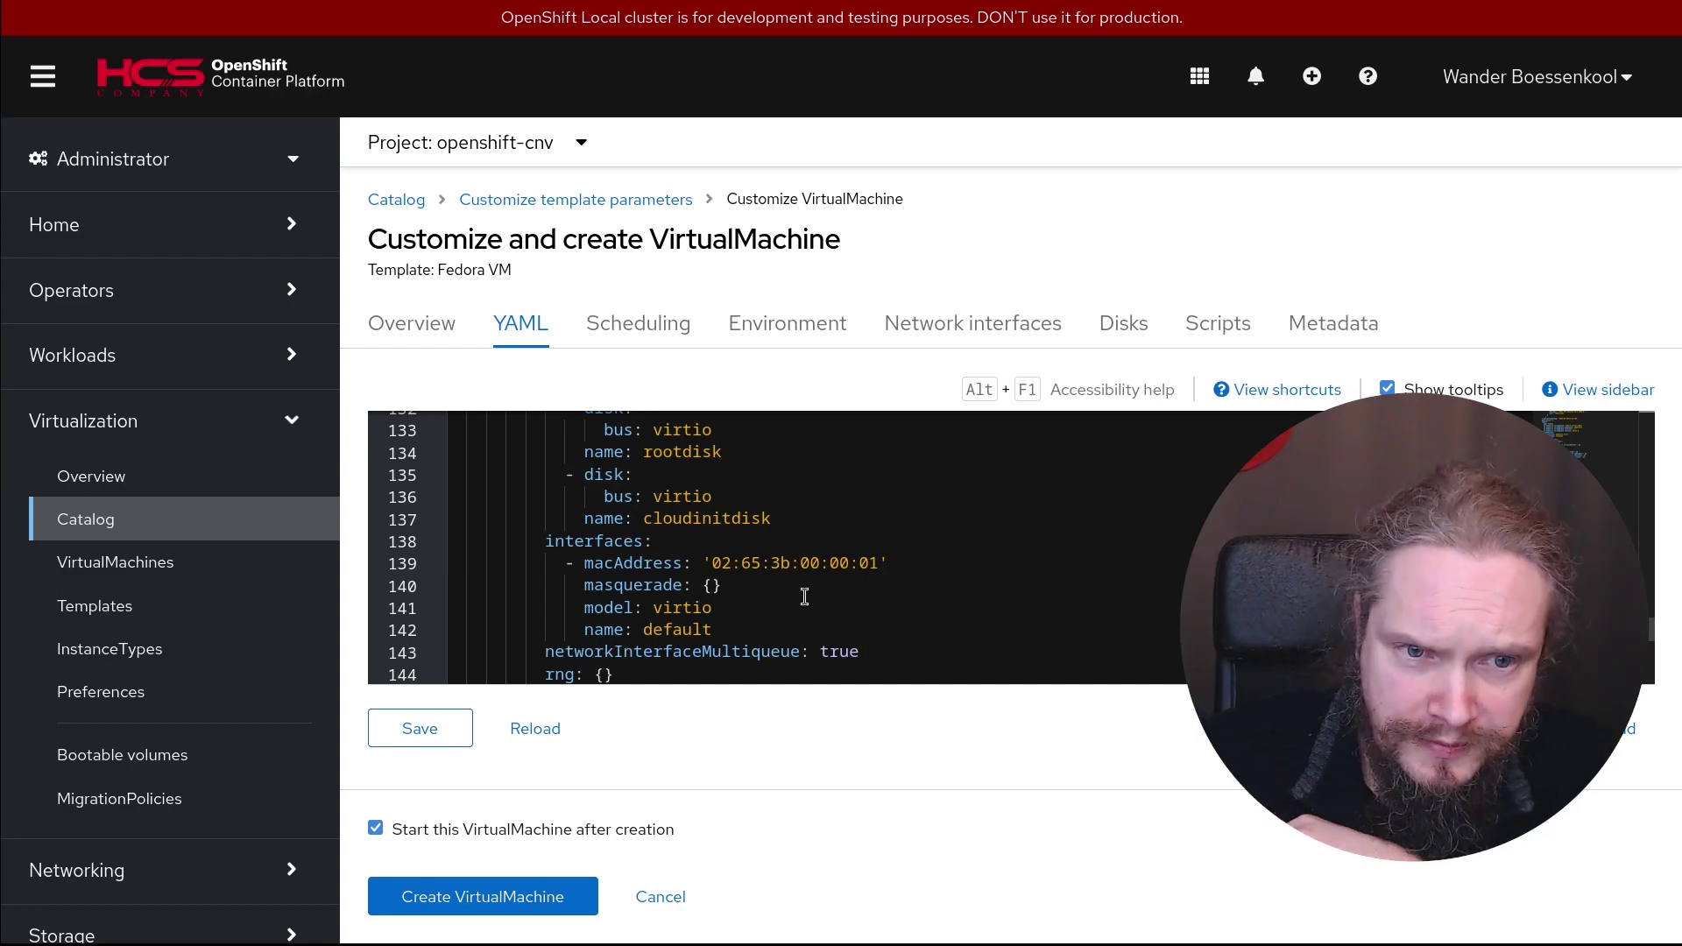
scroll(841, 588, down, 3)
scroll(802, 597, down, 3)
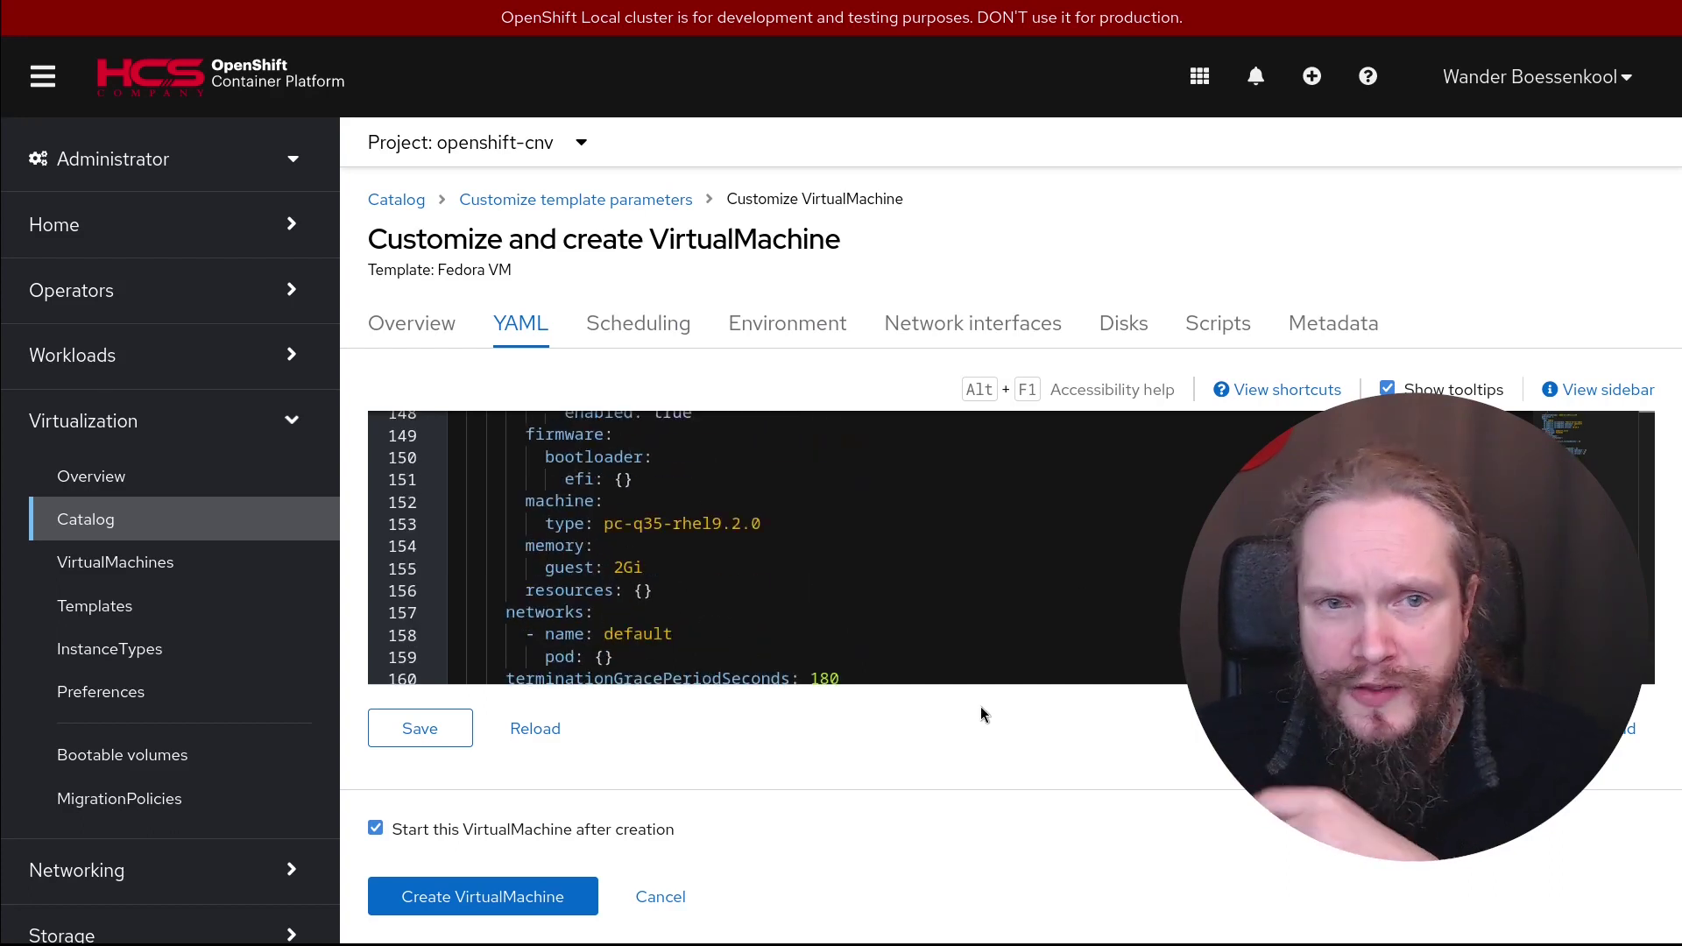
click(647, 329)
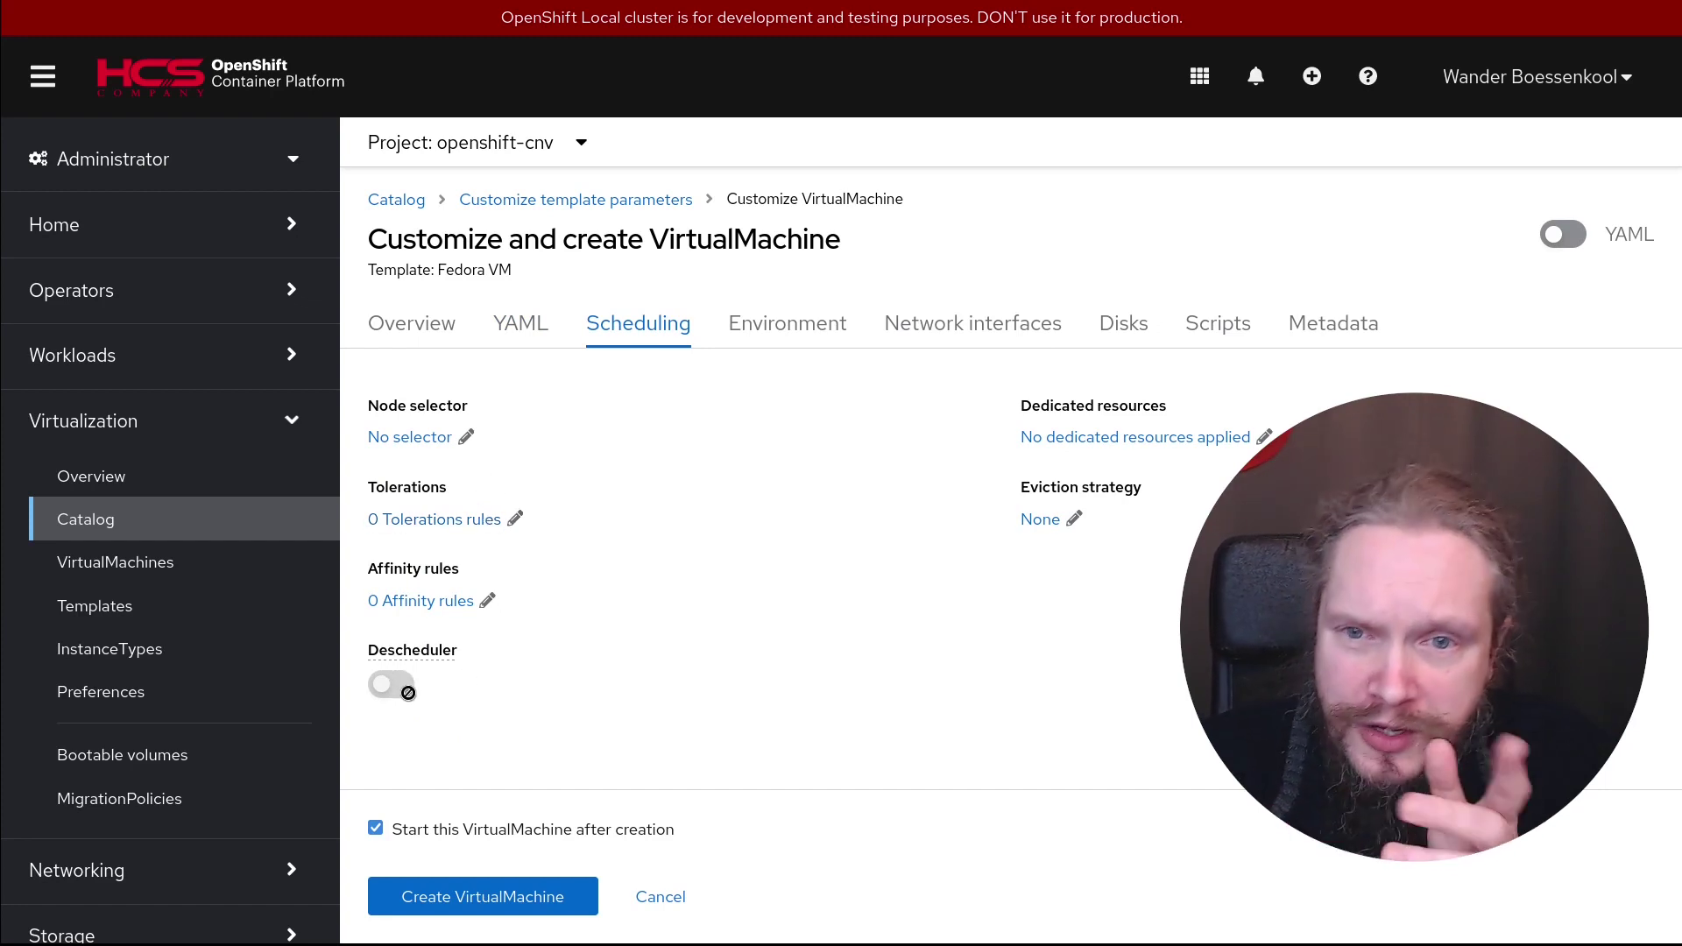
Check the Environment settings, then view the single default virtio interface on Pod networking
click(819, 326)
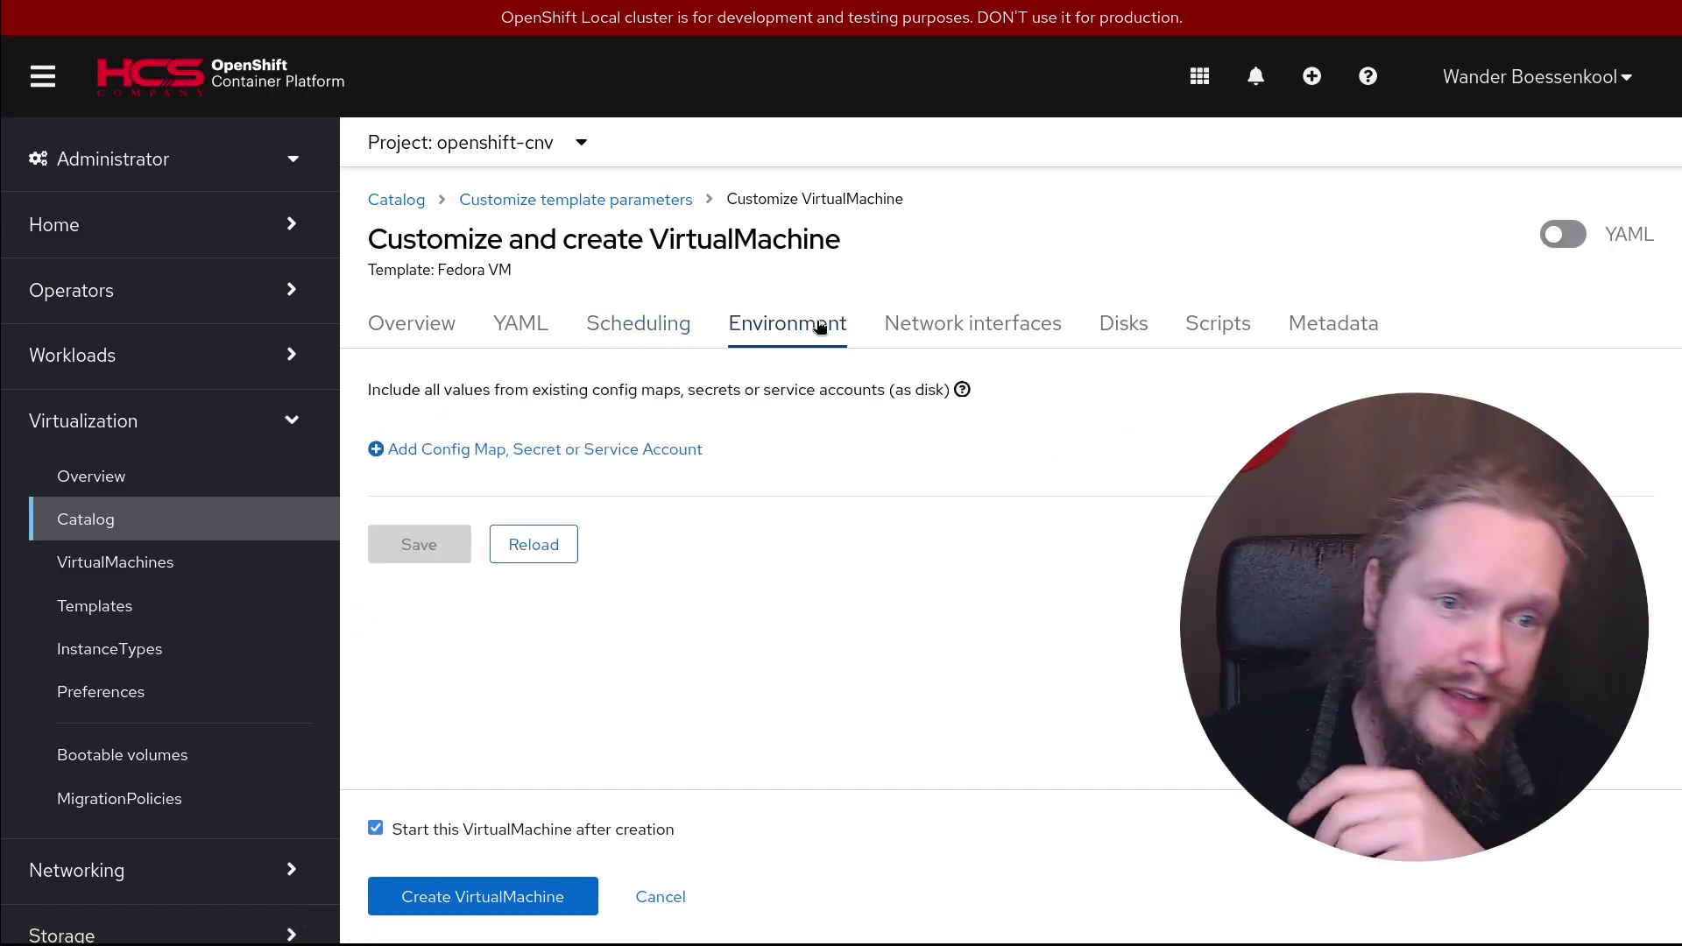
click(975, 341)
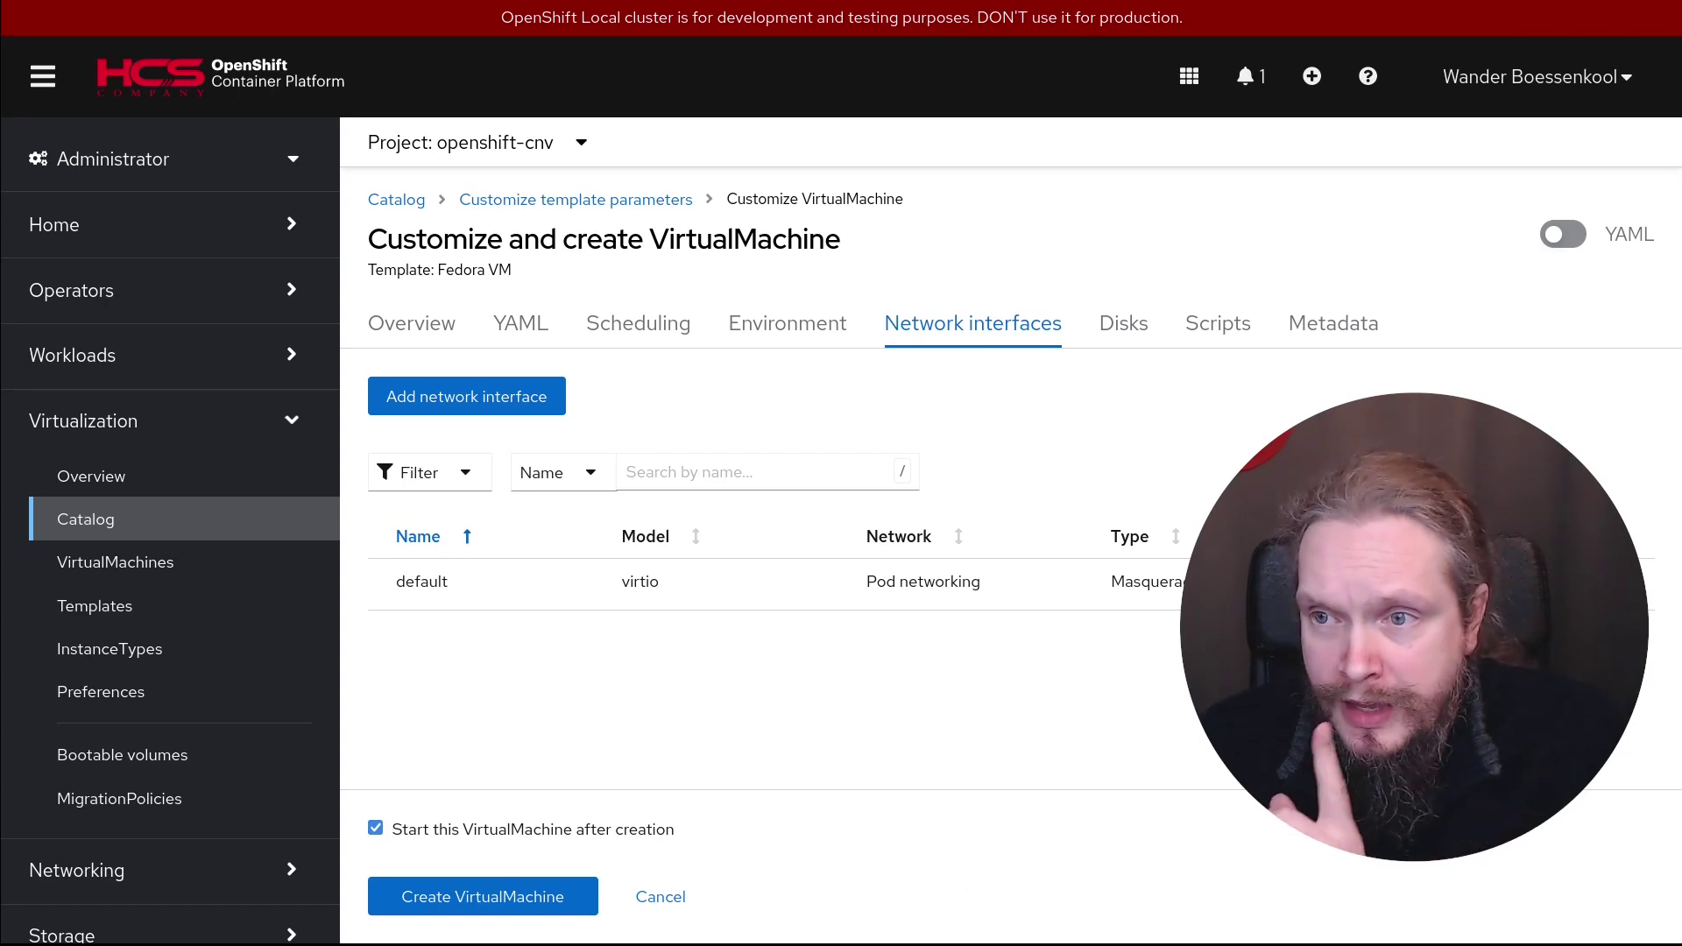
click(488, 404)
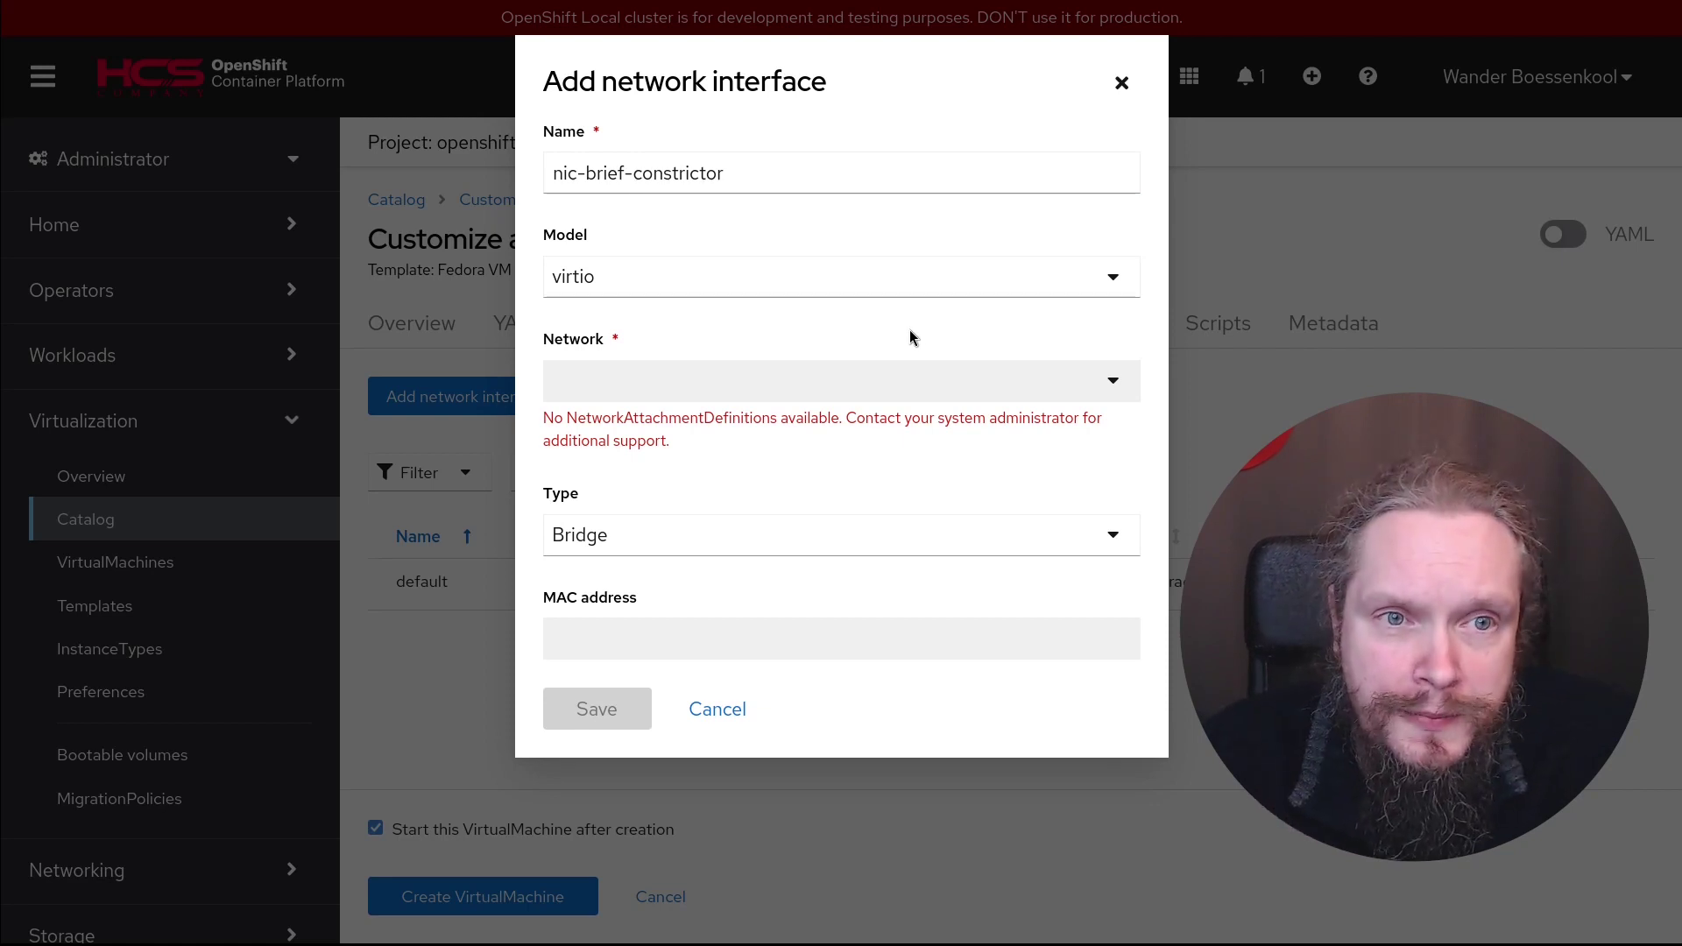
click(1108, 285)
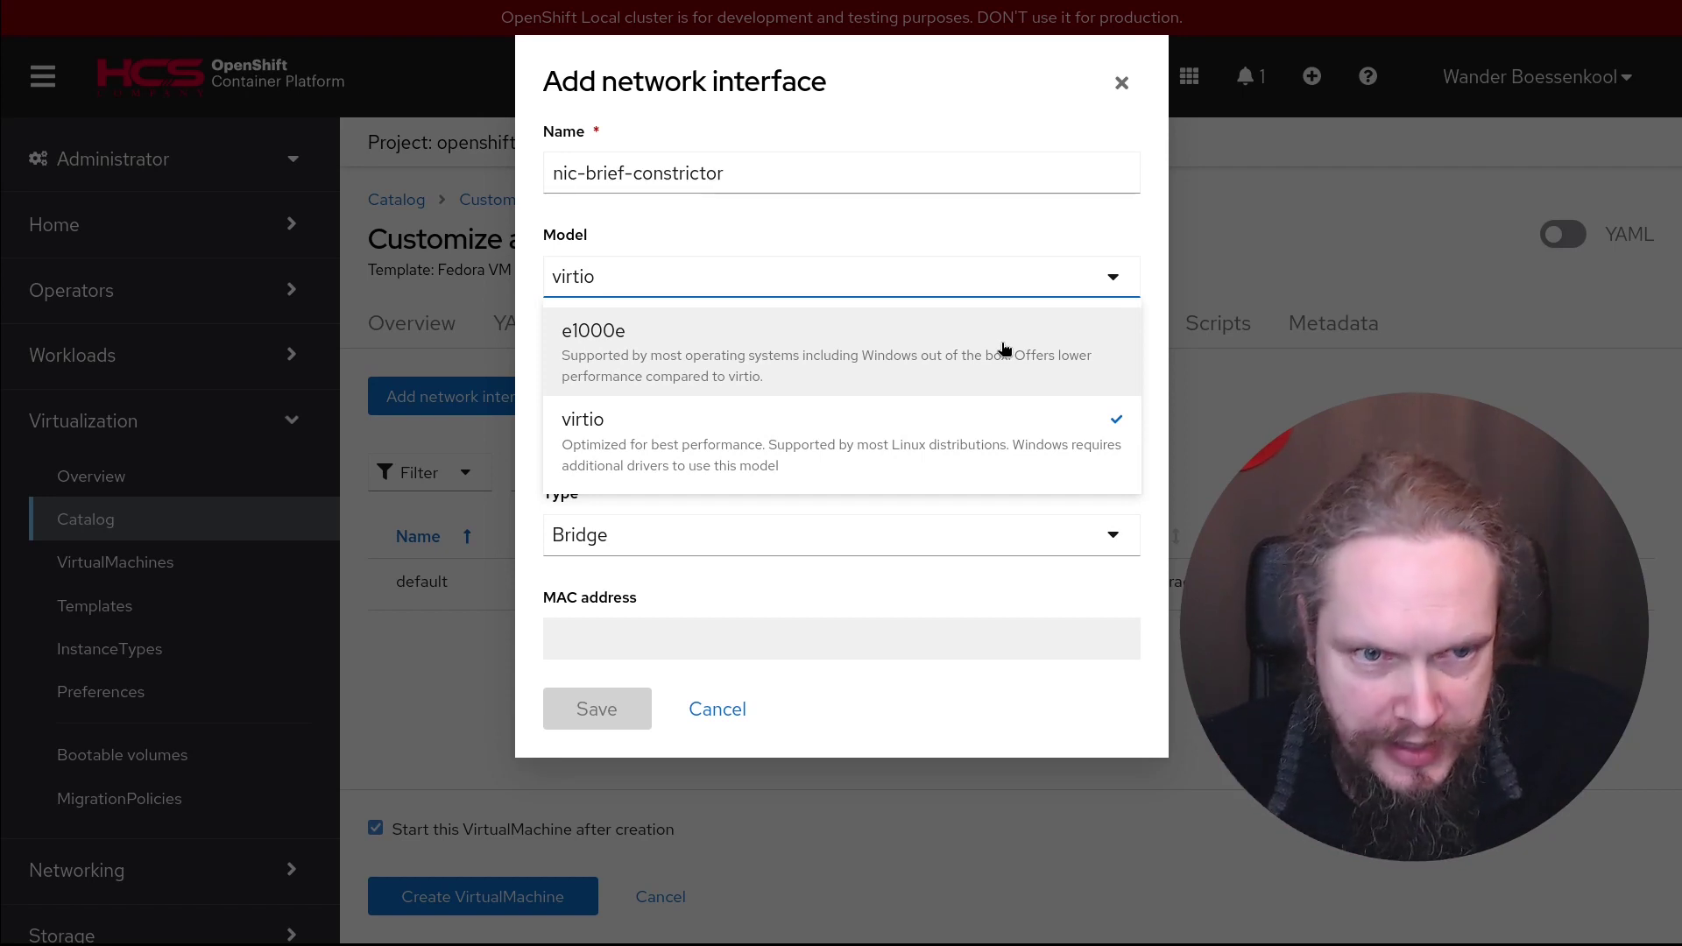
click(997, 468)
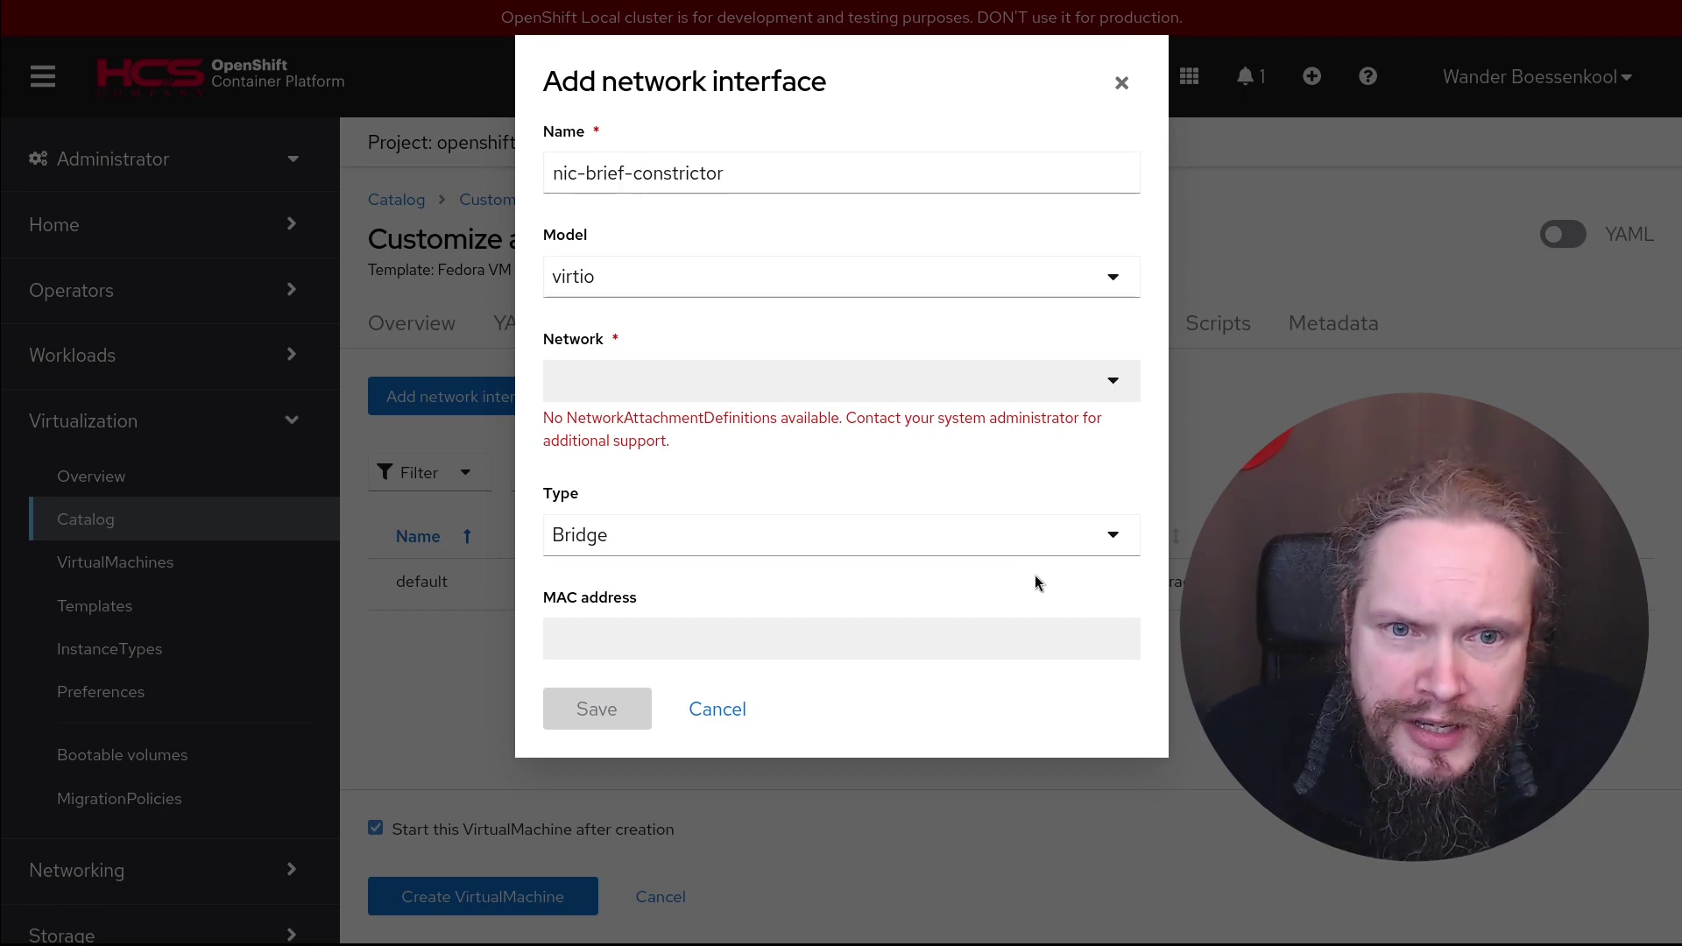
click(1113, 536)
click(735, 673)
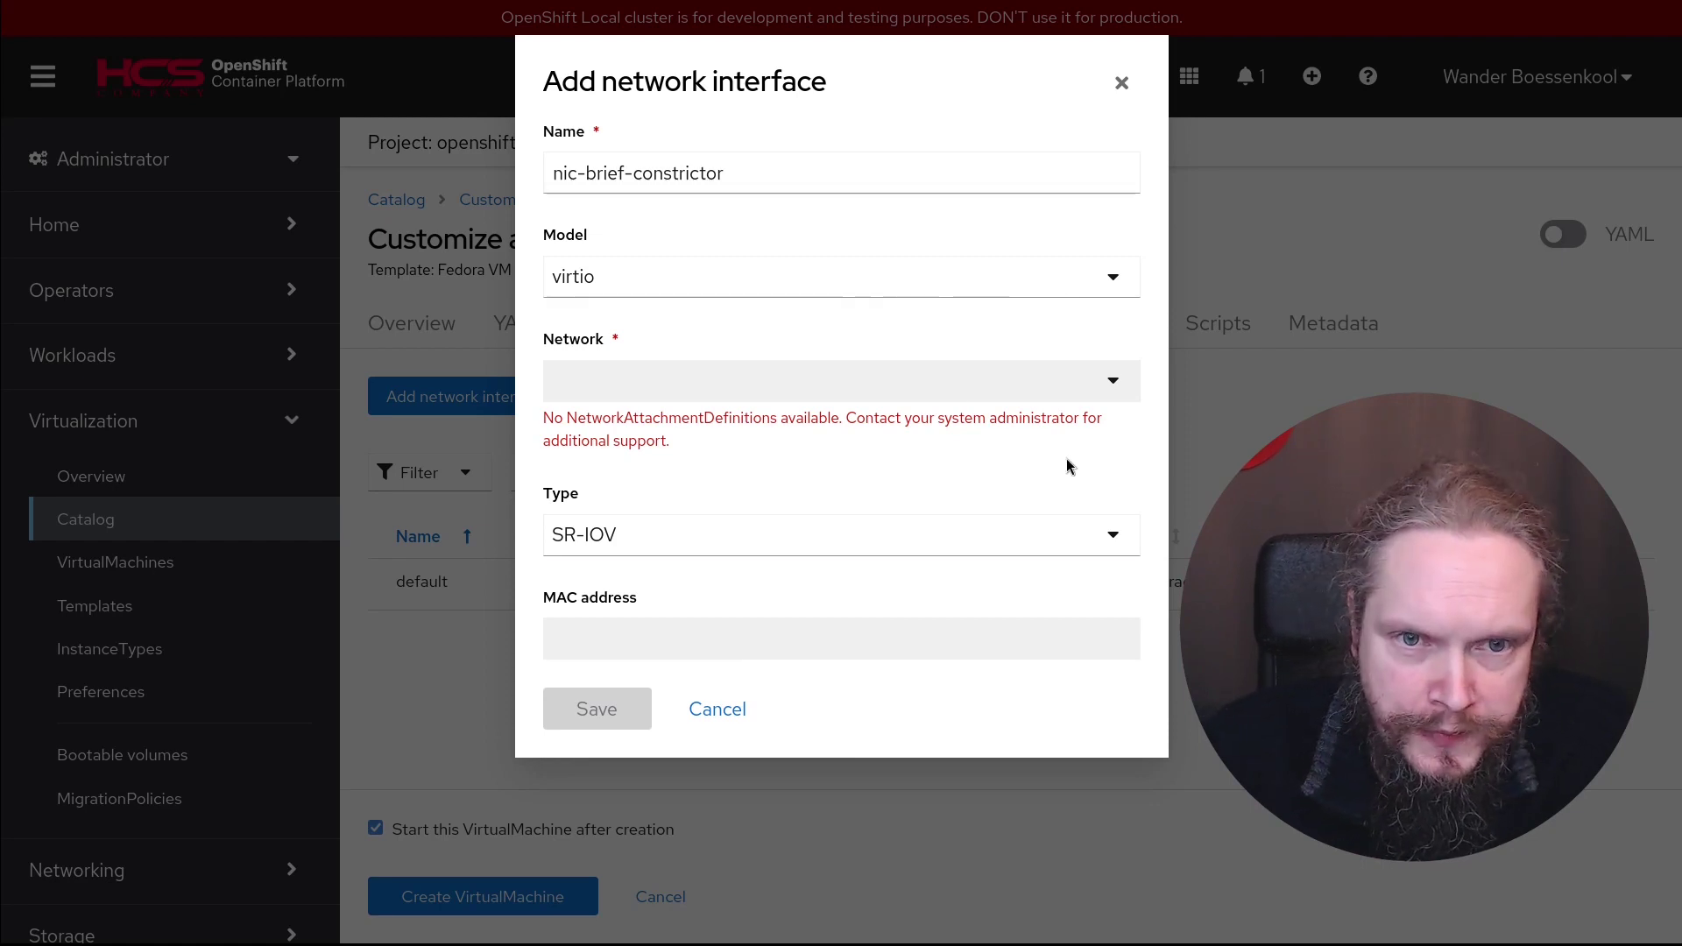
click(1070, 537)
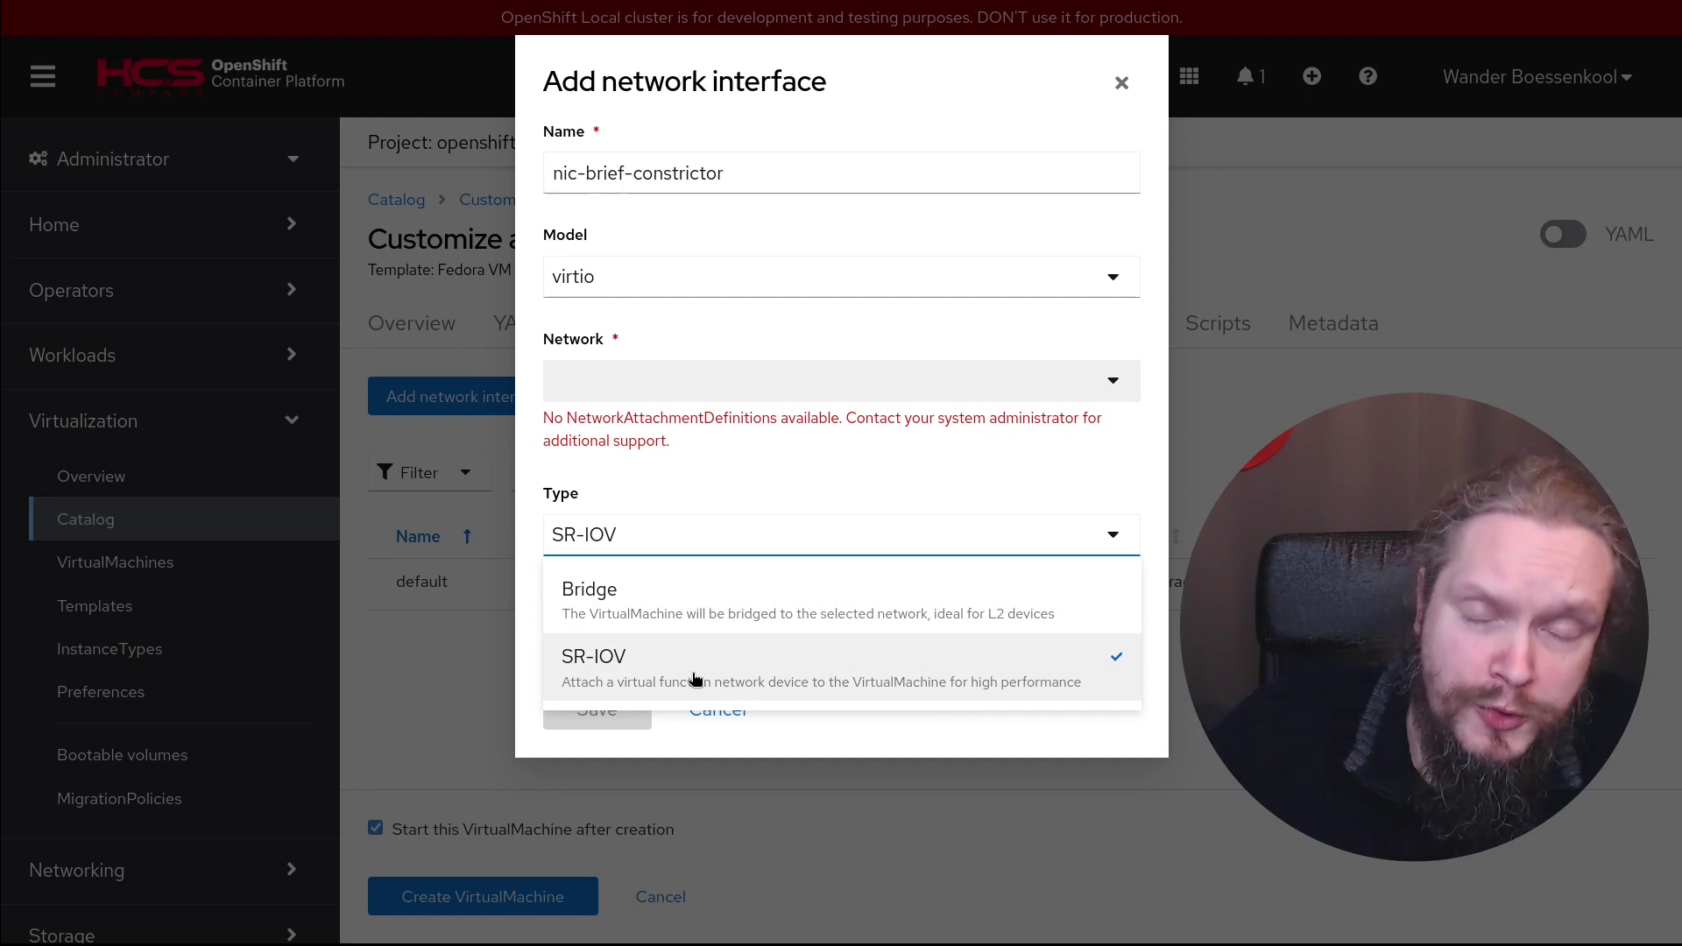
click(708, 613)
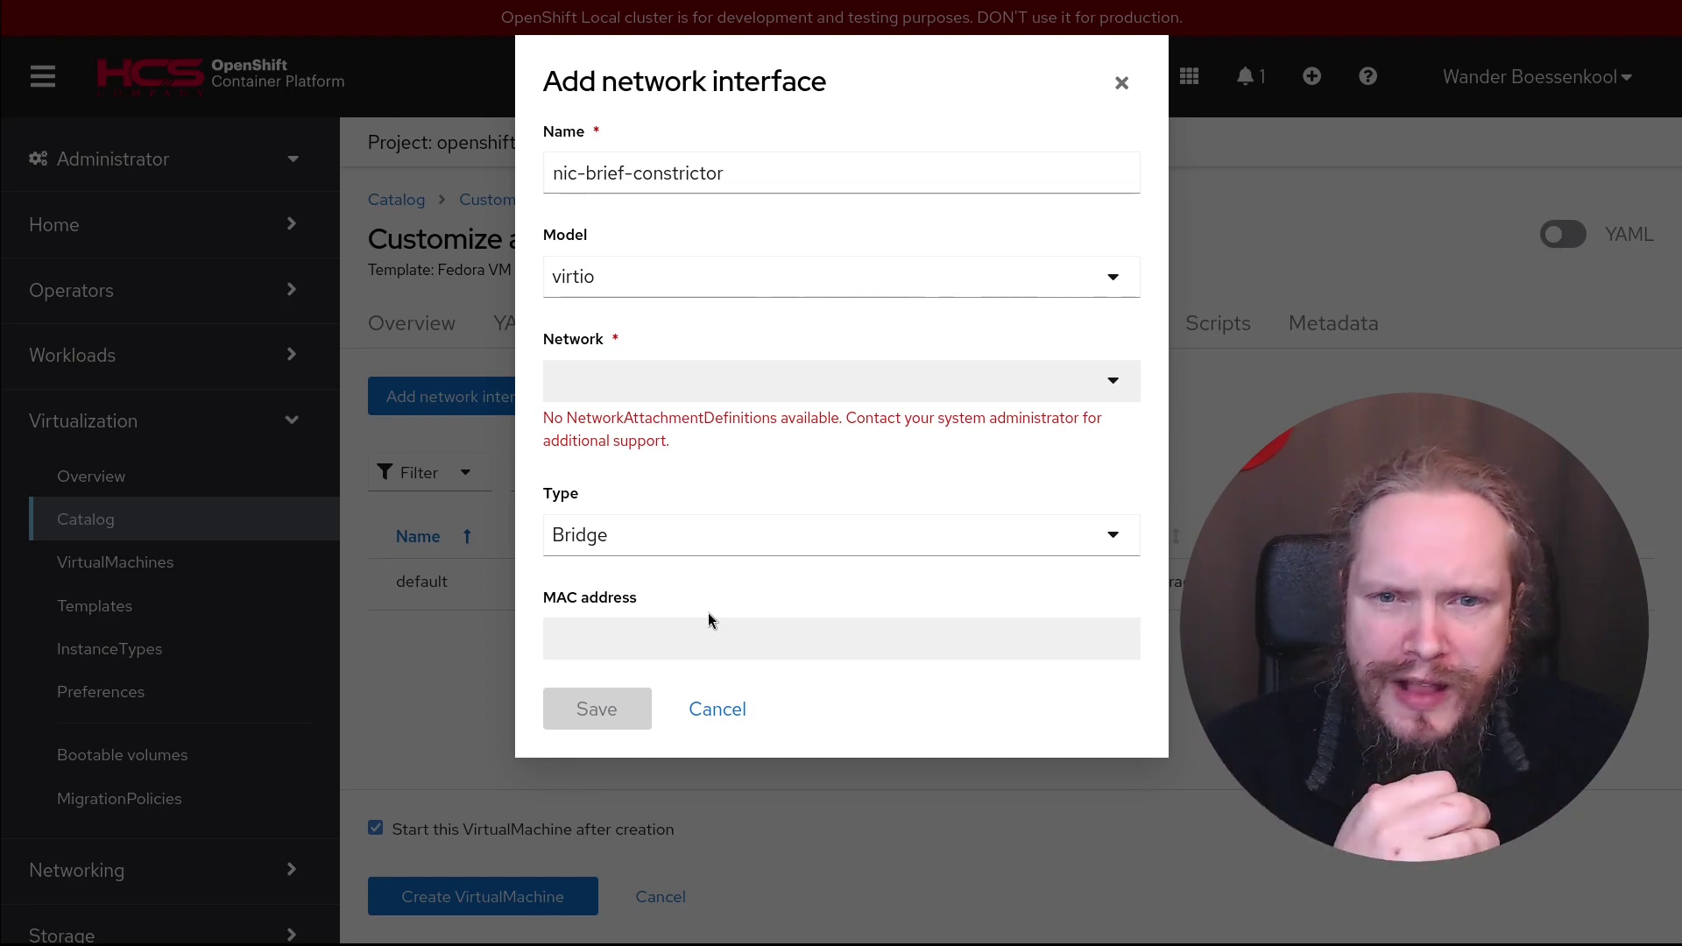
click(720, 712)
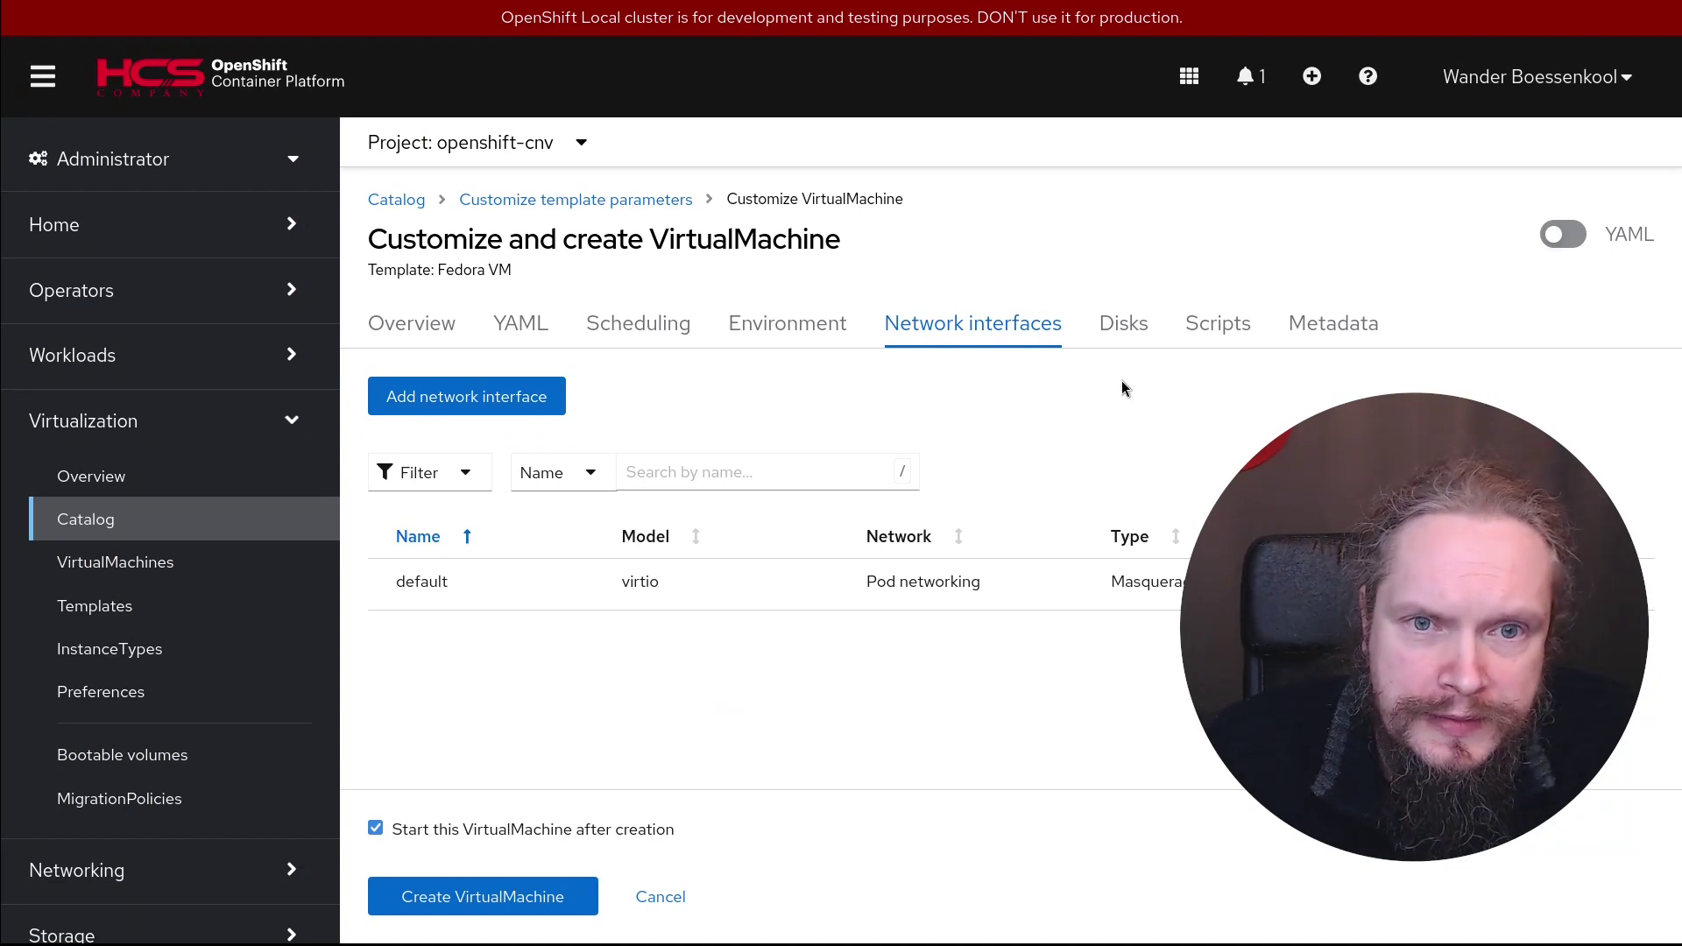
Check the Fedora VM's disks, then review its Scripts: cloud-init user fedora, no authorized SSH key
click(1124, 326)
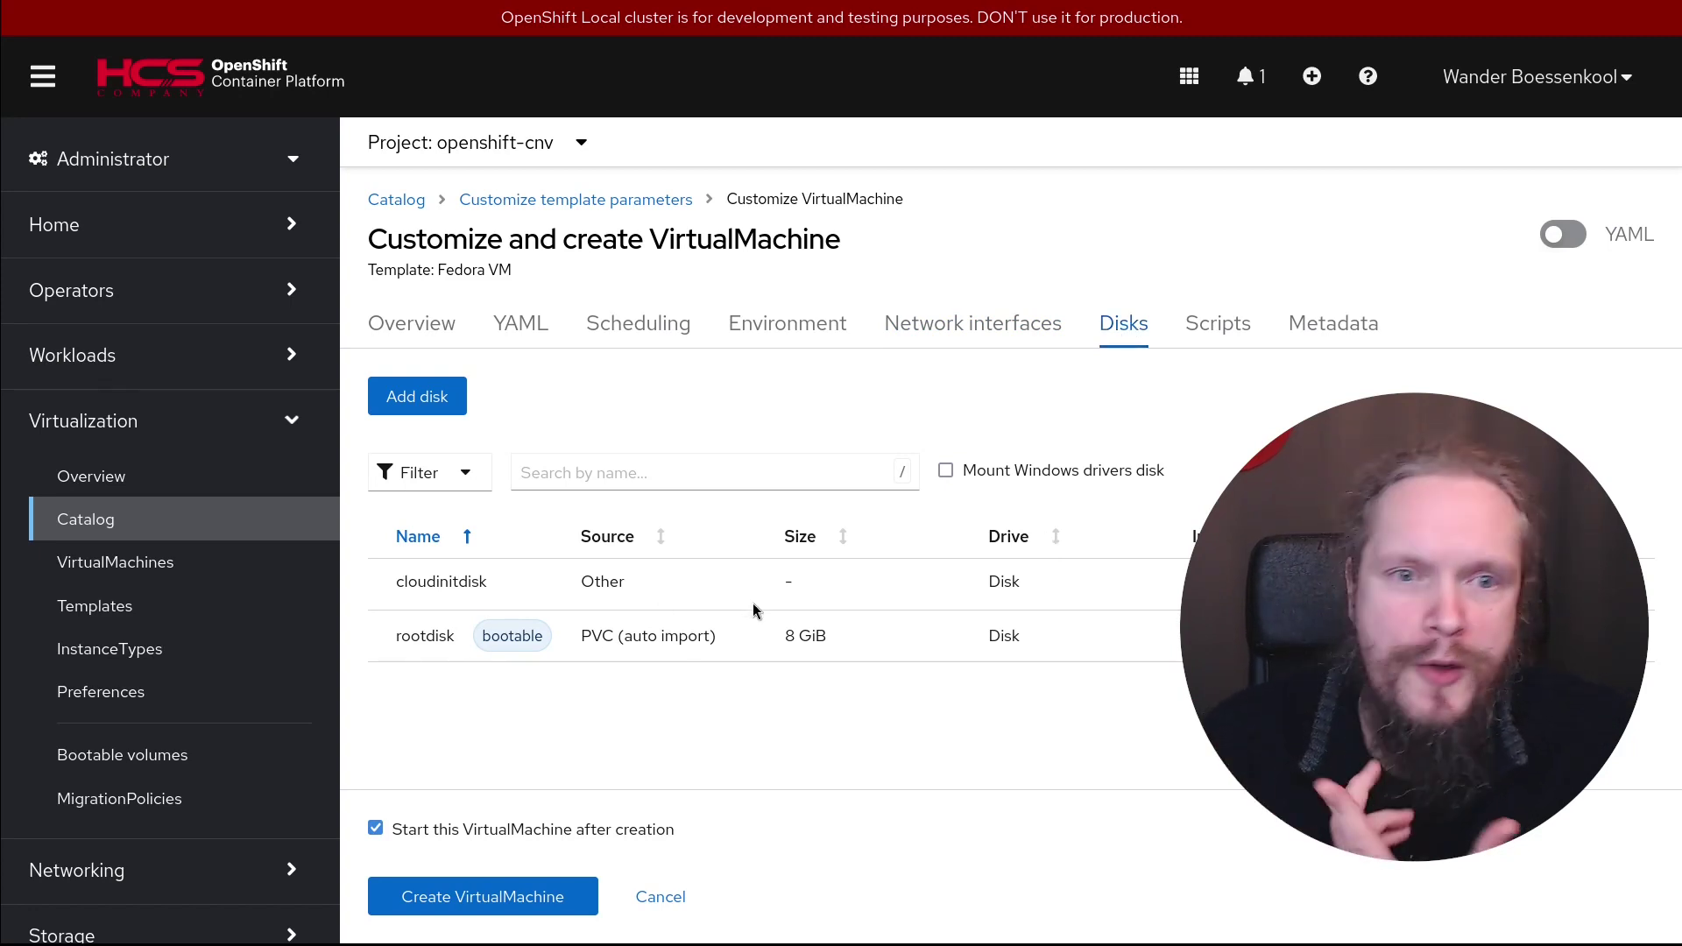
click(1218, 326)
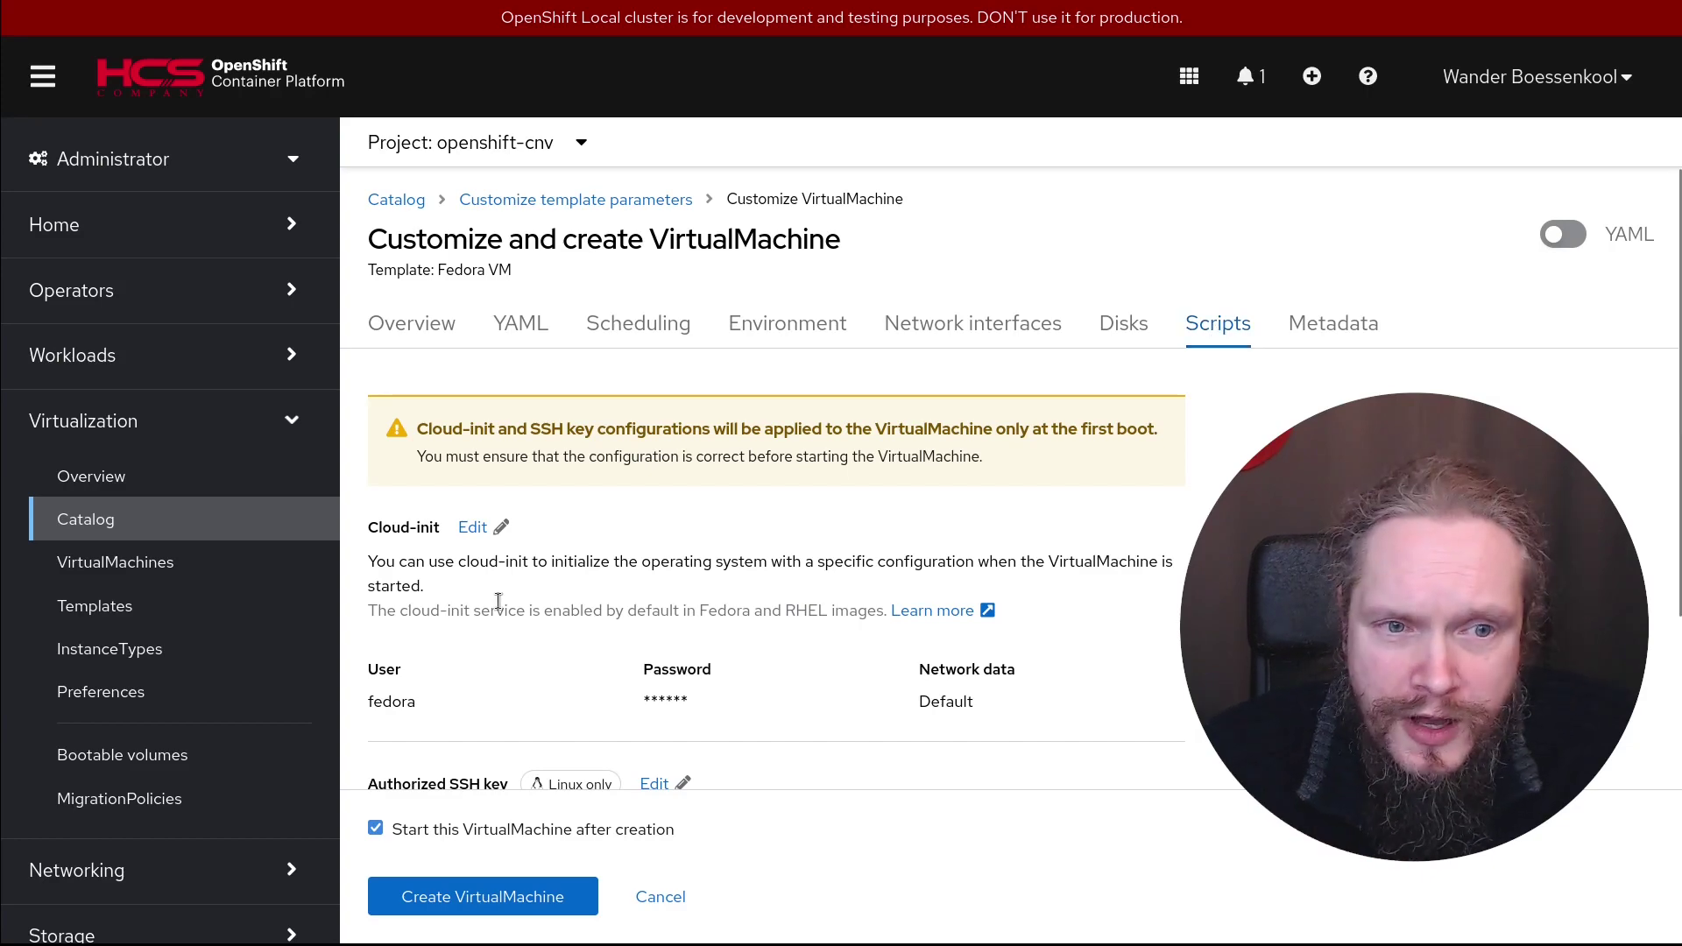
scroll(808, 662, down, 5)
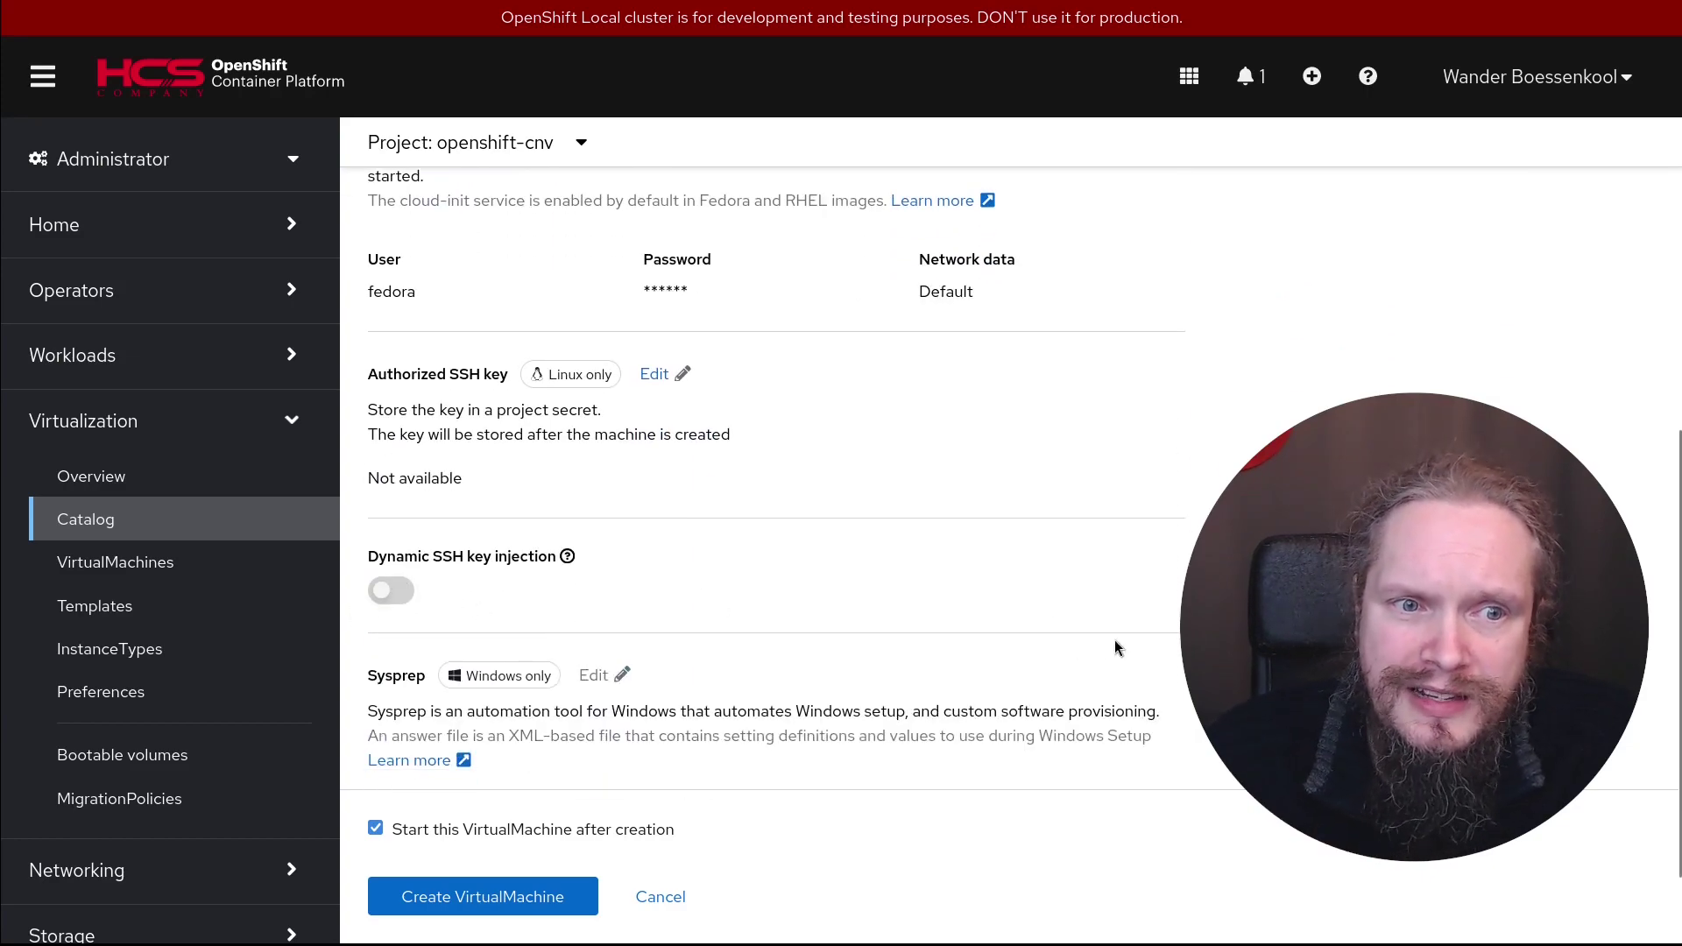
scroll(483, 657, down, 2)
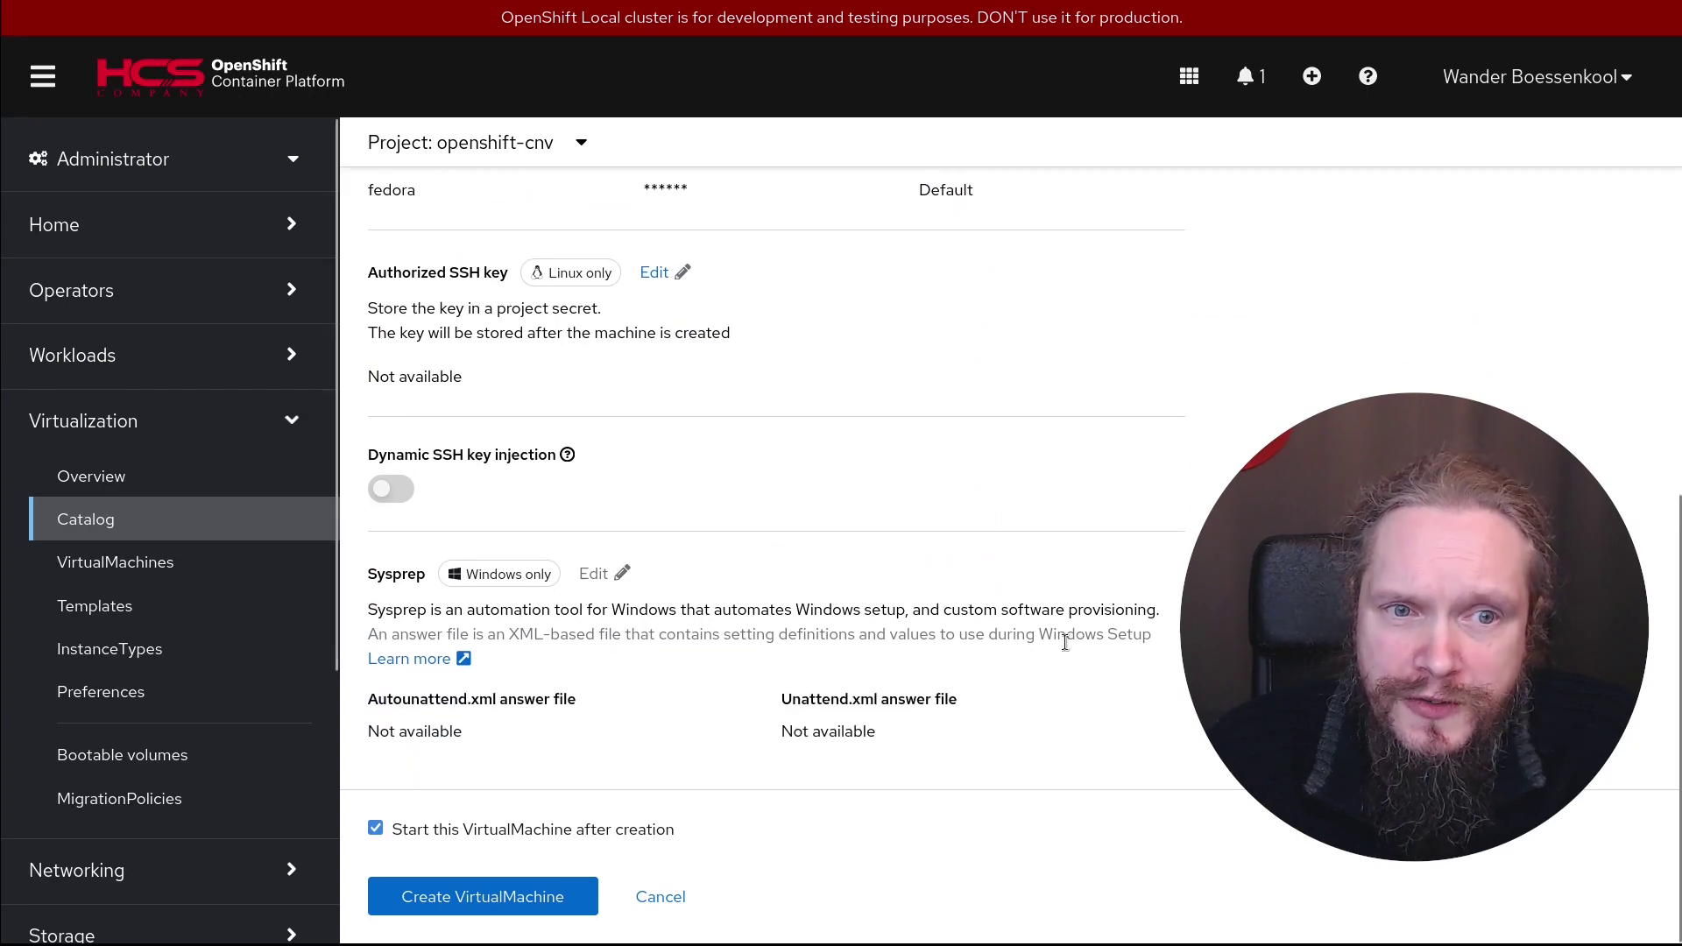
scroll(762, 526, up, 5)
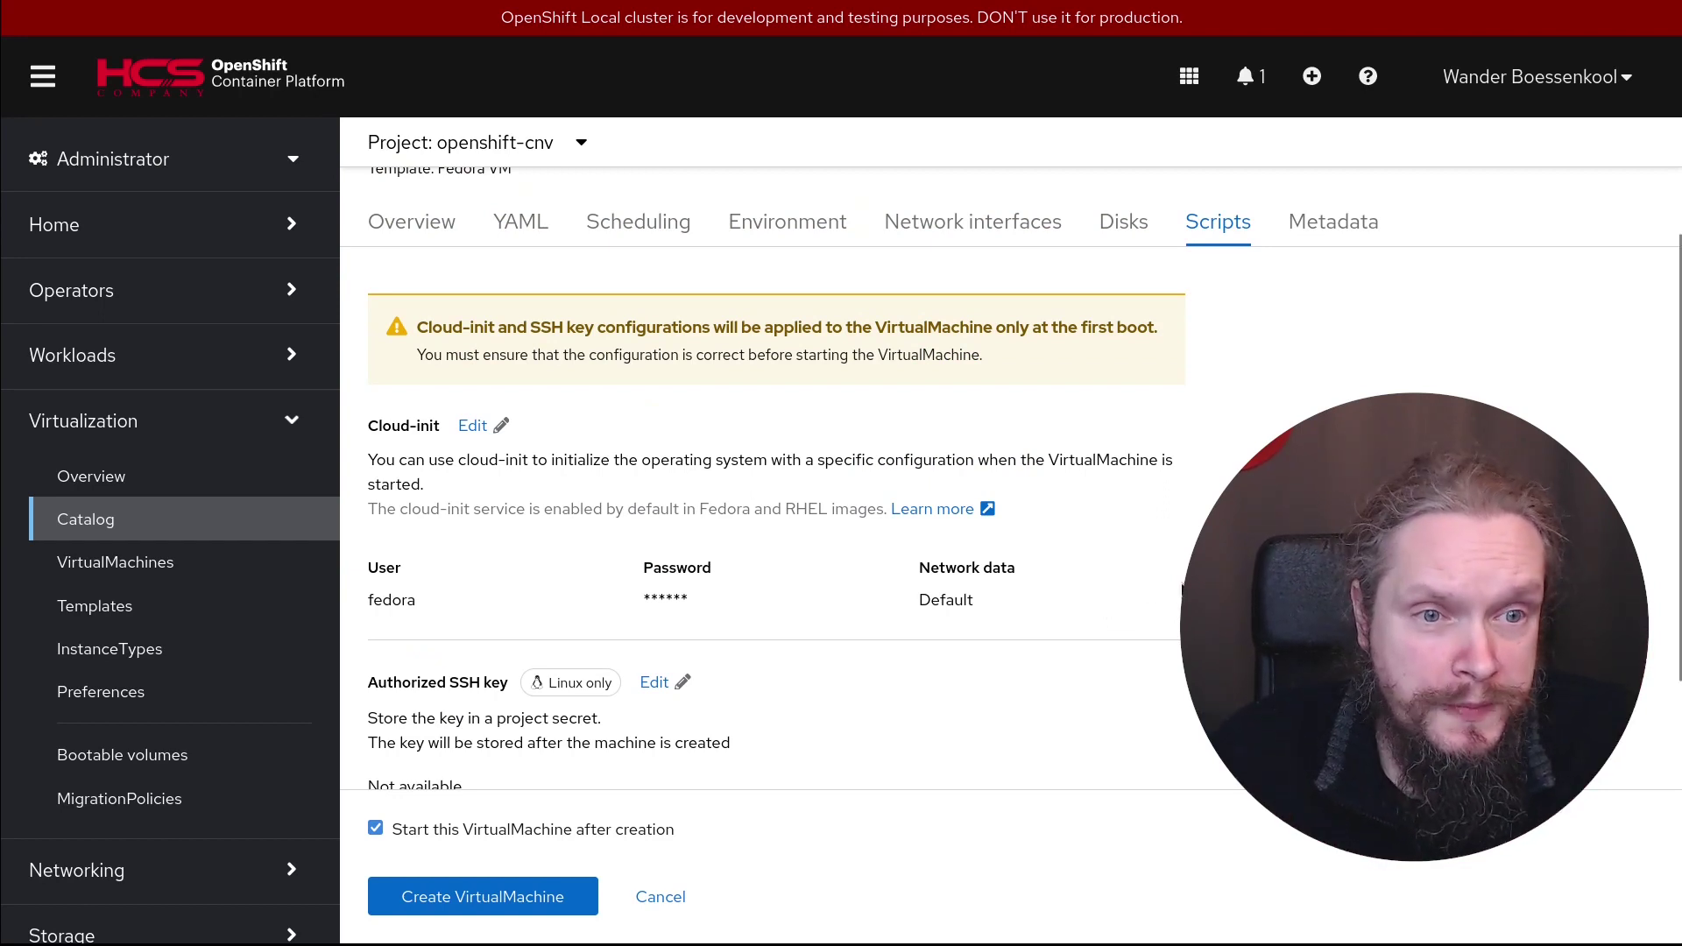
Review the VM's metadata and YAML cloudInitConfigDrive userData, then create the fedora VirtualMachine
click(1333, 226)
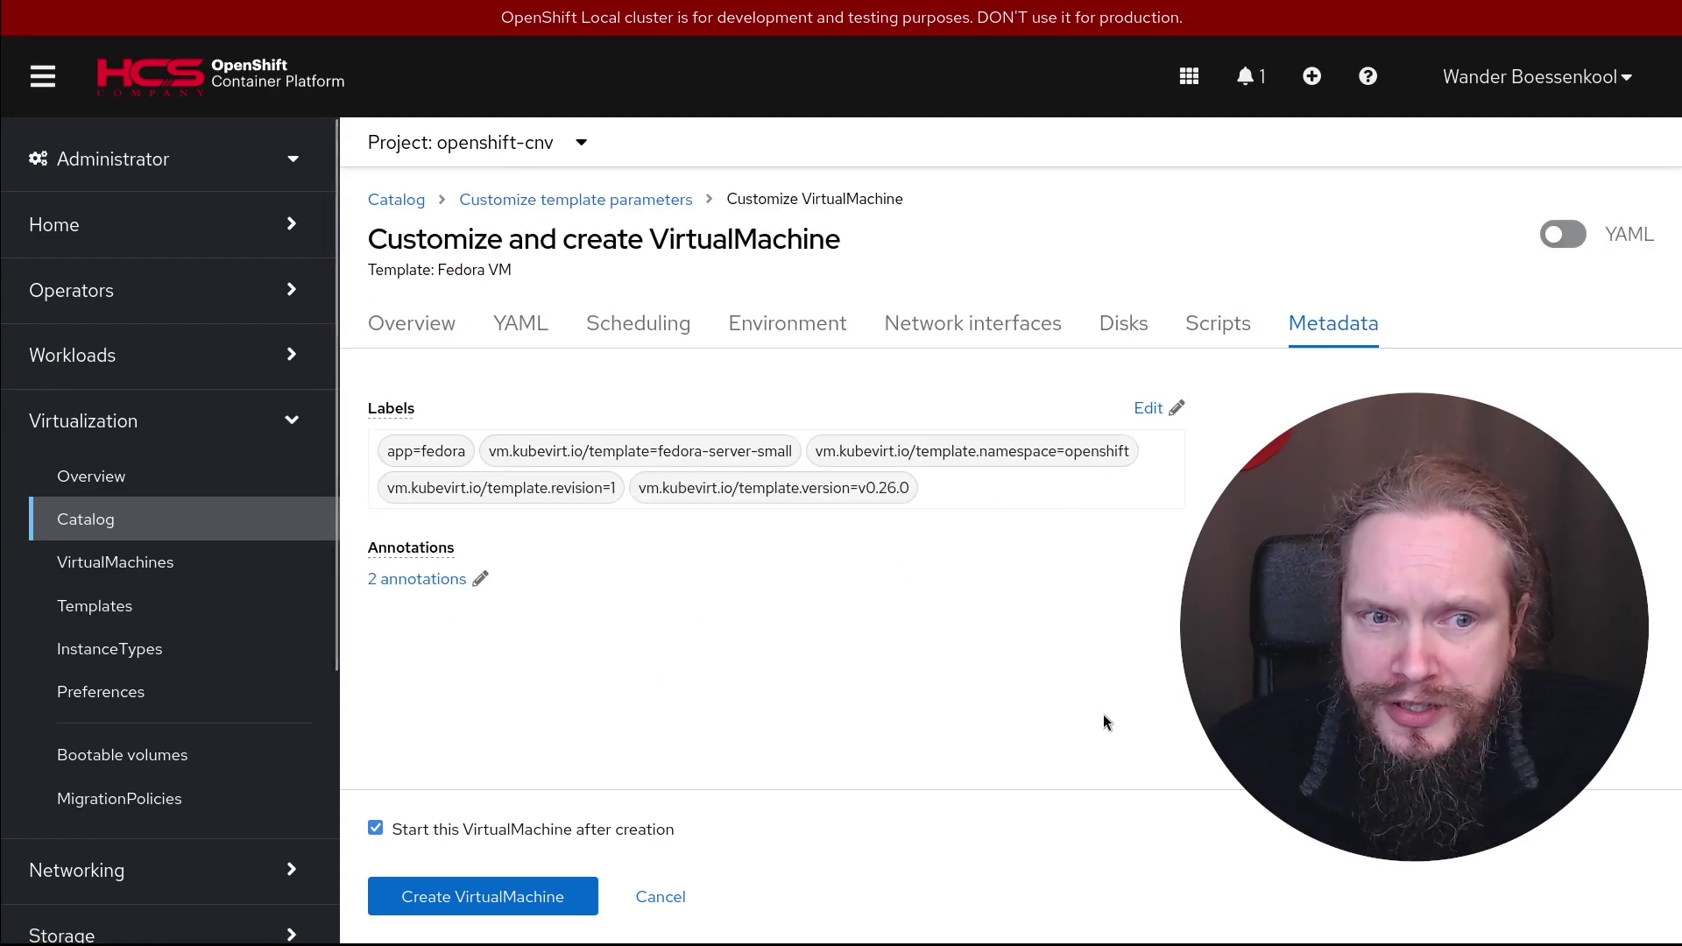
click(508, 326)
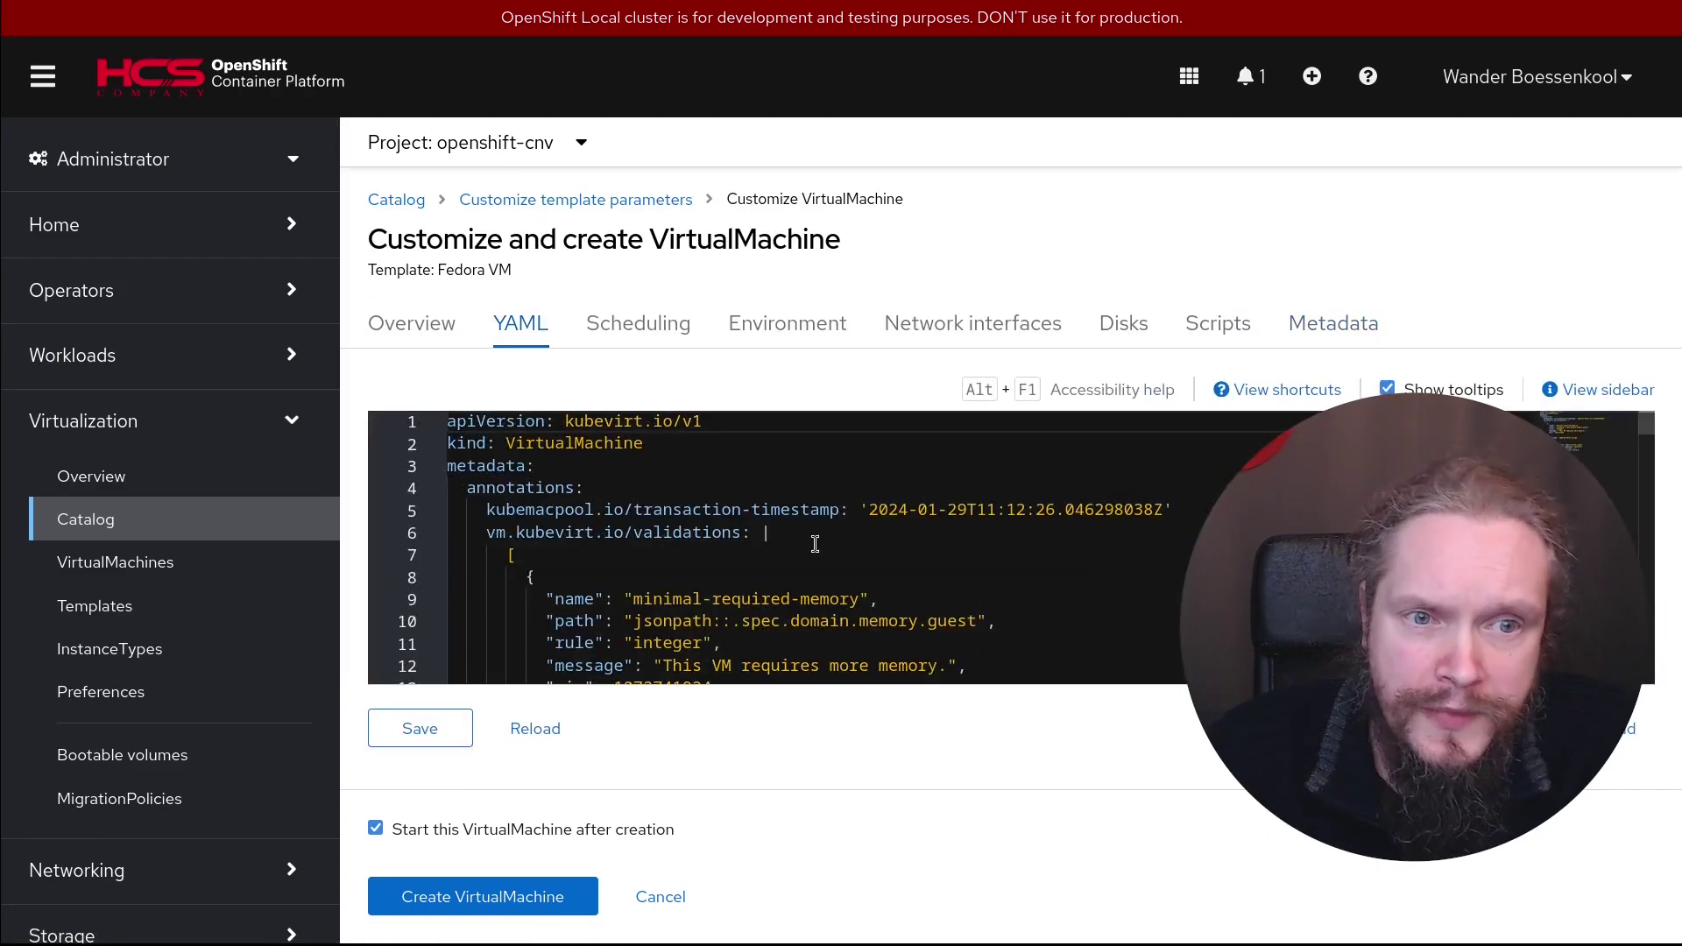
scroll(856, 545, down, 10)
scroll(855, 545, down, 20)
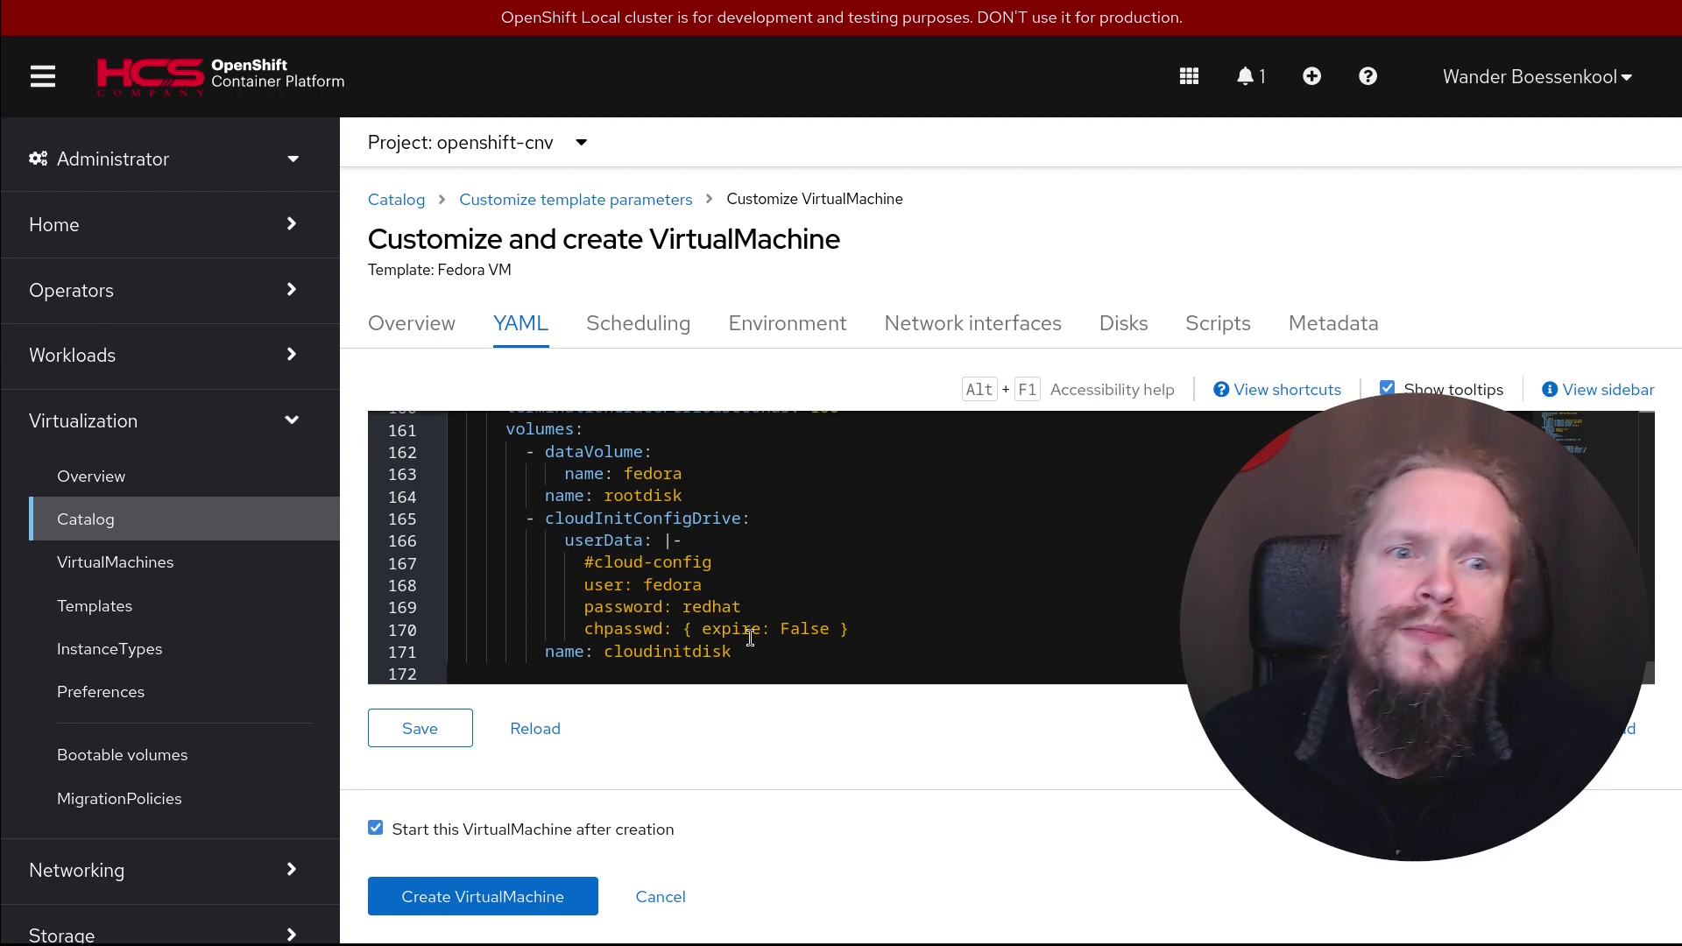
mouse_move(751, 637)
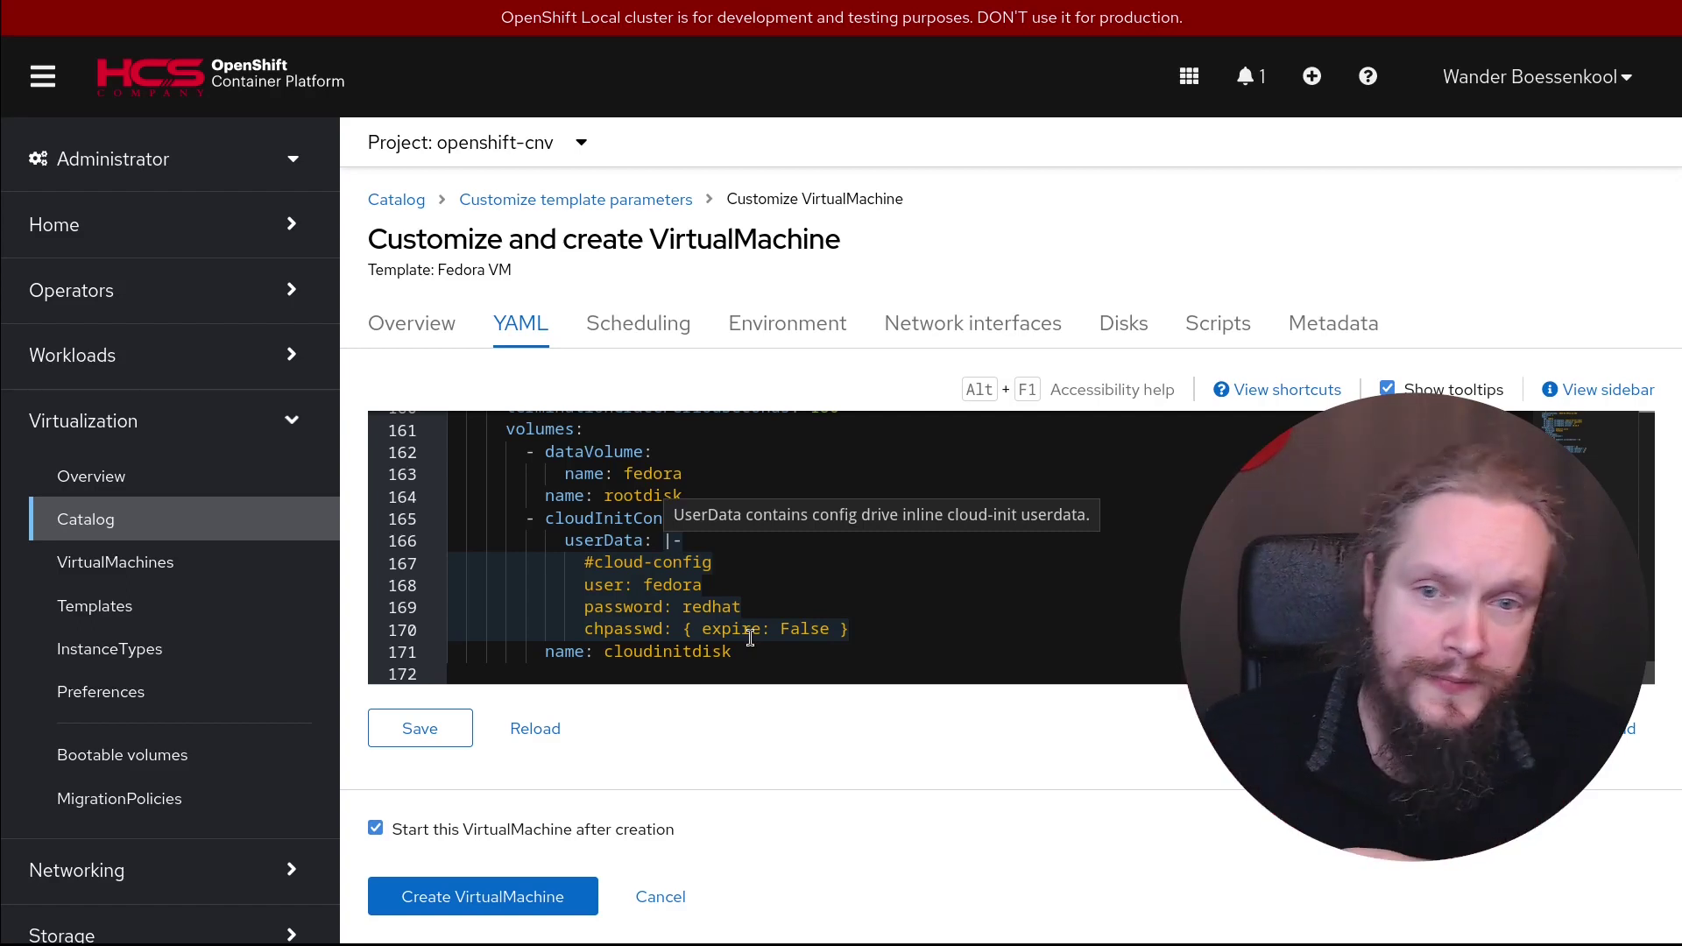
click(511, 887)
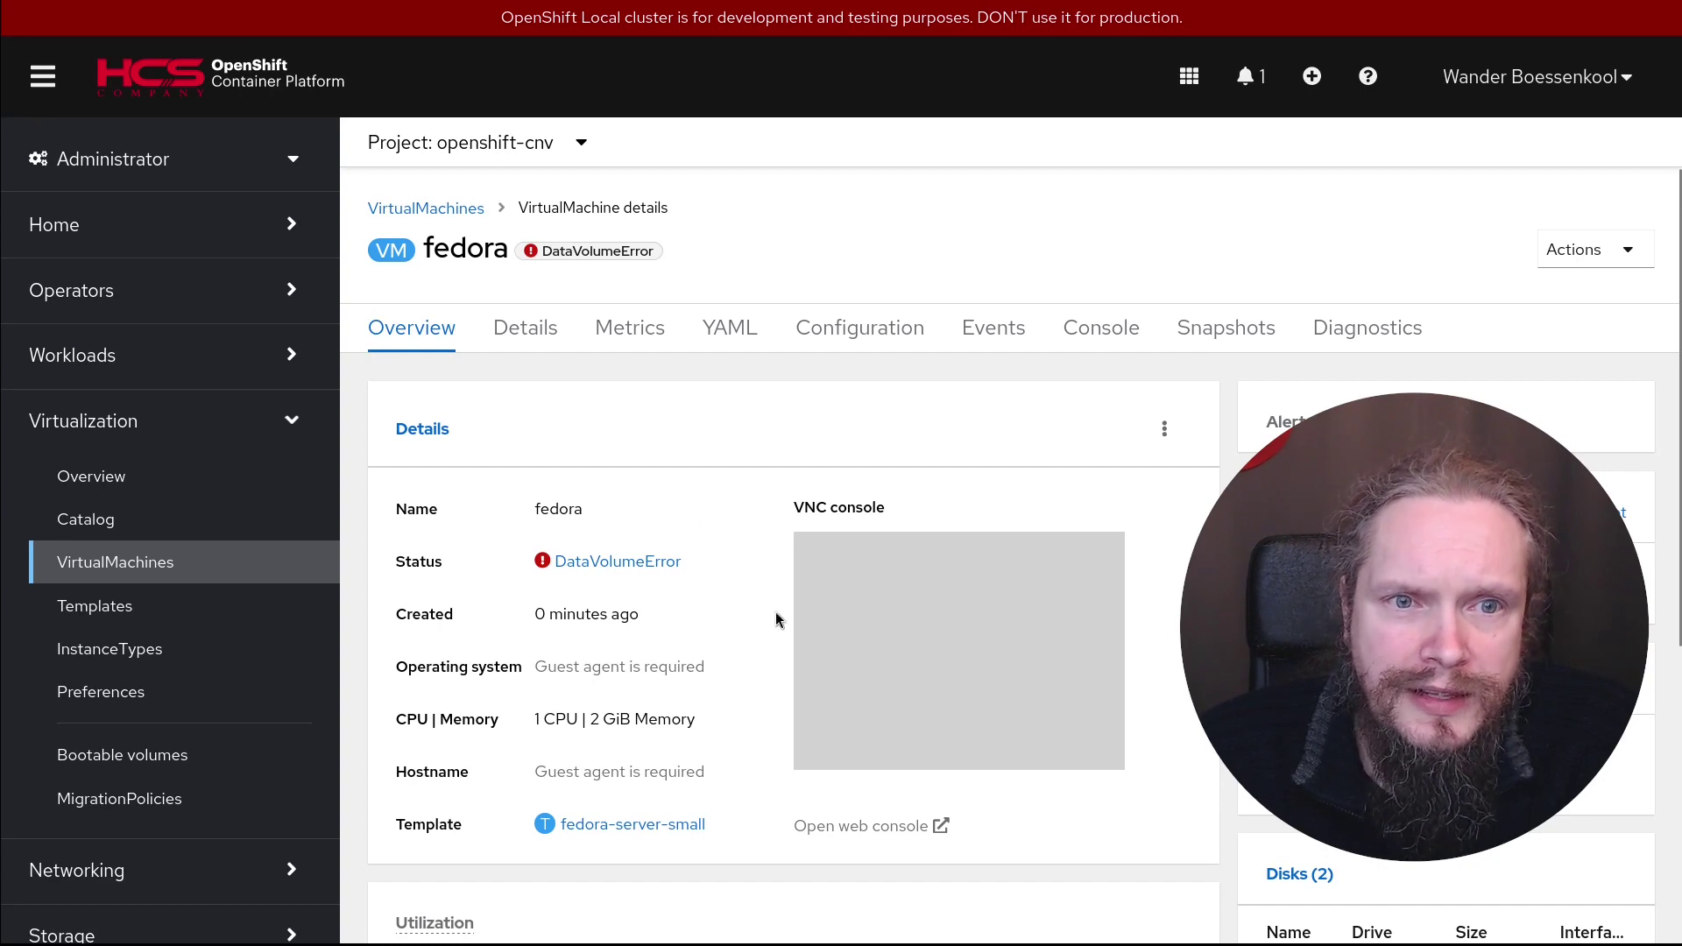
Inspect the diagnostic details behind the fedora VM's DataVolumeError status
scroll(1092, 594, down, 2)
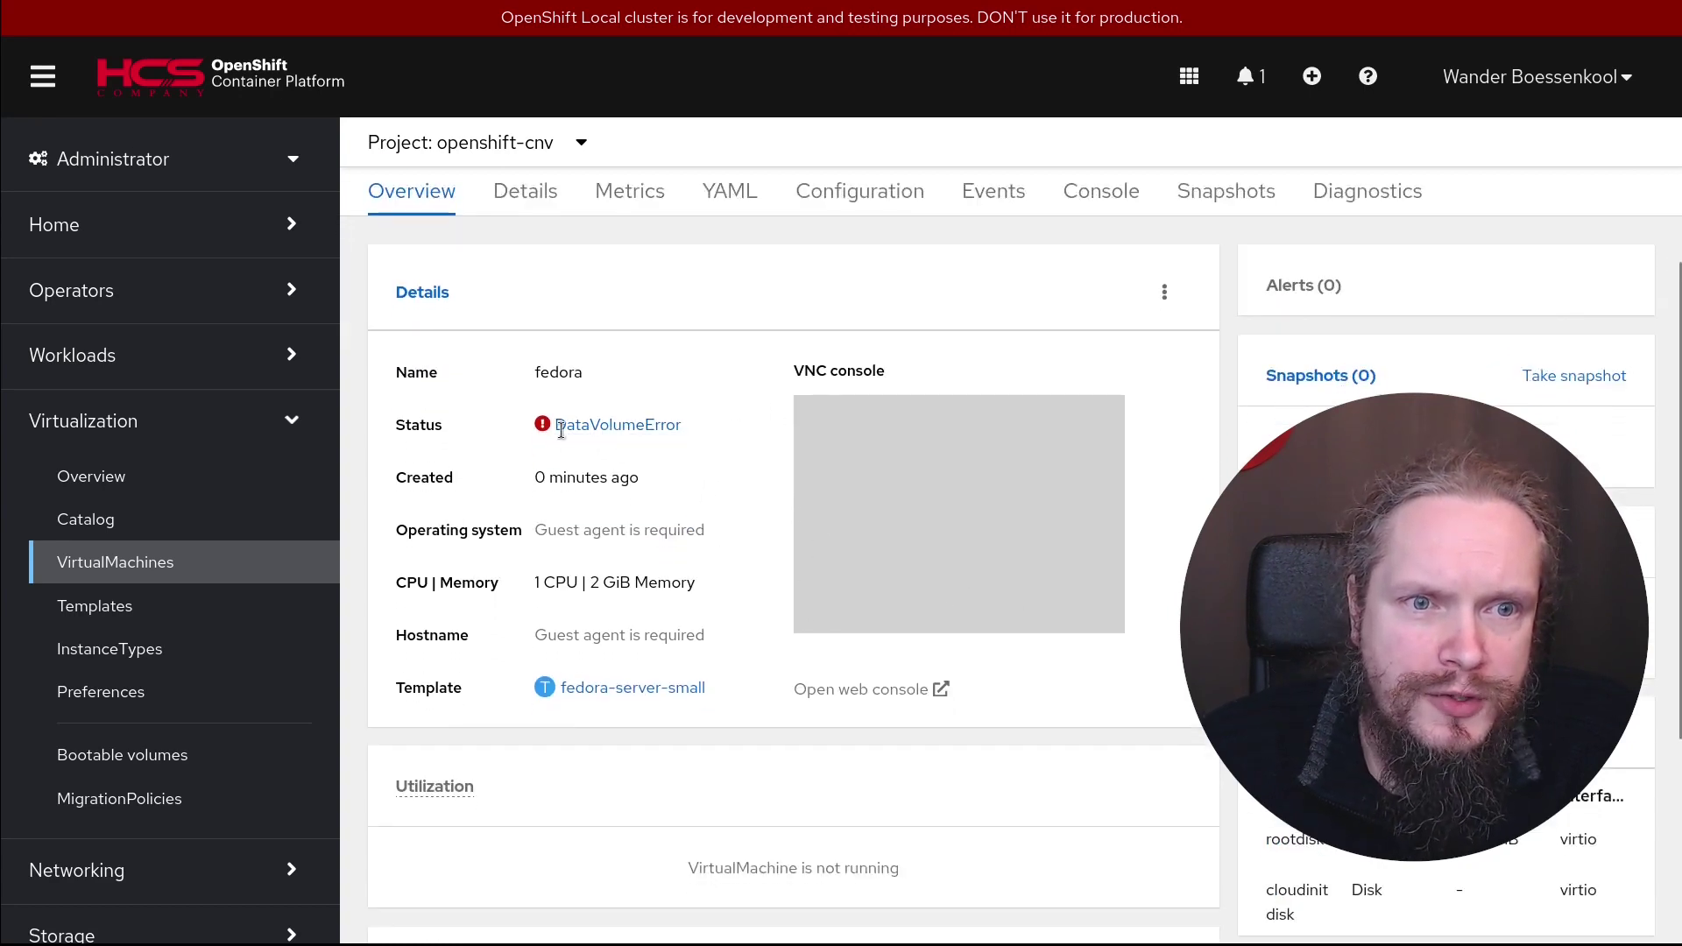
click(608, 425)
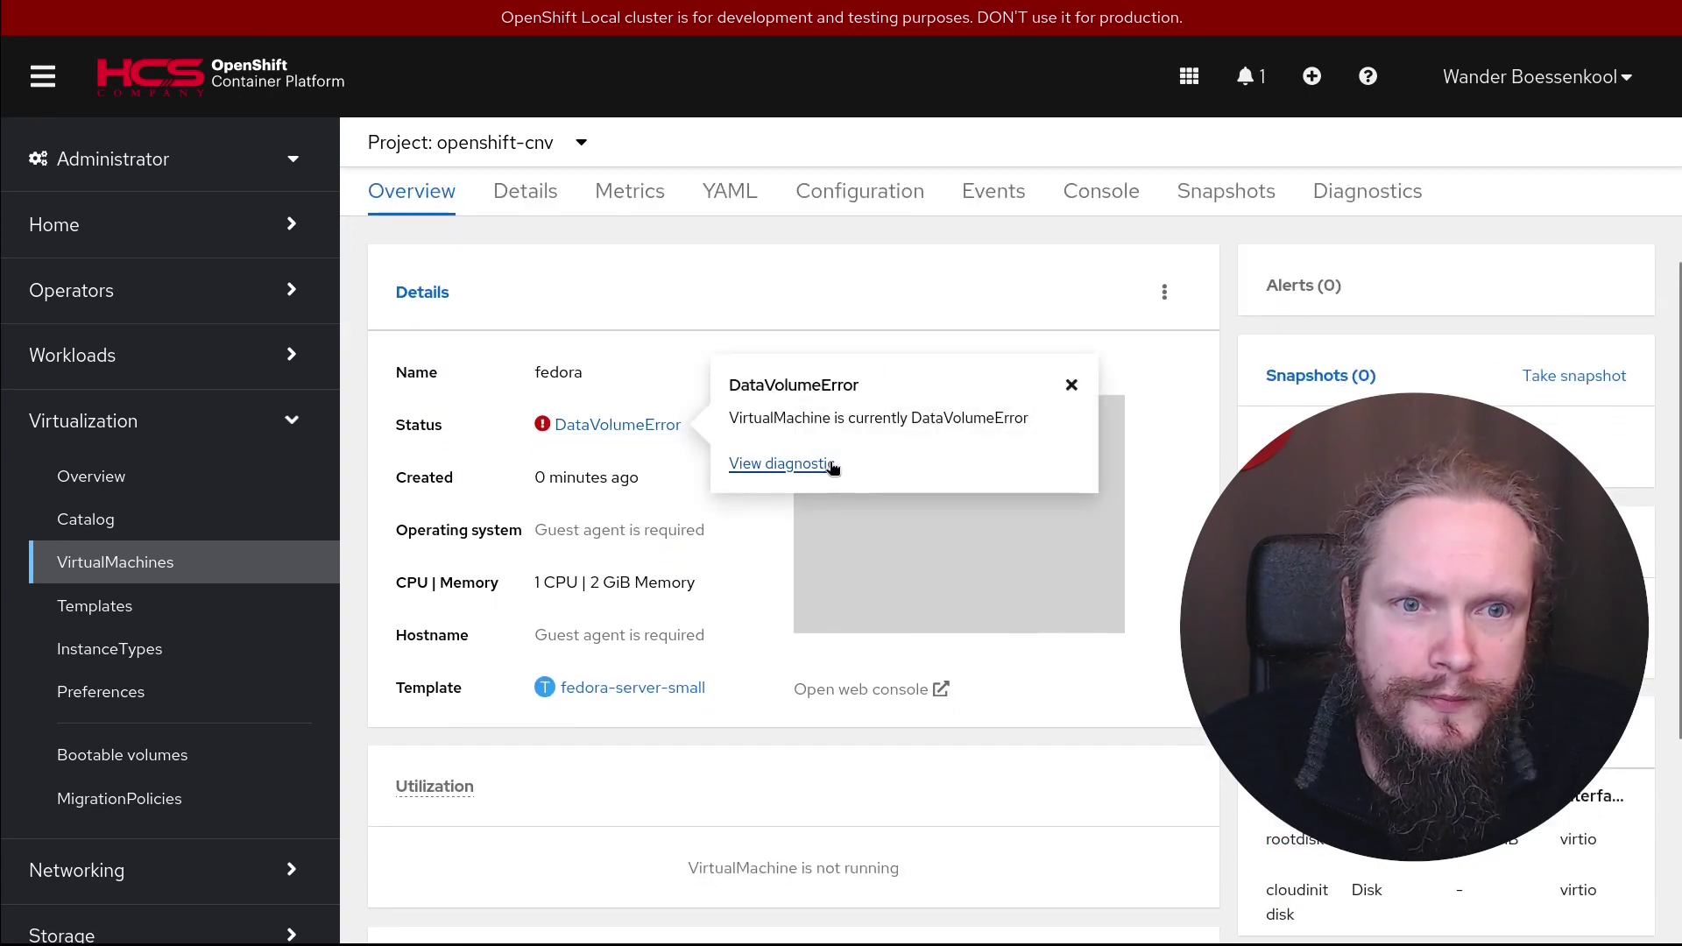
click(824, 463)
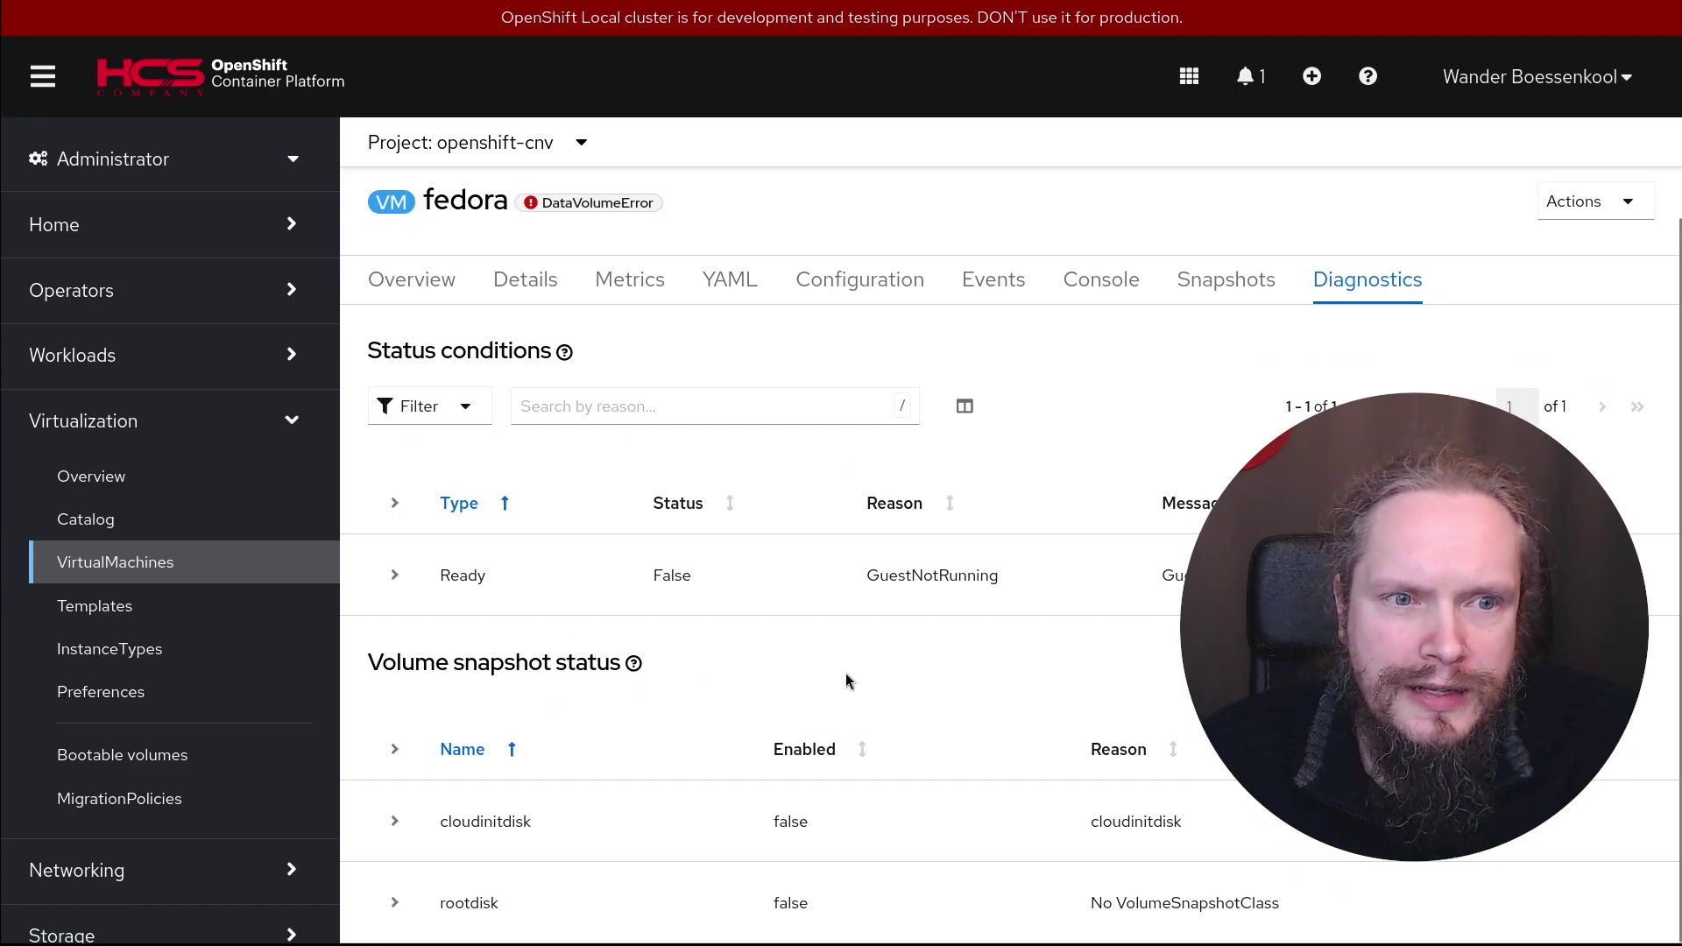
scroll(744, 552, up, 1)
click(408, 329)
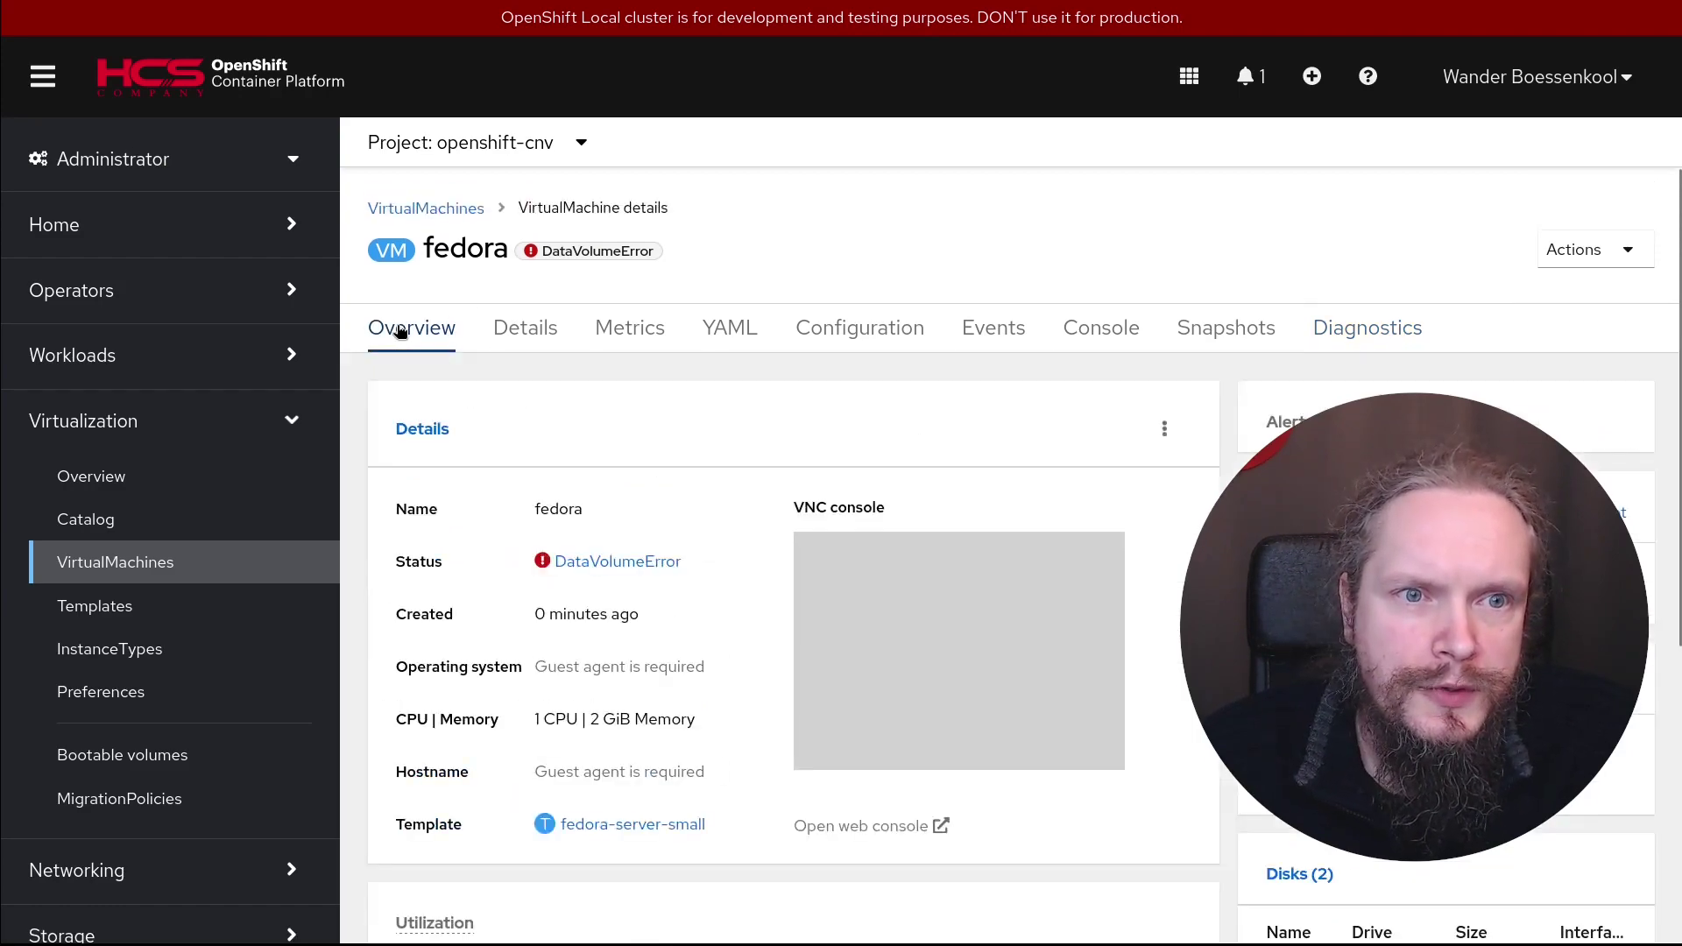
Back on the Overview, open the fedora VirtualMachine's YAML manifest
scroll(691, 799, down, 5)
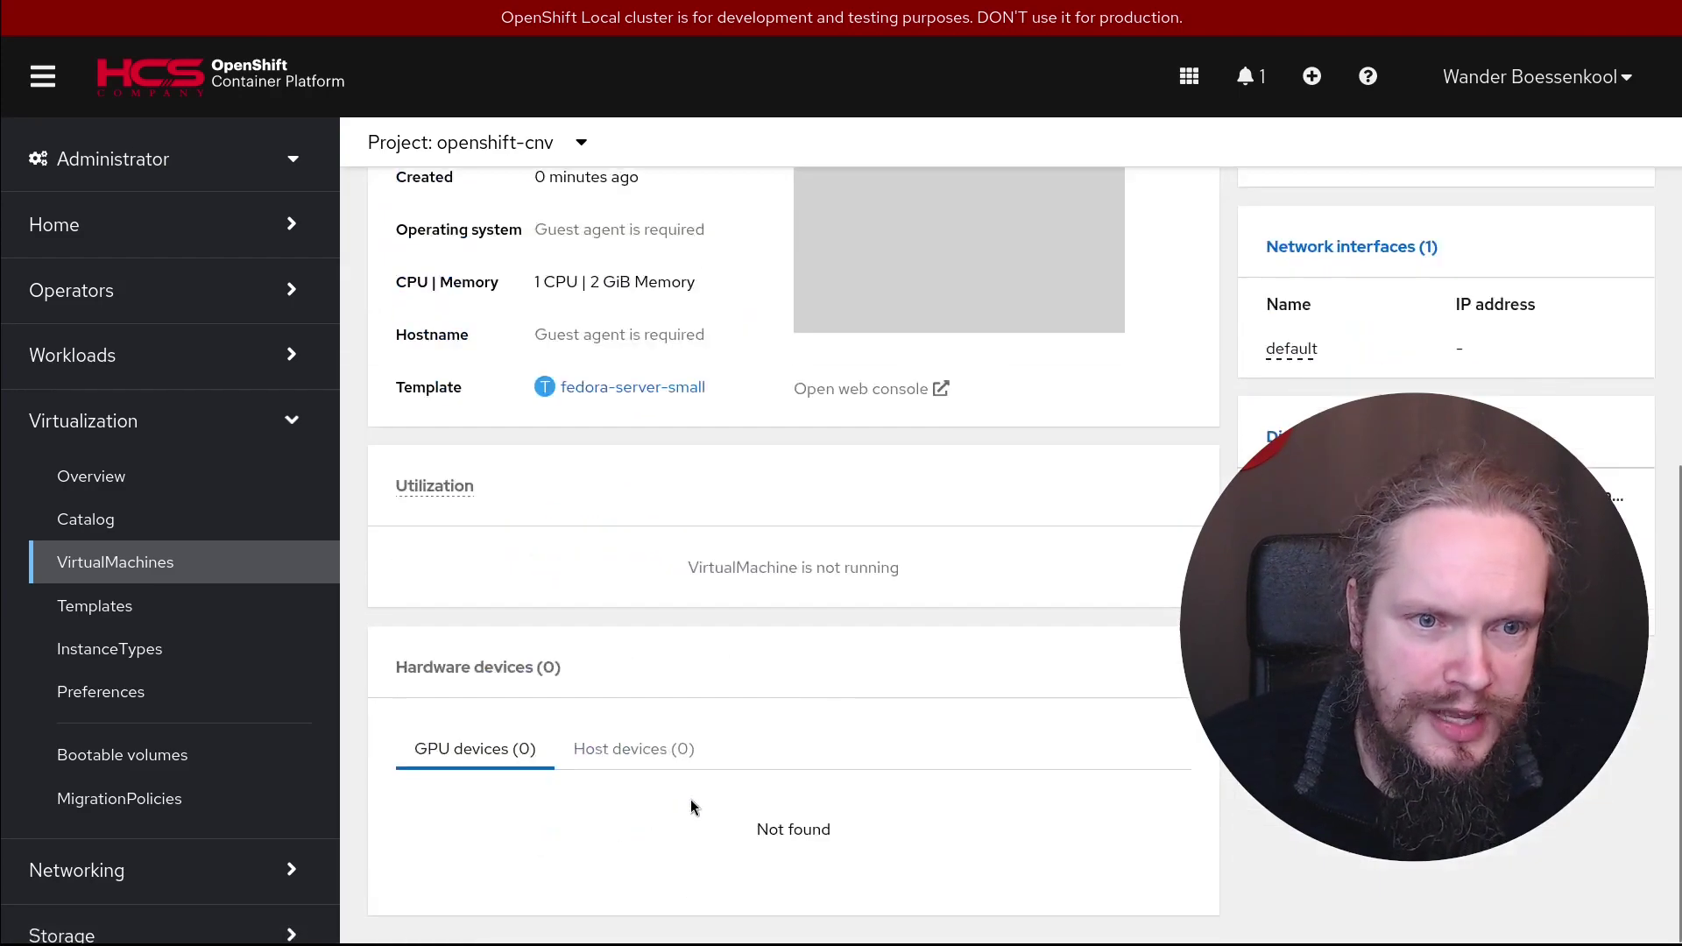
scroll(762, 792, up, 5)
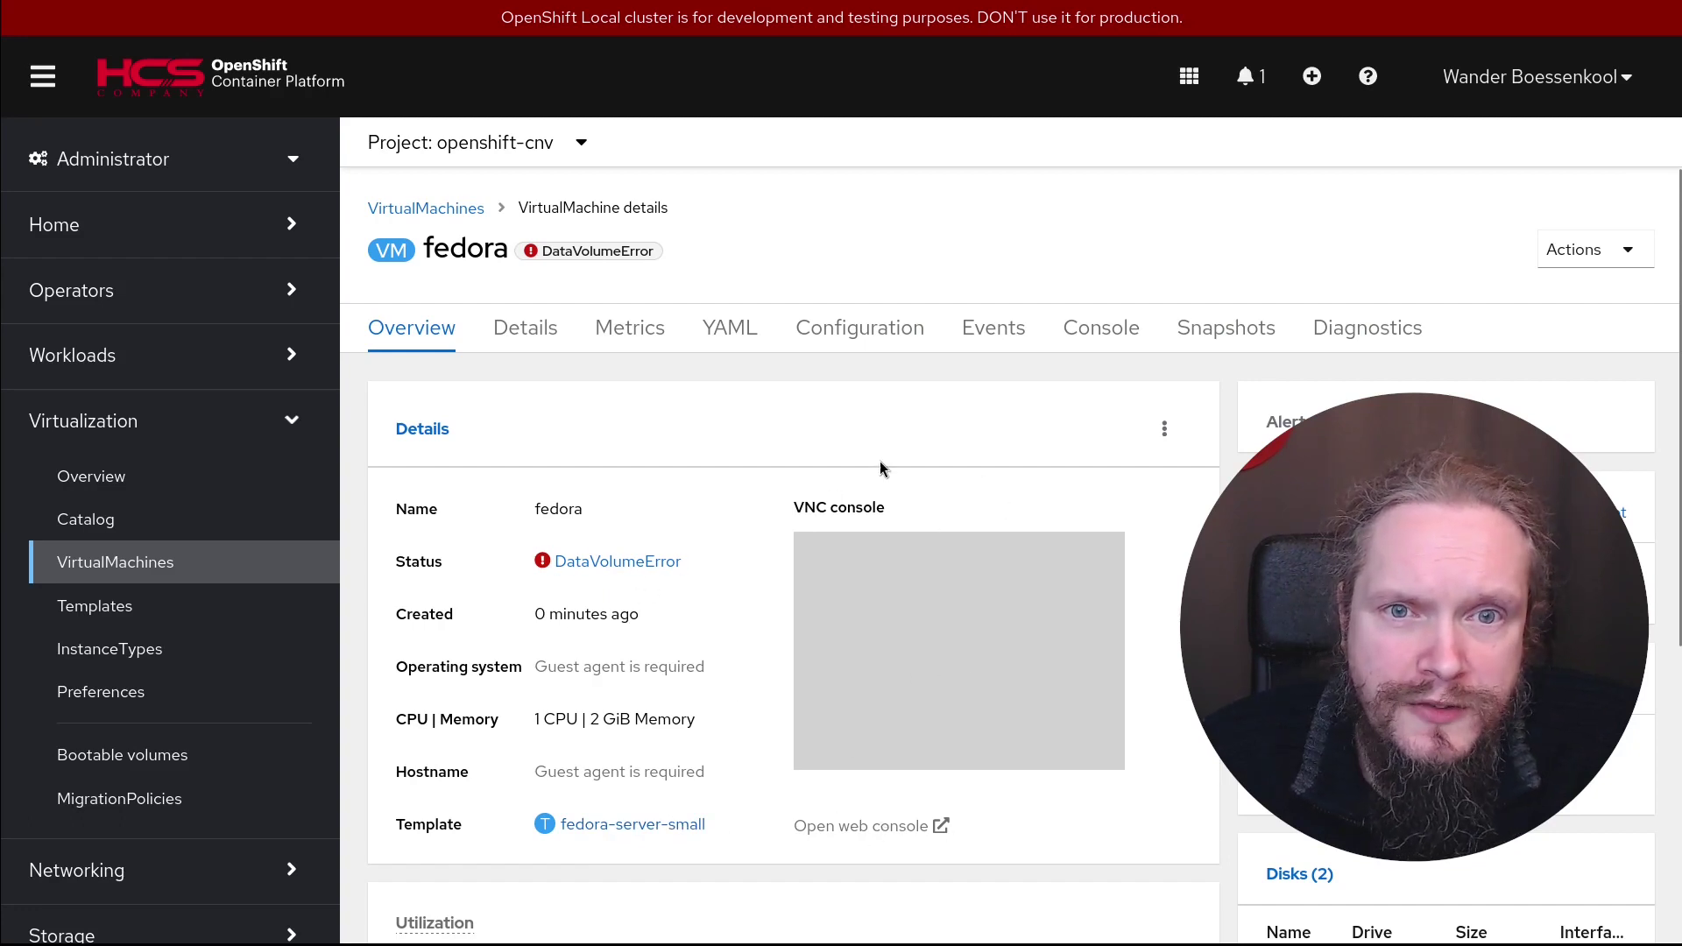
scroll(598, 465, down, 5)
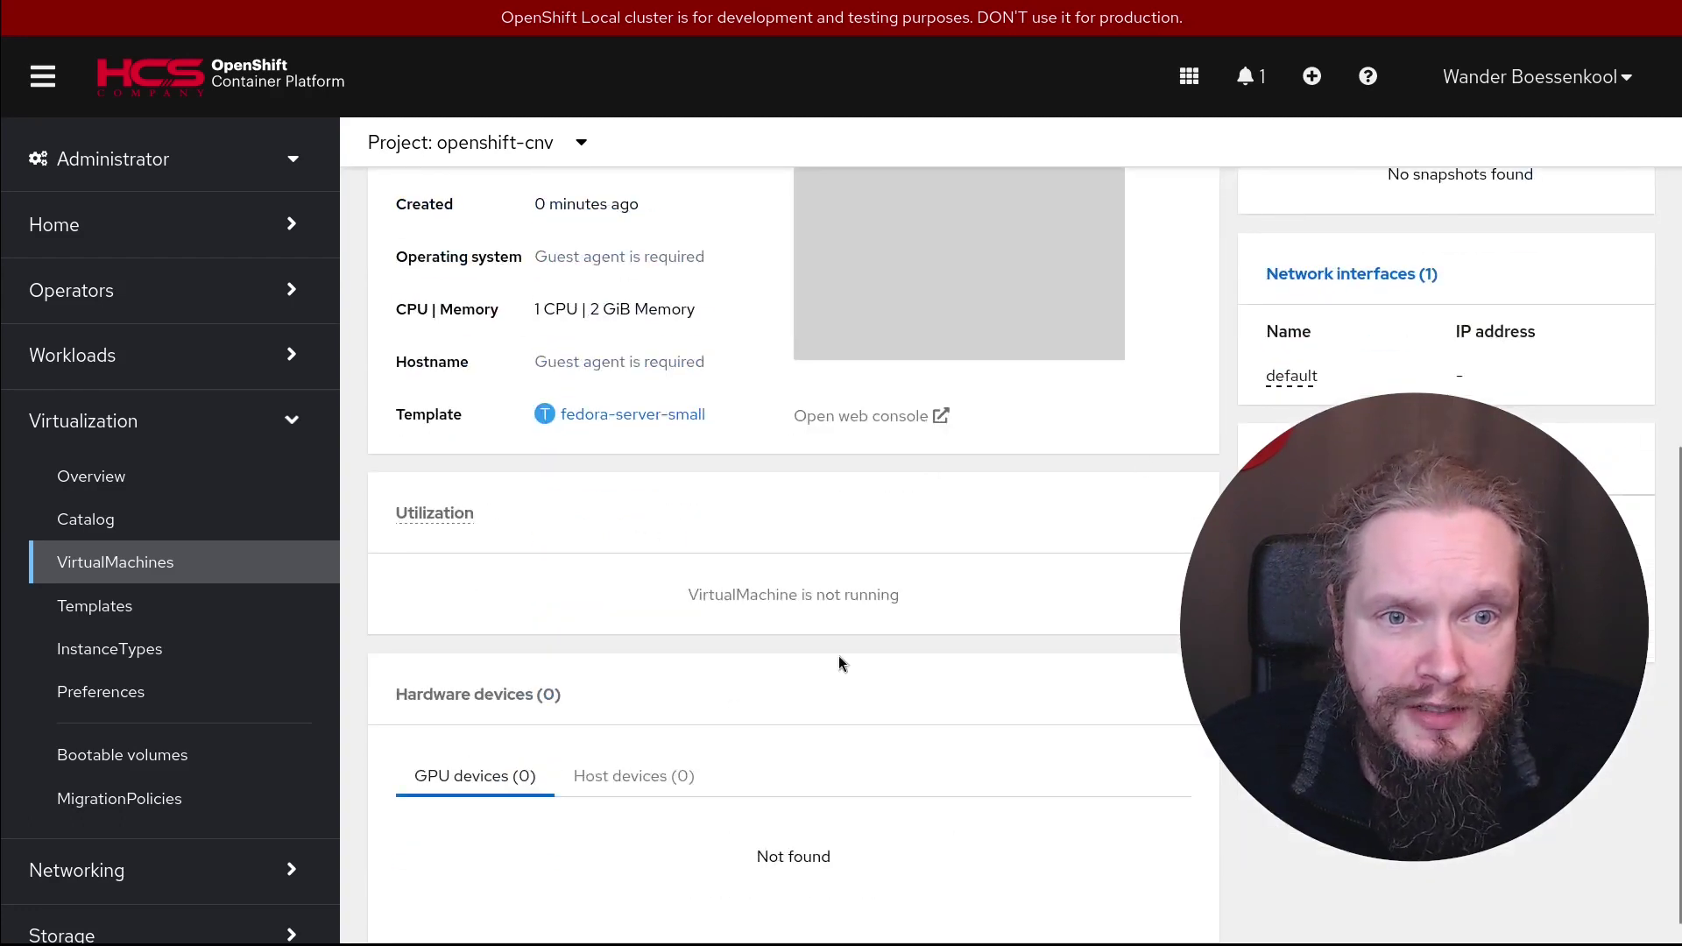
scroll(958, 710, up, 5)
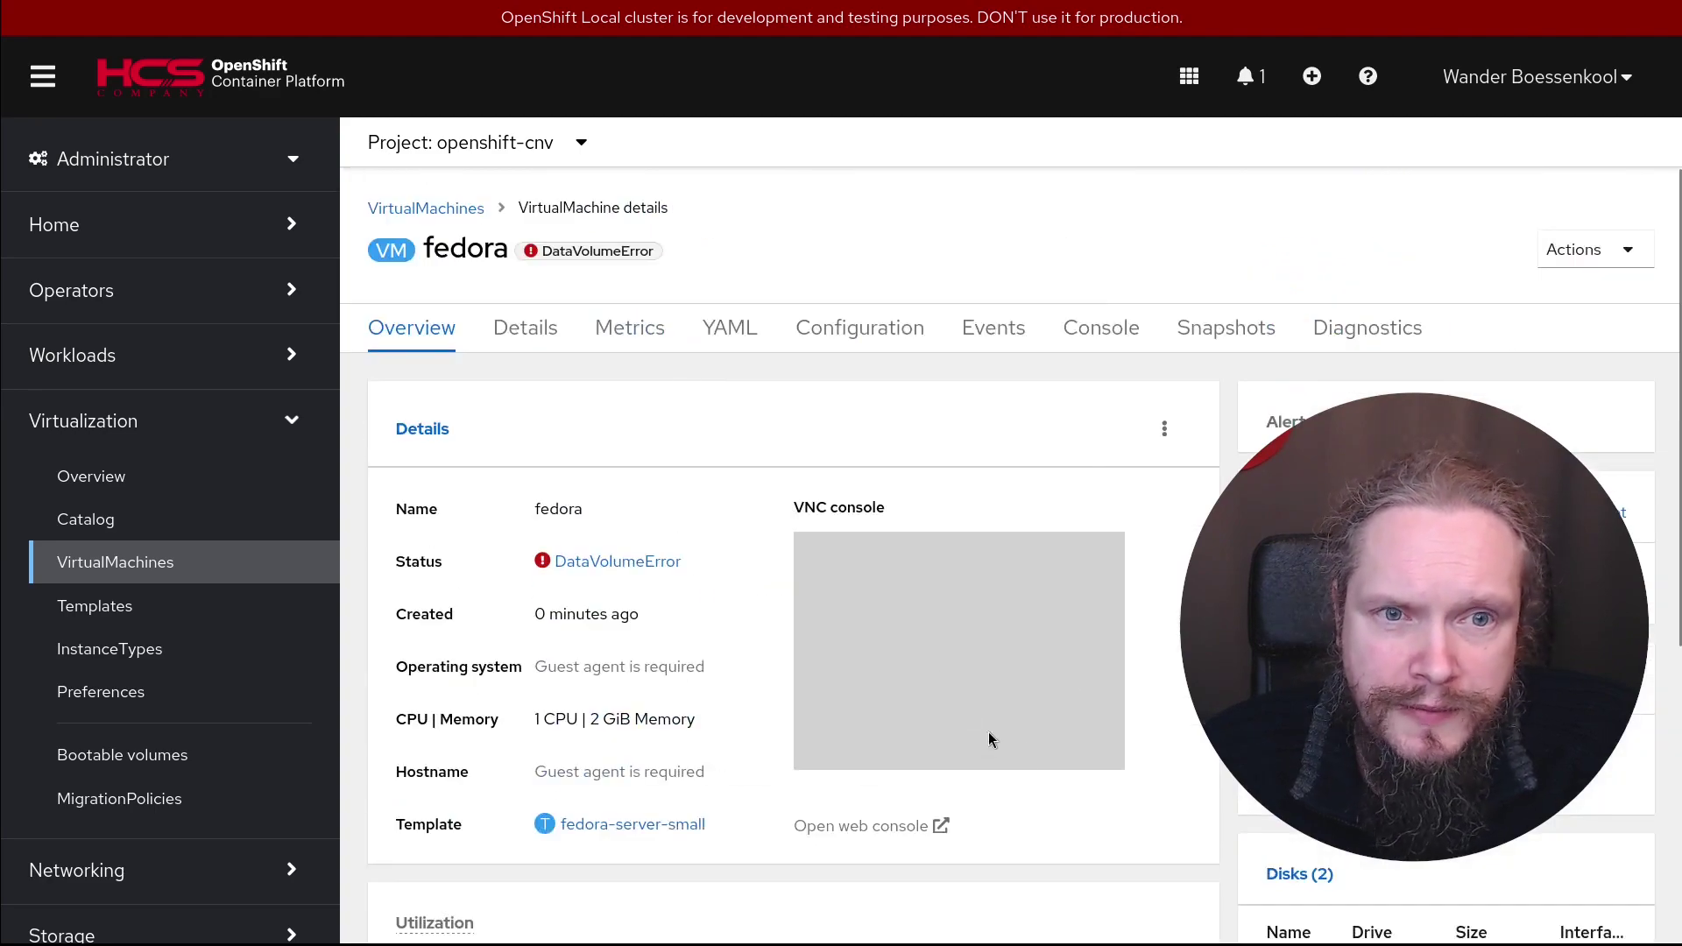
click(732, 330)
Review the YAML status (Ready False, GuestNotRunning, DataVolumeError, snapshots disabled) and reload it
scroll(885, 587, down, 6)
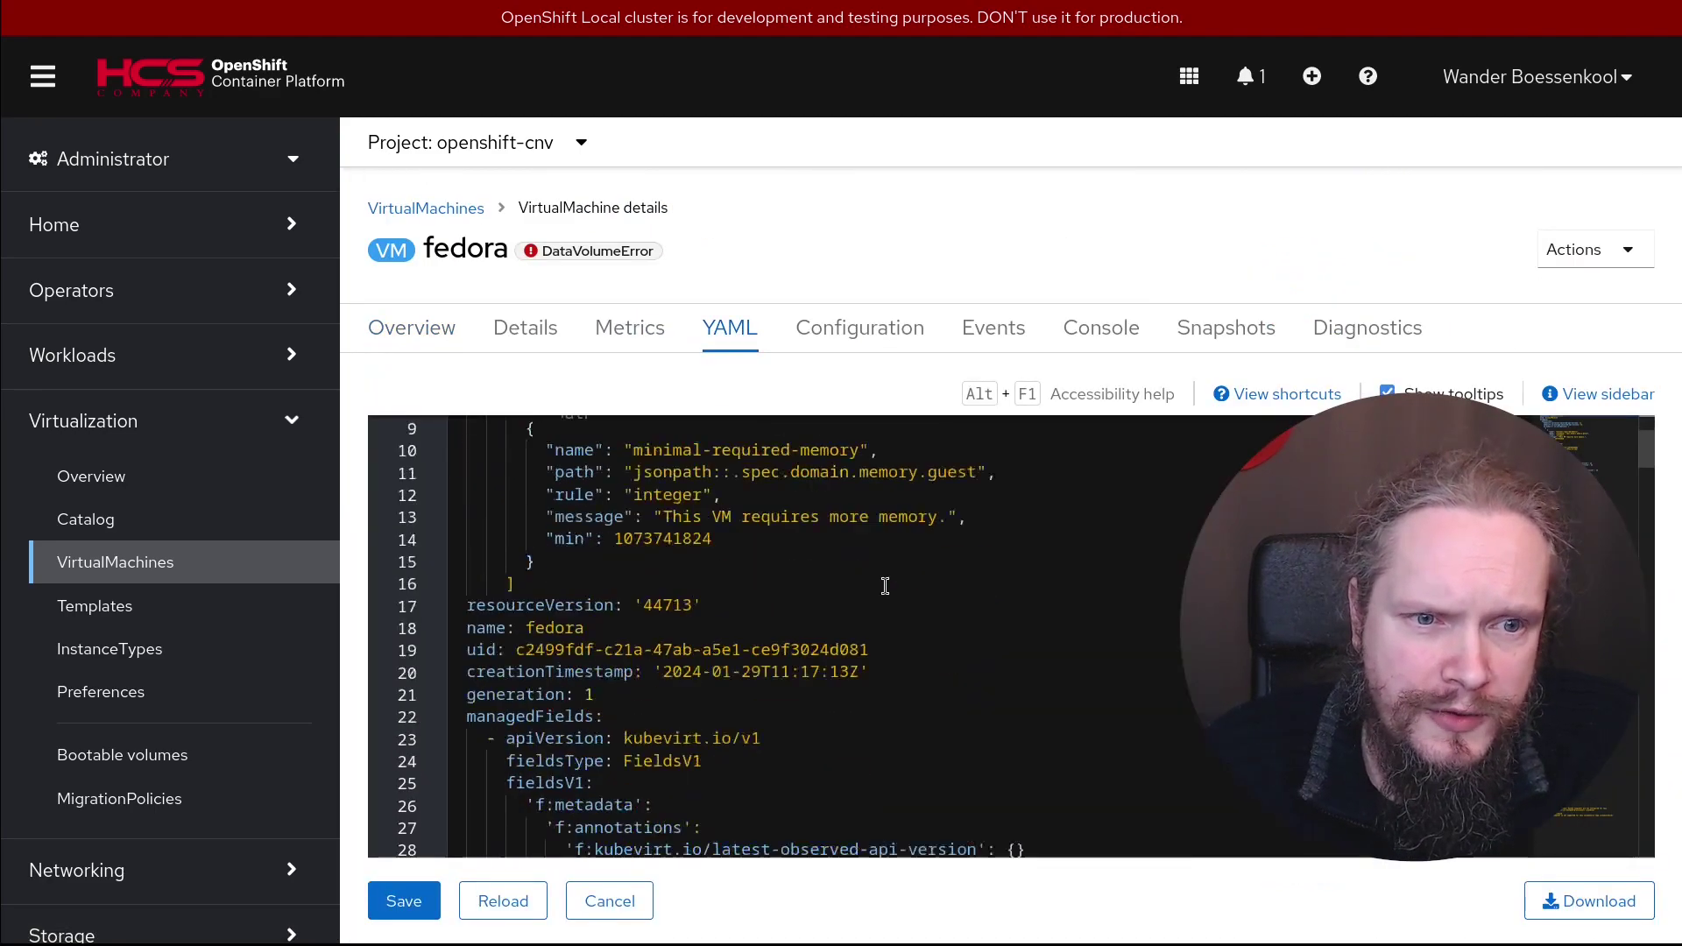
scroll(890, 578, down, 20)
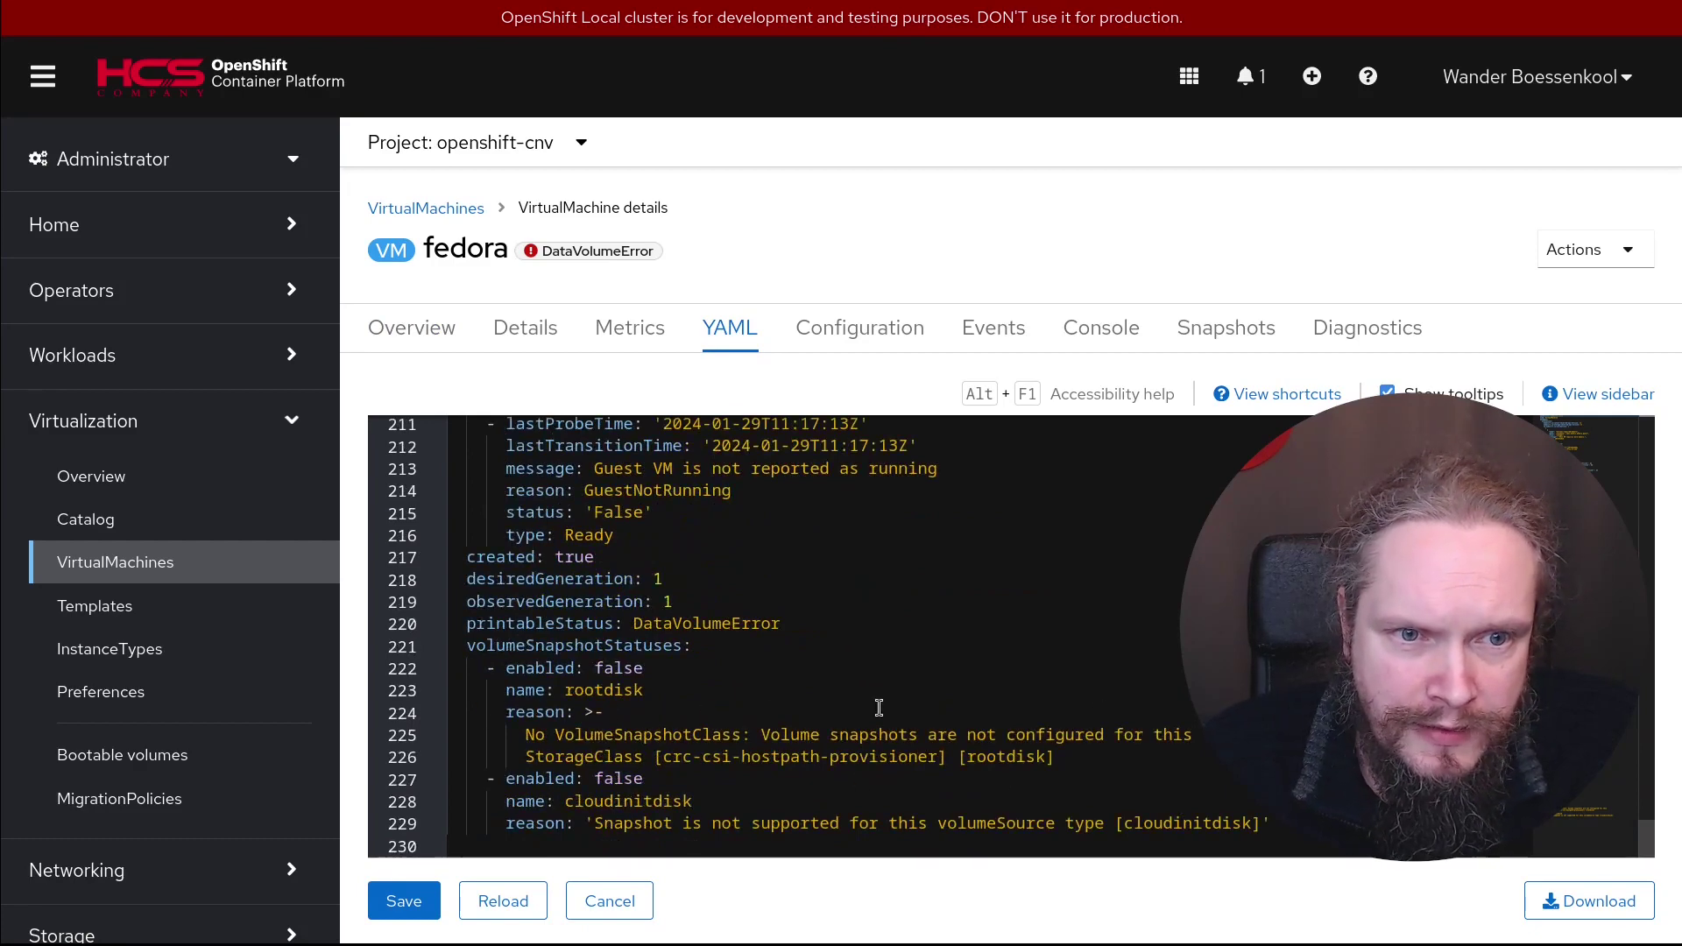
scroll(977, 811, up, 2)
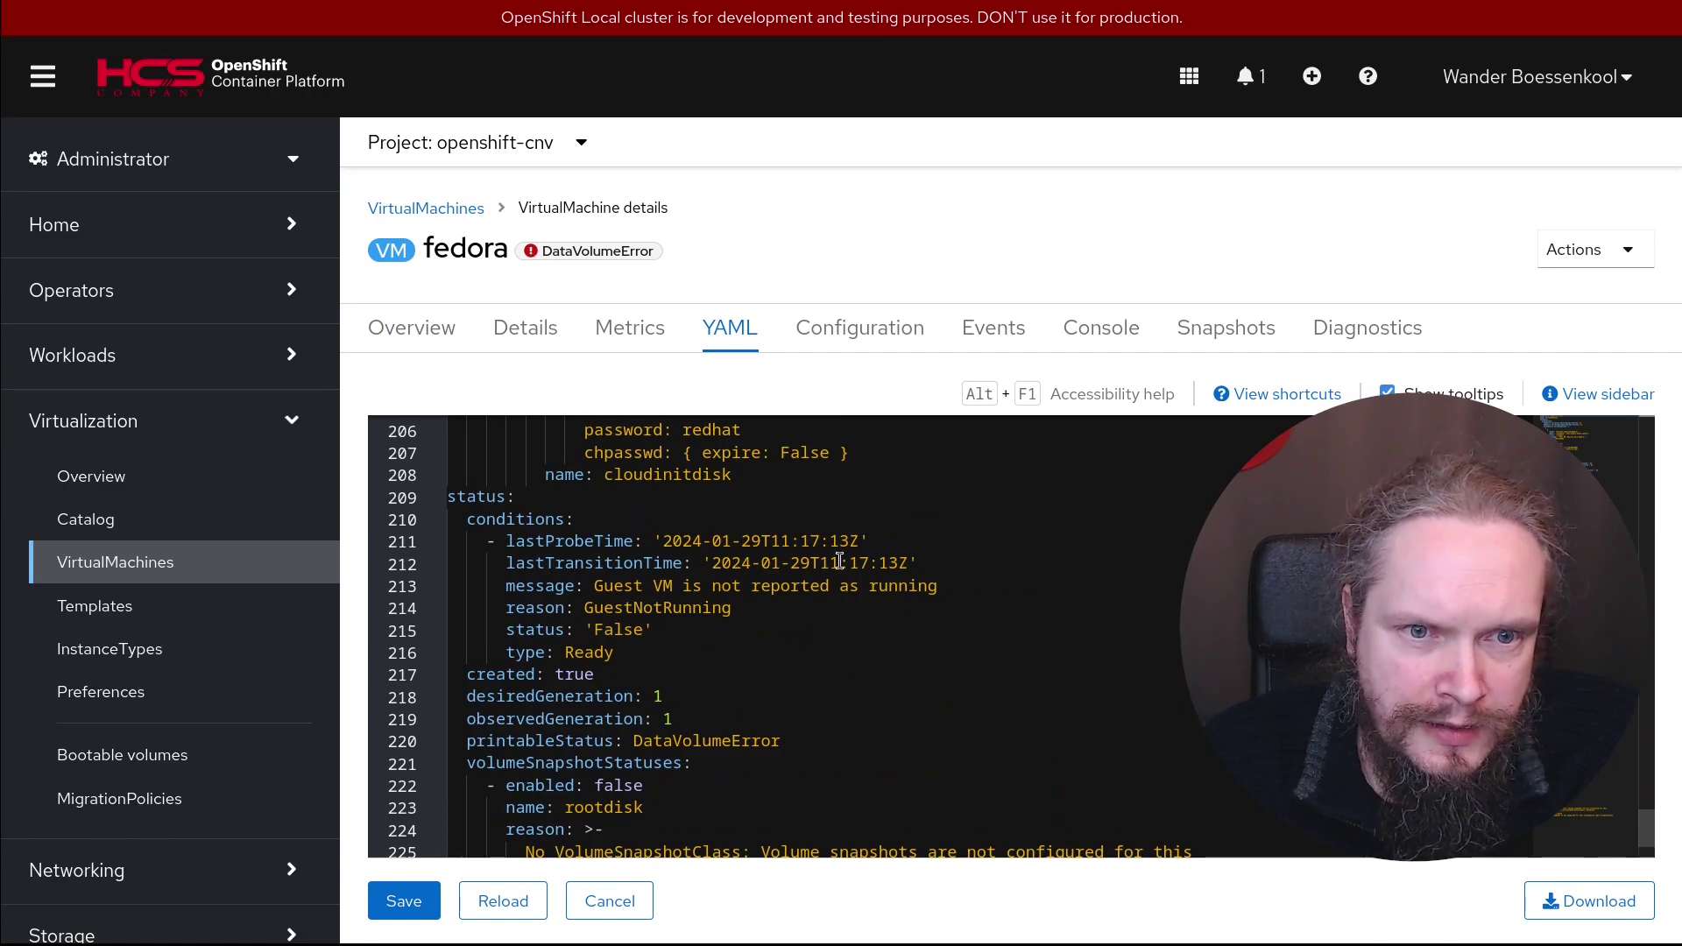
scroll(713, 710, up, 5)
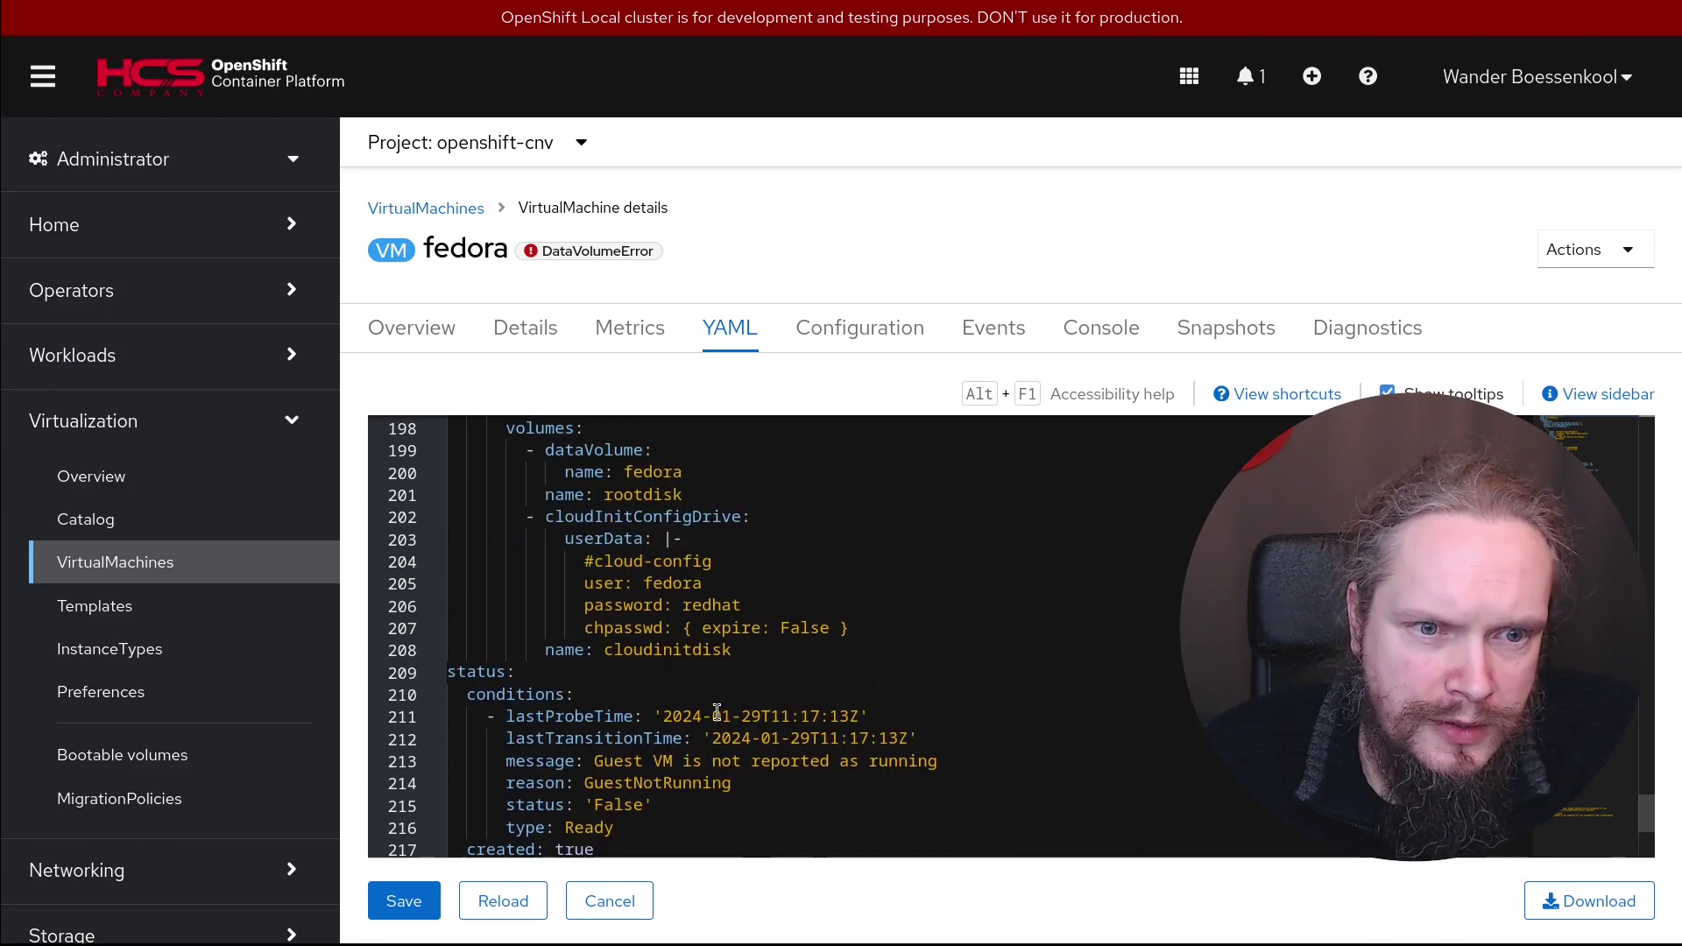
click(520, 900)
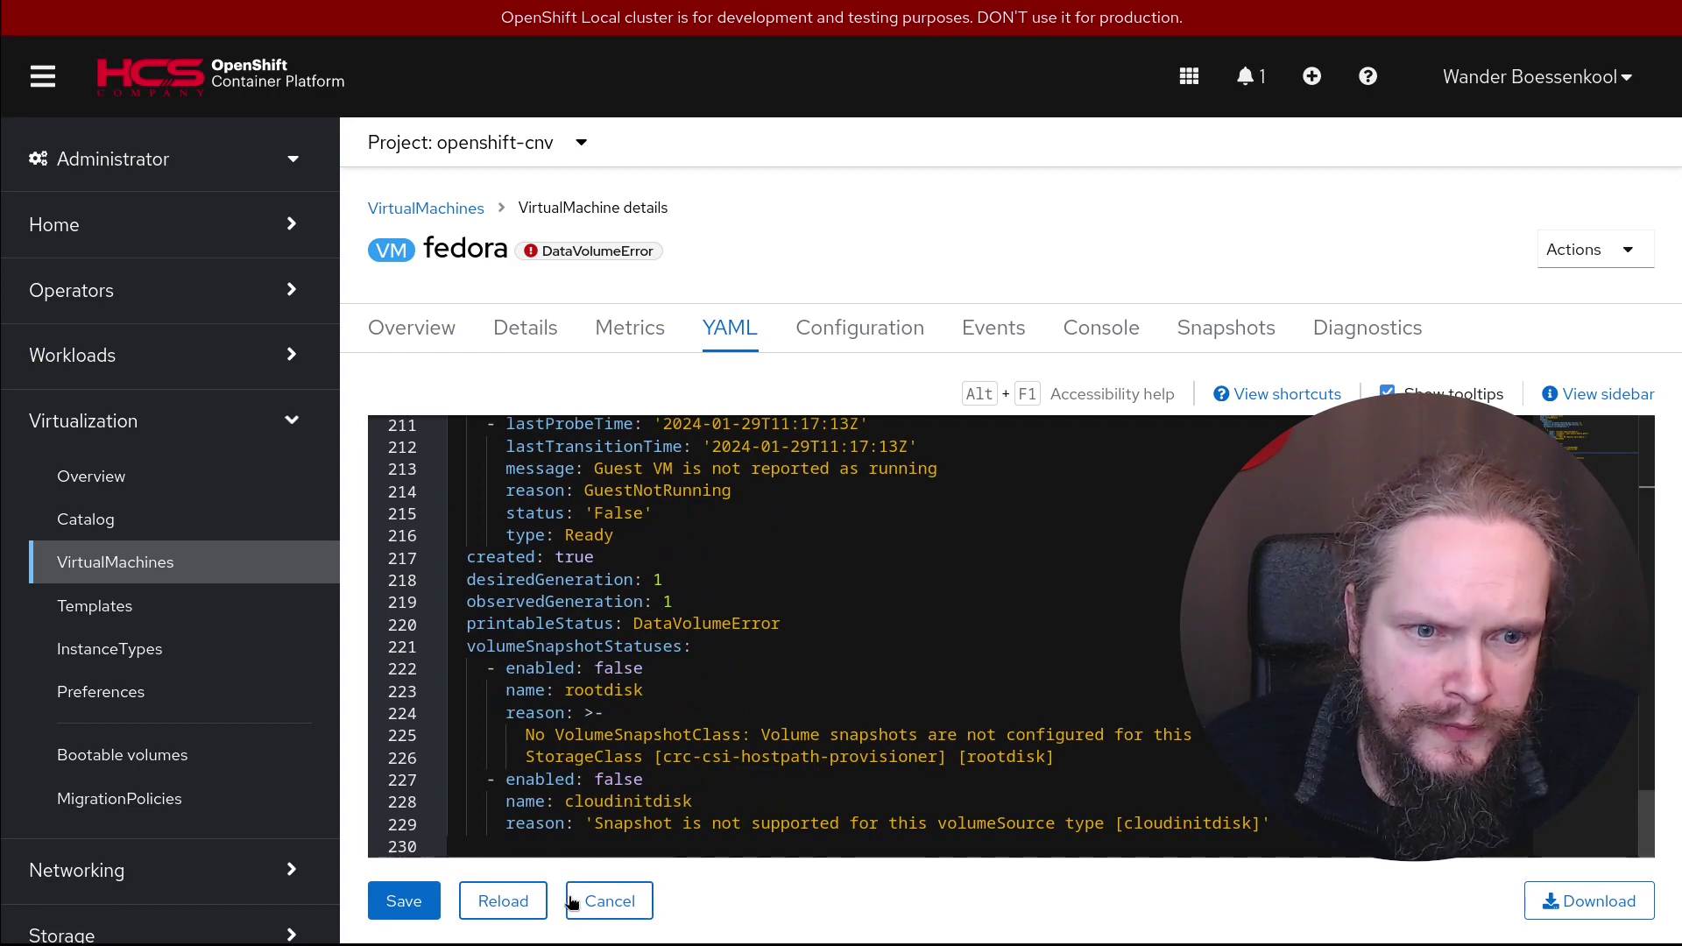
Cancel out of the YAML editor and glance at the fedora VM's power actions without choosing one
click(625, 902)
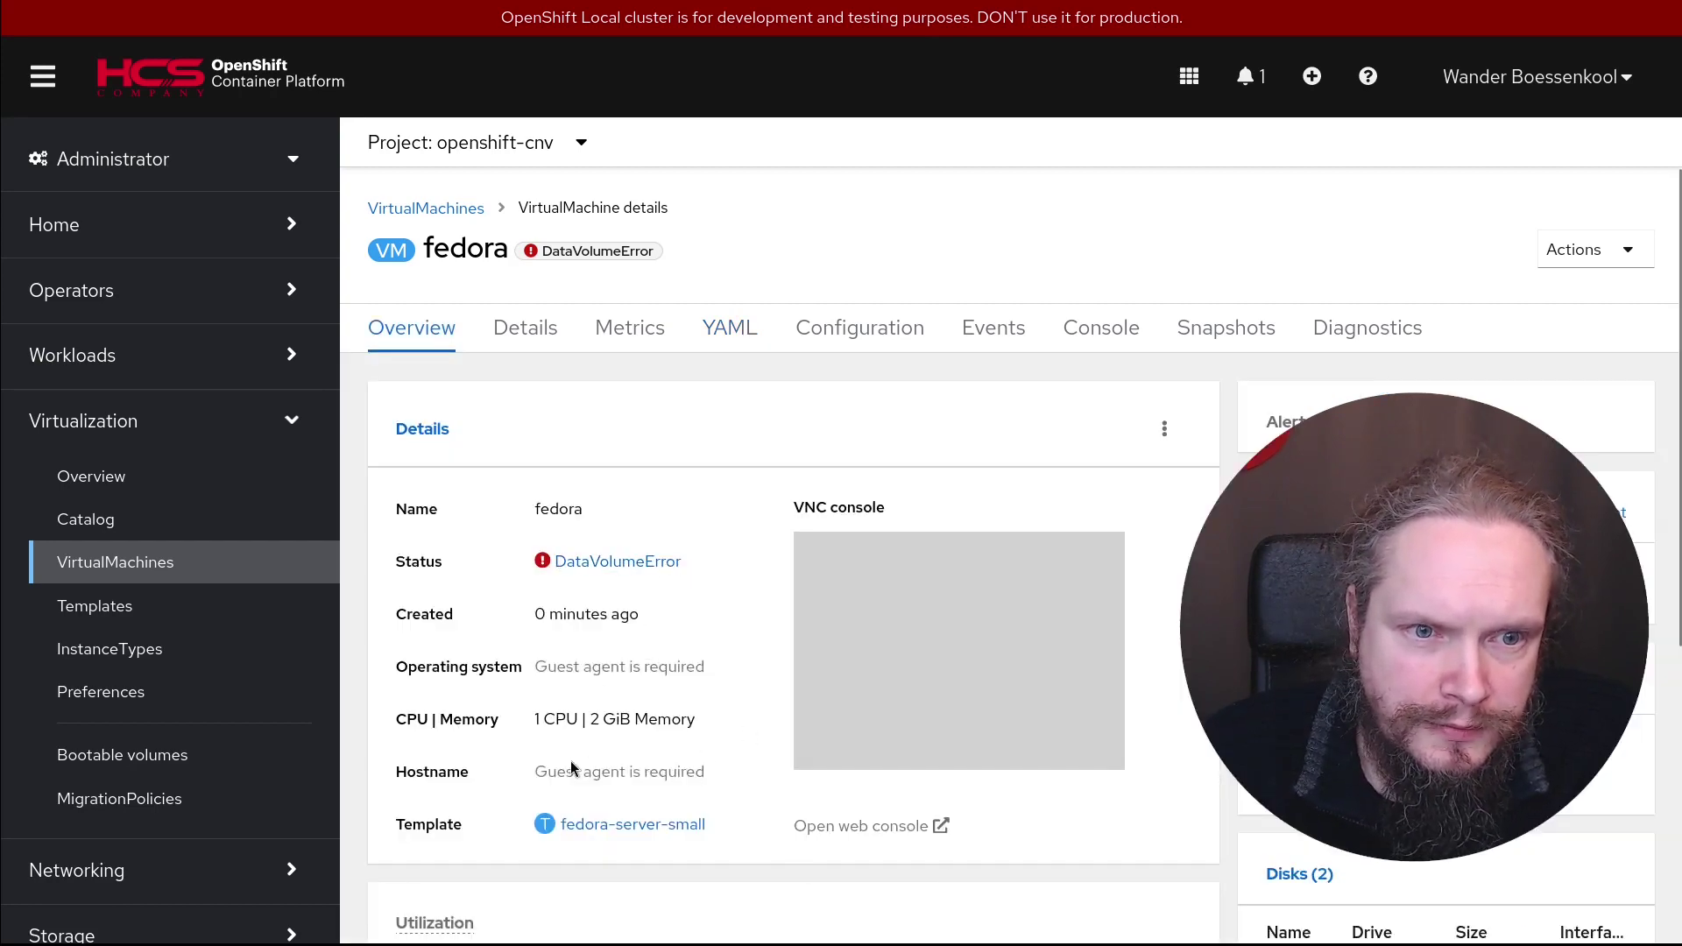
scroll(1083, 832, down, 5)
scroll(1083, 829, up, 5)
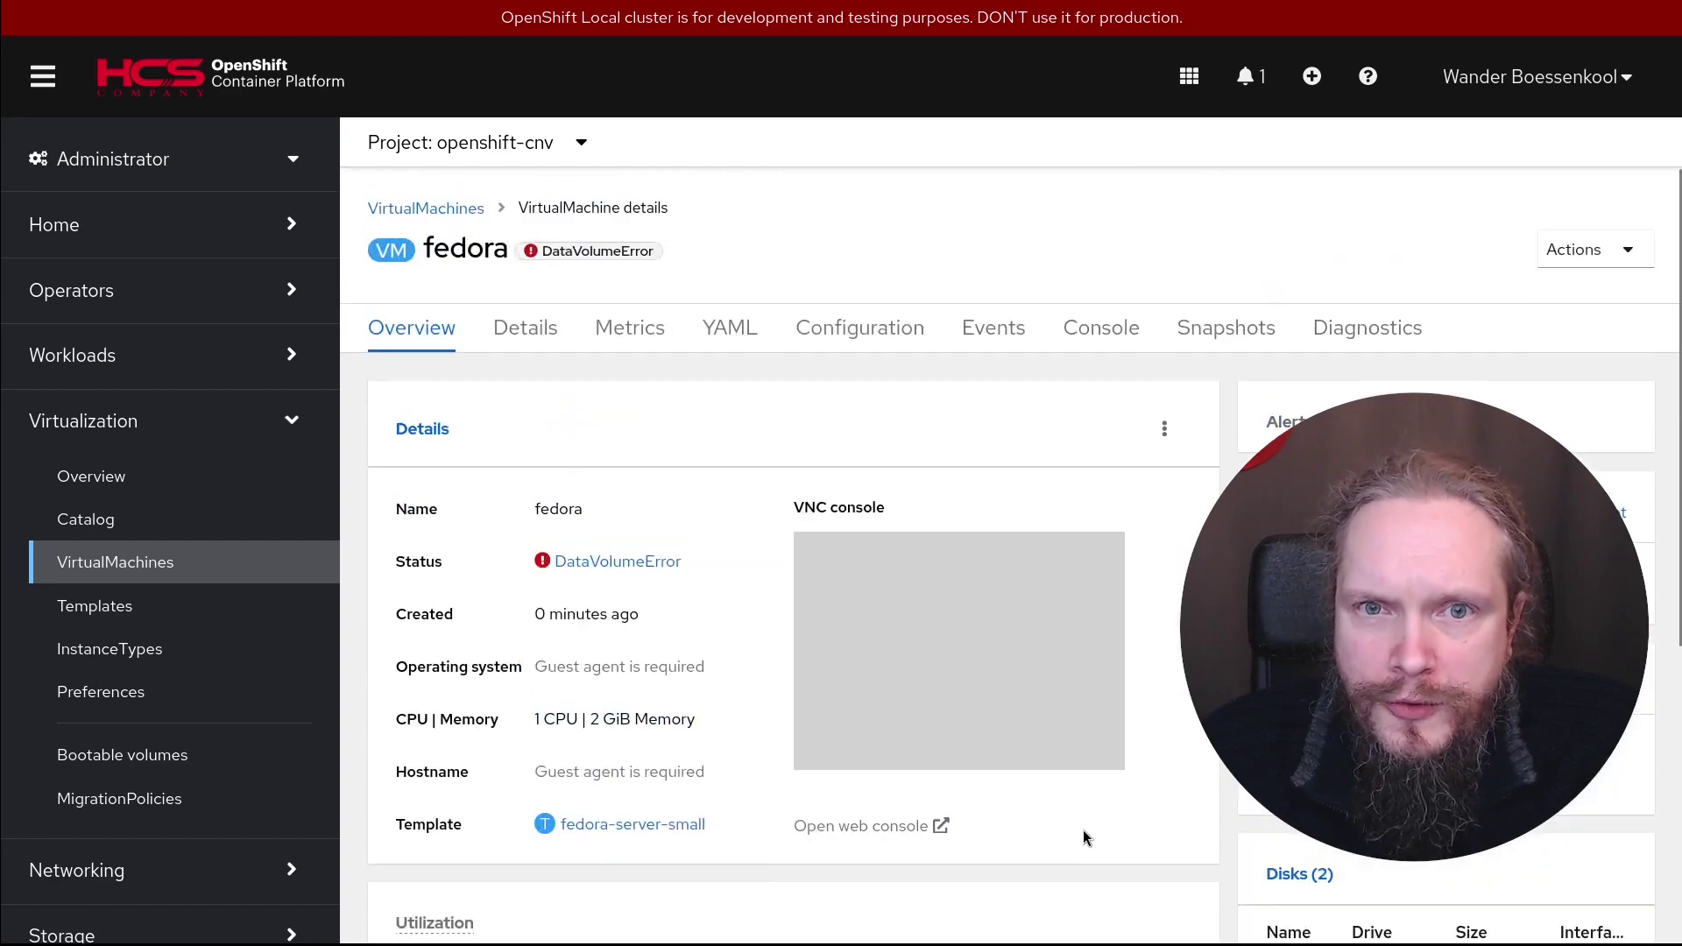
click(1617, 251)
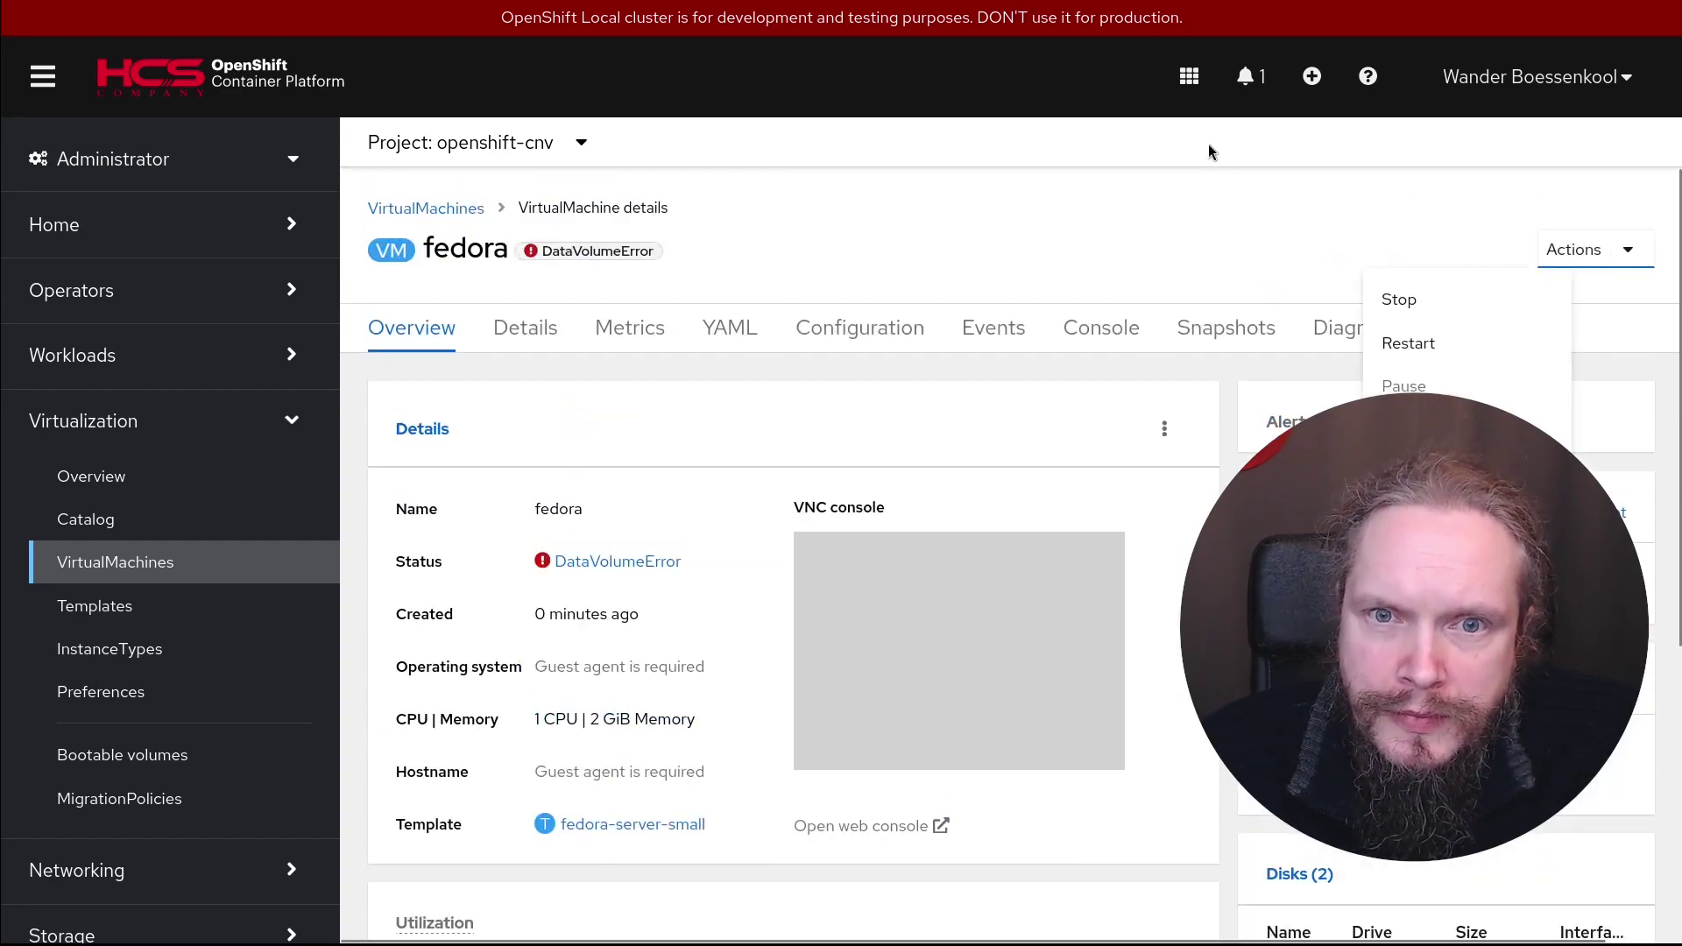
click(1222, 230)
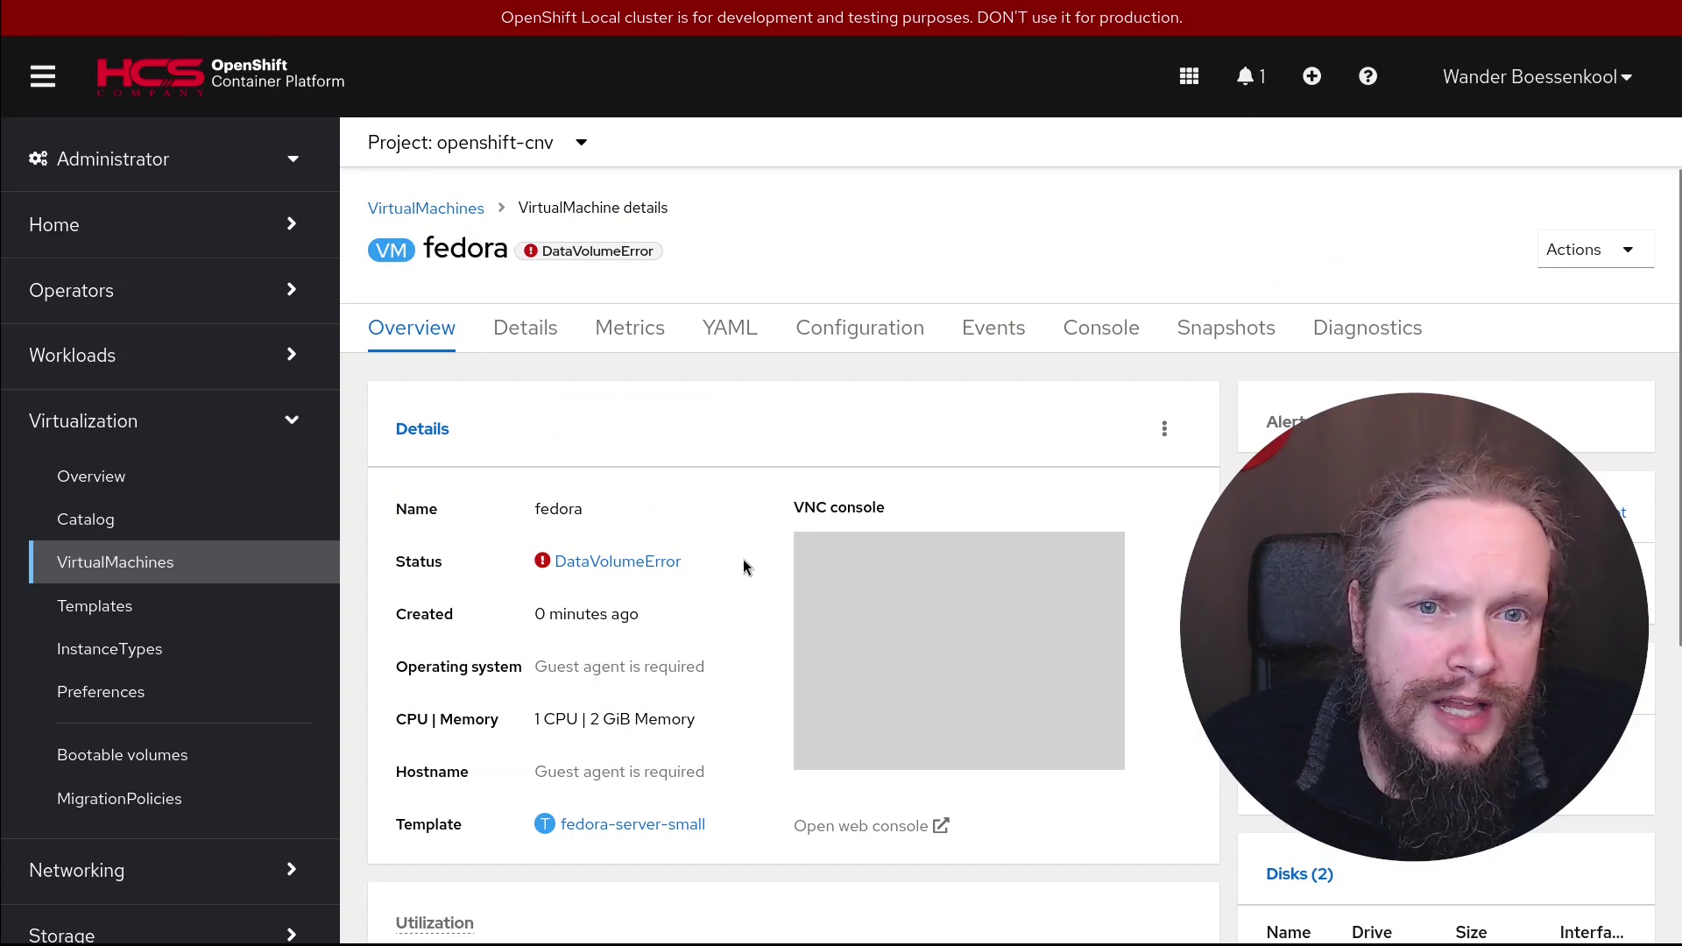
scroll(1007, 480, down, 3)
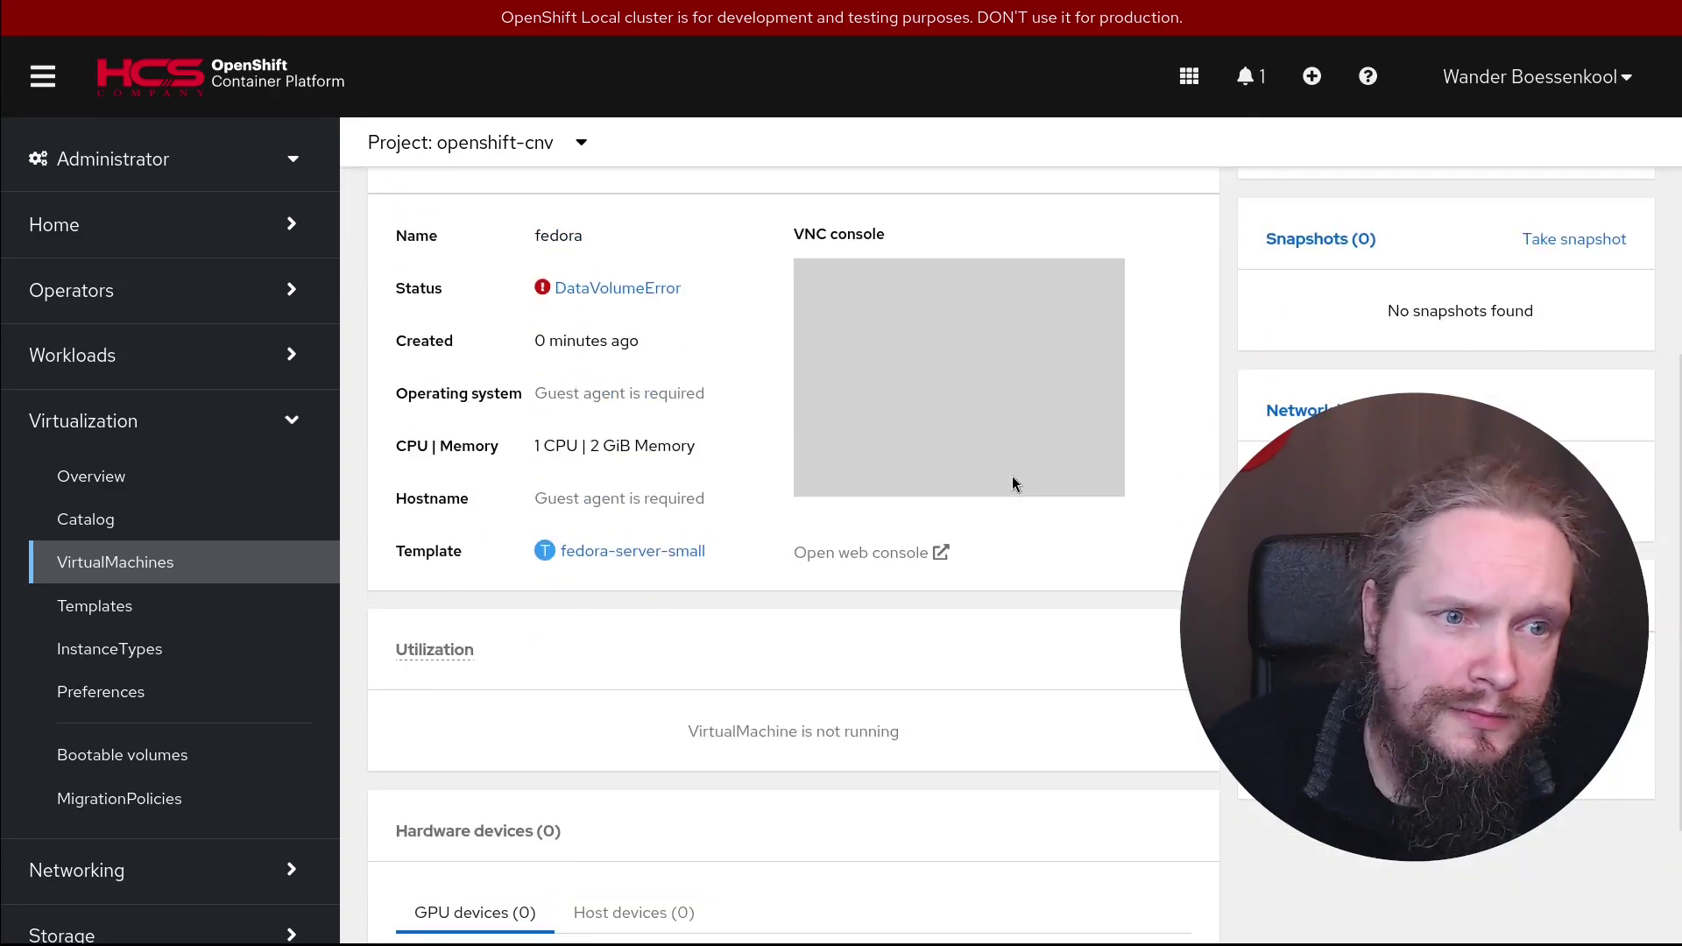
Quick-create a VM named centos9 from the CentOS Stream 9 VM template
click(92, 561)
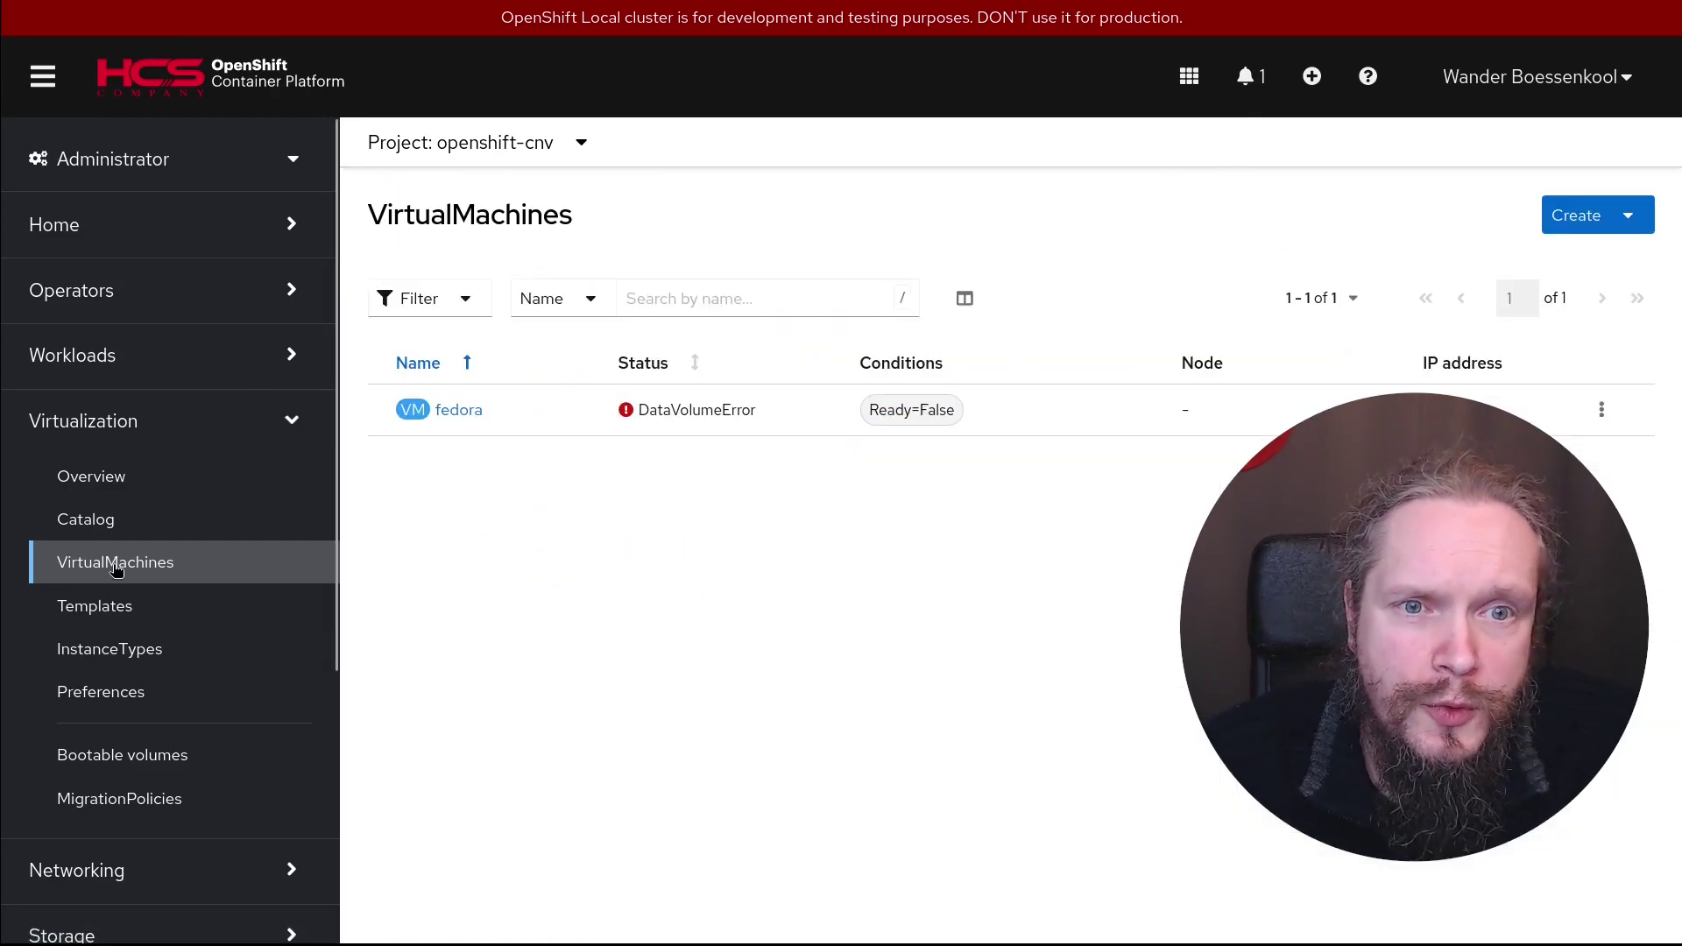
click(1617, 217)
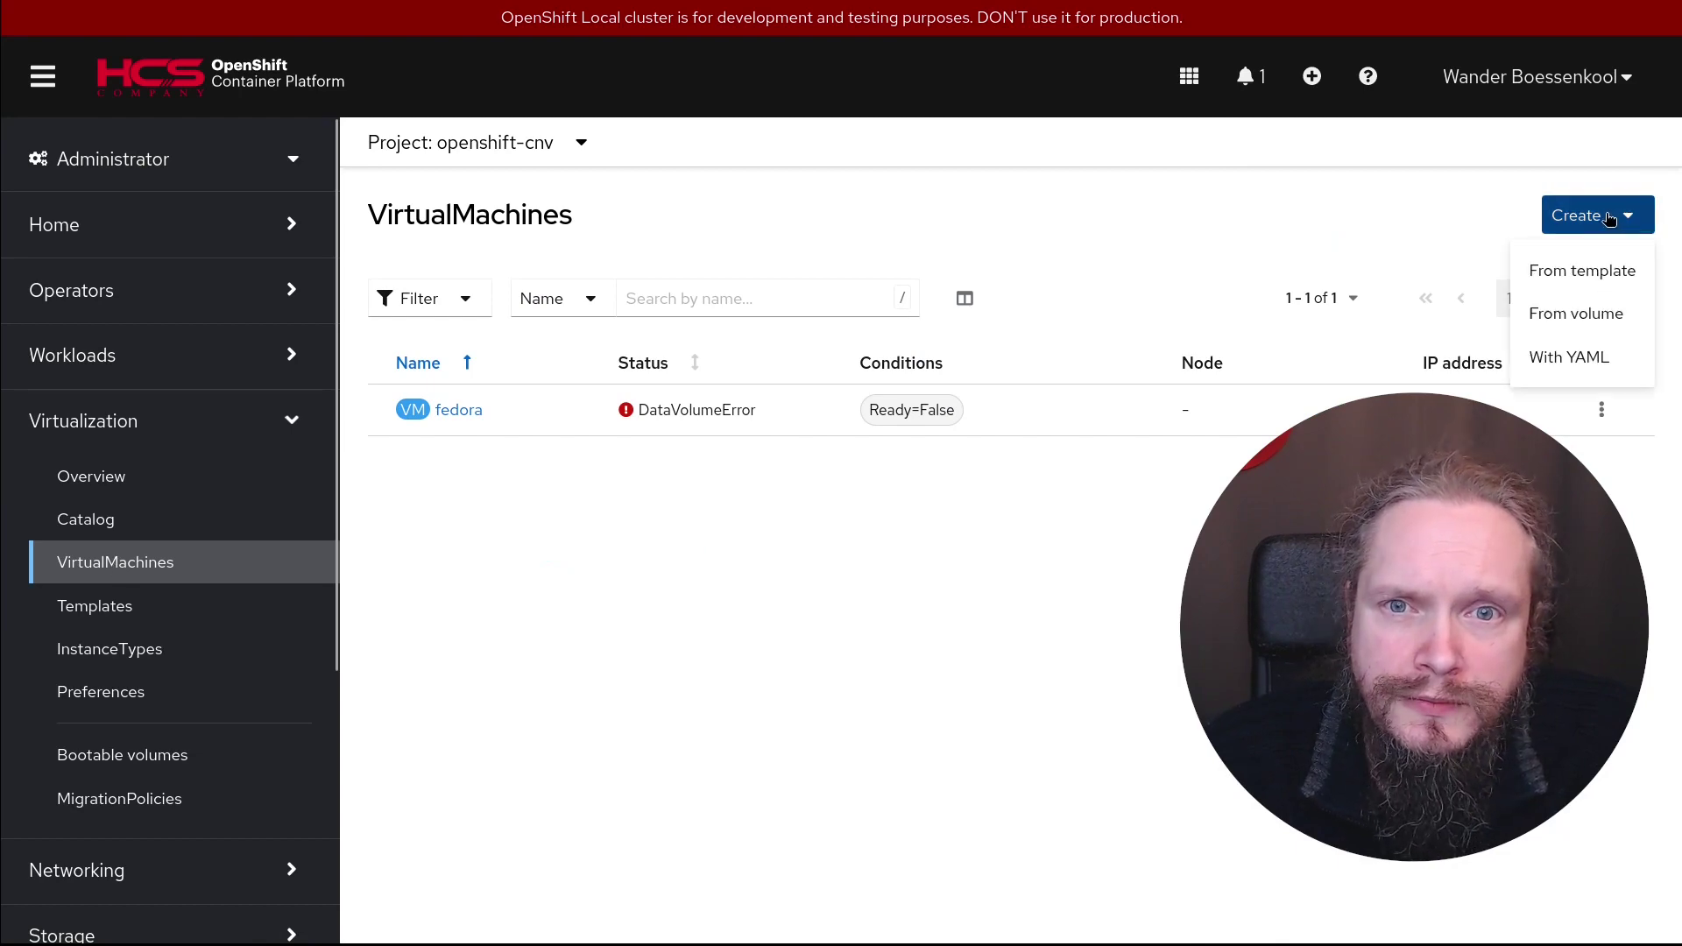
click(1590, 275)
scroll(1007, 552, down, 5)
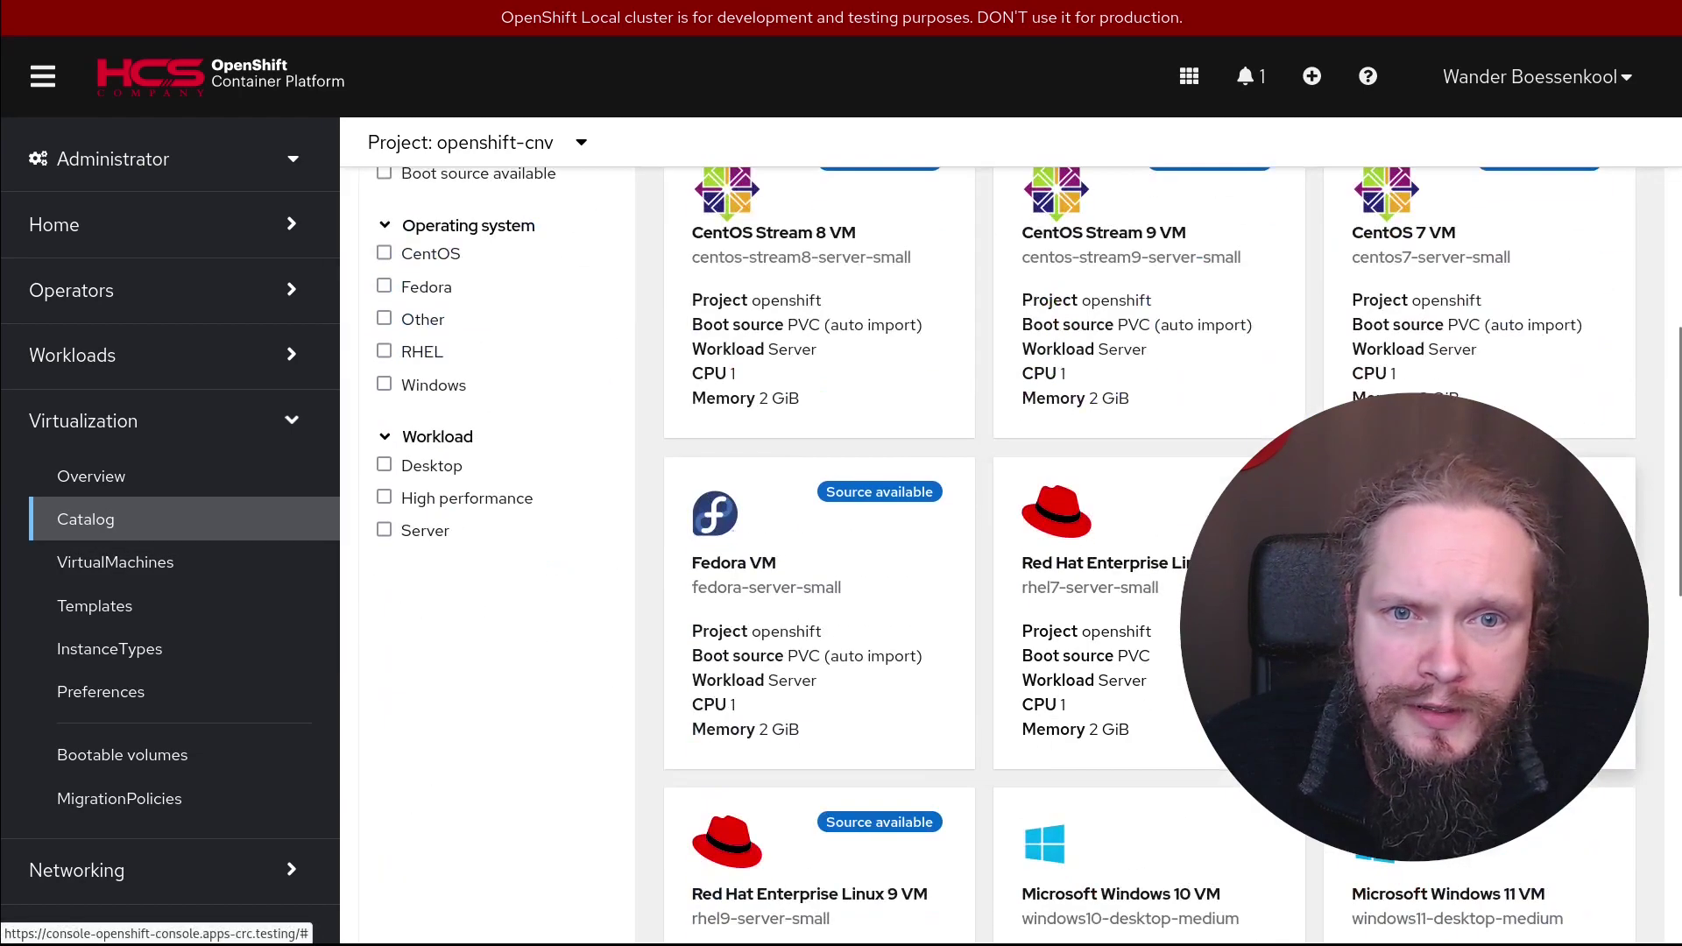
click(1139, 246)
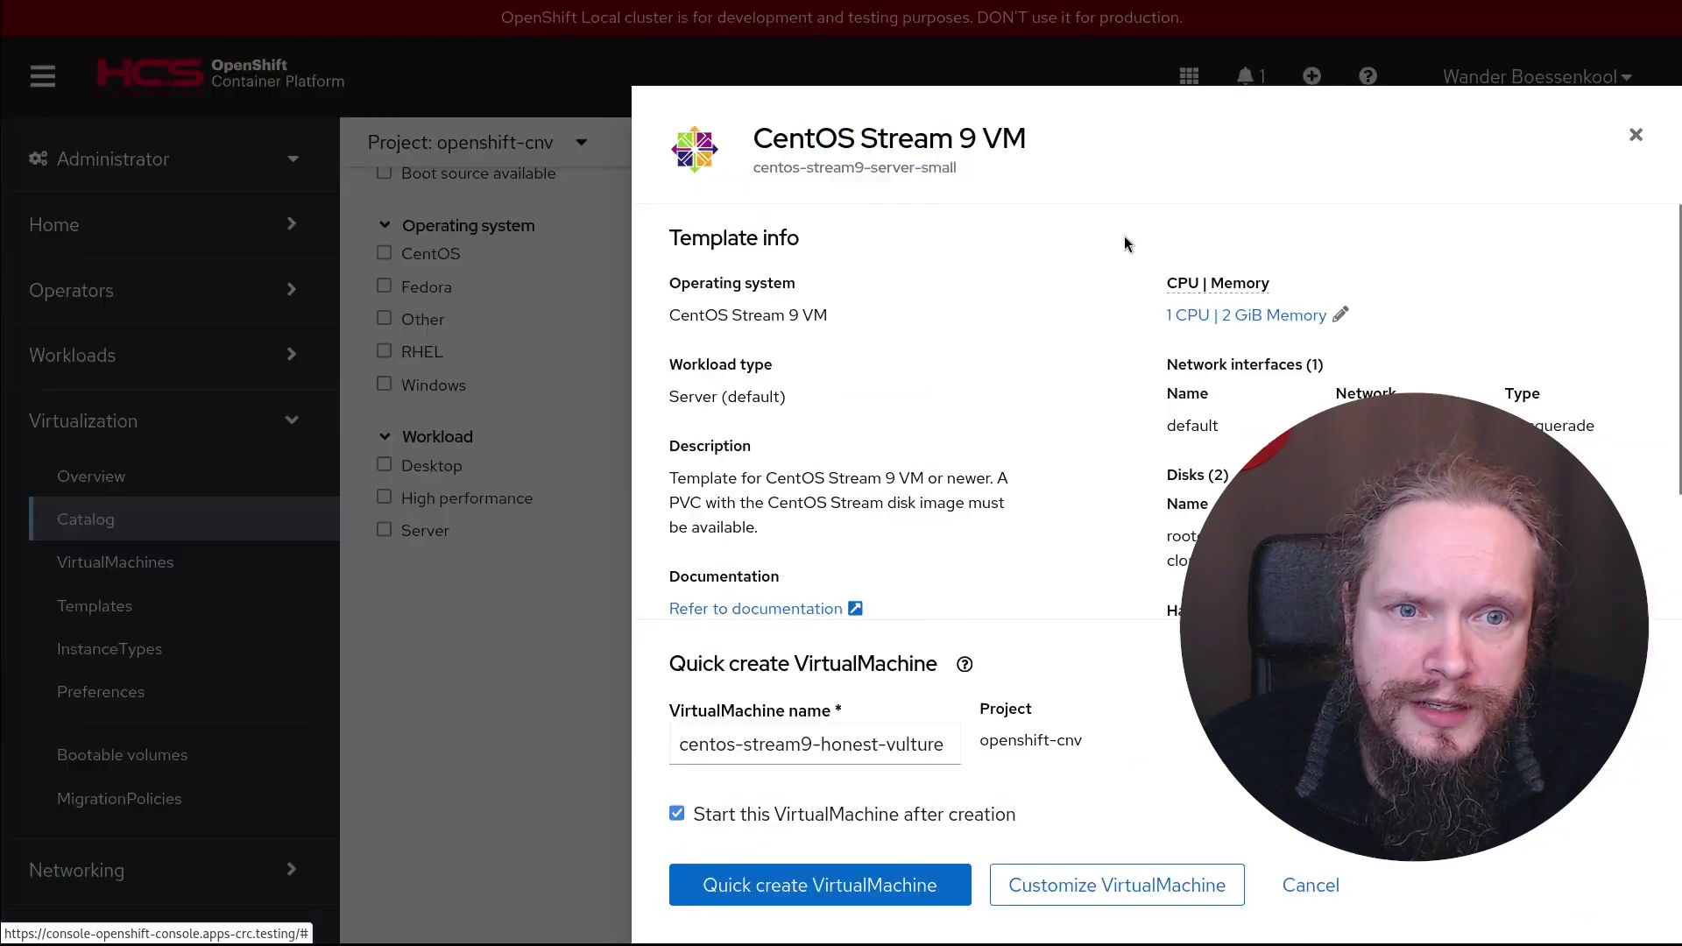
drag(951, 744, 451, 721)
text(centos9)
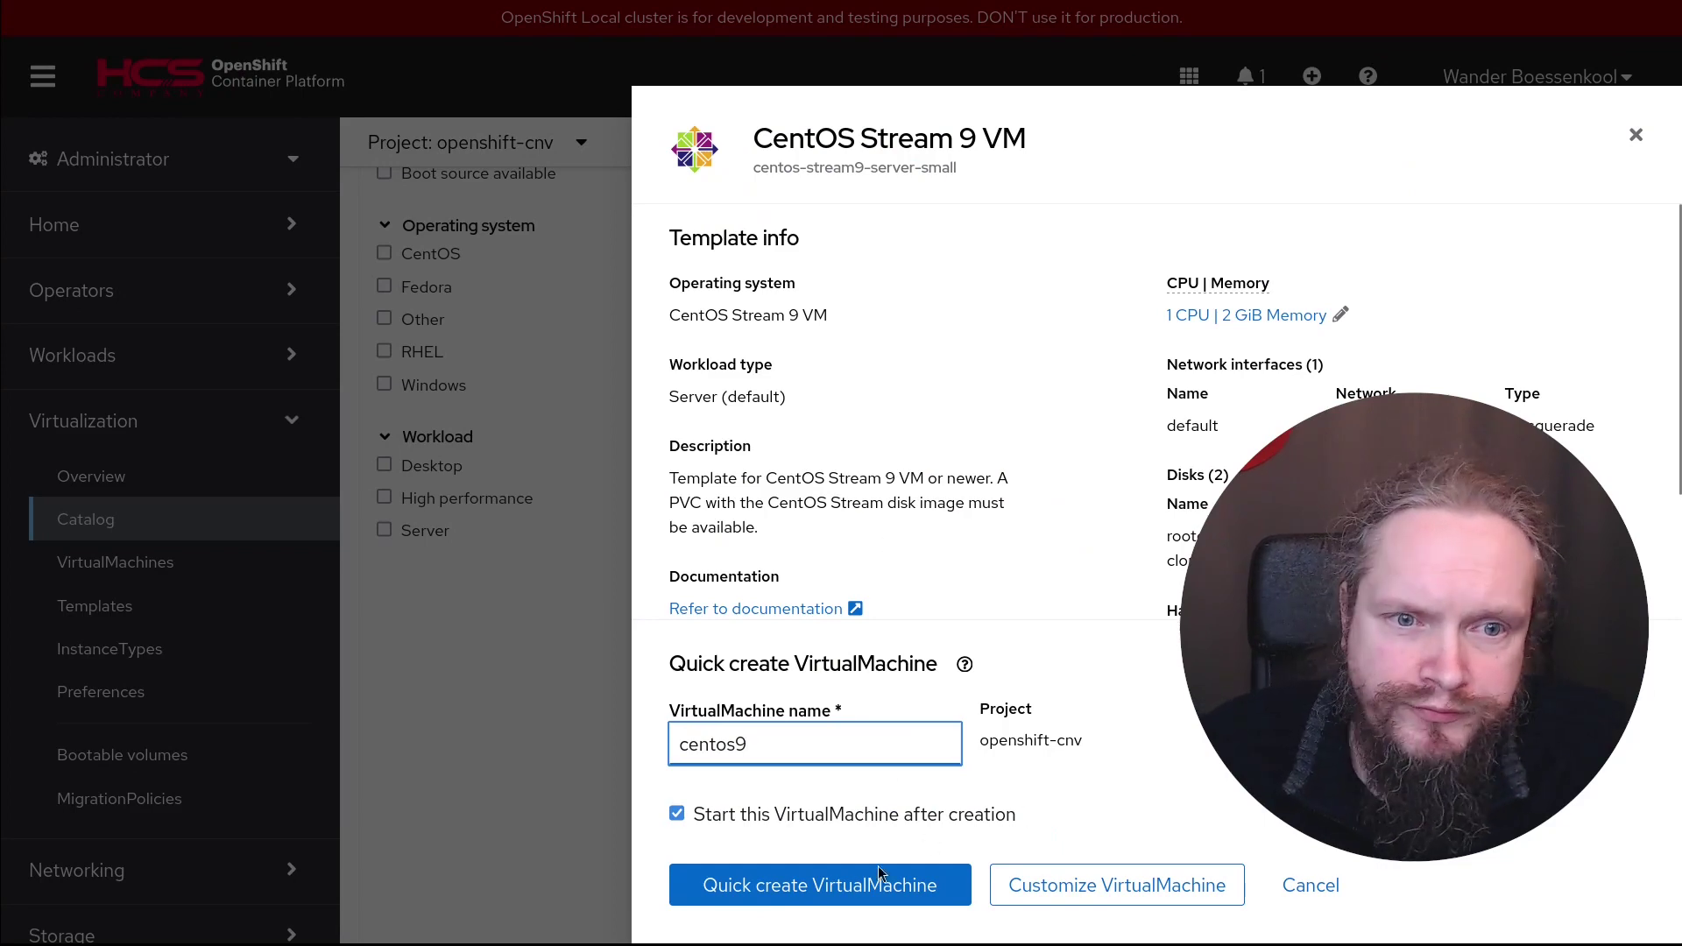
click(834, 881)
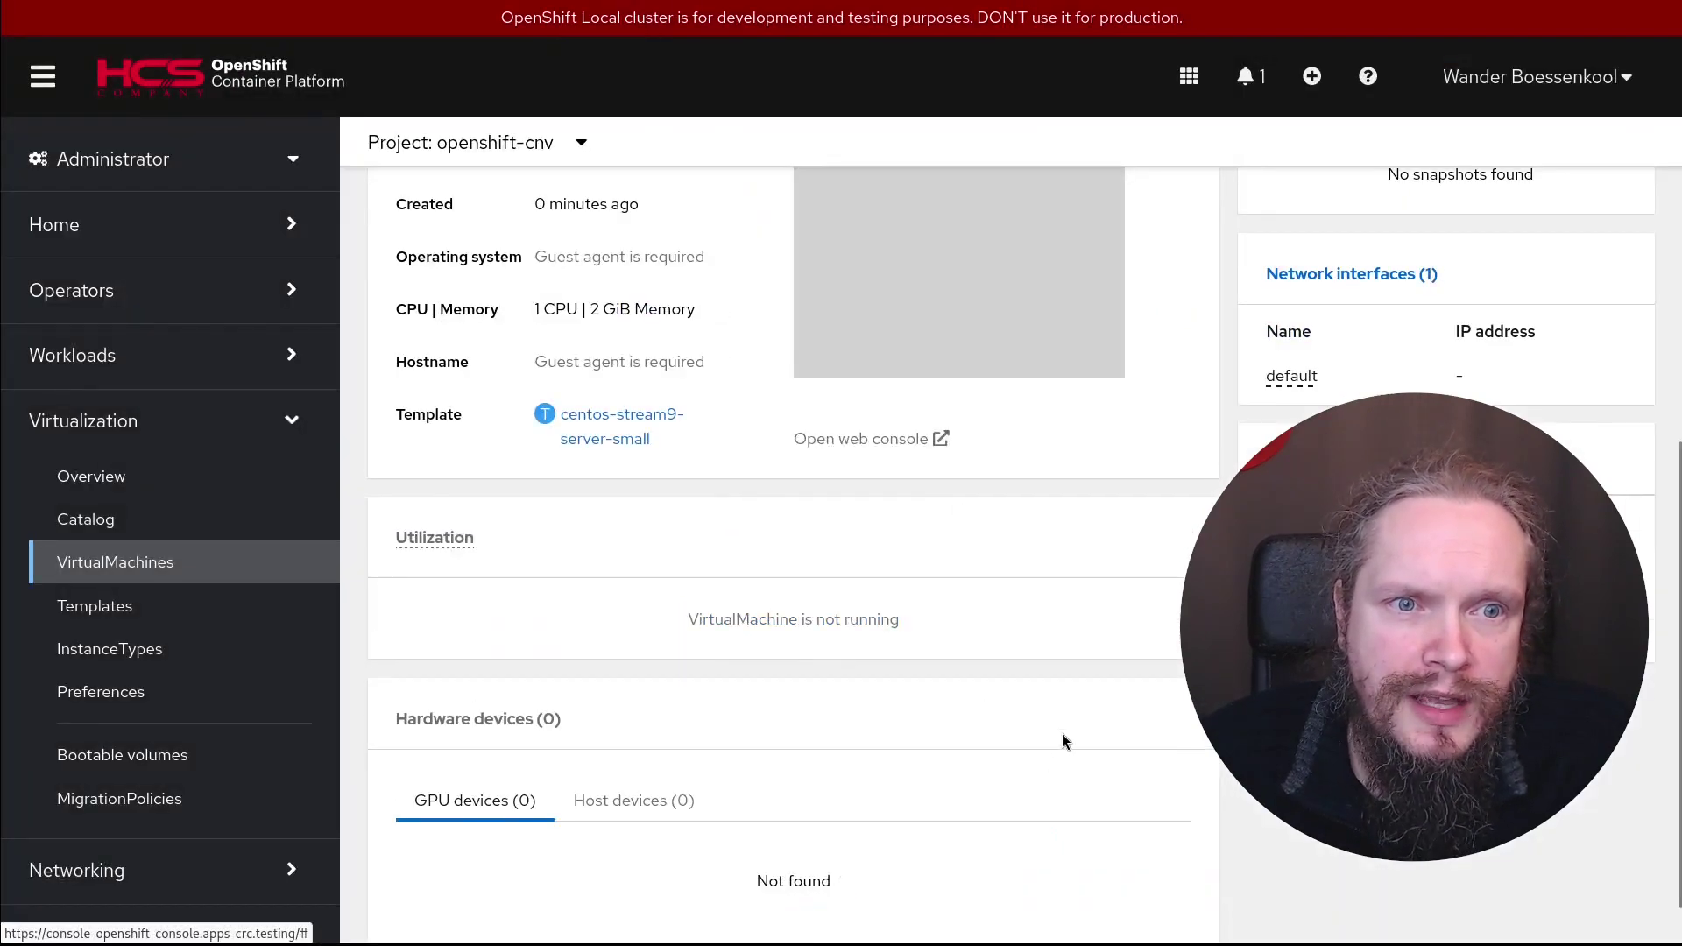
Delete the fedora VirtualMachine together with its disk from the VirtualMachines list
scroll(1012, 731, up, 3)
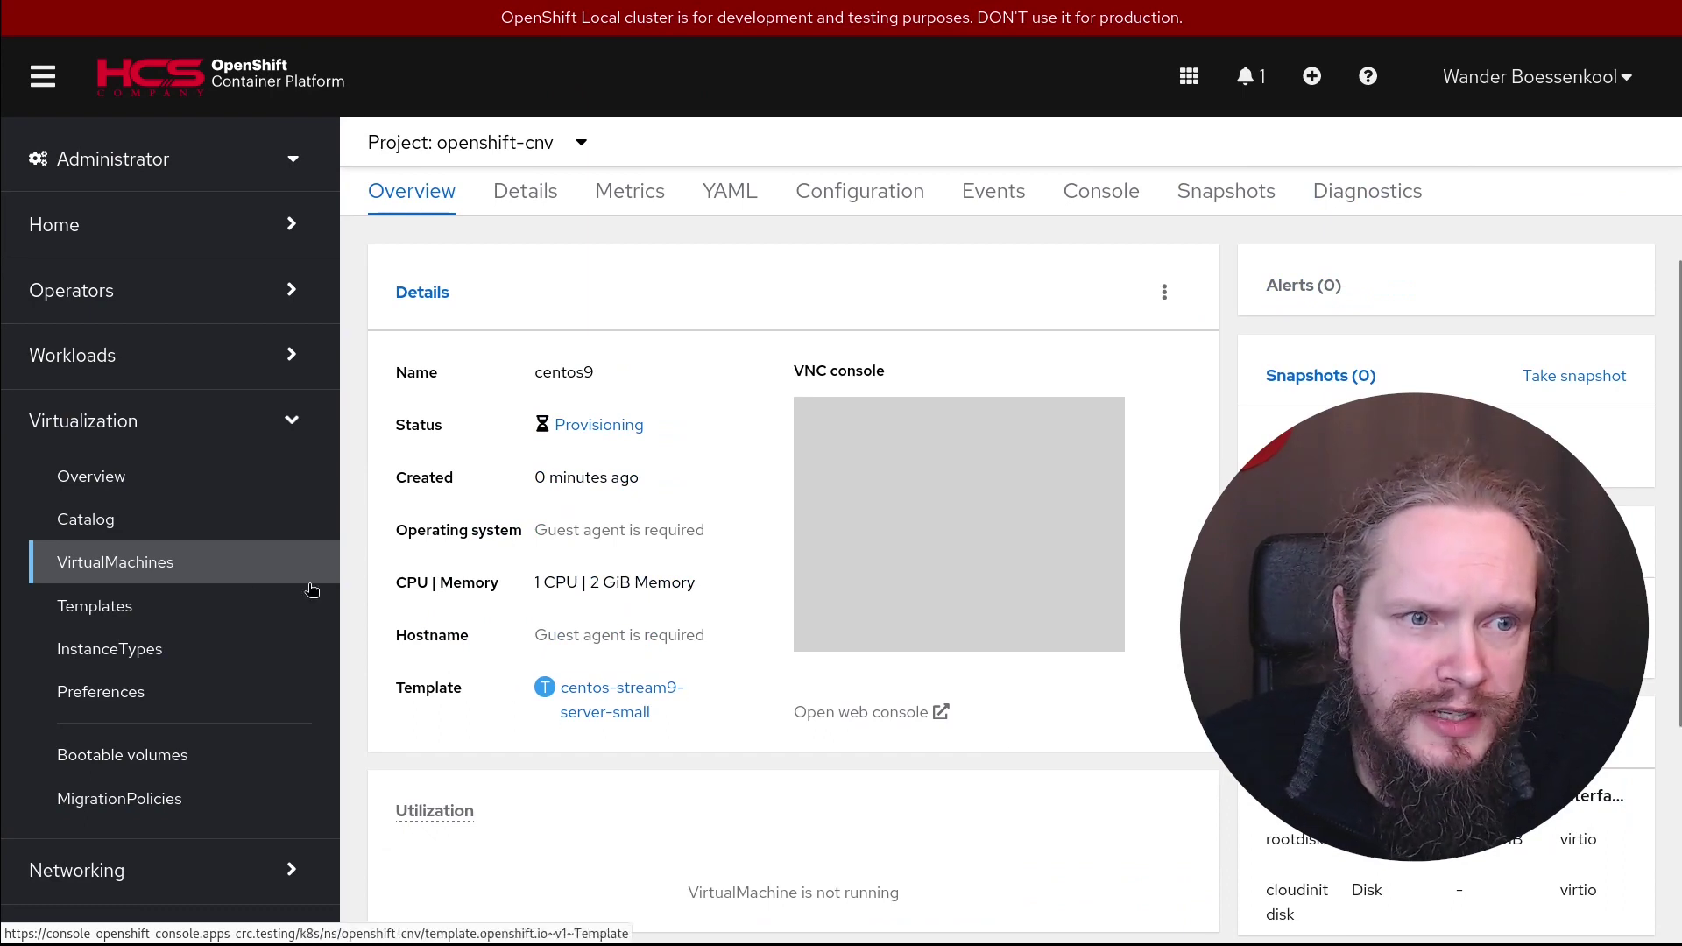
click(120, 569)
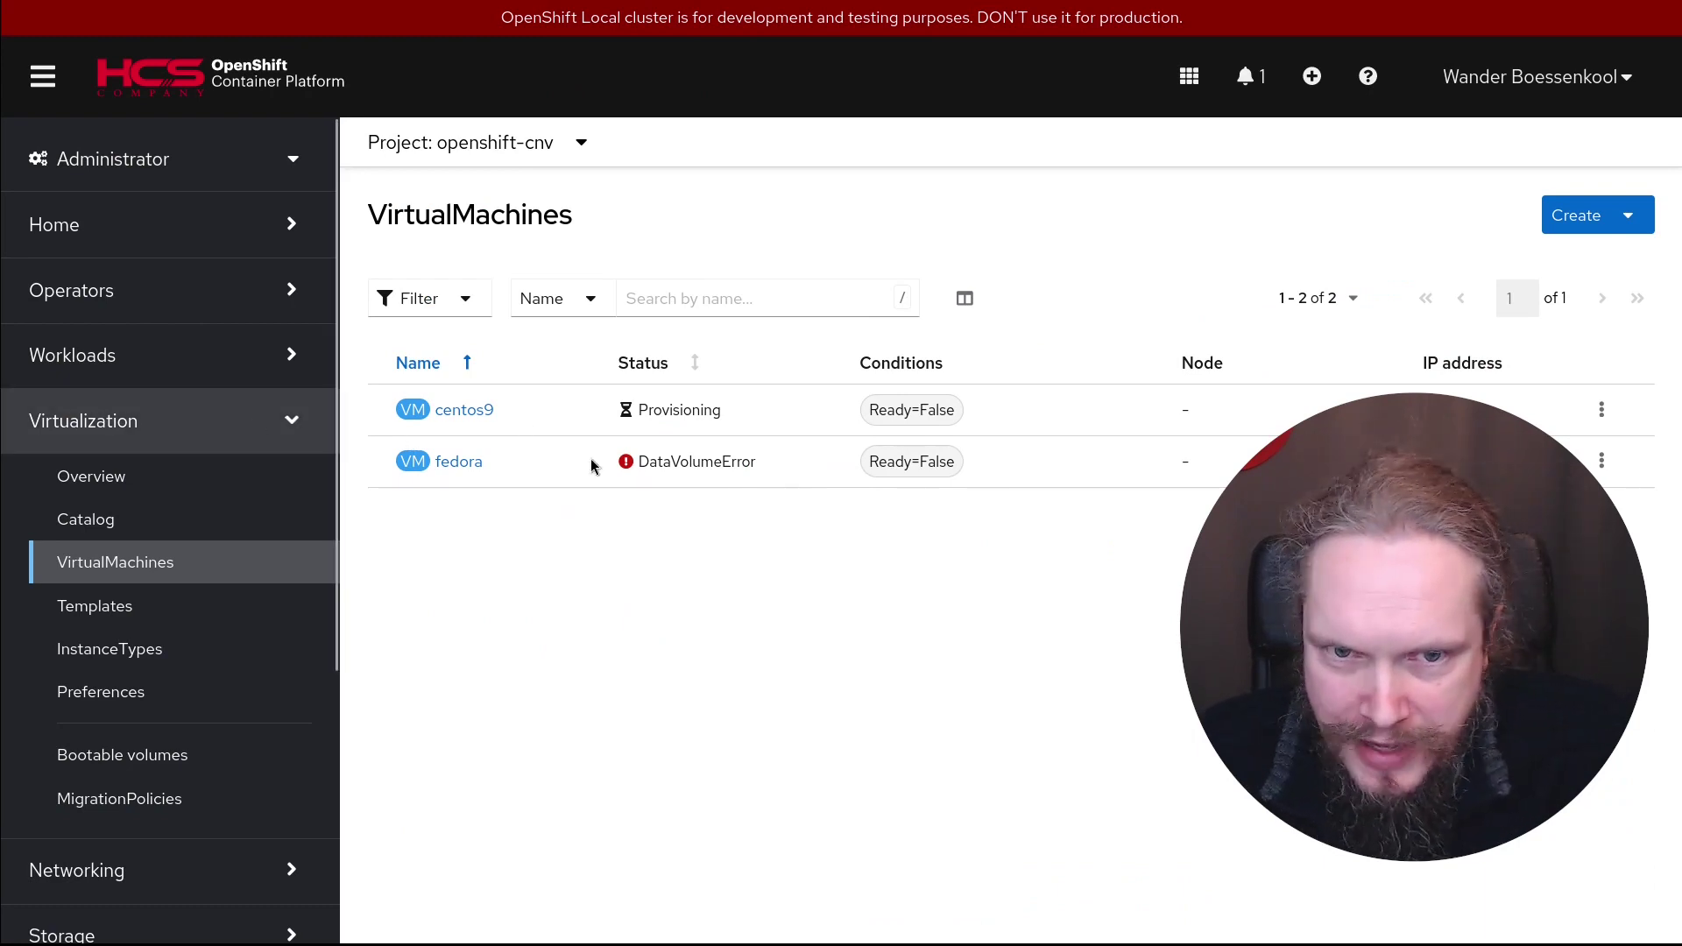
click(1602, 465)
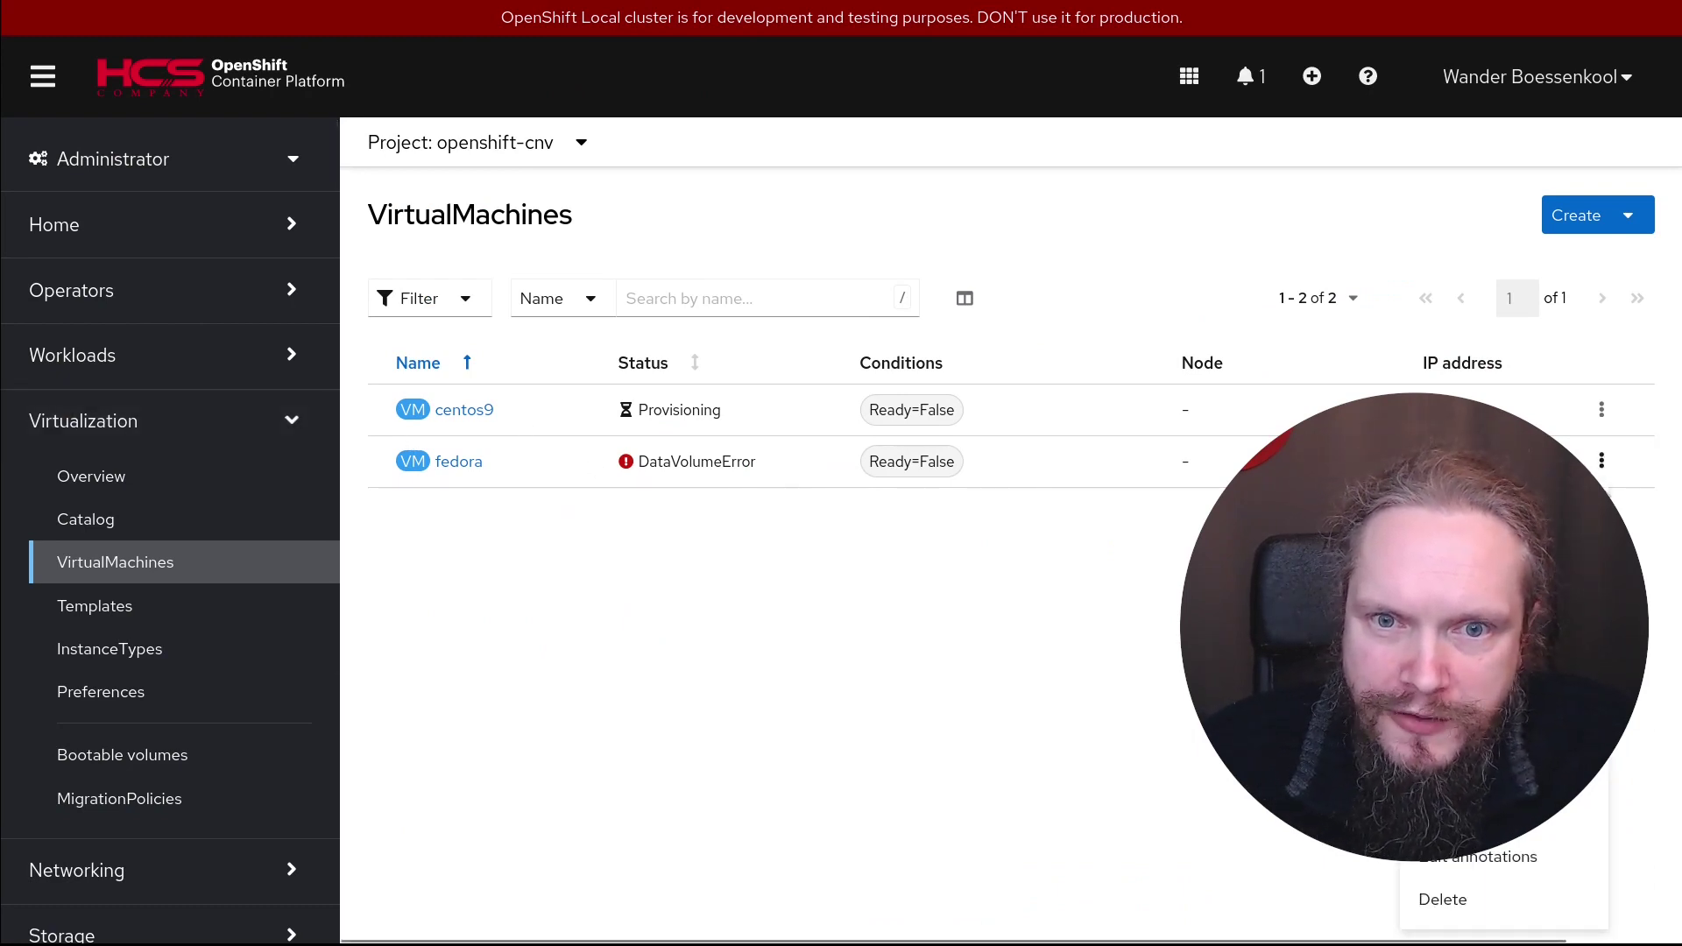
click(1444, 900)
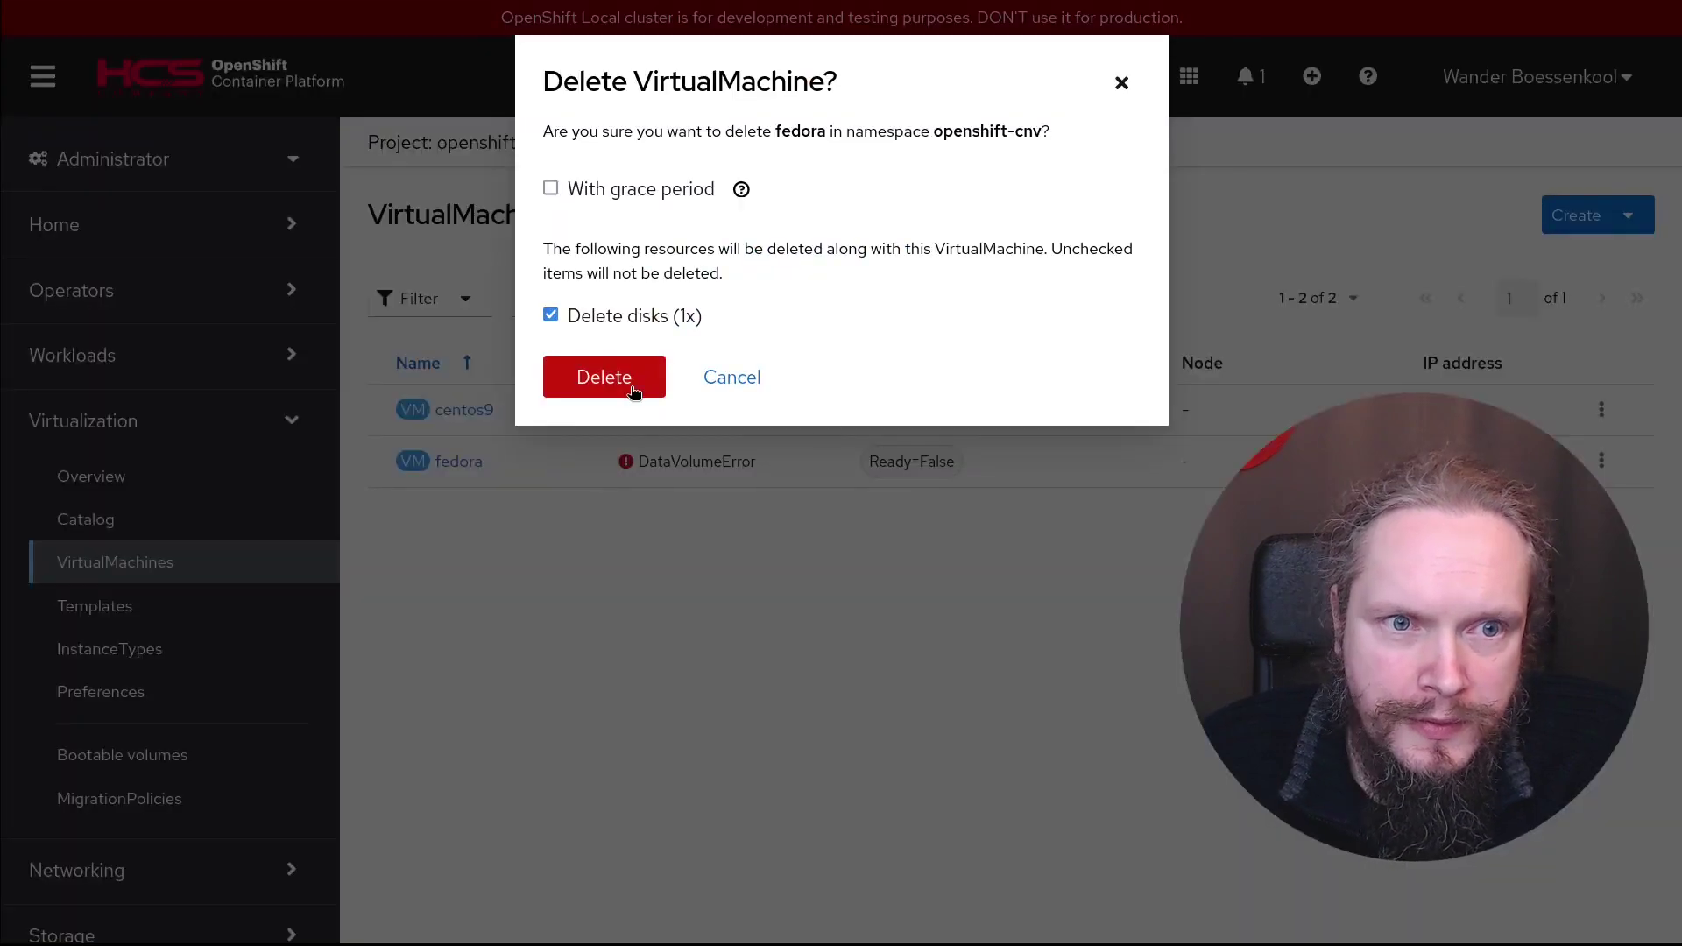
click(605, 379)
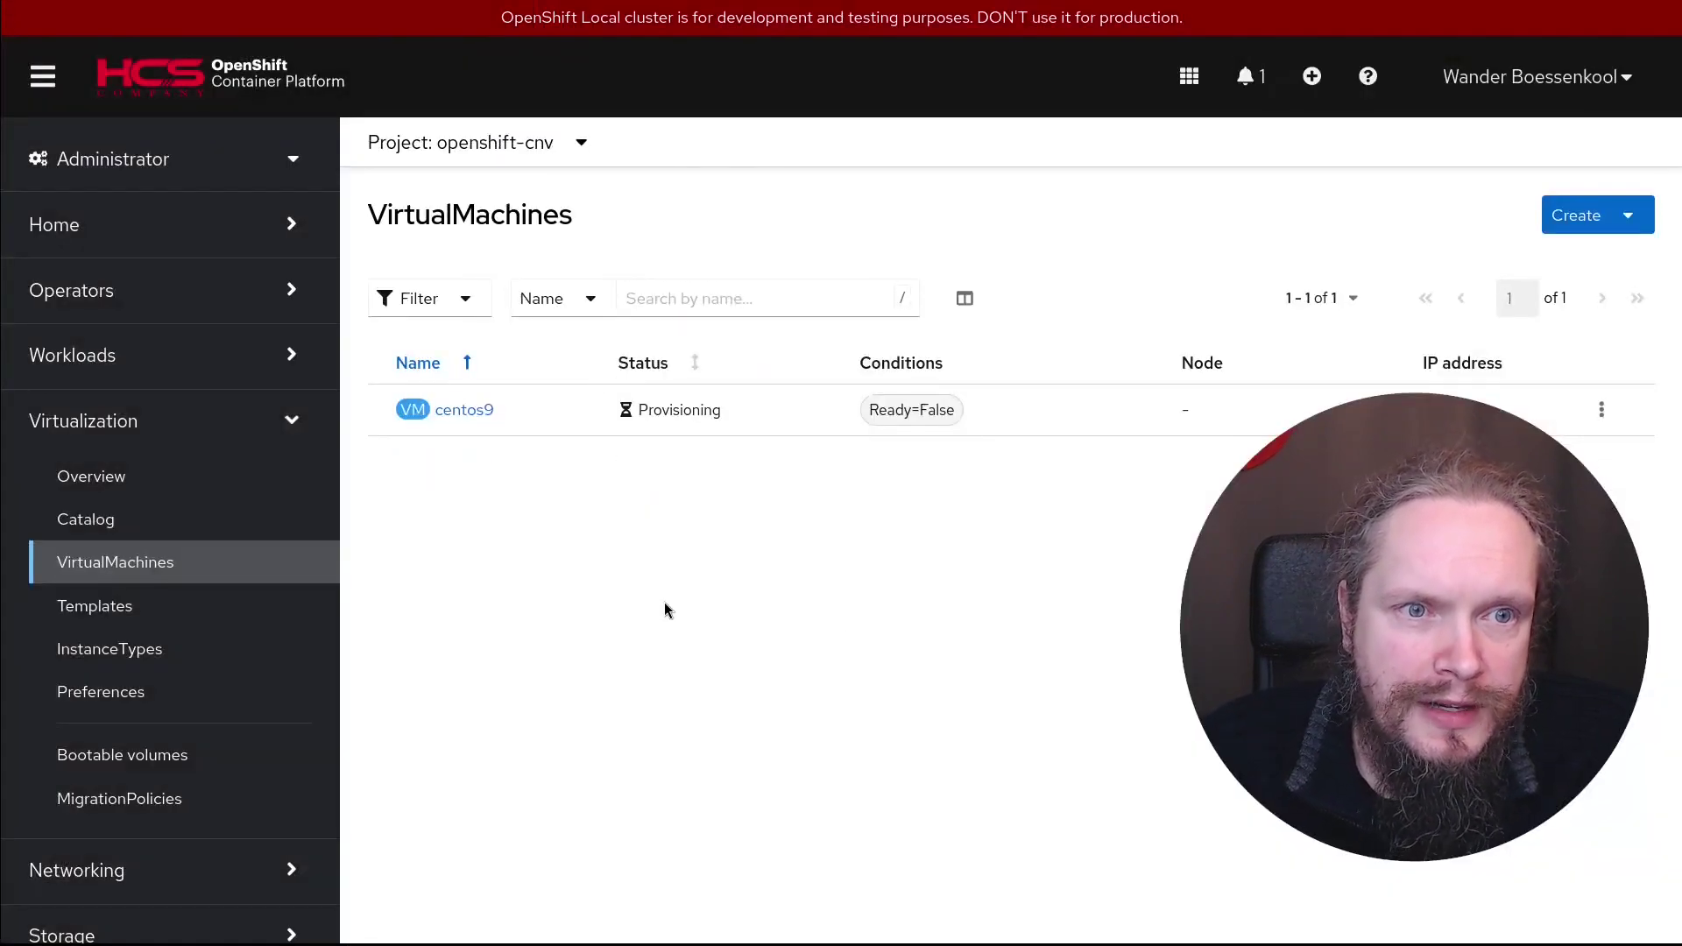
Choose the Fedora VM template from the template catalog and rename the VM to fedora
click(1584, 224)
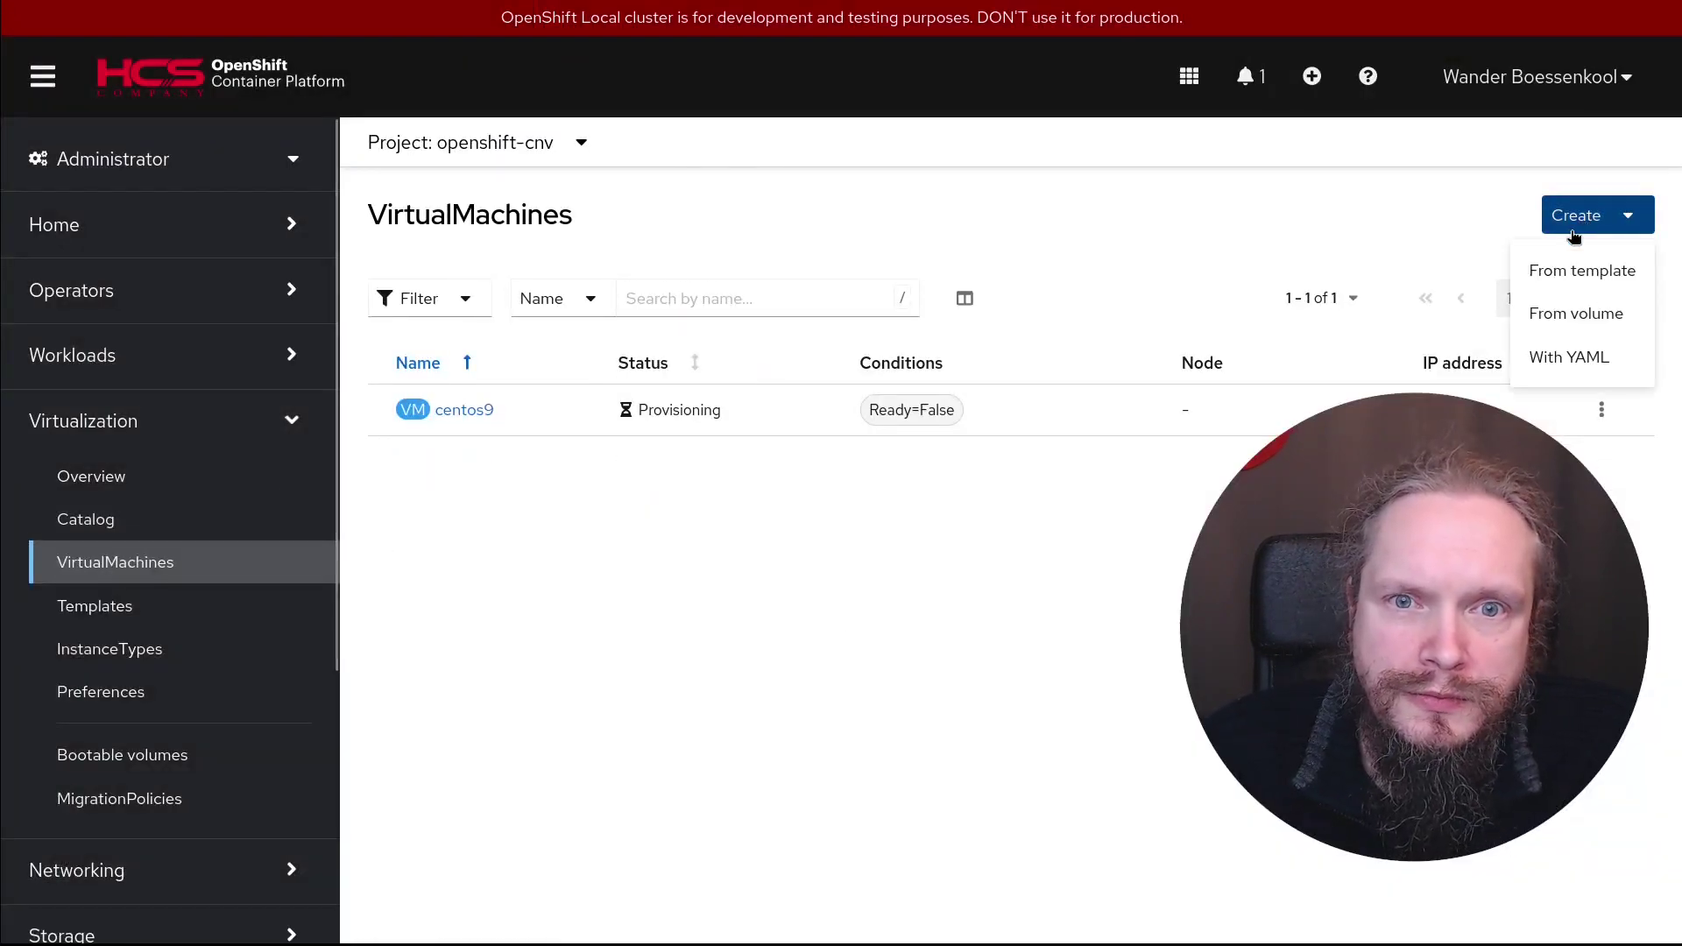
click(1612, 271)
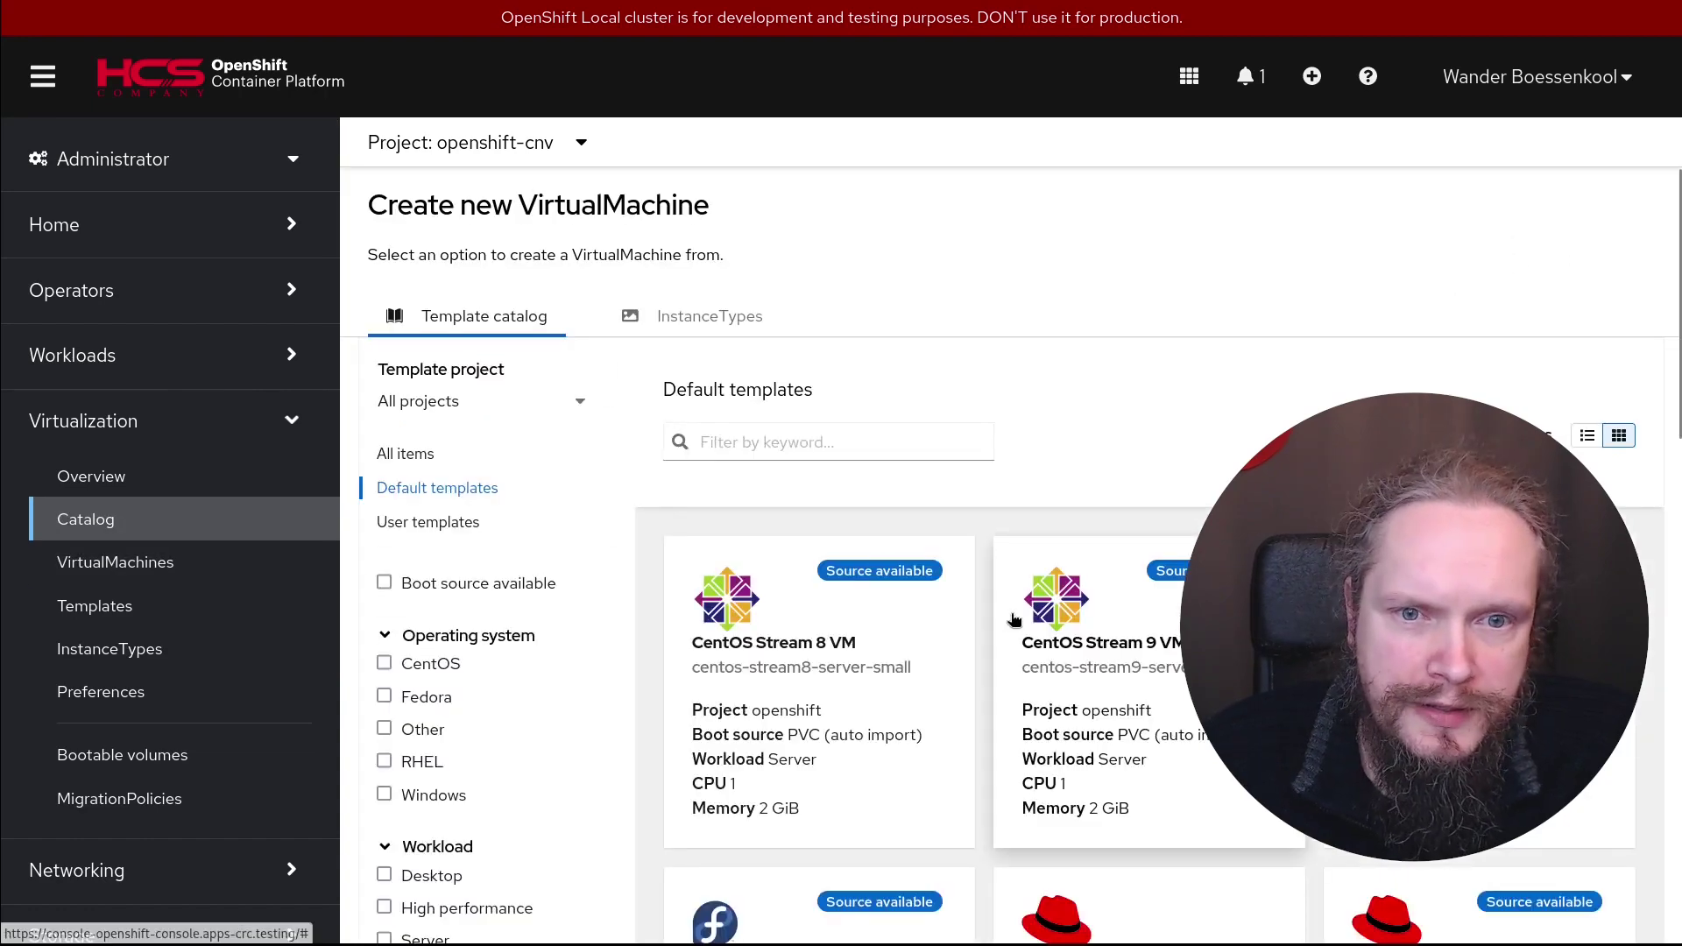
scroll(812, 623, down, 6)
click(757, 337)
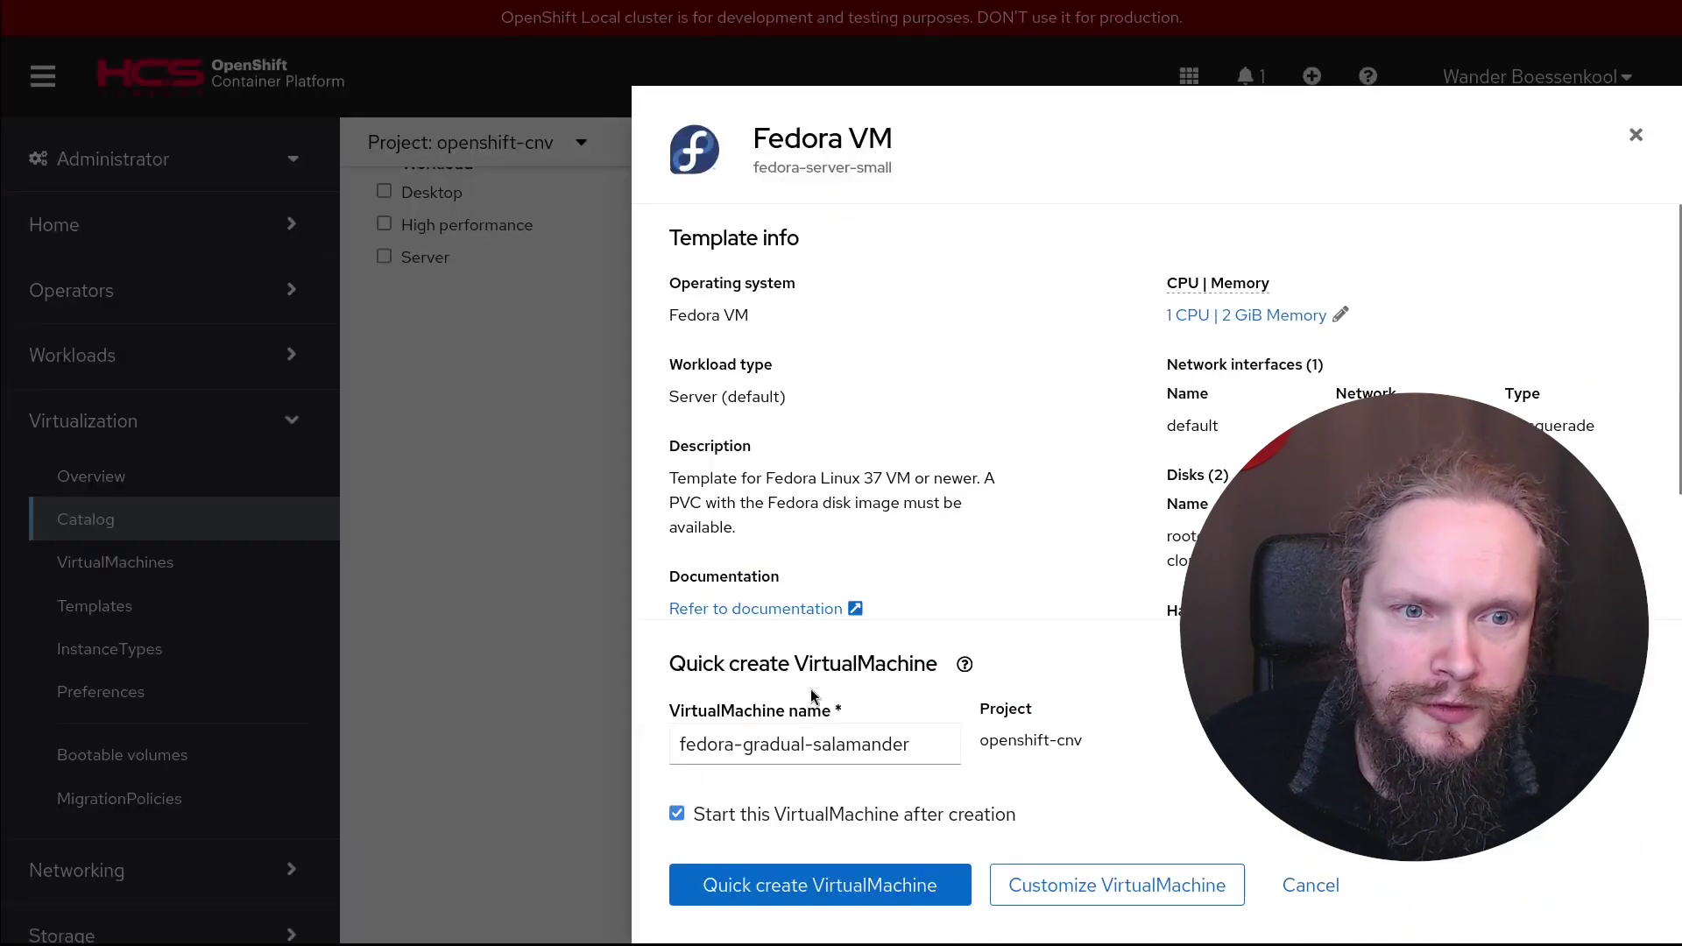
click(936, 744)
key(BackSpace)
key(BackSpace)
key(BackSpace)
key(BackSpace)
key(BackSpace)
key(BackSpace)
key(BackSpace)
key(BackSpace)
key(BackSpace)
key(BackSpace)
key(BackSpace)
key(BackSpace)
key(BackSpace)
key(BackSpace)
key(BackSpace)
key(BackSpace)
key(BackSpace)
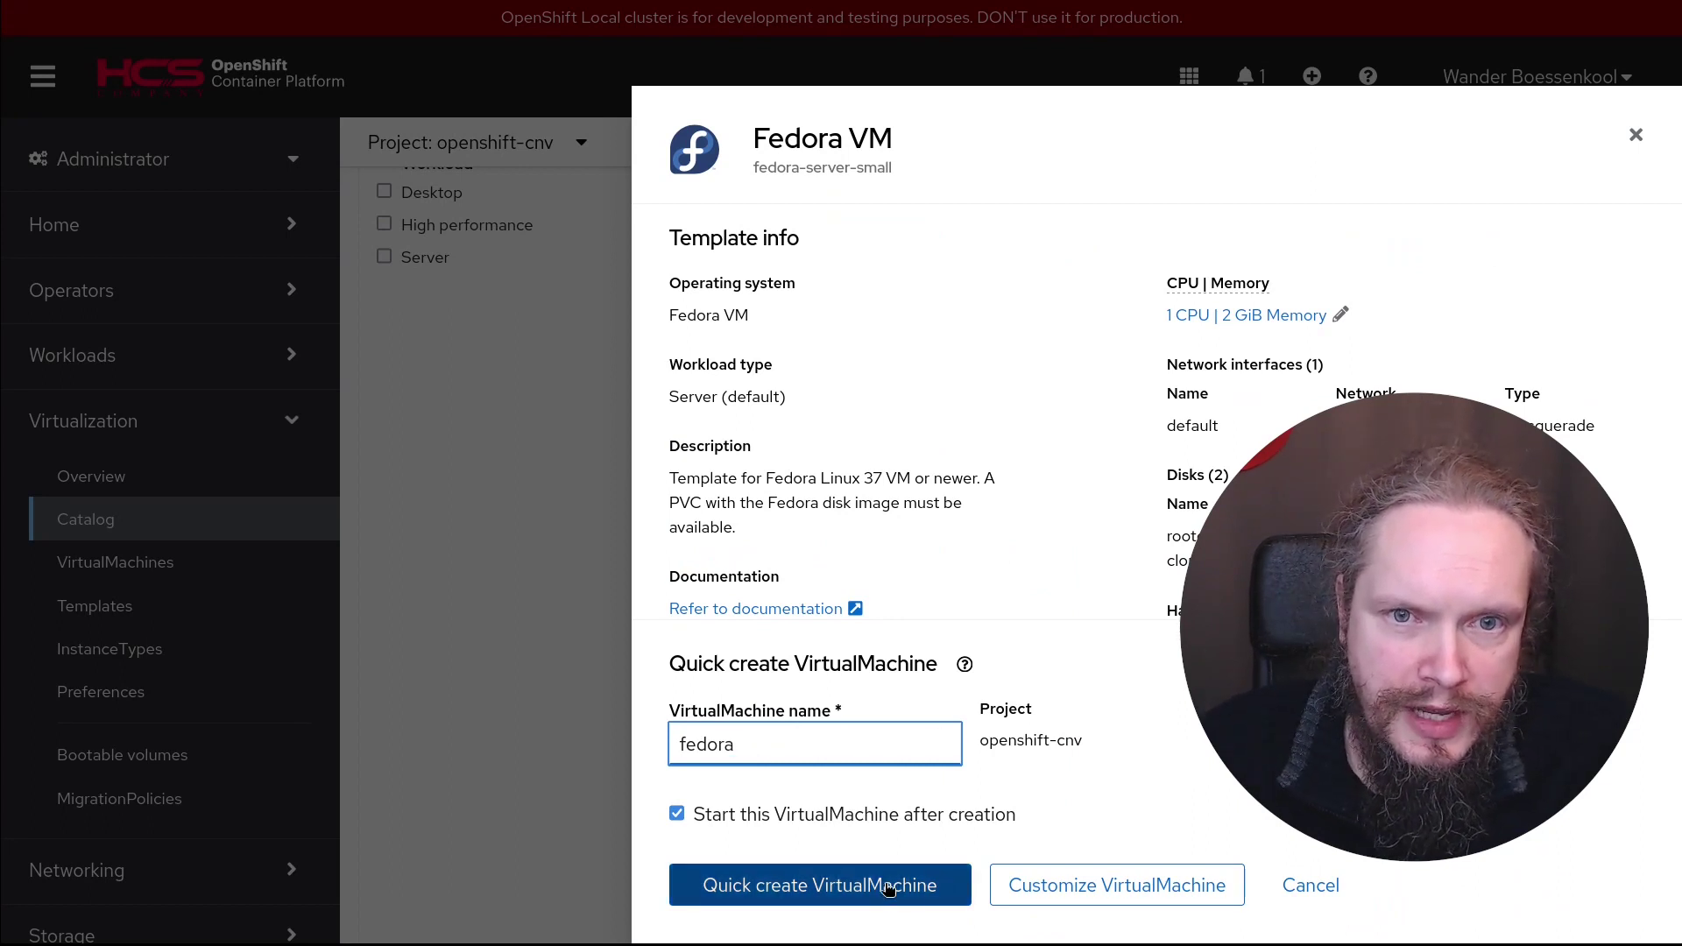
Customize the VM with a custom CLOUD_USER_PASSWORD optional parameter and create it
click(1097, 880)
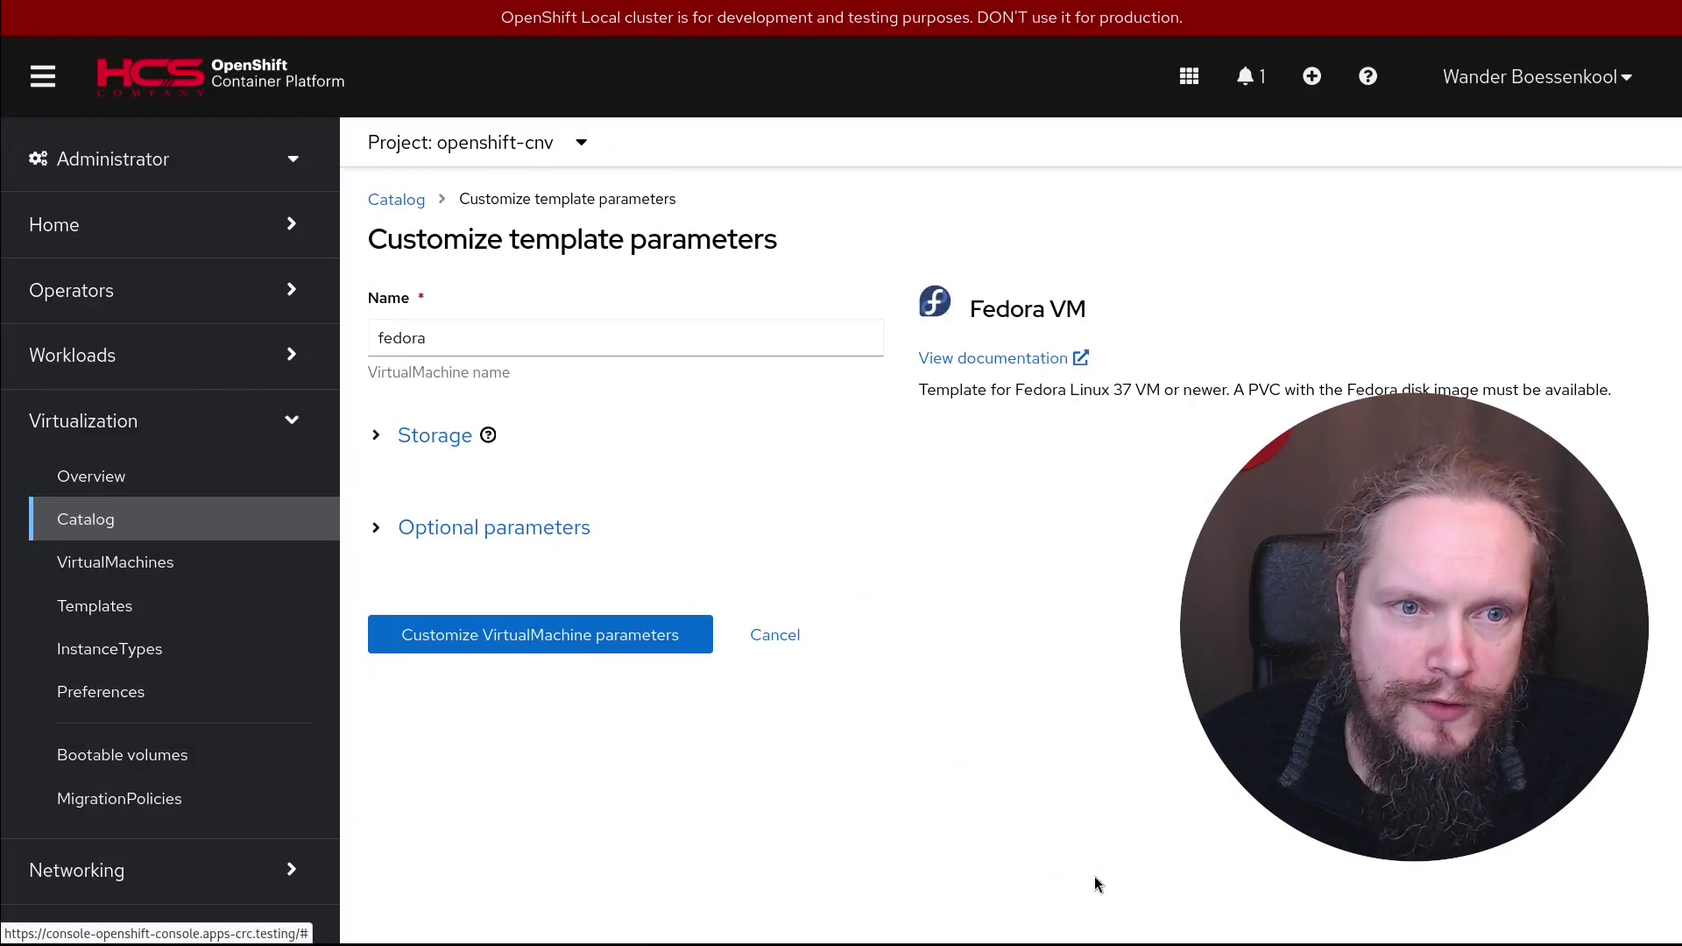
click(446, 529)
scroll(644, 700, down, 2)
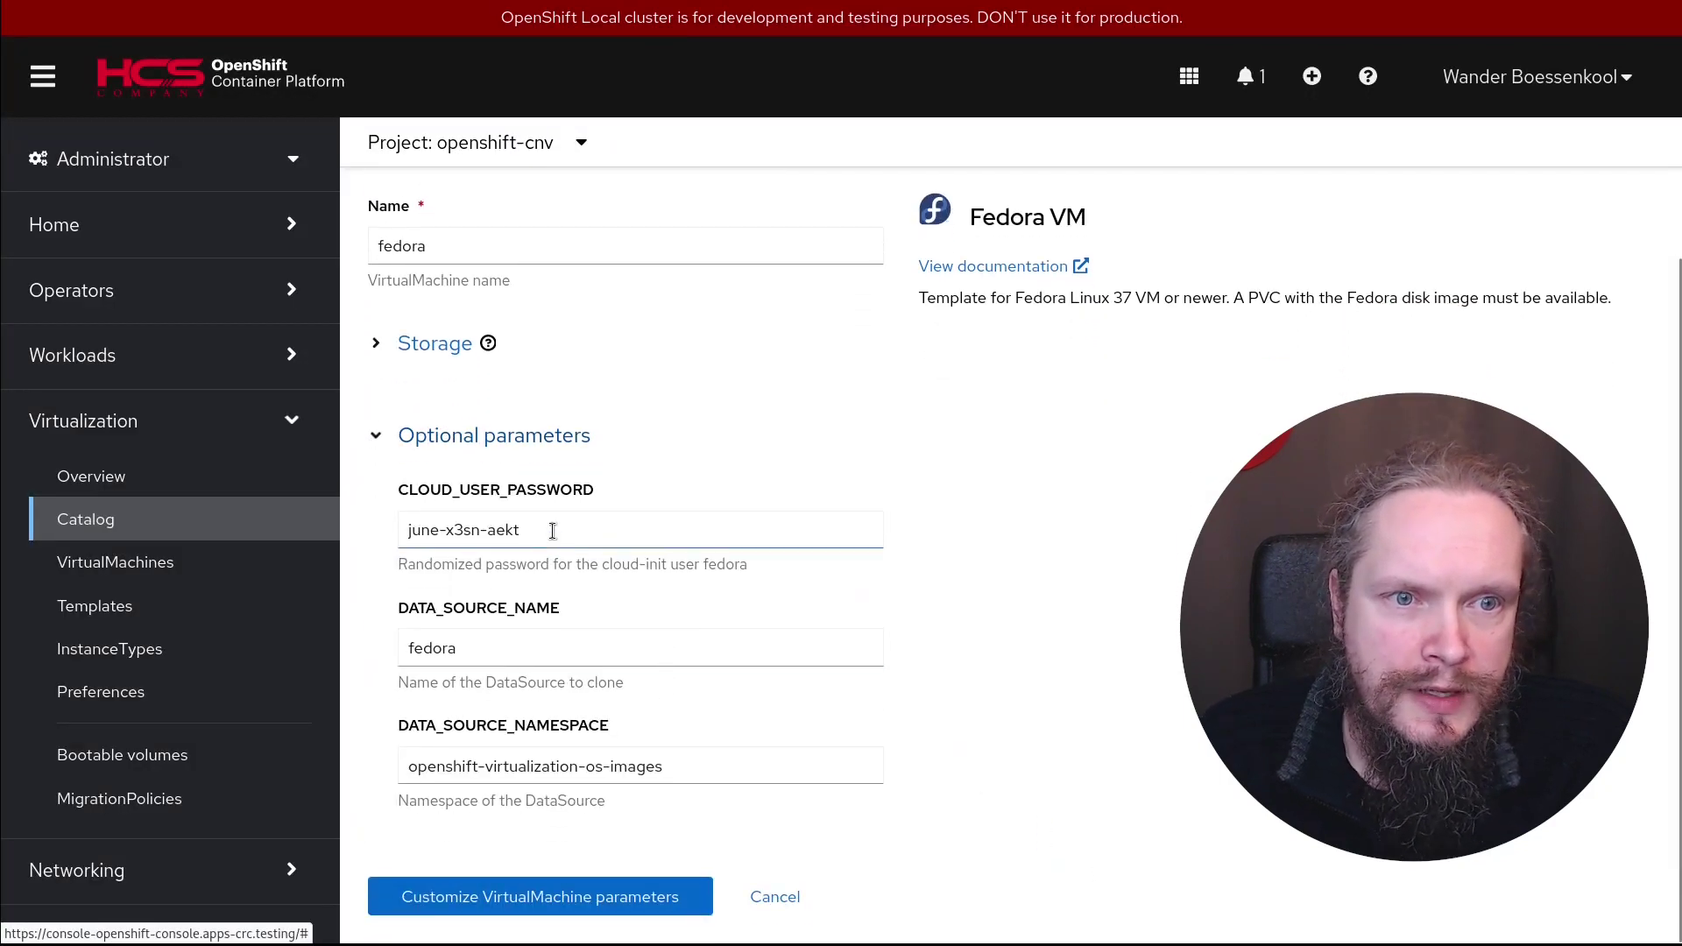
drag(763, 529, 232, 475)
text(redhat)
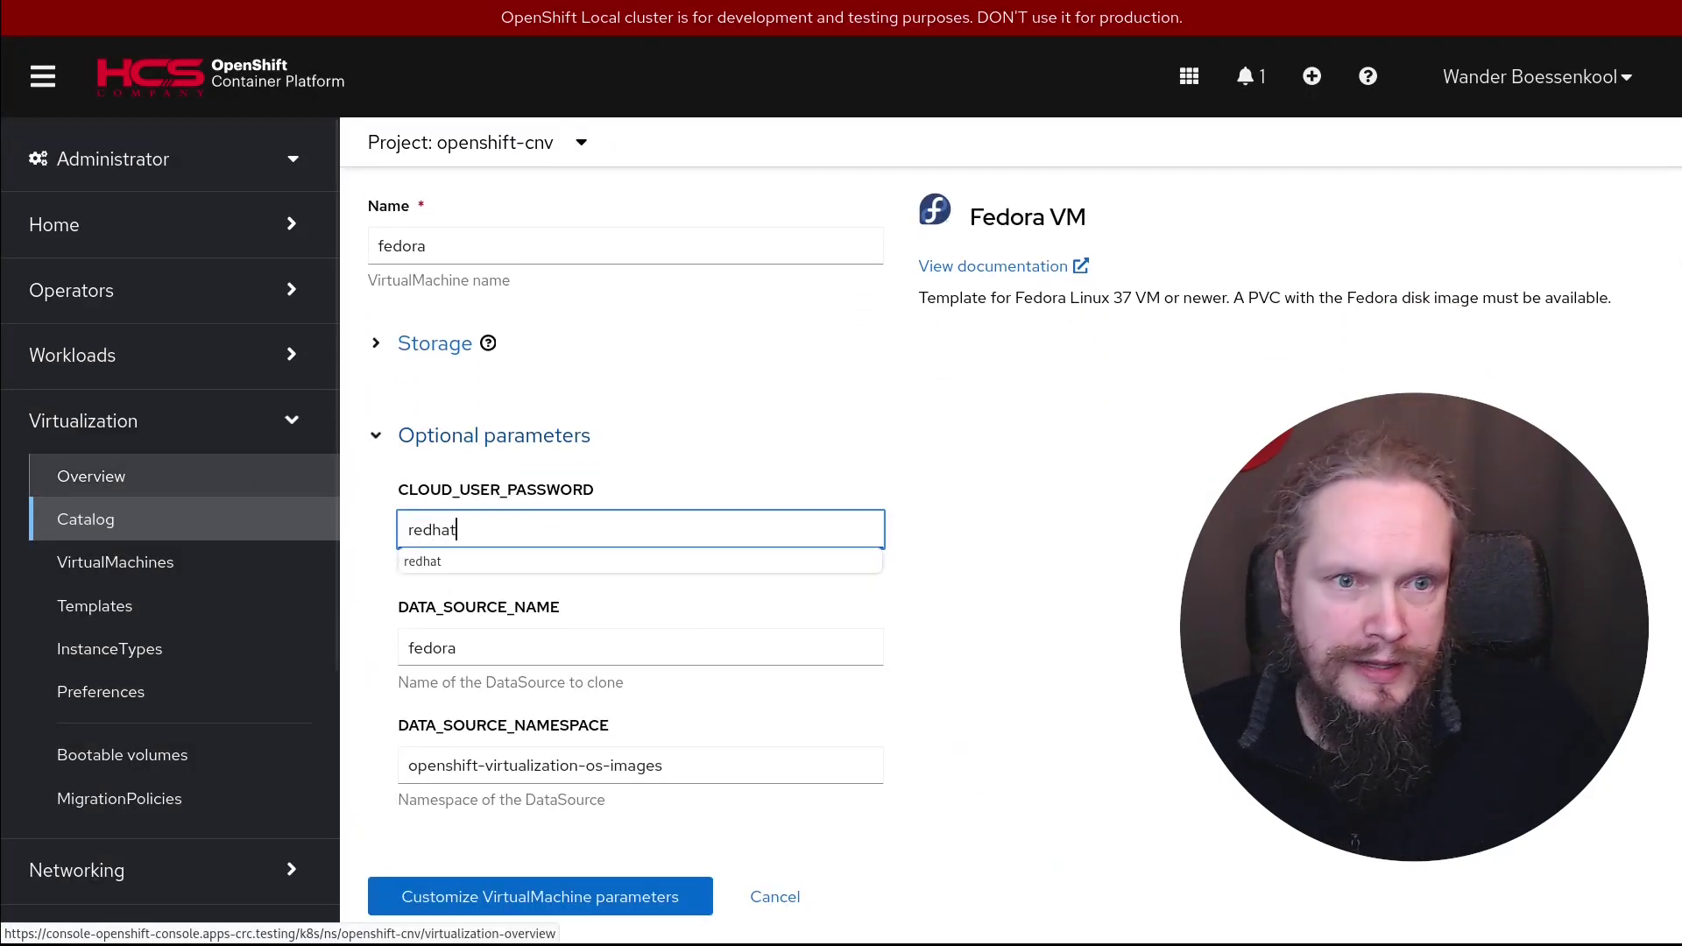
click(593, 911)
click(463, 915)
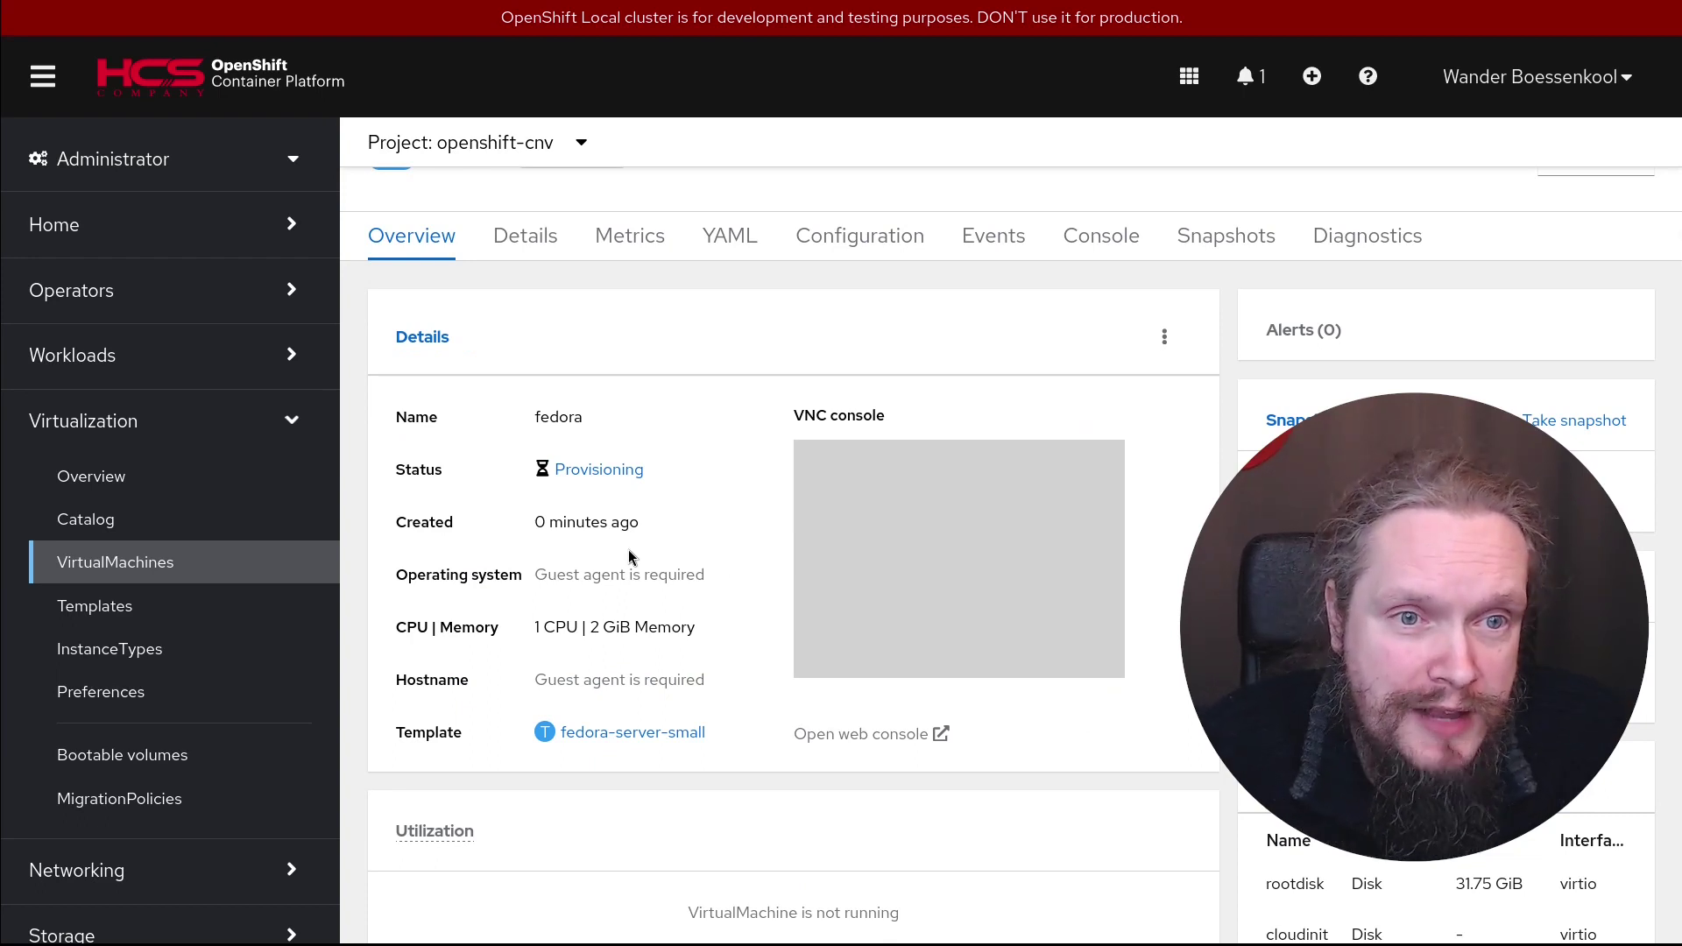
Show the VirtualMachines list, with fedora and centos9 both Running and Not migratable
click(107, 569)
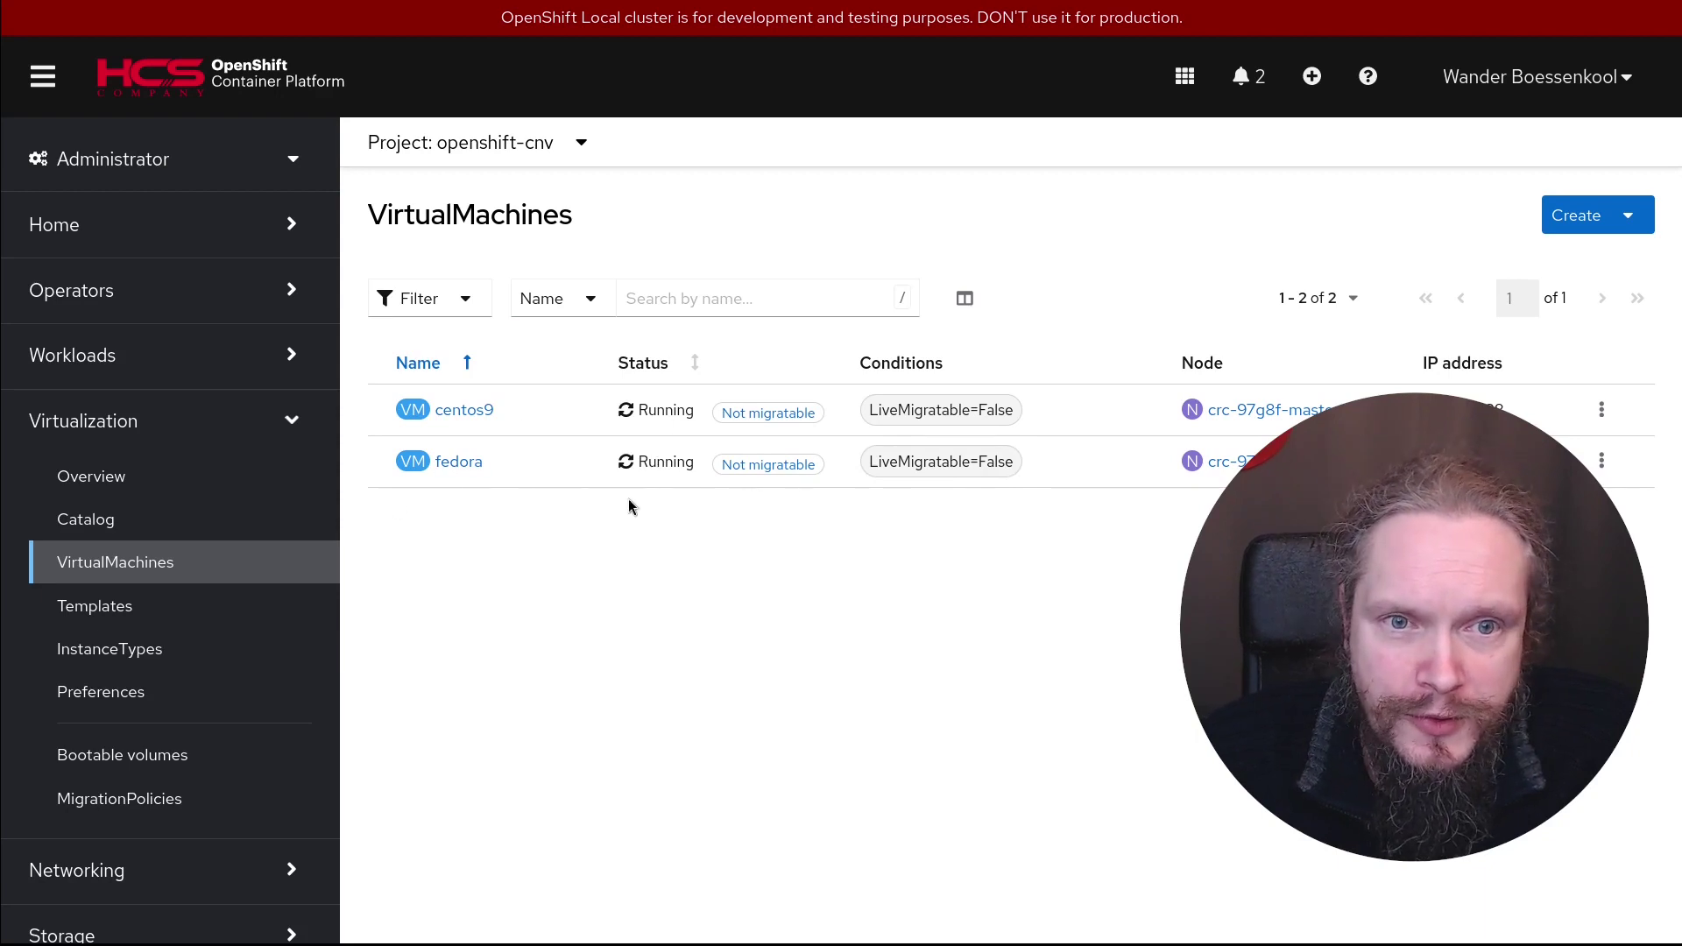
Open the fedora VM, check its Console tab, then launch its VNC console in a separate window
click(451, 467)
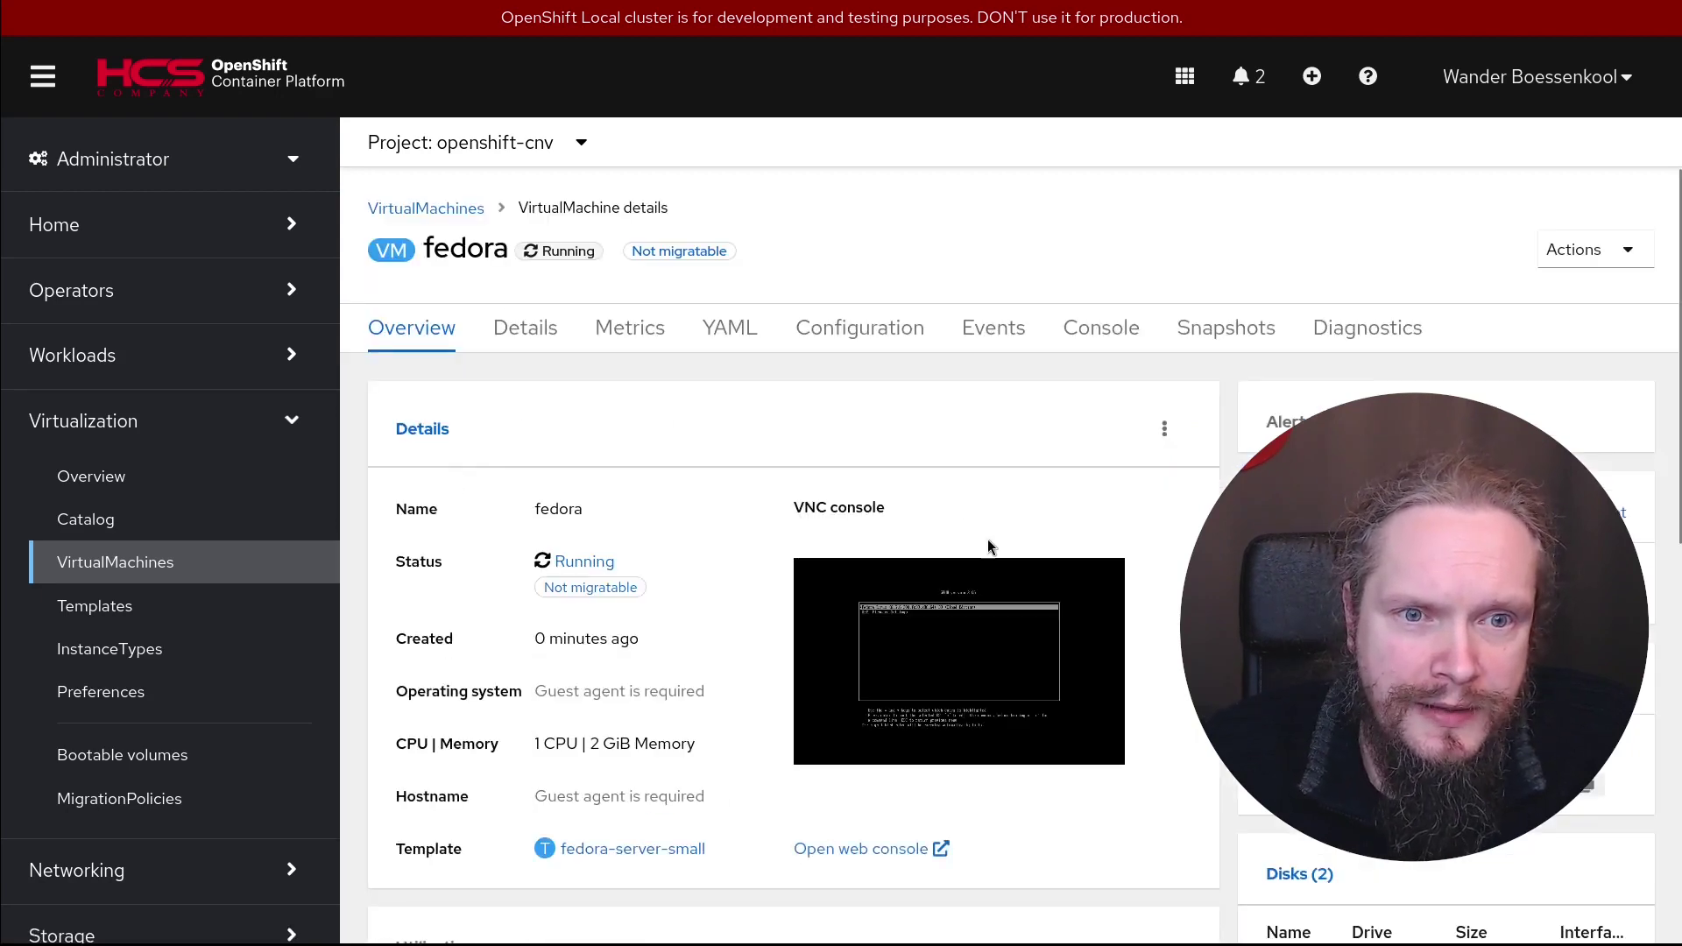
click(1109, 344)
scroll(1202, 220, down, 3)
scroll(764, 295, up, 3)
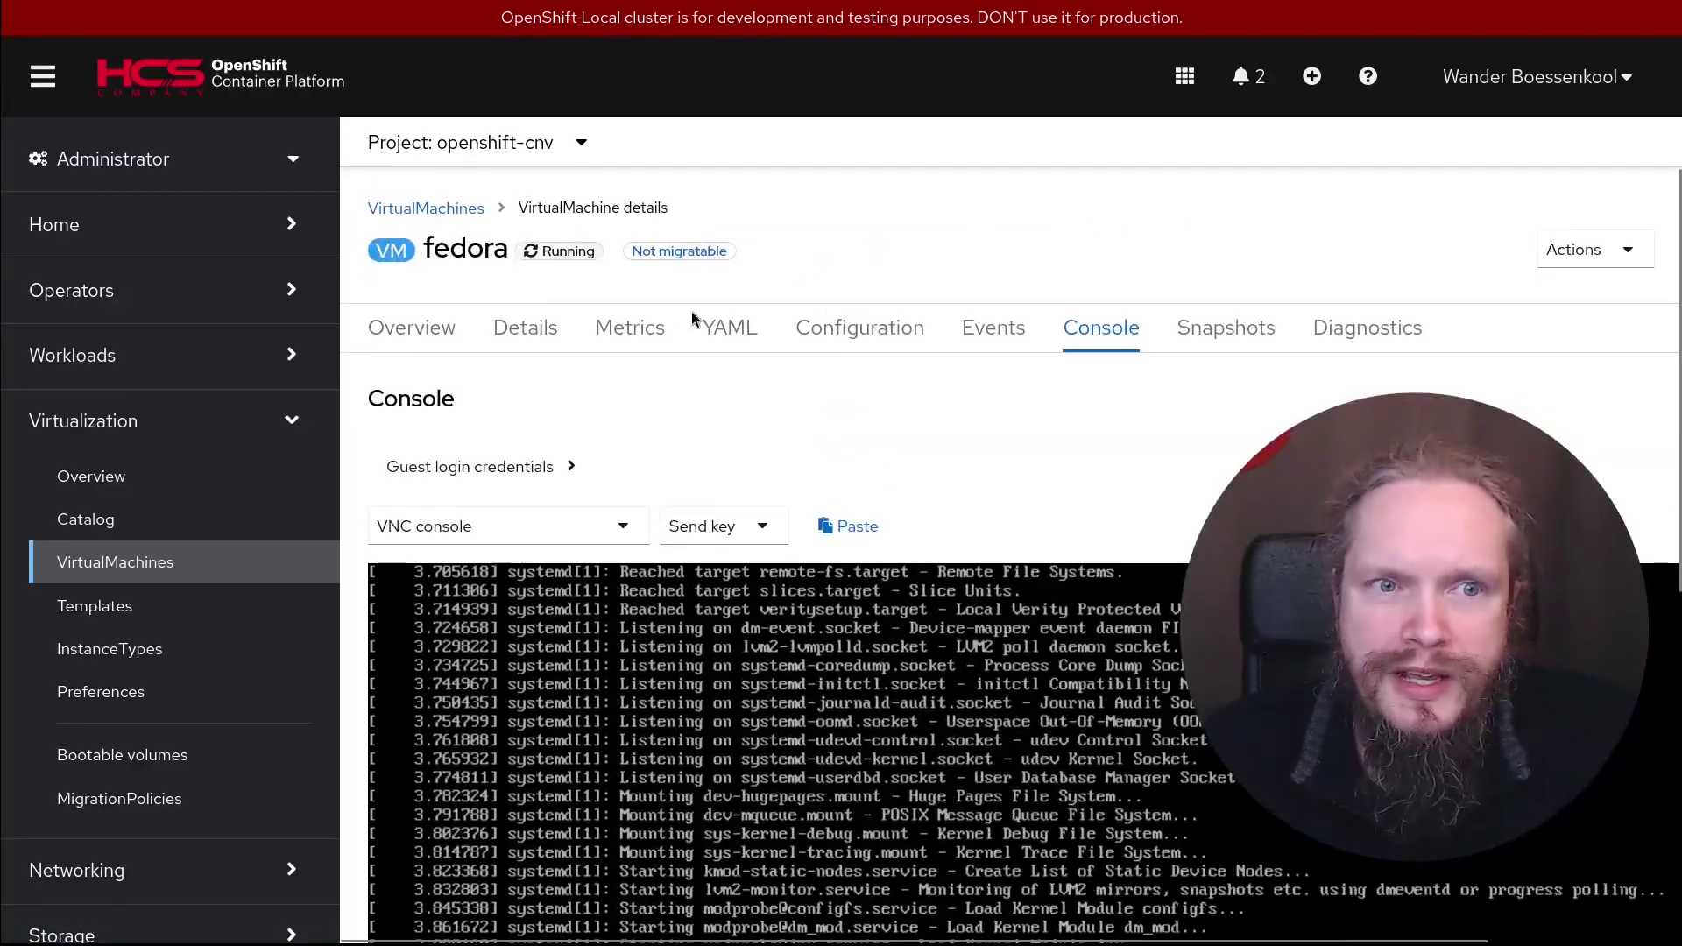
click(424, 338)
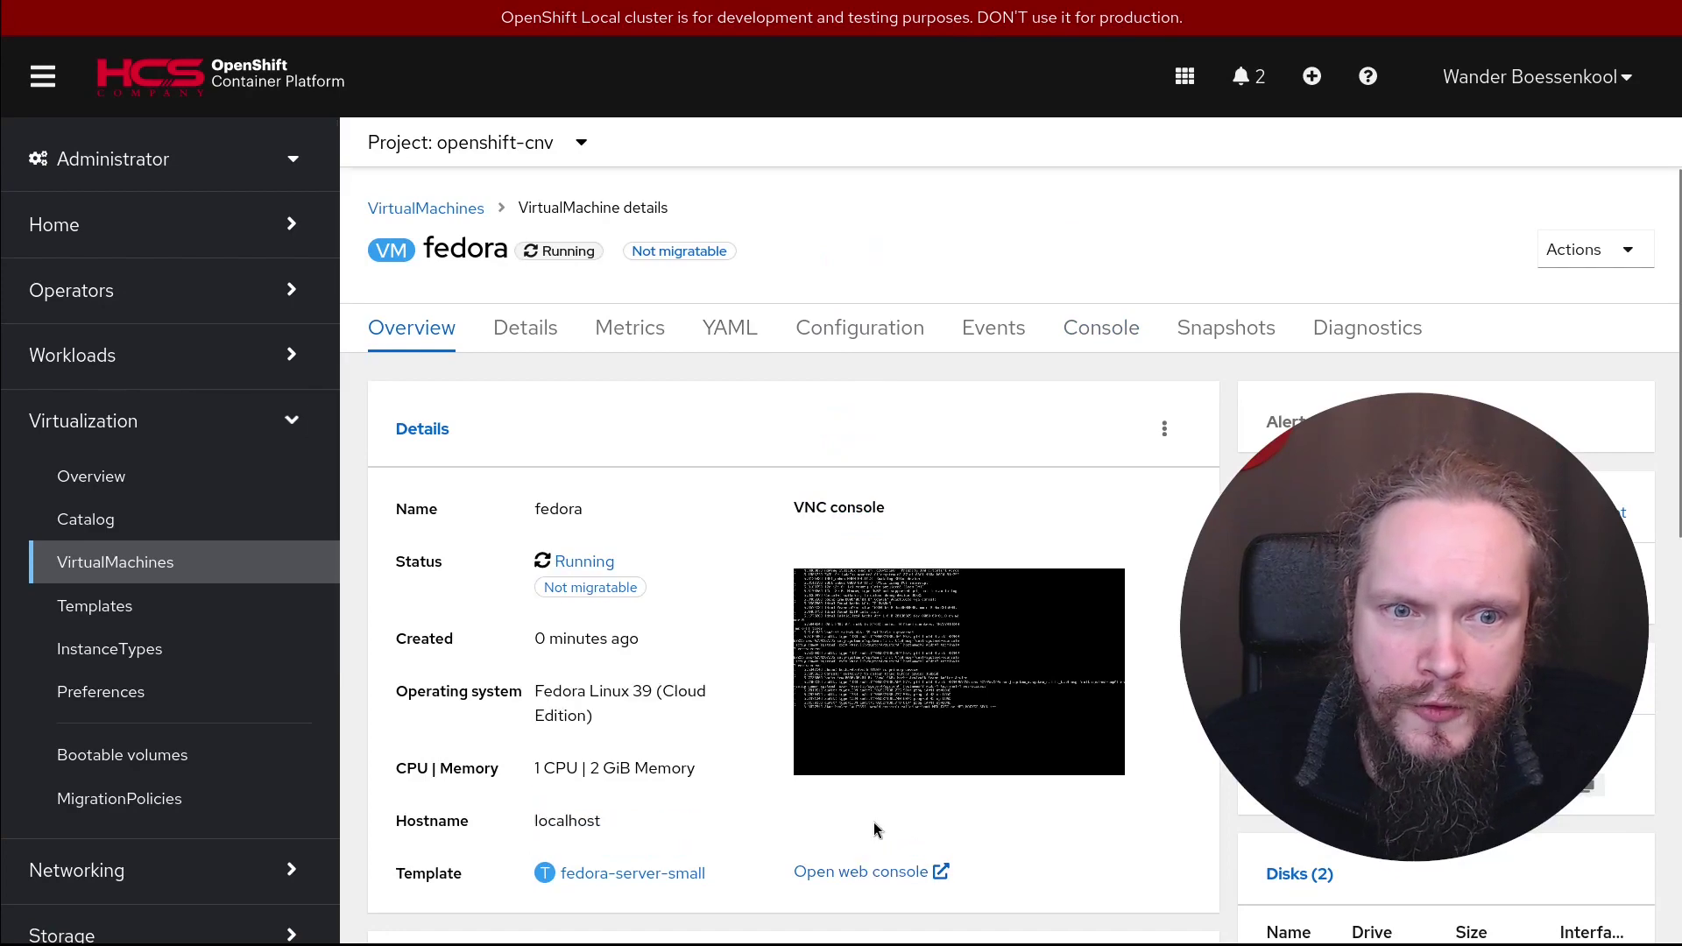
click(843, 873)
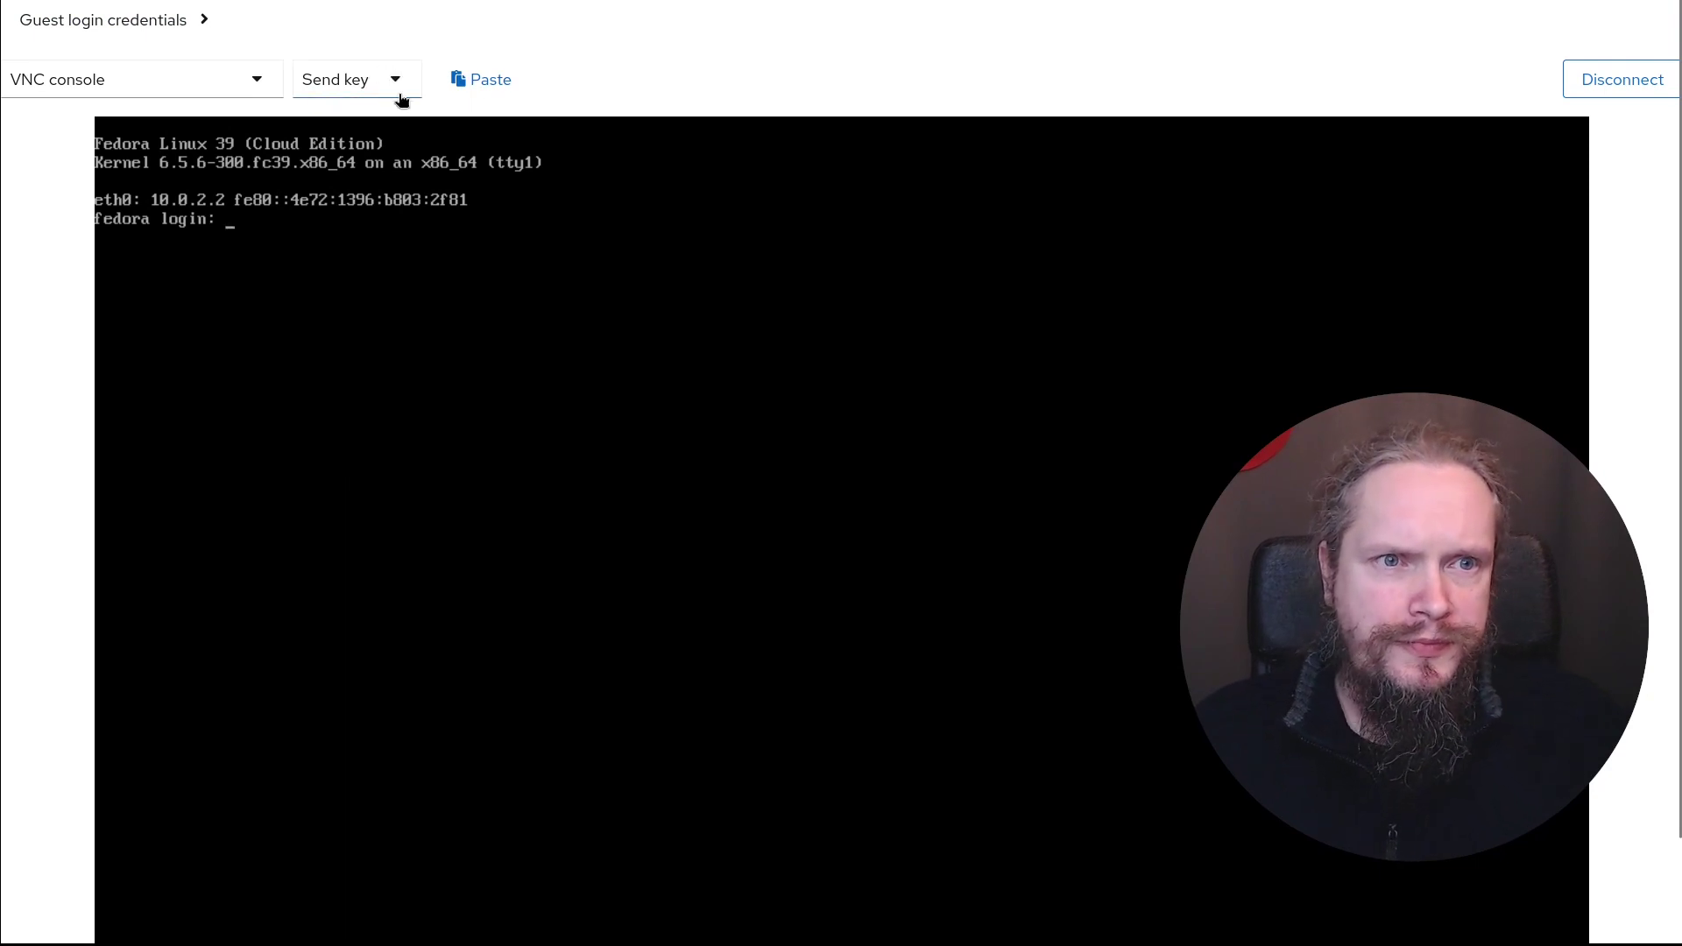
Reveal the guest login credentials and log into the fedora VM as user 'fedora'
click(206, 24)
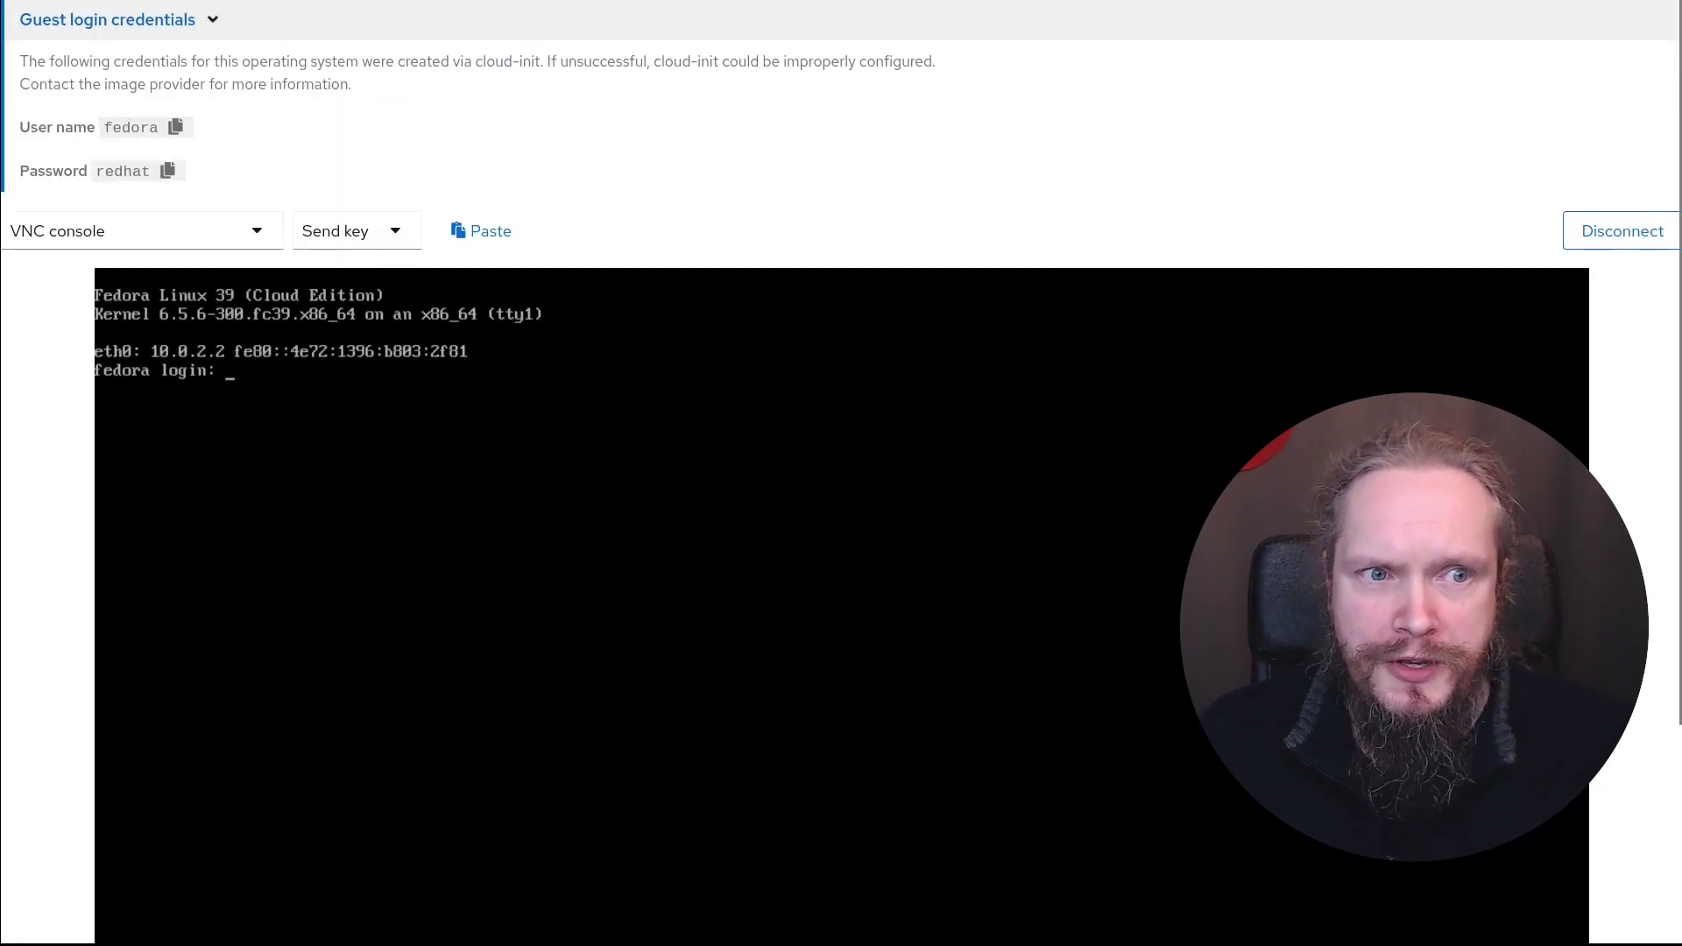
text(fed)
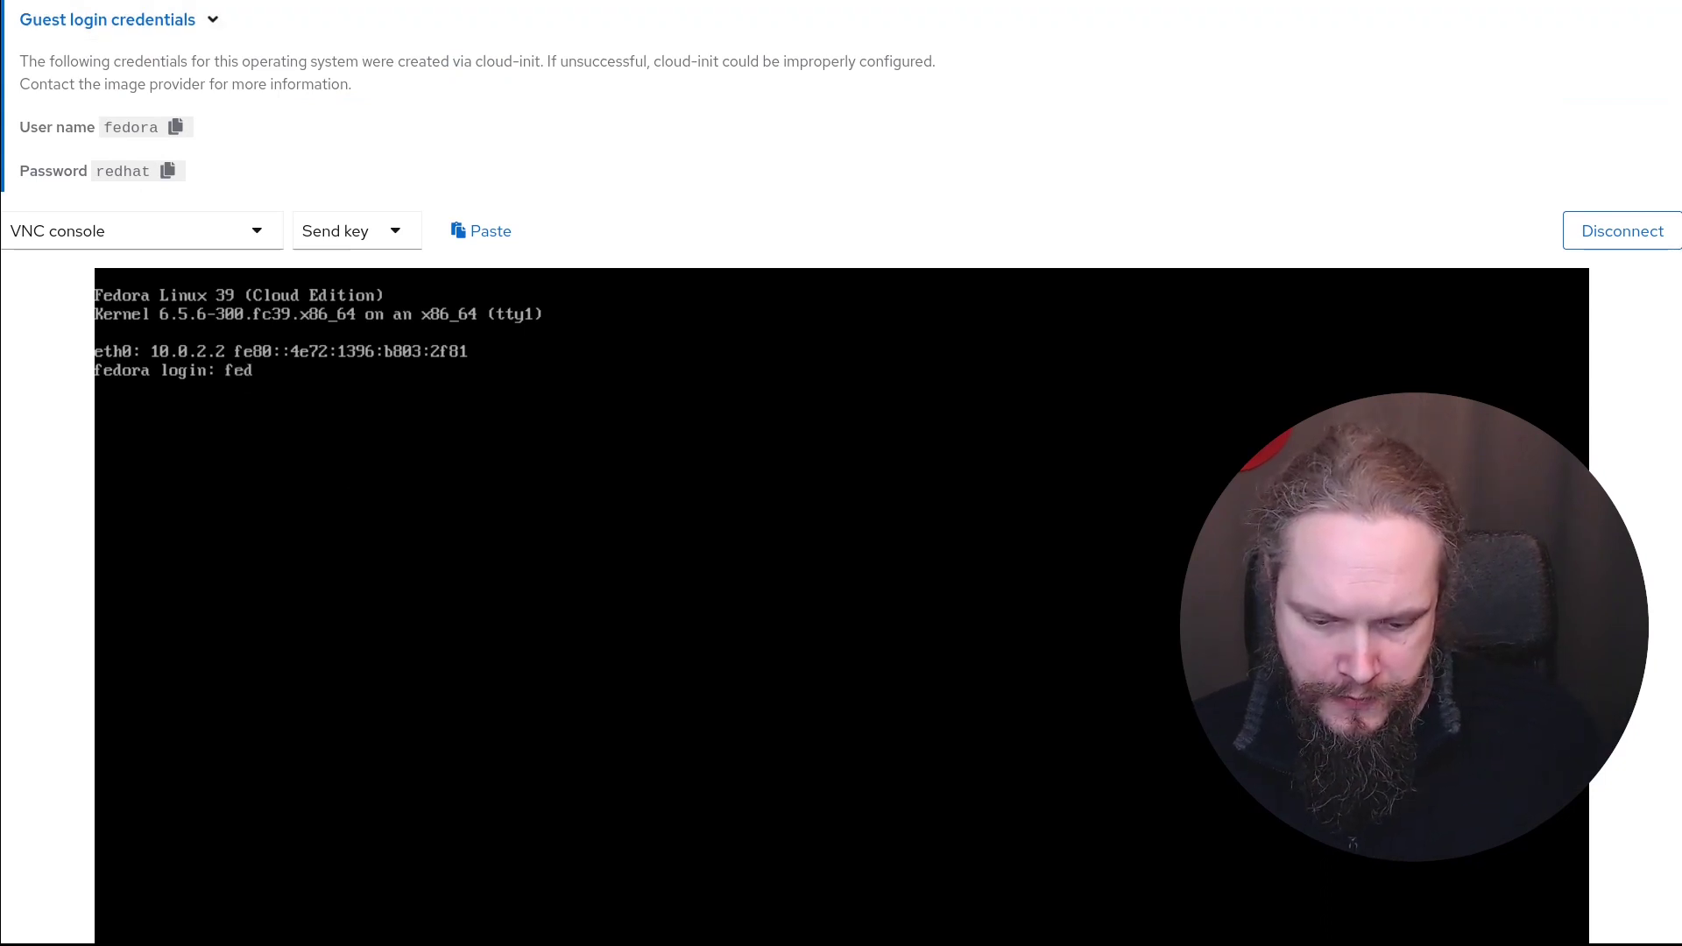
text(ora)
key(Return)
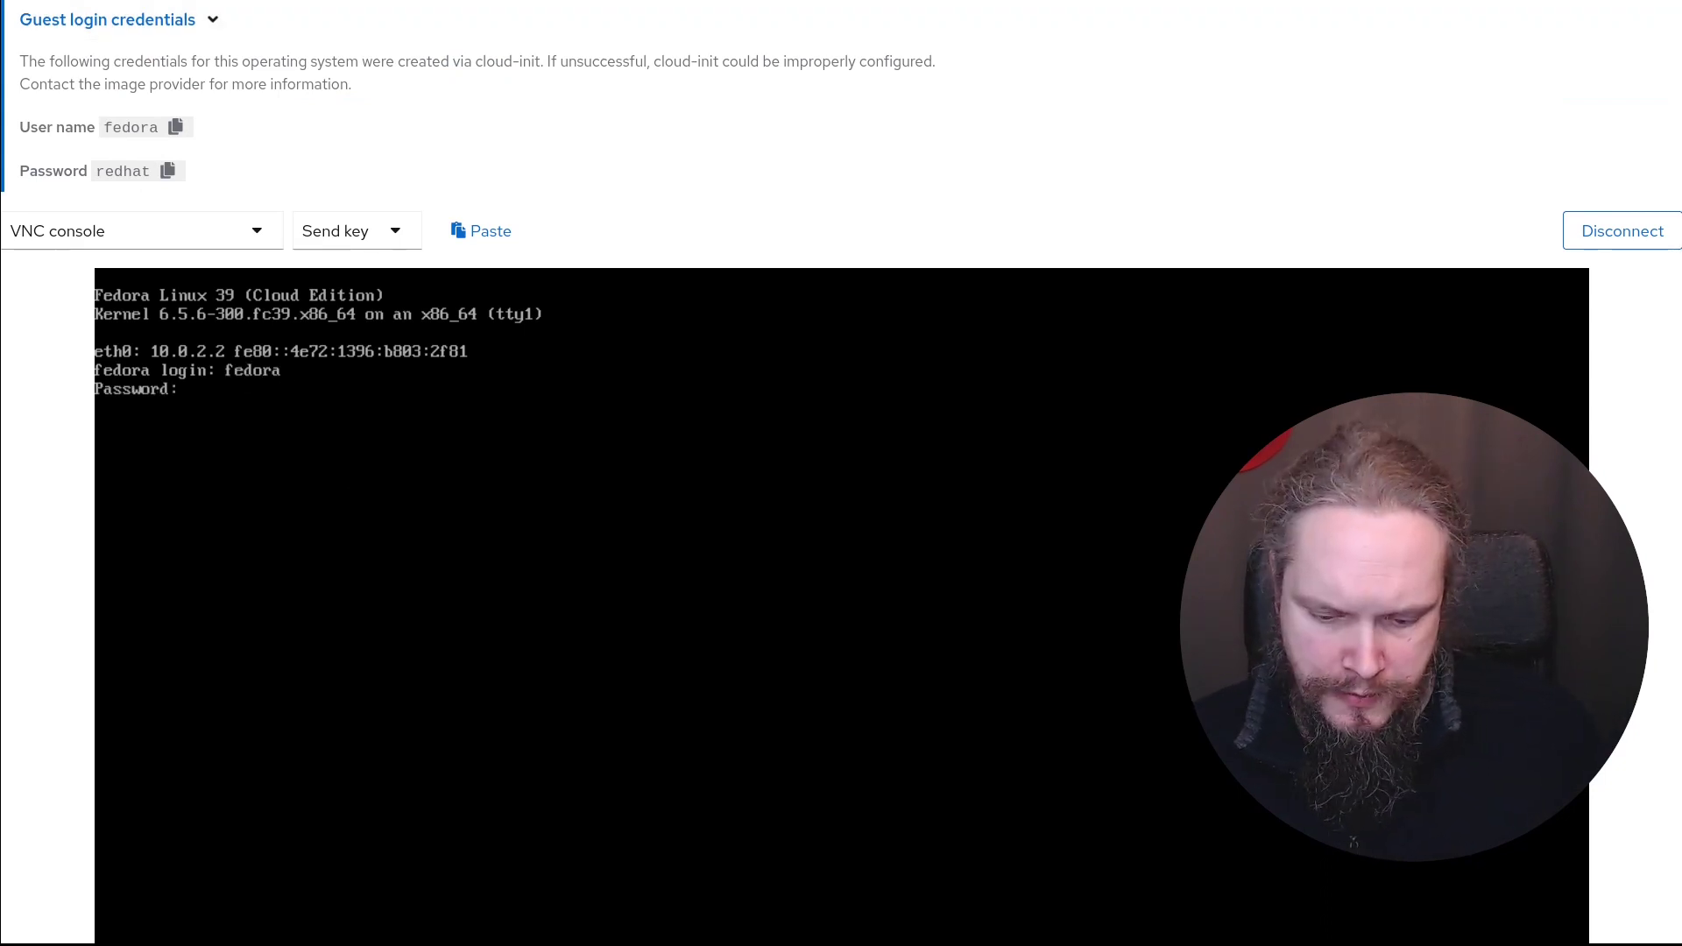
key(Return)
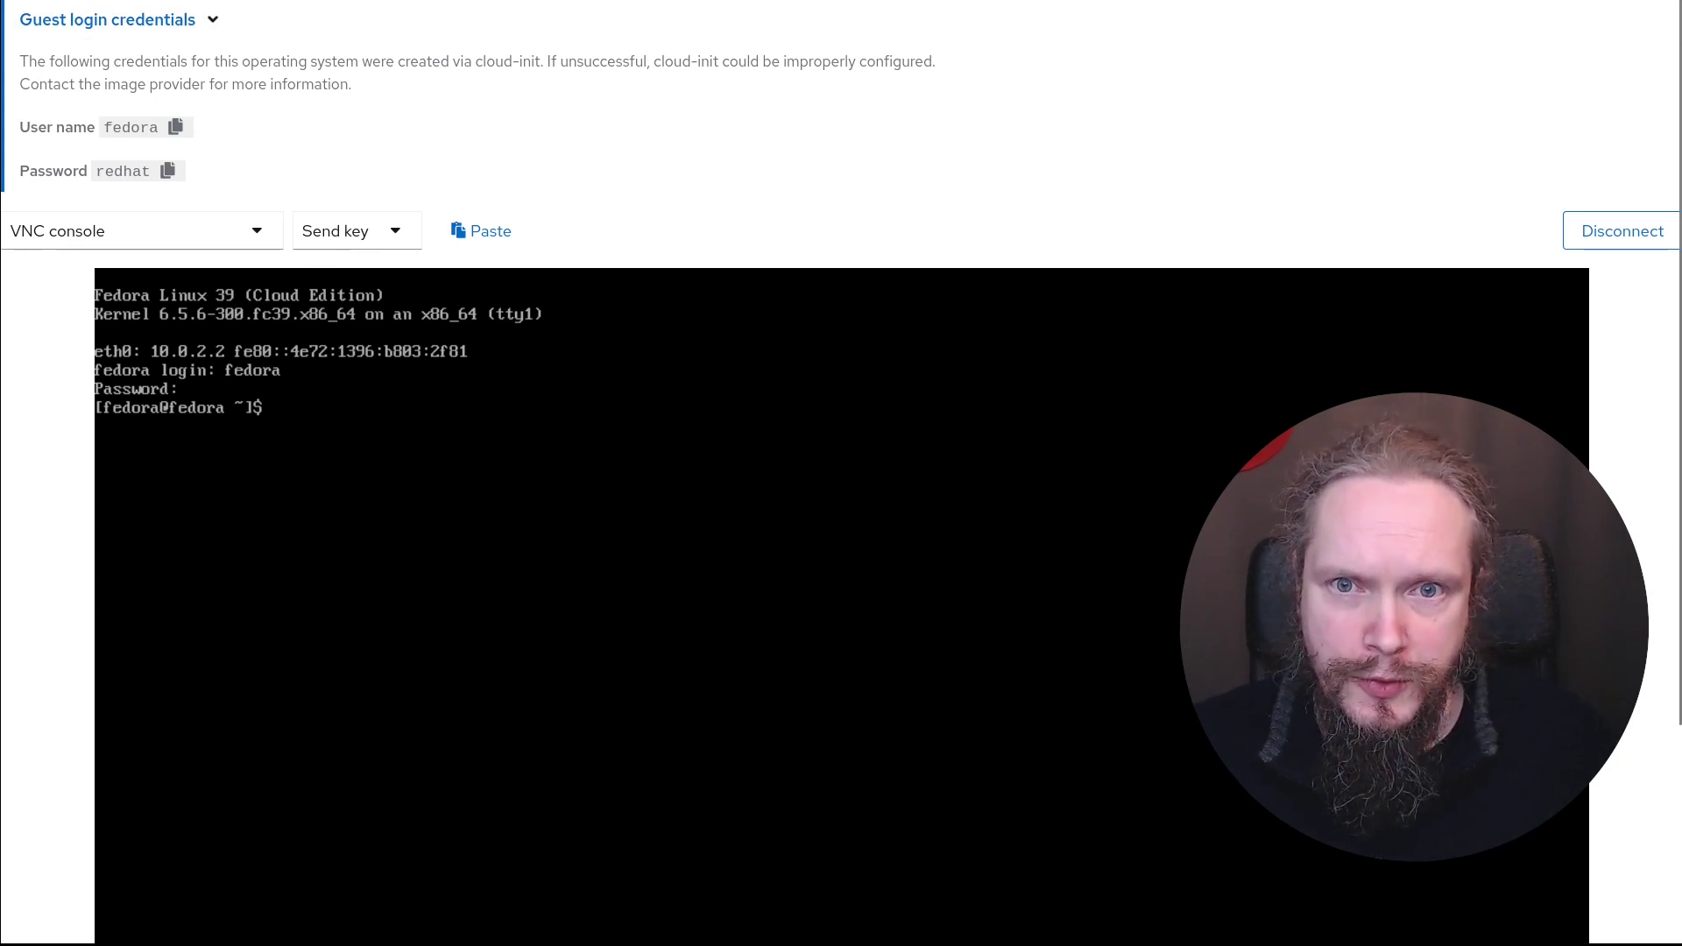
Run lscpu to inspect the fedora VM's CPU details, then clear the terminal
scroll(841, 473, down, 3)
text(lscpu)
key(Return)
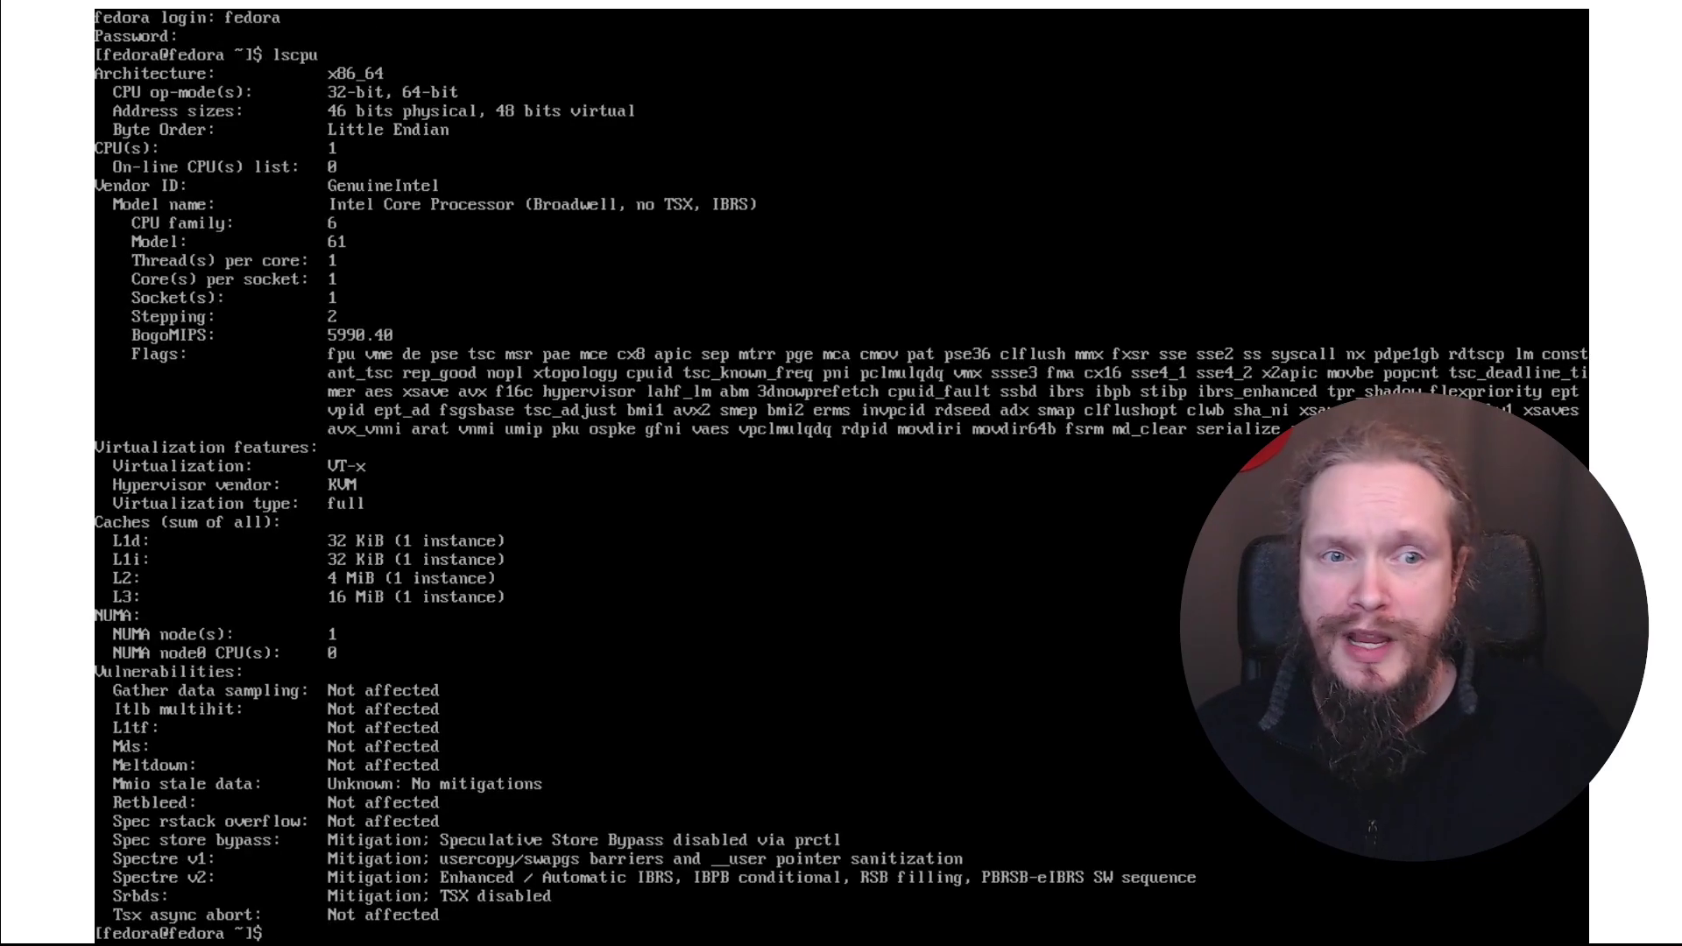
key(ctrl+l)
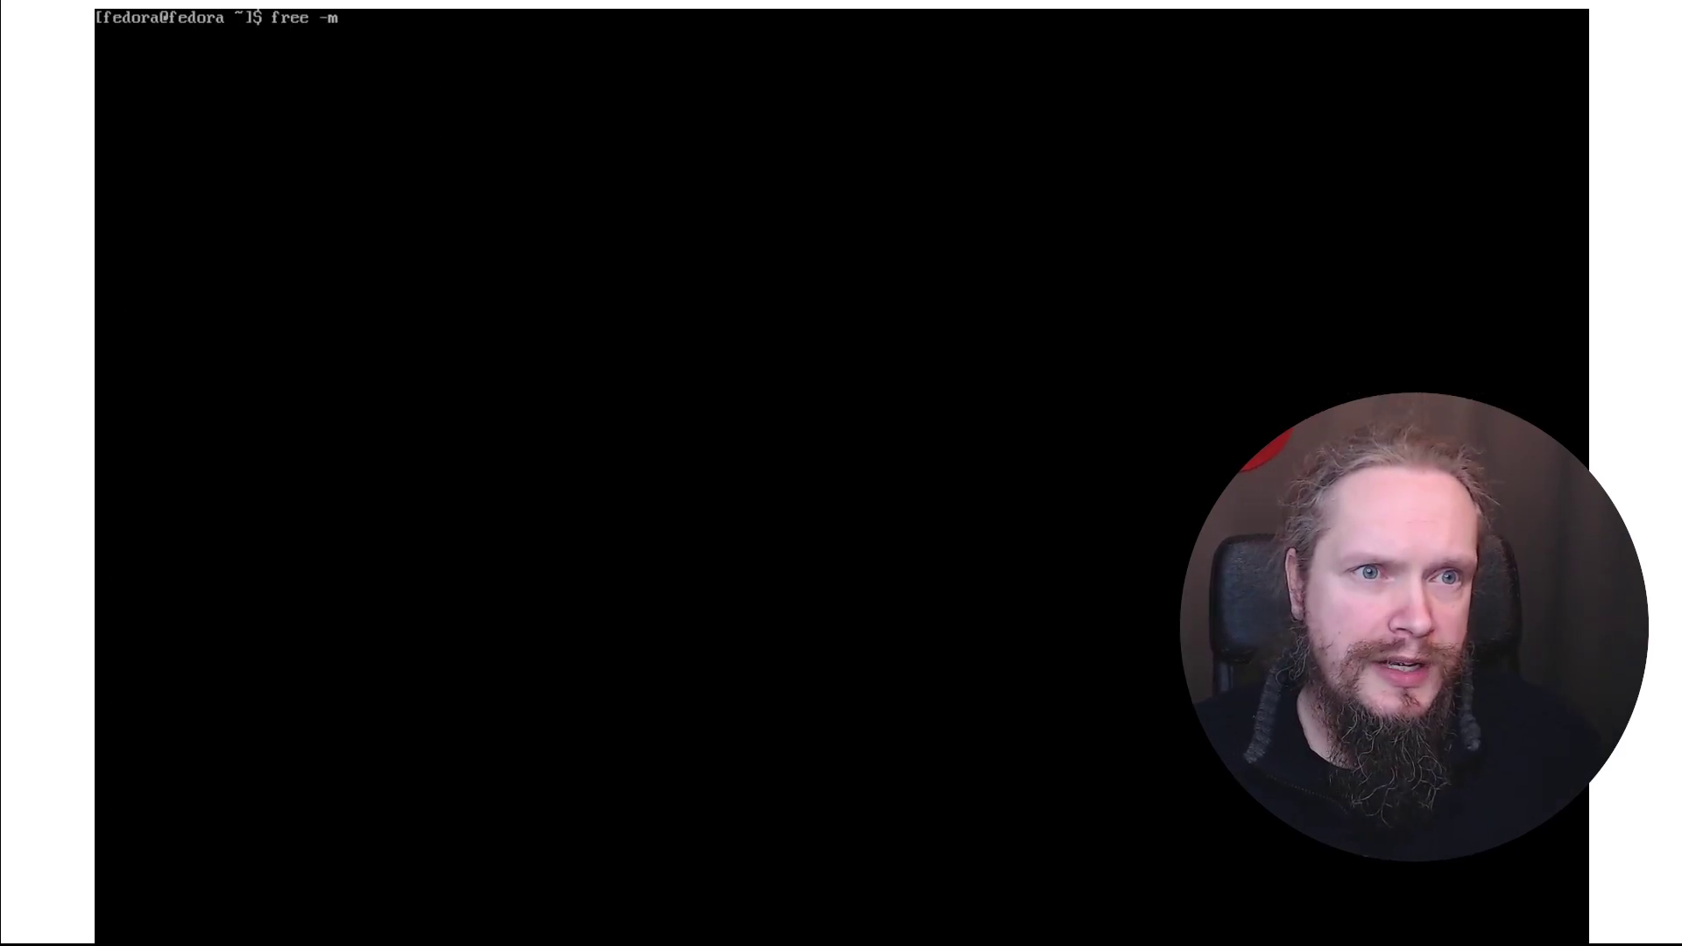
Check memory with free -m and disk usage with df -h, then start sudo dnf update
key(Return)
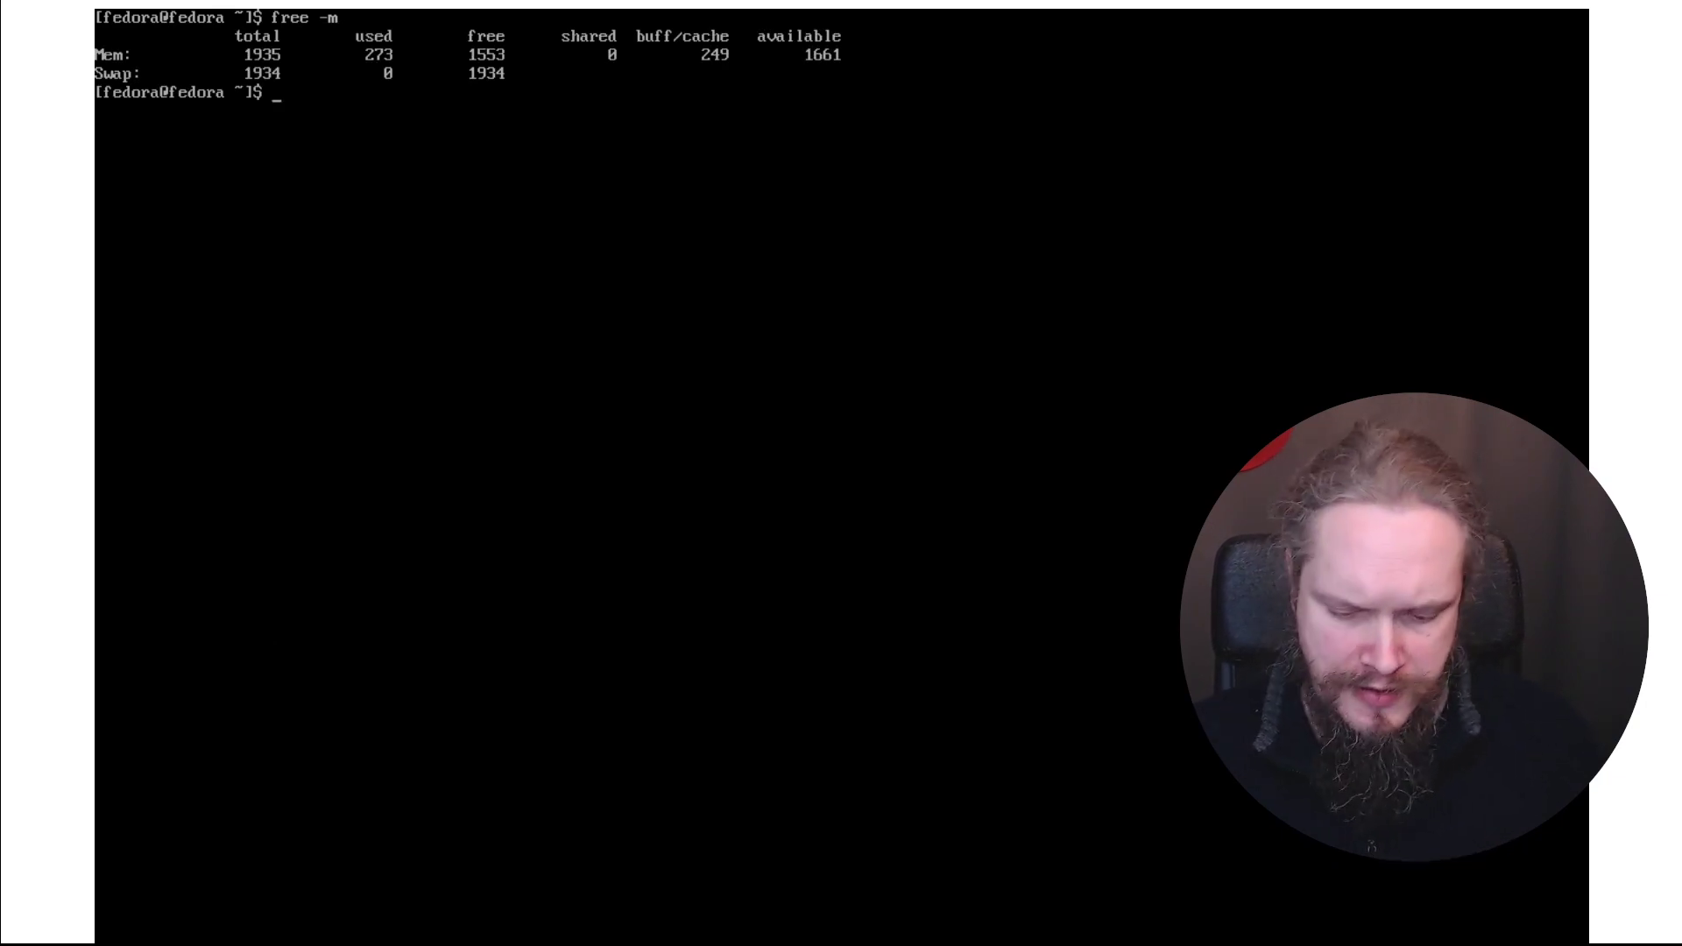
text(df -h)
key(Return)
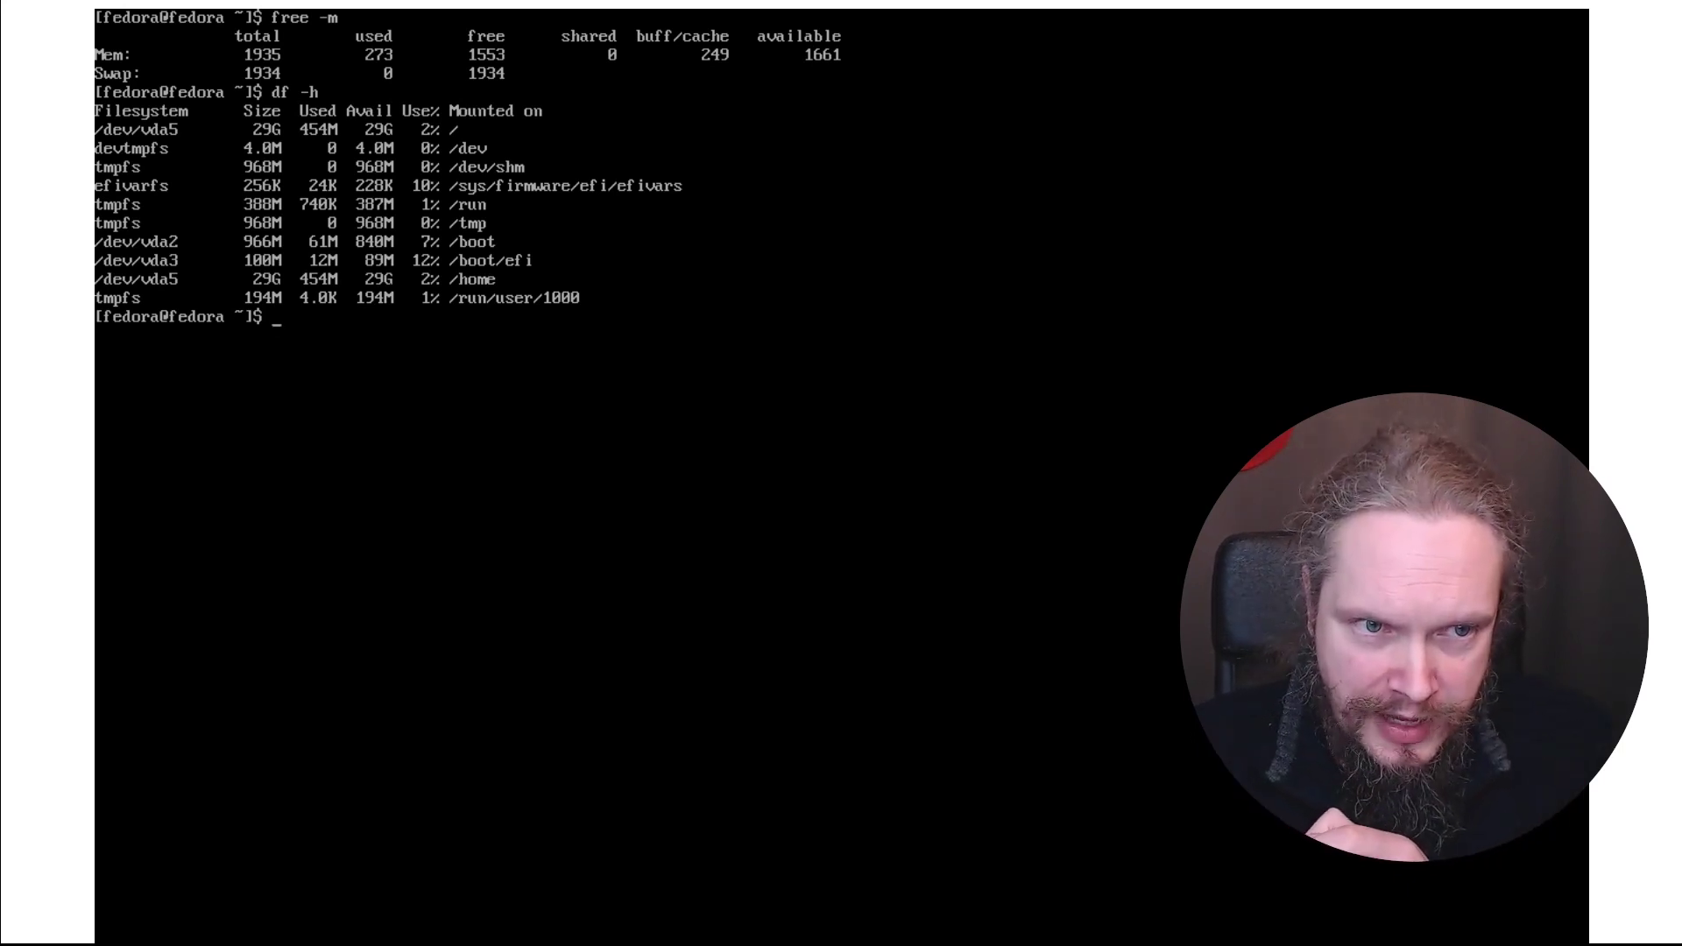
text(sudo dnf update)
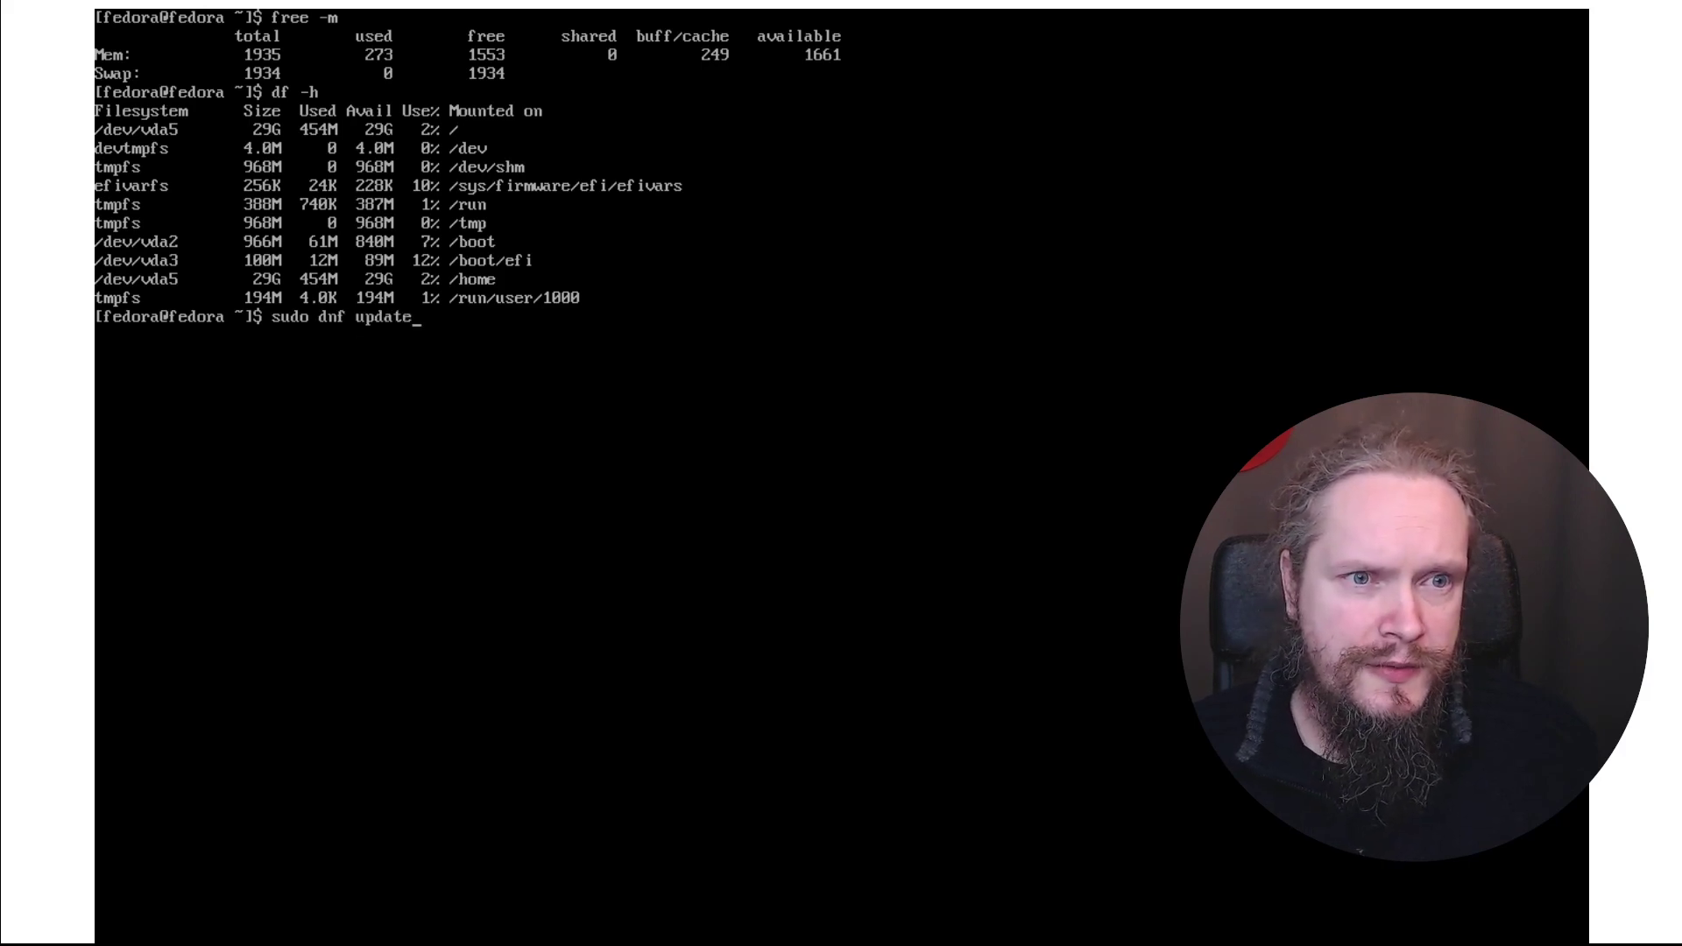
key(Return)
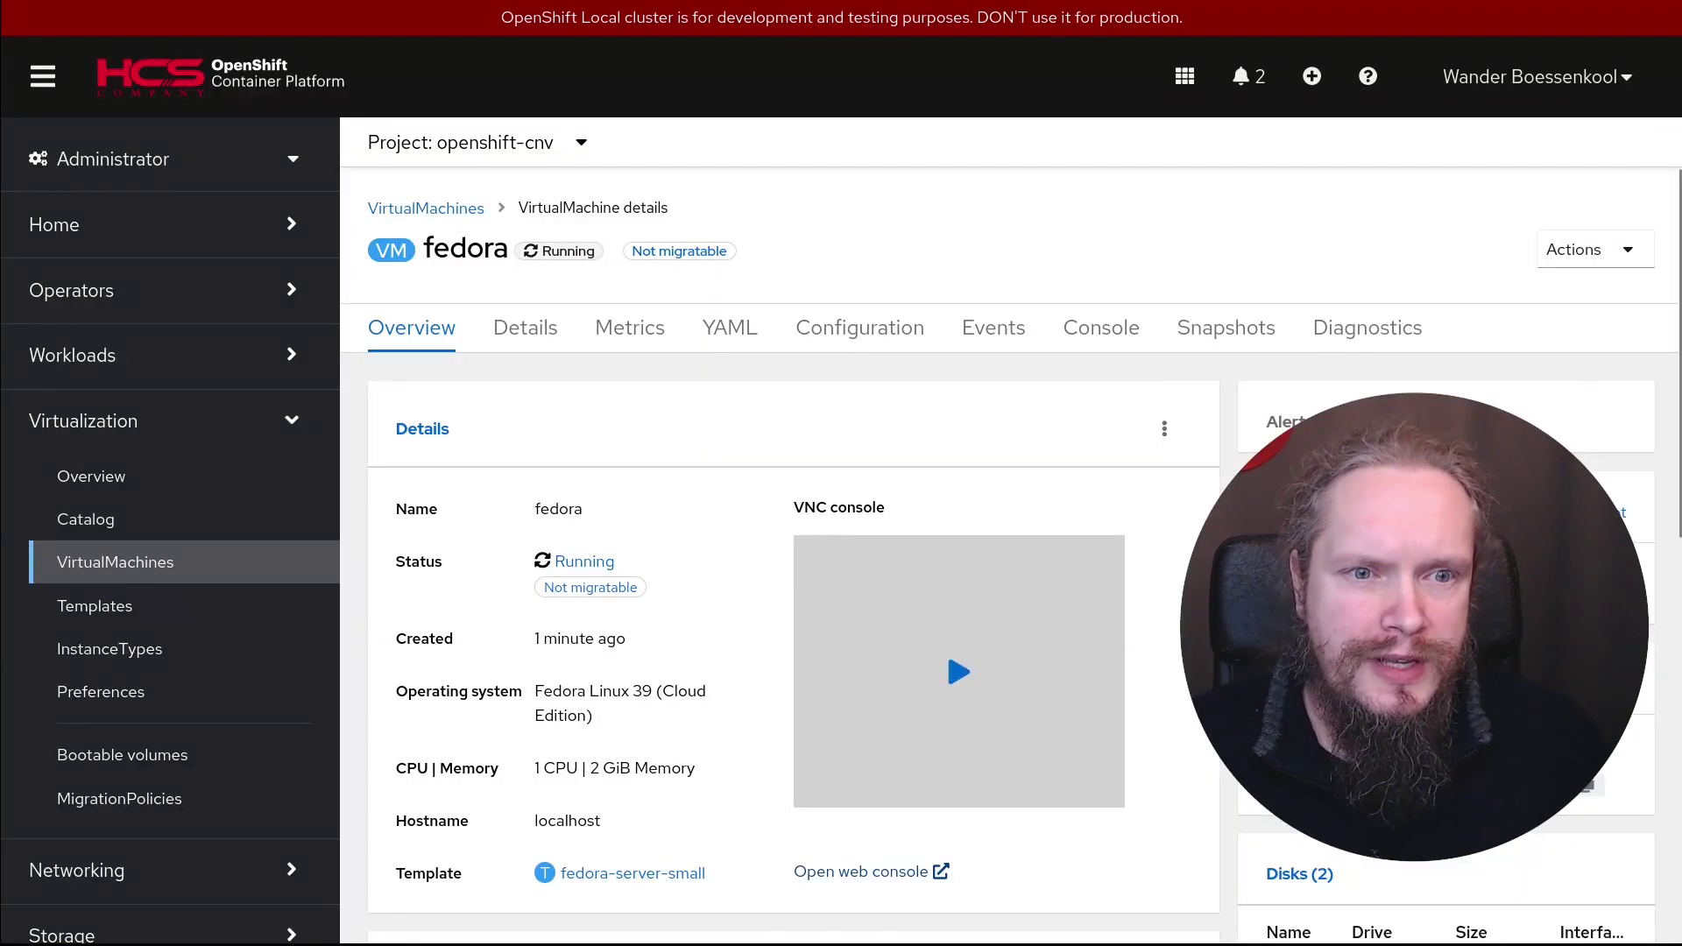
Go to the centos9 VM and launch its VNC console in a separate window
click(143, 563)
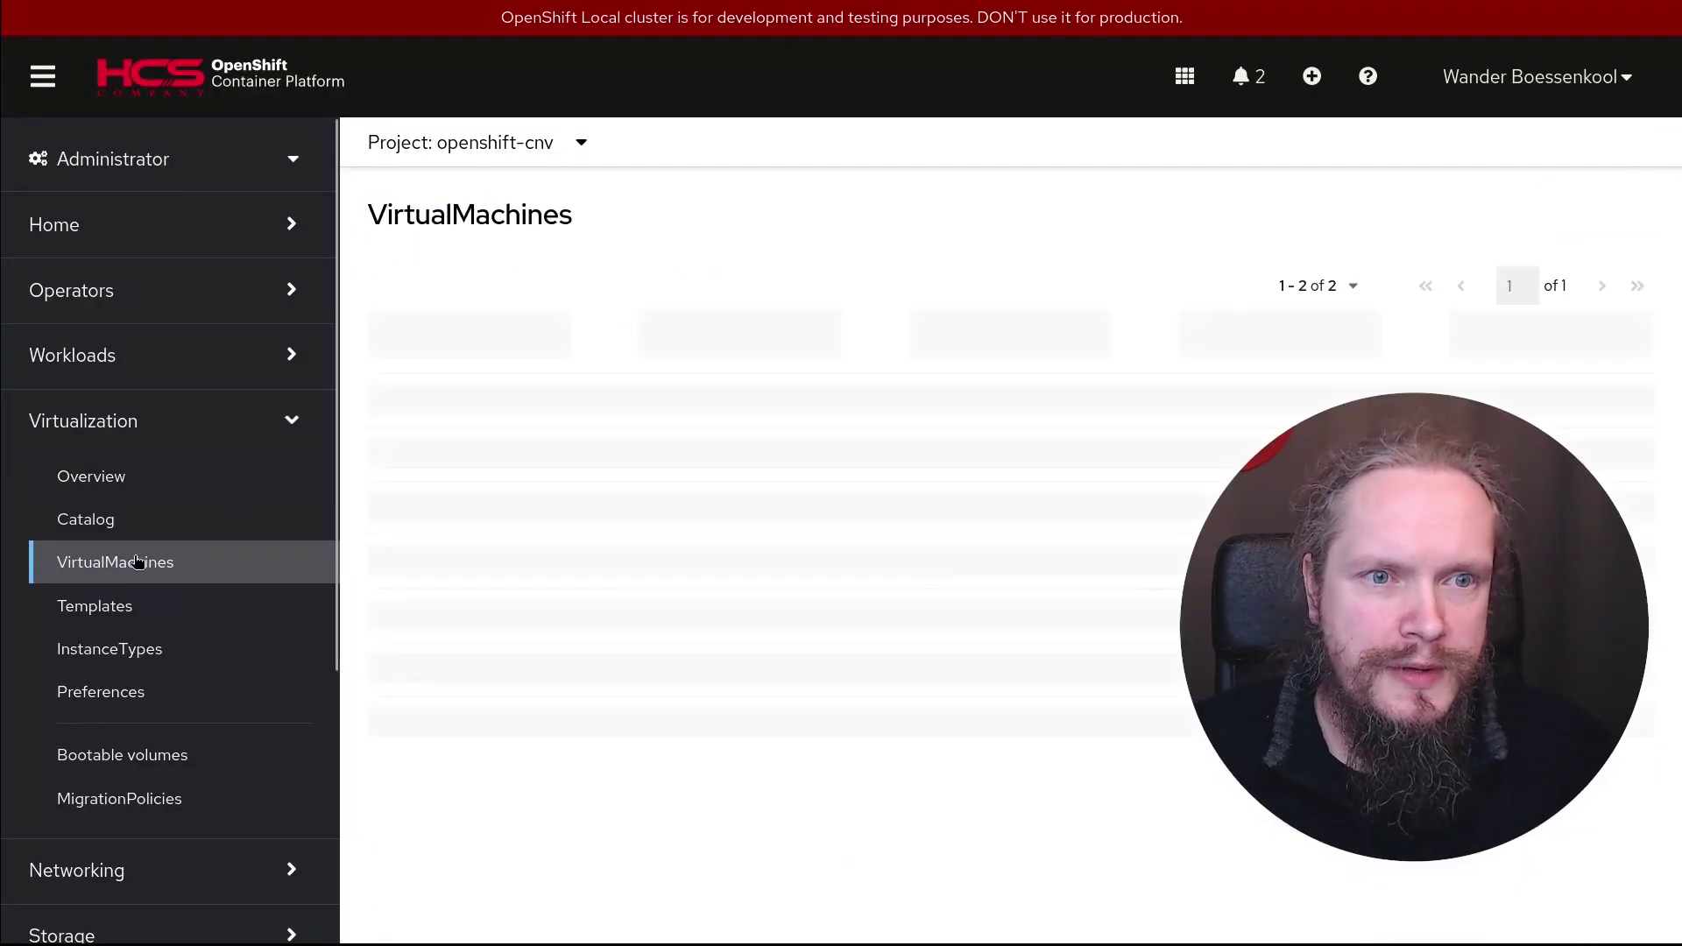
click(479, 418)
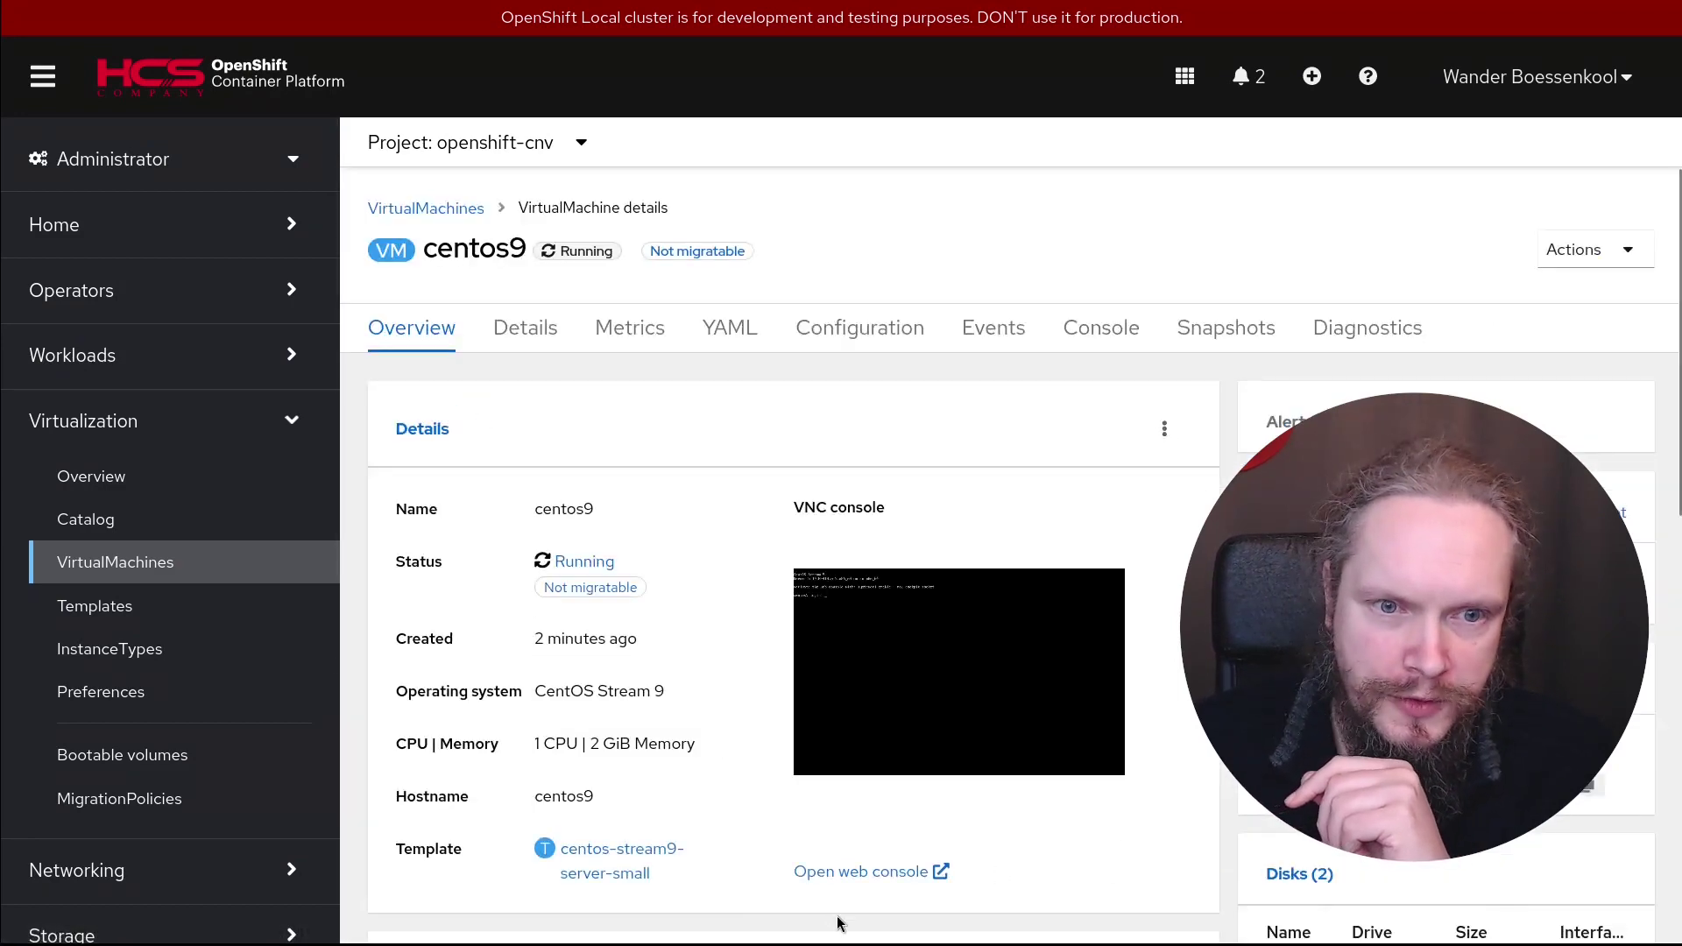
click(848, 872)
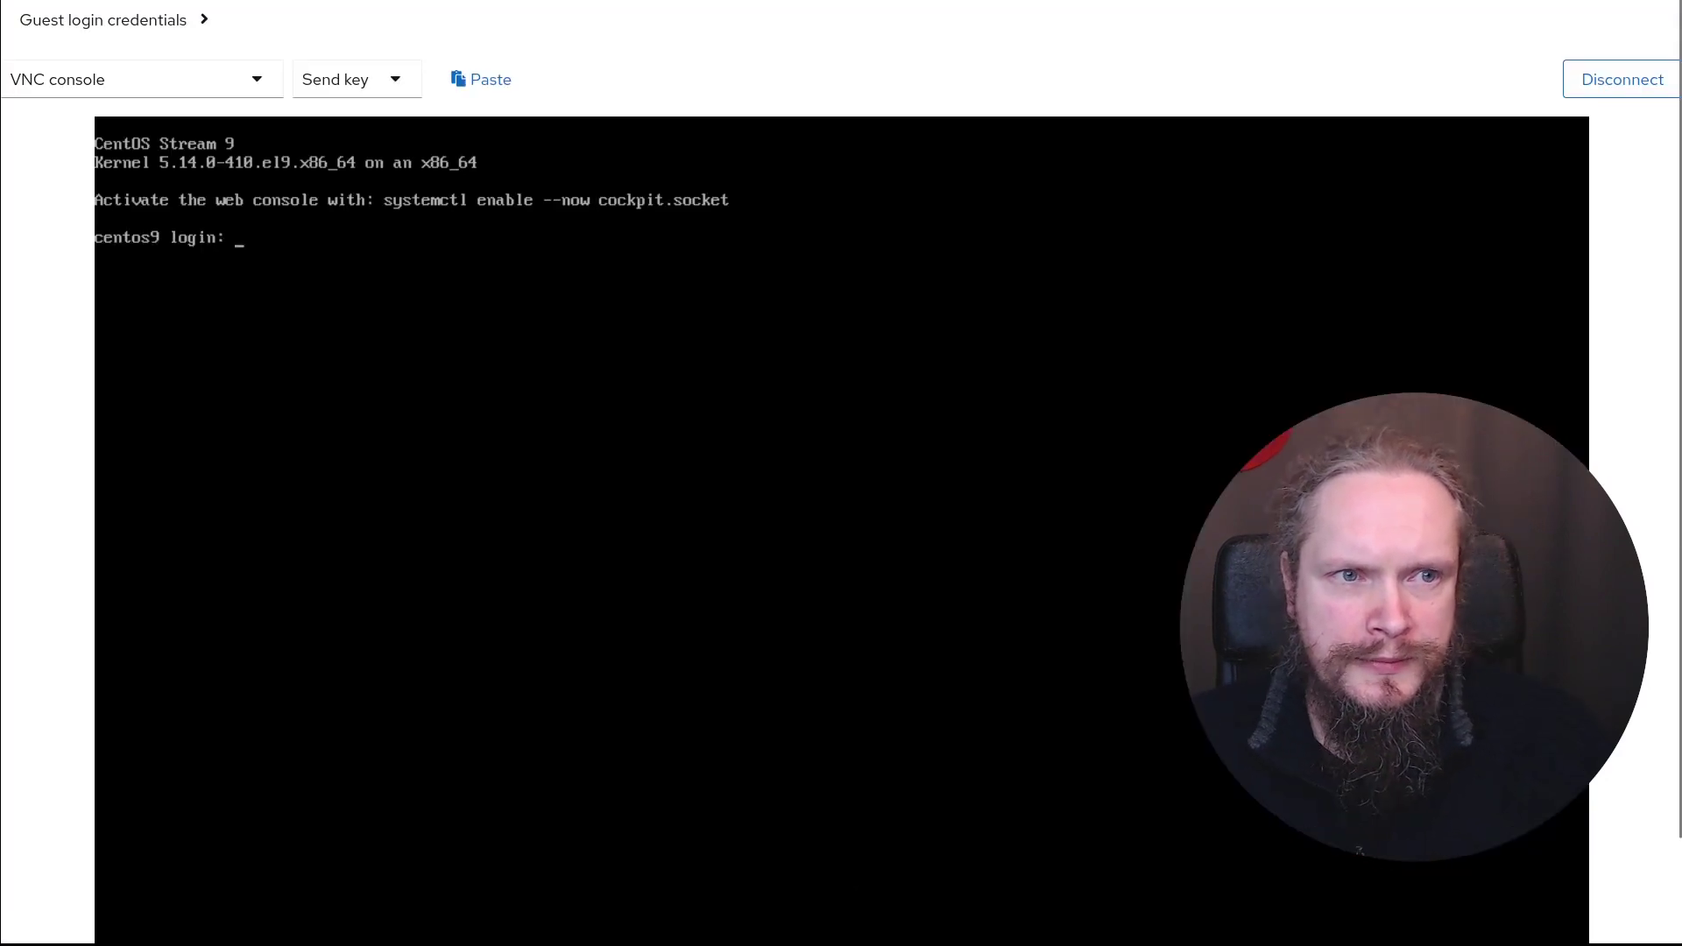
Copy the centos9 guest password from the login credentials and submit the login user name
click(188, 21)
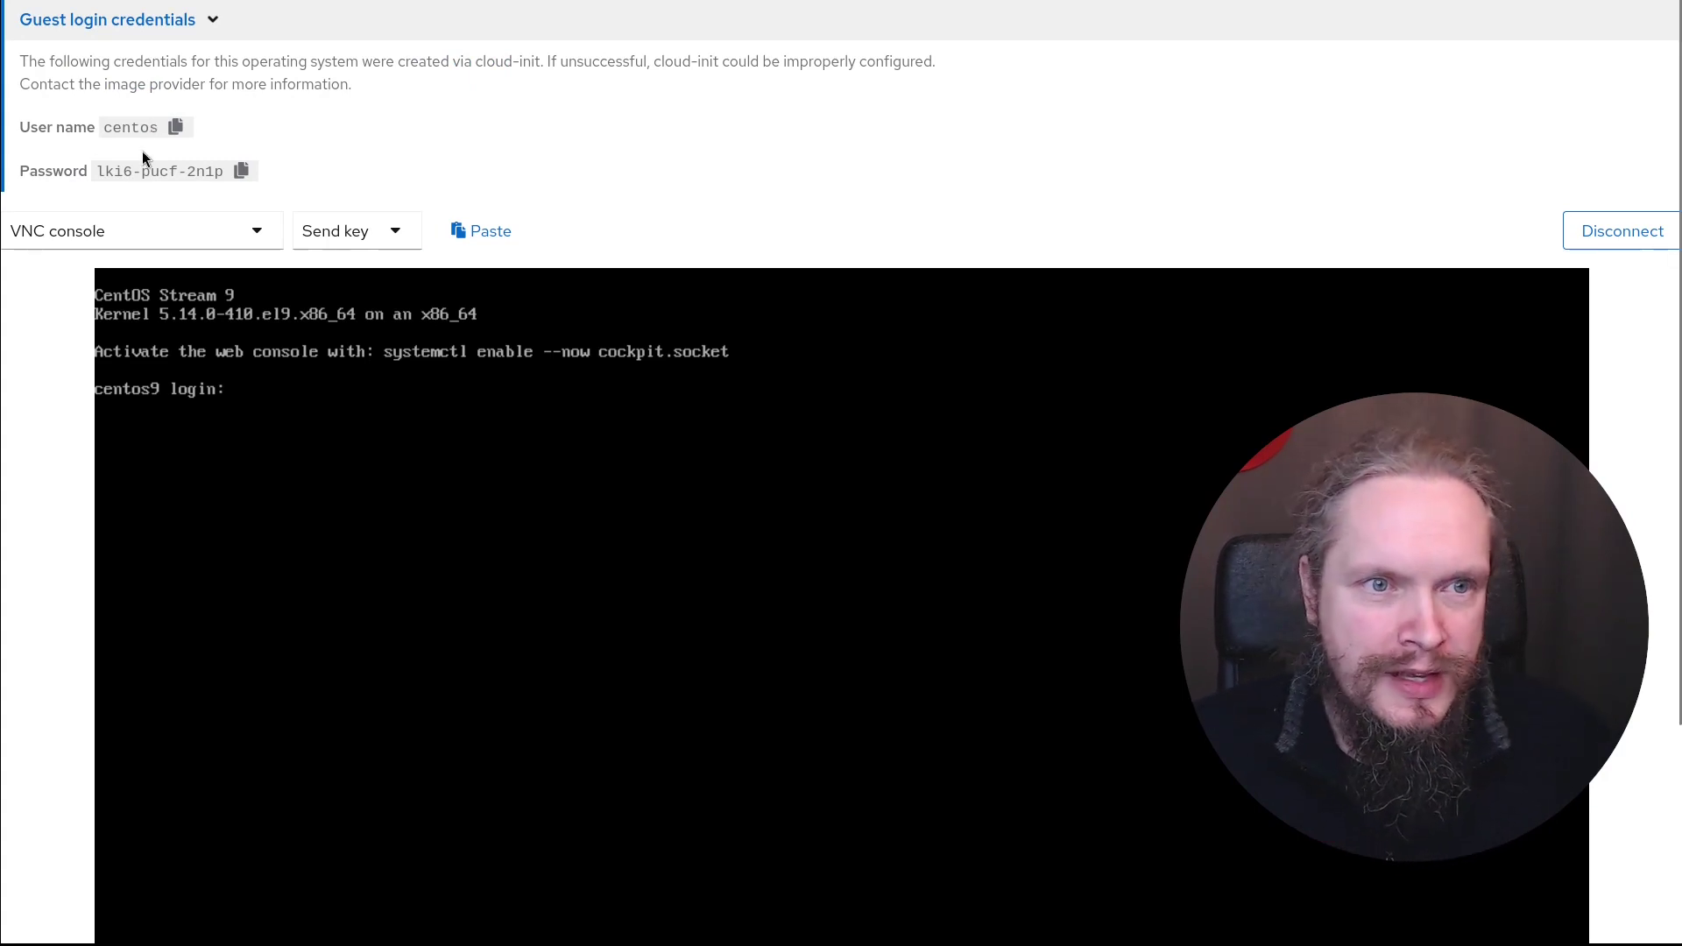
click(242, 171)
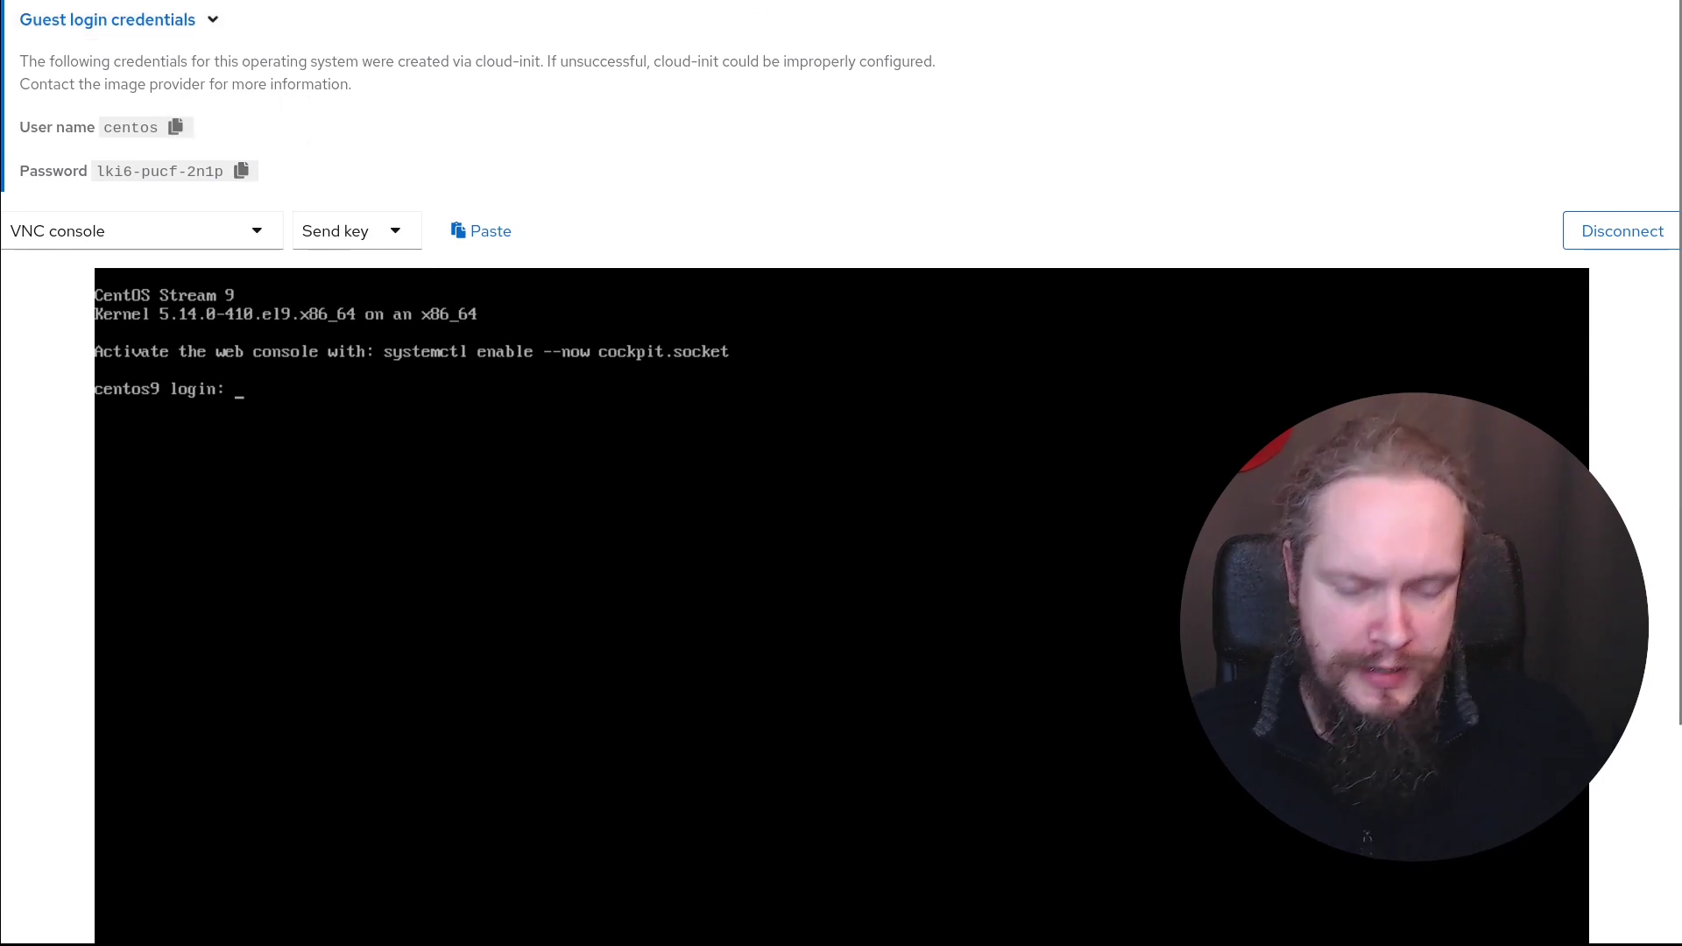
text(centos)
key(Return)
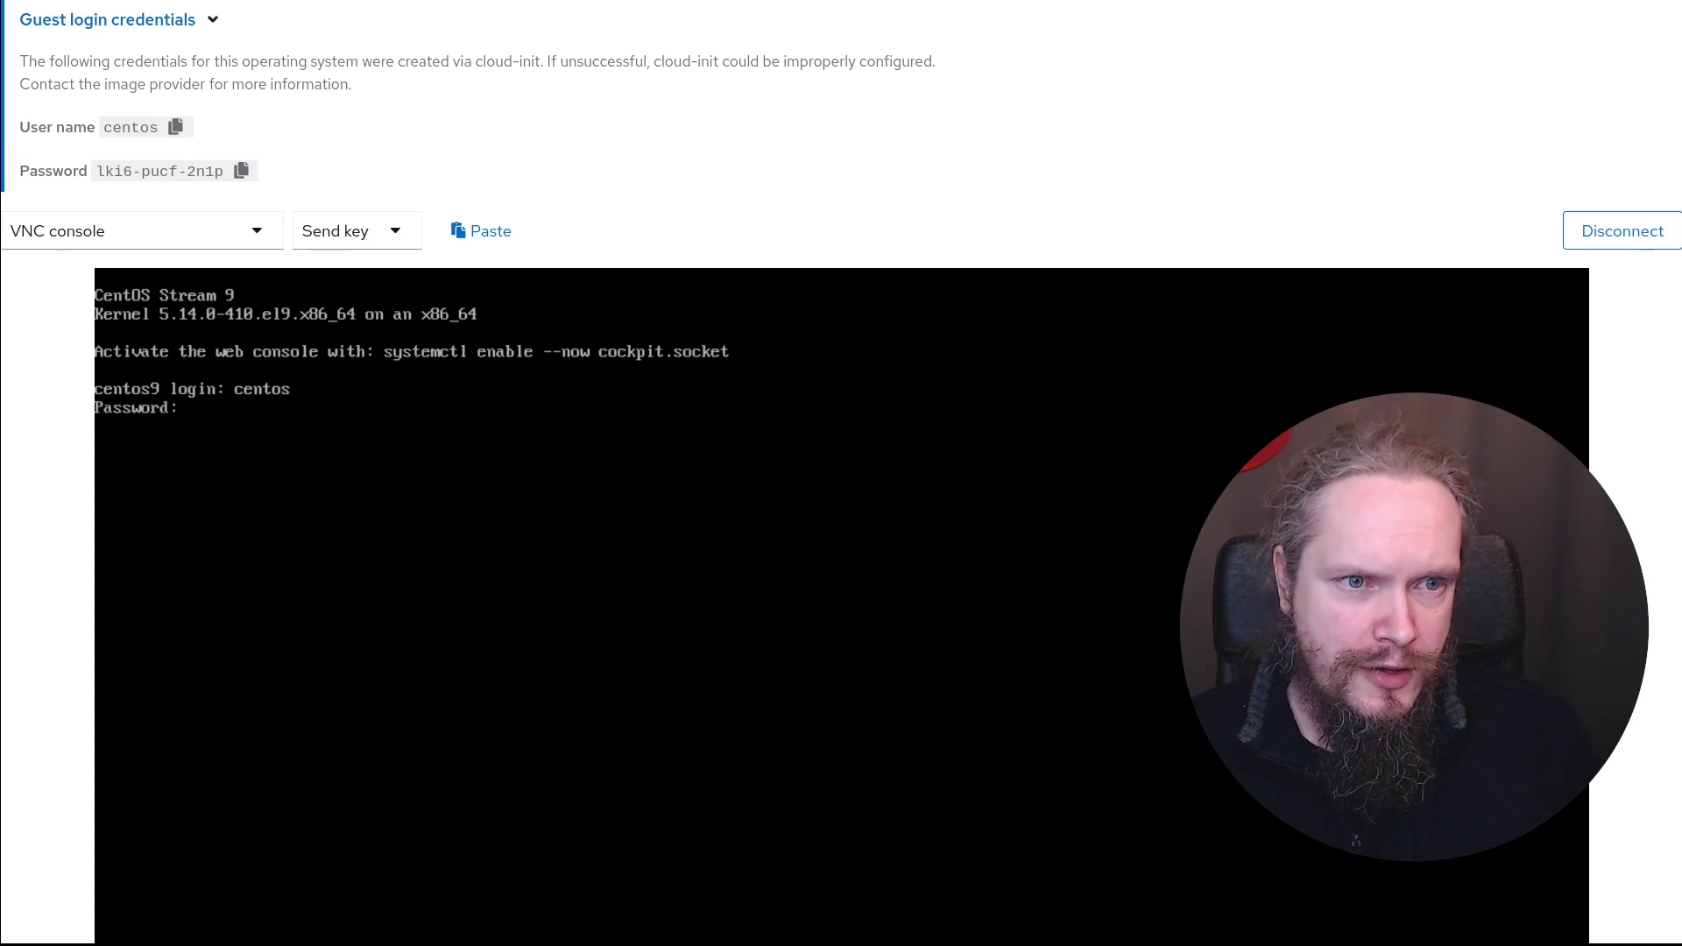